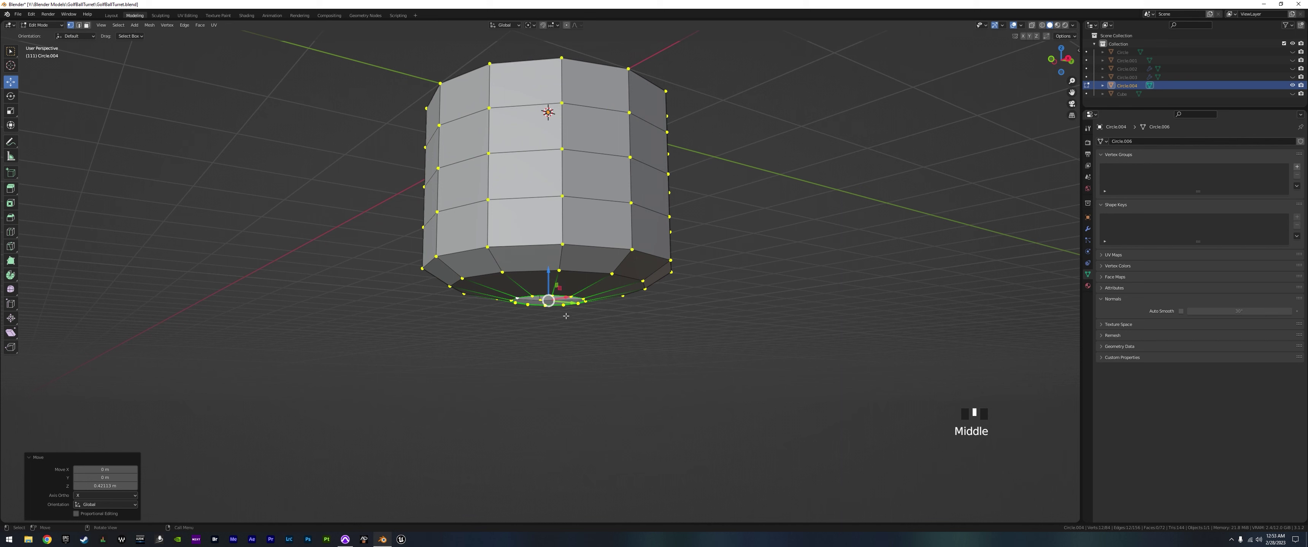
# - Extrude the loop at the body's bottom opening downward, scale it to about 0.83, and extrude it farther down along Z as a neck
pyautogui.press('e')
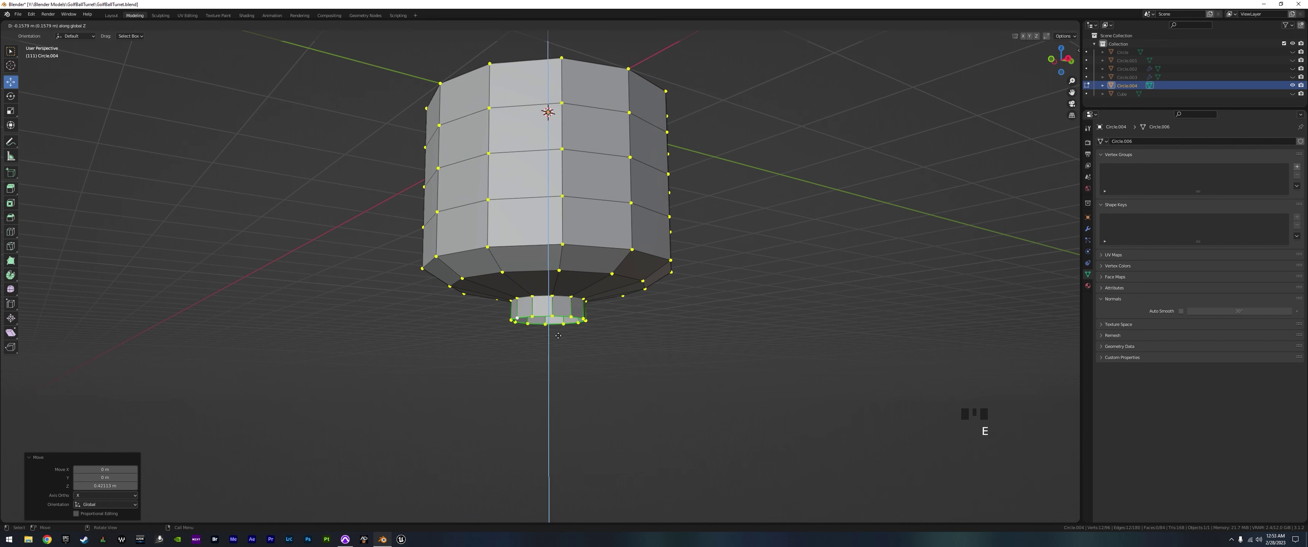
pyautogui.click(557, 339)
pyautogui.press('s')
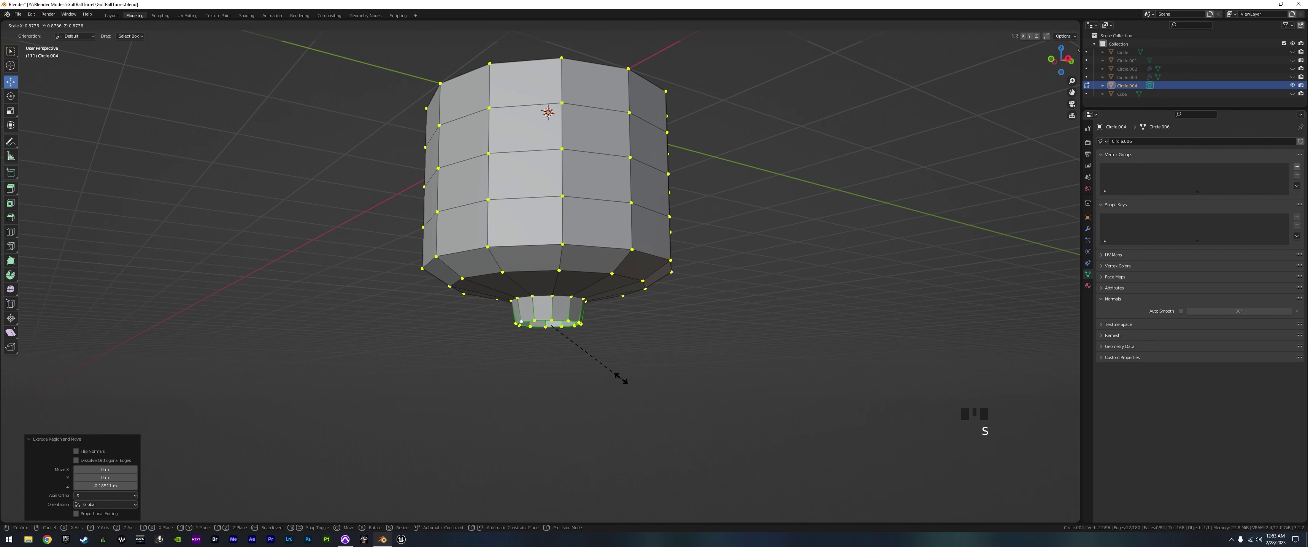
pyautogui.click(585, 372)
pyautogui.press('e')
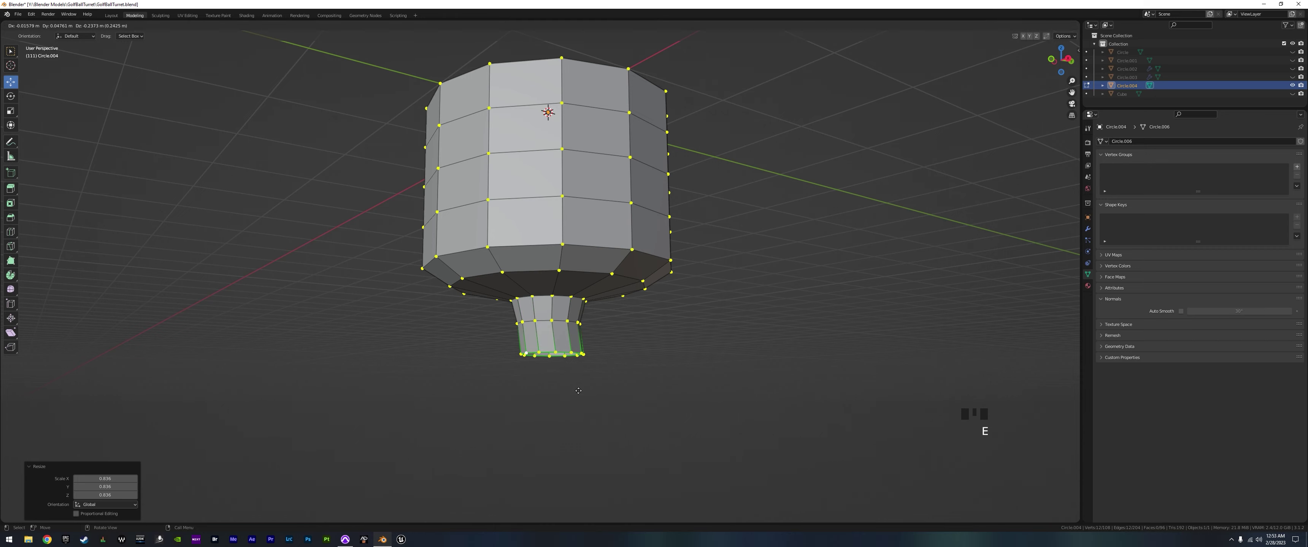
pyautogui.press('z')
pyautogui.click(577, 405)
# - Rip the edge loop where the neck meets the body, leaving the ripped vertices in place
pyautogui.moveTo(577, 405); pyautogui.dragTo(668, 403, button='middle')
pyautogui.scroll(2, 539, 340)
pyautogui.moveTo(539, 340); pyautogui.dragTo(594, 359, button='middle')
pyautogui.scroll(-2, 541, 335)
pyautogui.scroll(2, 548, 311)
pyautogui.keyDown('alt'); pyautogui.click(564, 351); pyautogui.keyUp('alt')
pyautogui.press('v')
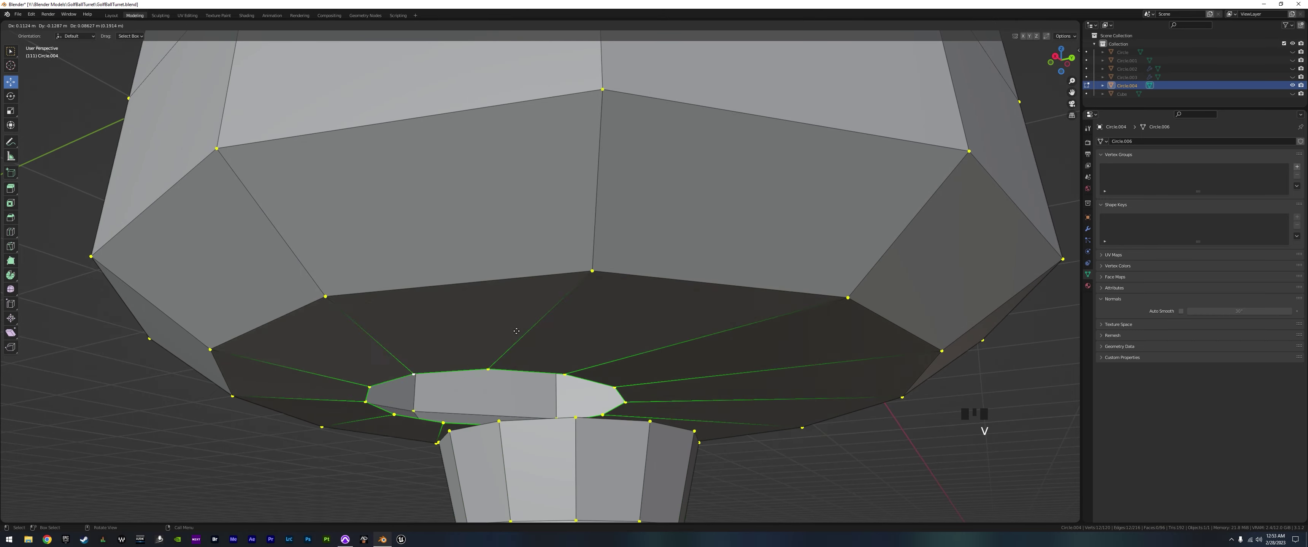
pyautogui.press('Escape')
pyautogui.scroll(-4, 614, 392)
pyautogui.keyDown('shift'); pyautogui.moveTo(615, 393); pyautogui.dragTo(615, 377, button='middle'); pyautogui.keyUp('shift')
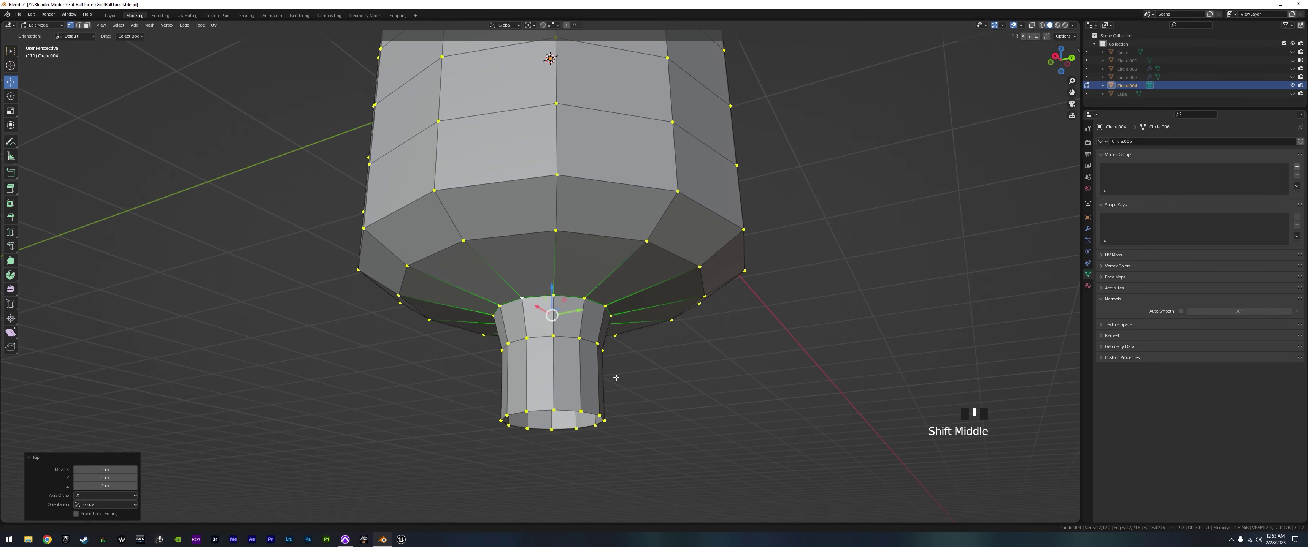
# - Separate the whole linked neck geometry into its own object and return to Object Mode
pyautogui.click(584, 336)
pyautogui.press('l')
pyautogui.press('p')
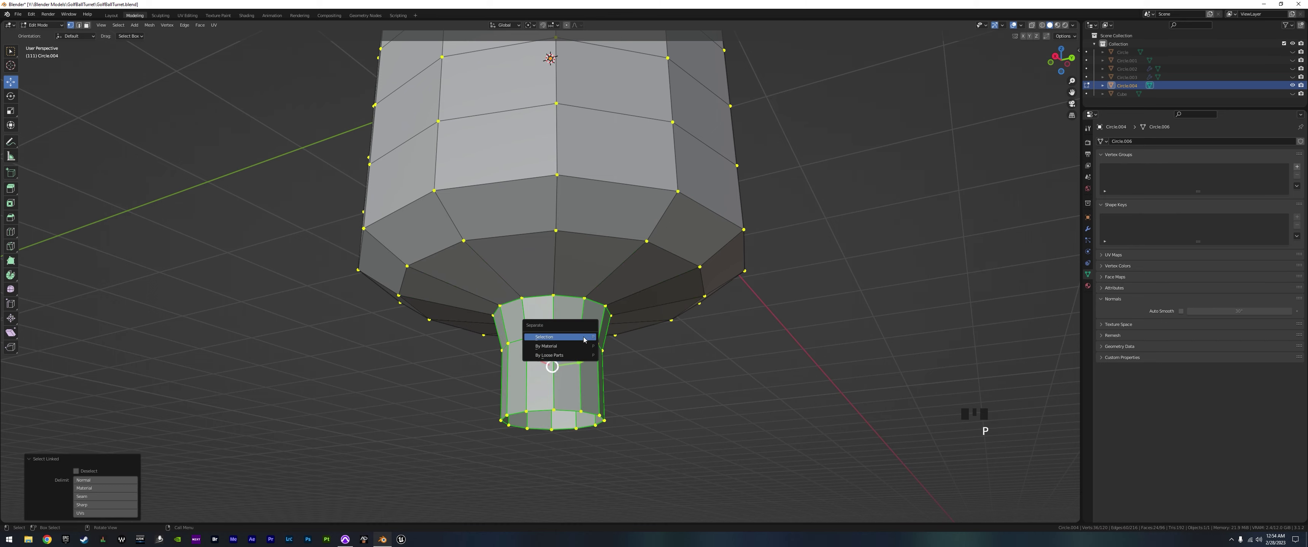
pyautogui.click(584, 339)
pyautogui.moveTo(522, 371); pyautogui.dragTo(520, 375, button='middle')
pyautogui.press('Tab')
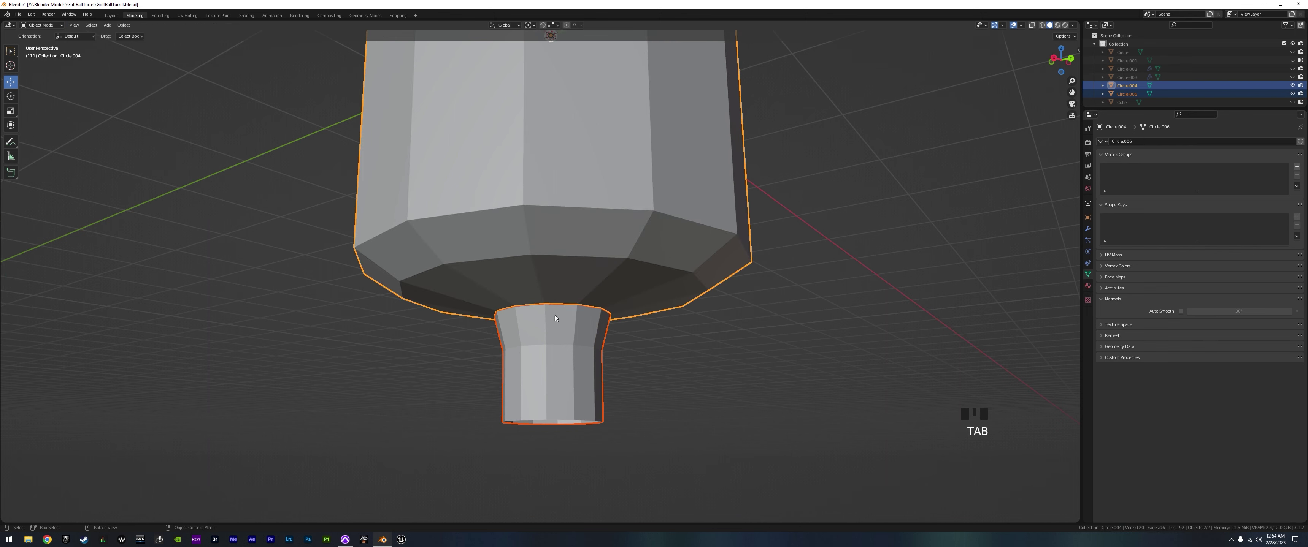
# - Hide the separated neck object, leaving the main body in view
pyautogui.click(575, 284)
pyautogui.click(559, 332)
pyautogui.click(562, 282)
pyautogui.click(541, 375)
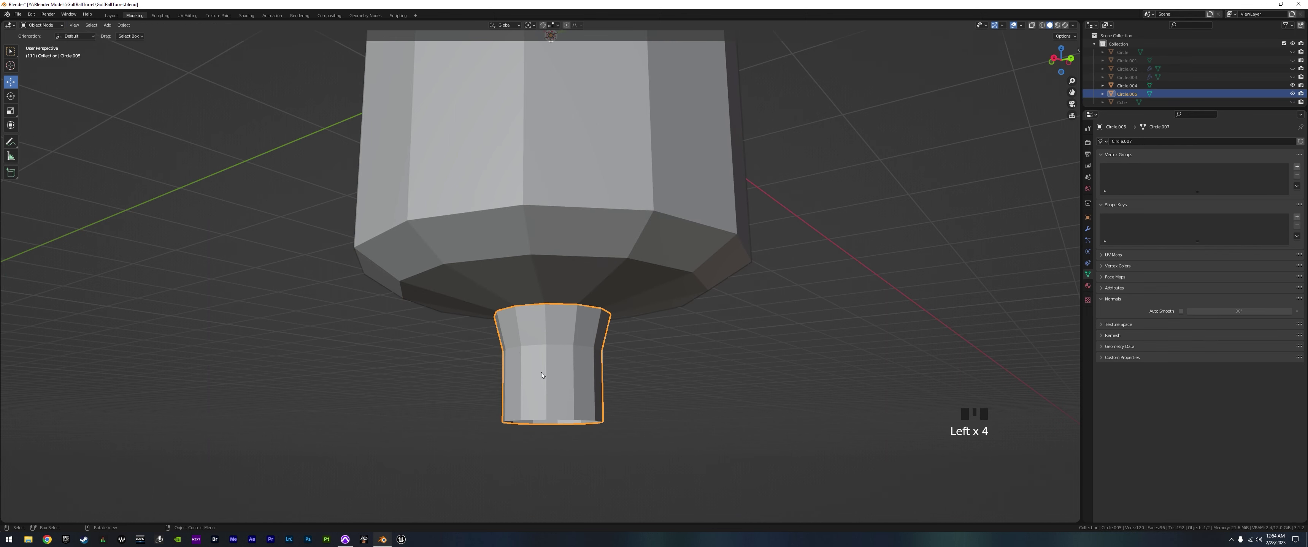
pyautogui.press('h')
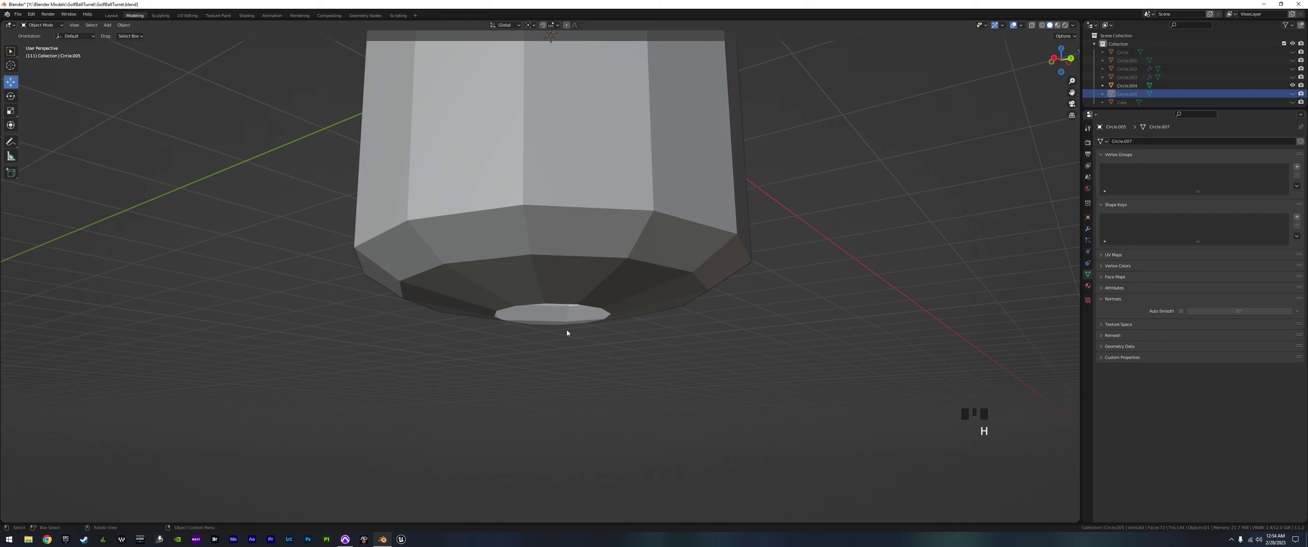
# - Inset all faces of the main body individually by about 0.02 m in face select mode
pyautogui.moveTo(569, 331); pyautogui.dragTo(615, 315, button='middle')
pyautogui.click(589, 282)
pyautogui.press('Tab')
pyautogui.scroll(-3, 614, 314)
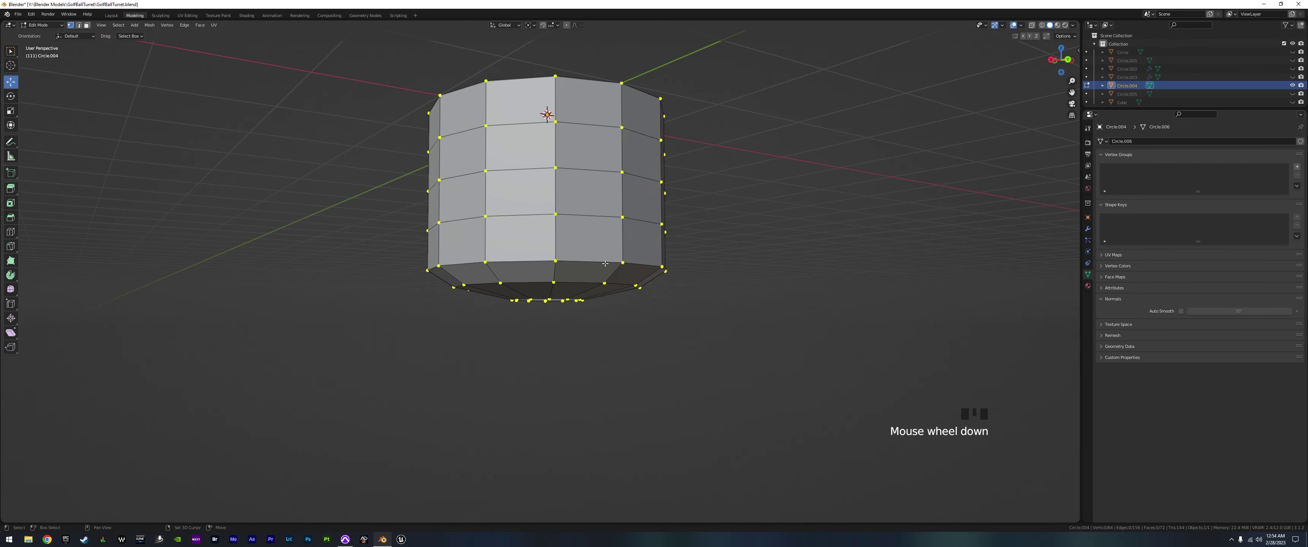
pyautogui.keyDown('shift'); pyautogui.moveTo(594, 178); pyautogui.dragTo(573, 299, button='middle'); pyautogui.keyUp('shift')
pyautogui.press('a')
pyautogui.click(87, 25)
pyautogui.moveTo(584, 447); pyautogui.dragTo(581, 424, button='middle')
pyautogui.press('i')
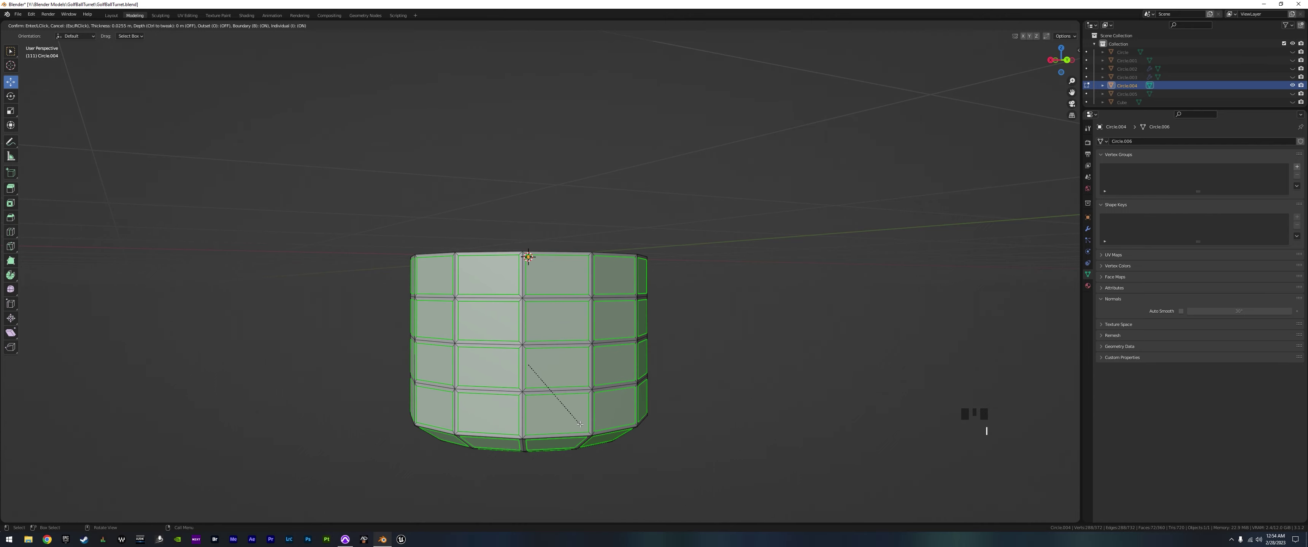
pyautogui.click(579, 425)
pyautogui.moveTo(579, 425); pyautogui.dragTo(591, 414, button='middle')
# - Delete the inset inner faces so only the thin grid strips of the body remain
pyautogui.press('x')
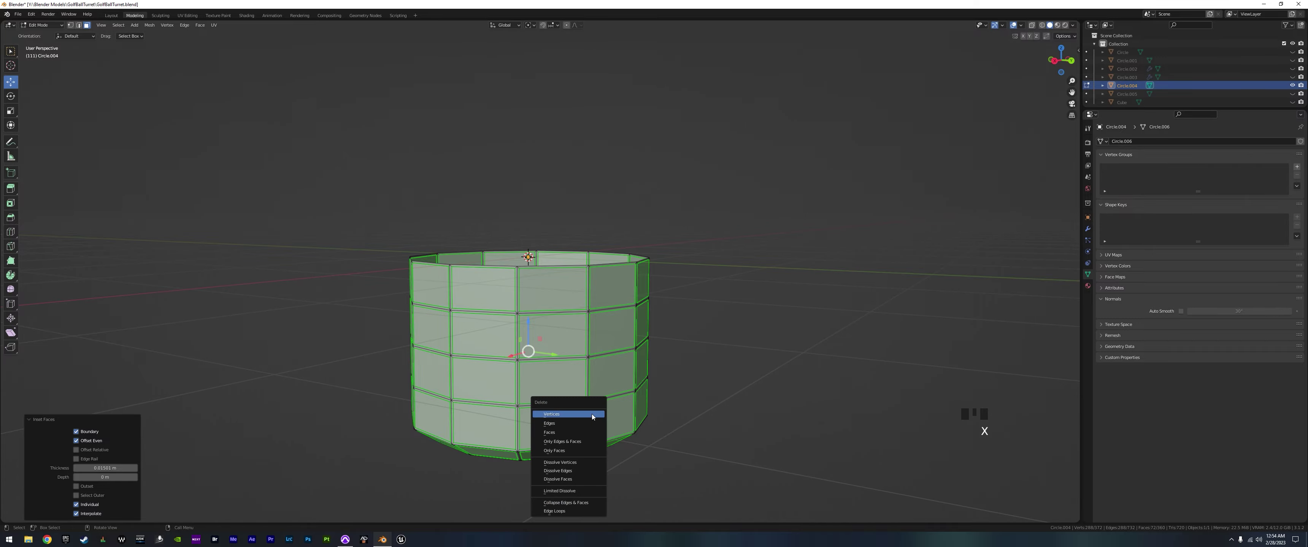
pyautogui.click(586, 431)
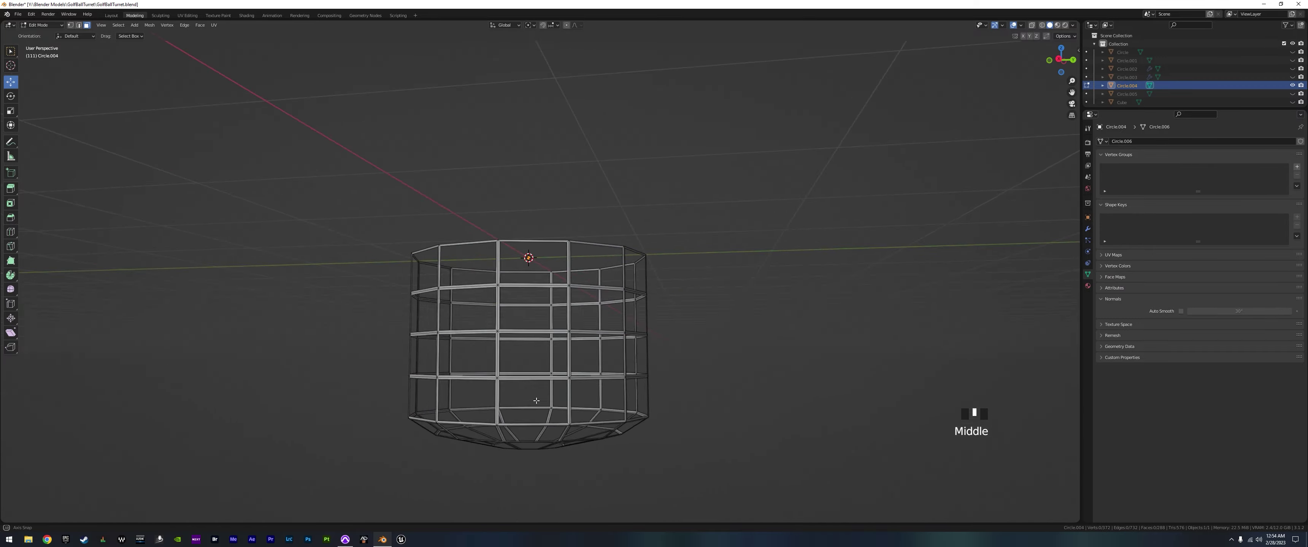
pyautogui.moveTo(586, 431); pyautogui.dragTo(477, 295, button='middle')
pyautogui.scroll(2, 561, 390)
pyautogui.scroll(-3, 595, 344)
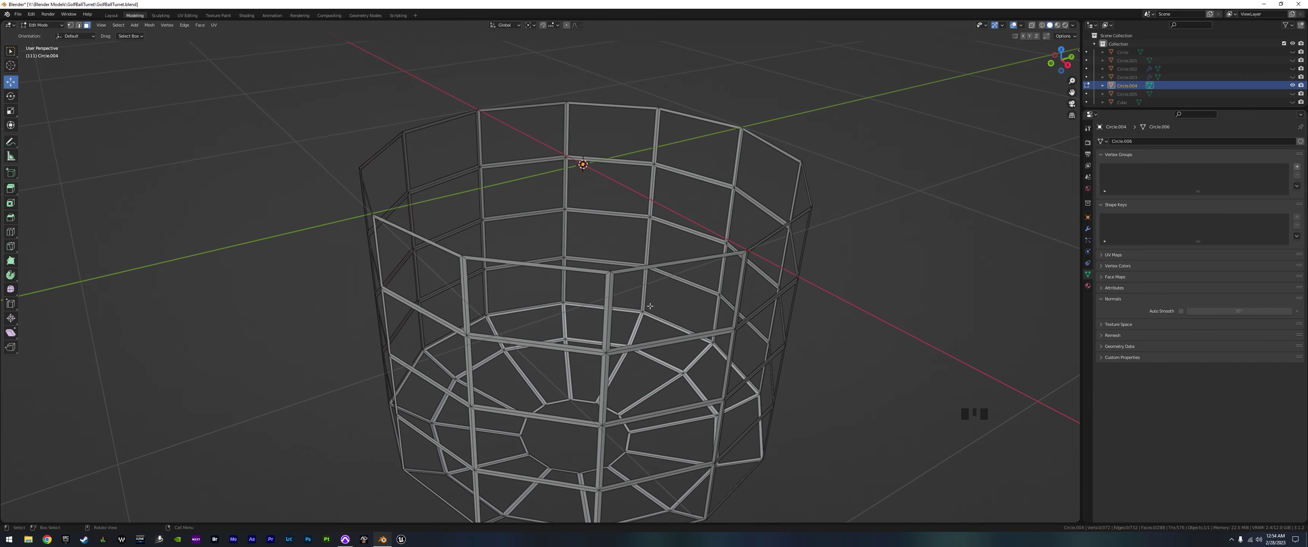
# - Add a Solidify modifier to the cage and set its thickness to 0.02 m
pyautogui.moveTo(650, 306); pyautogui.dragTo(567, 237, button='middle')
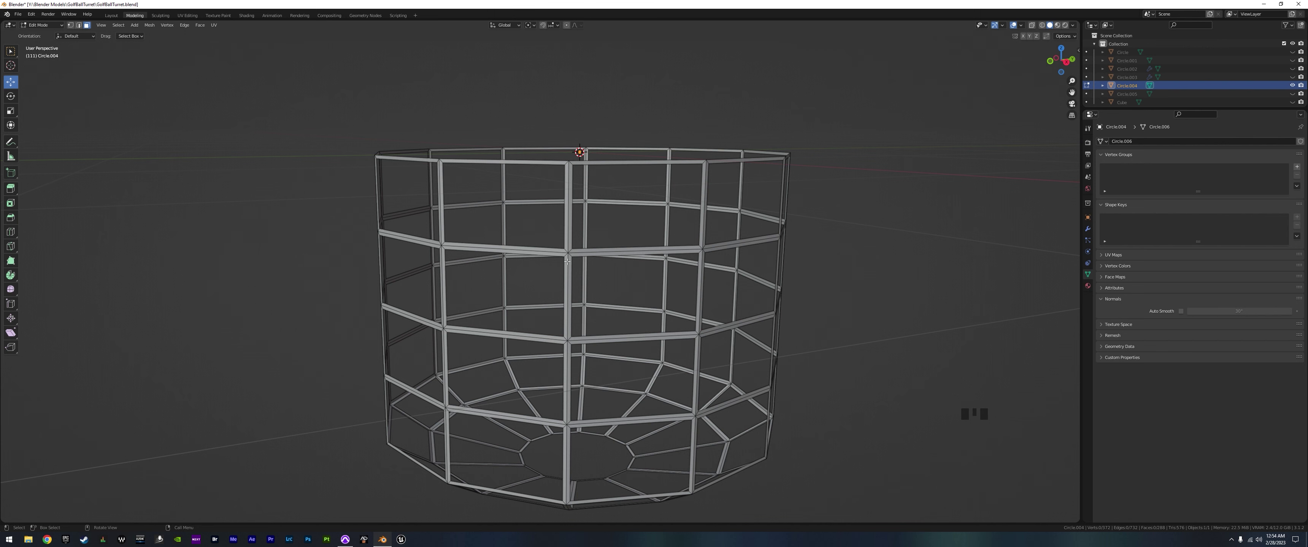
pyautogui.moveTo(791, 253); pyautogui.dragTo(745, 109, button='middle')
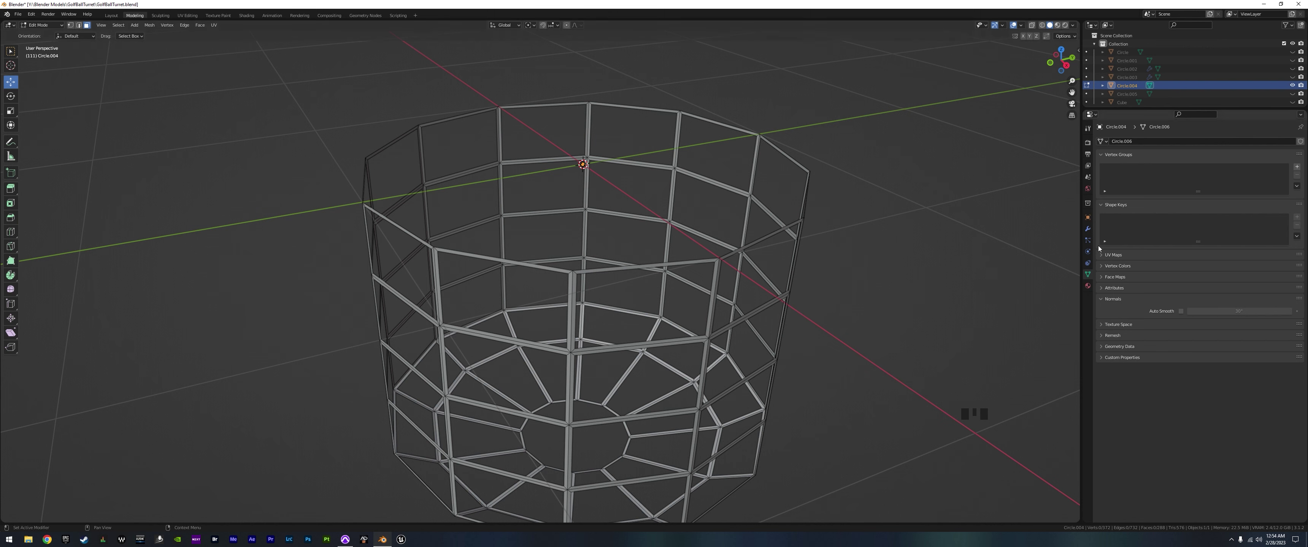
pyautogui.click(1088, 230)
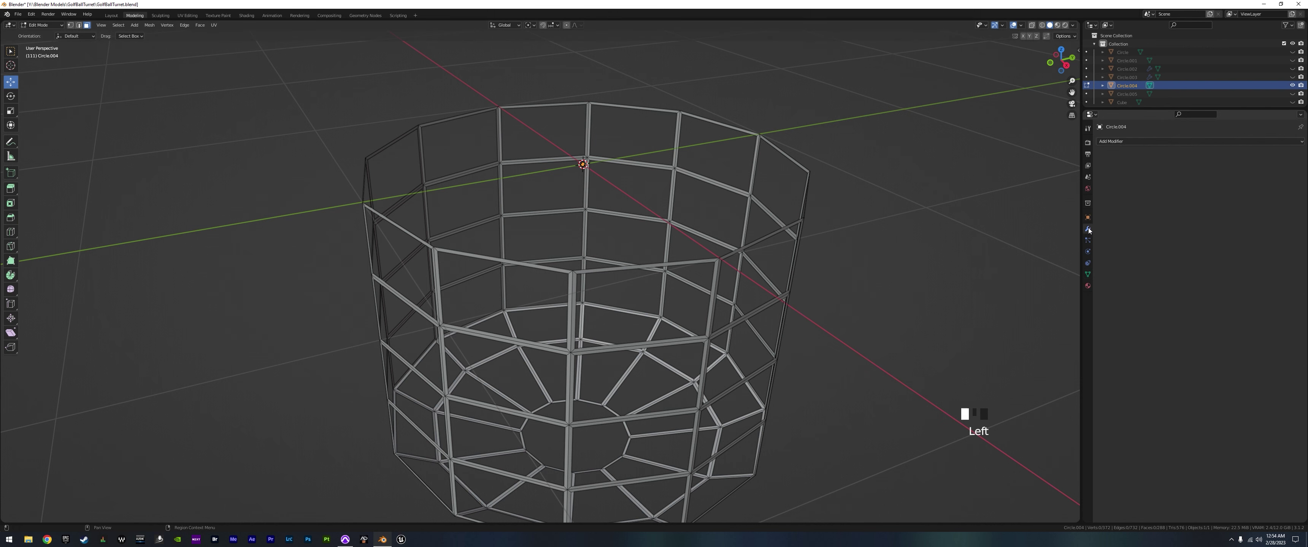
pyautogui.click(1126, 143)
pyautogui.click(1152, 283)
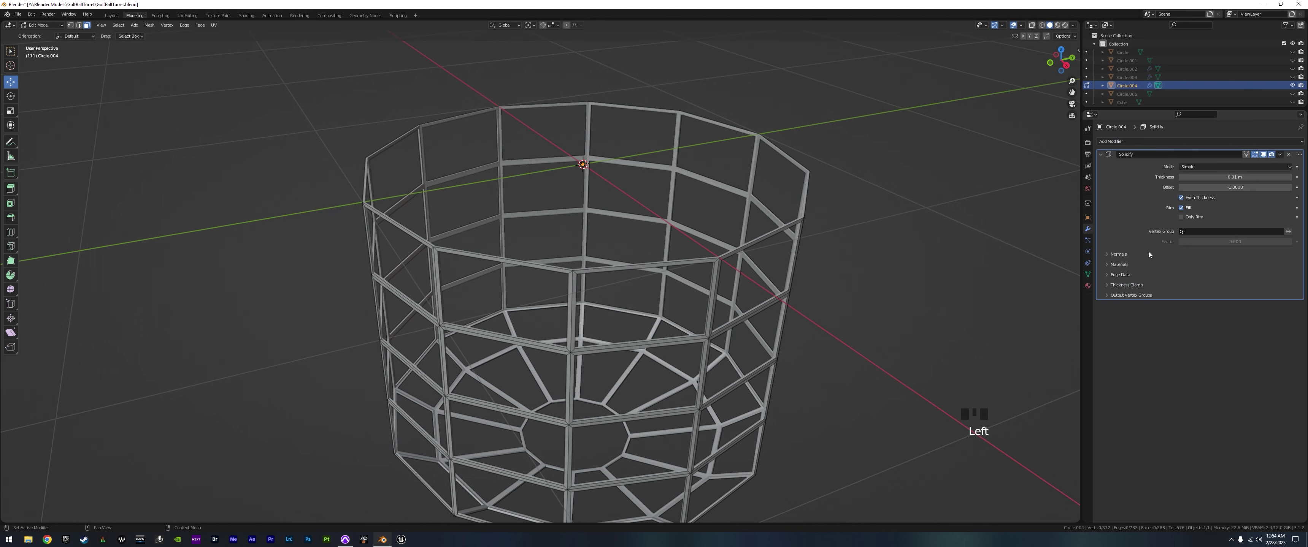
pyautogui.click(1226, 178)
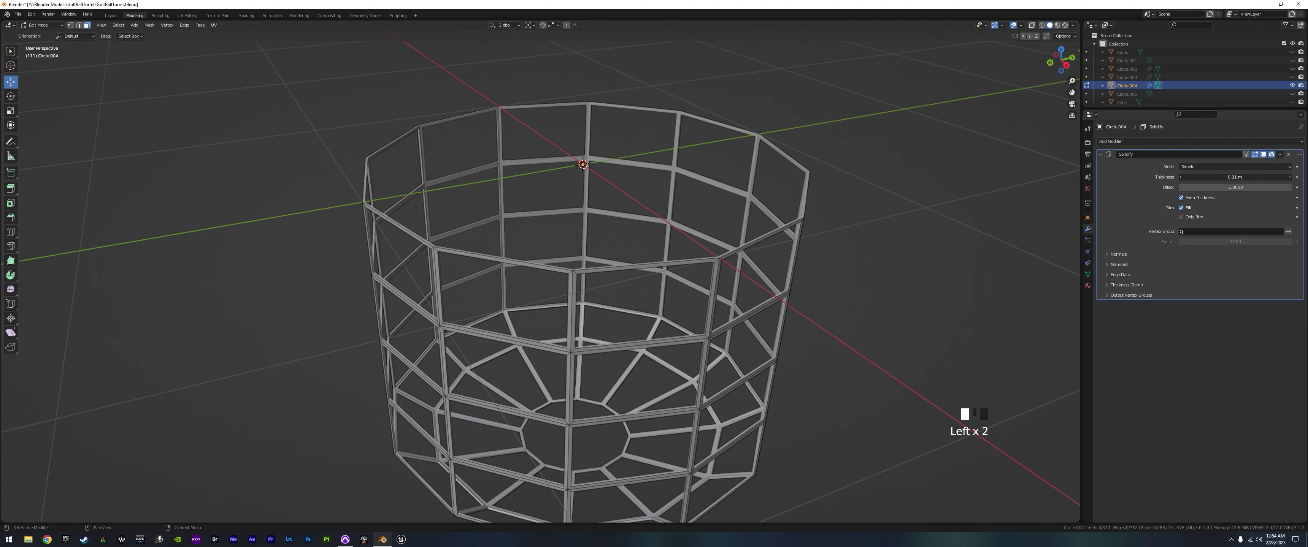
pyautogui.moveTo(1226, 178); pyautogui.dragTo(1230, 178)
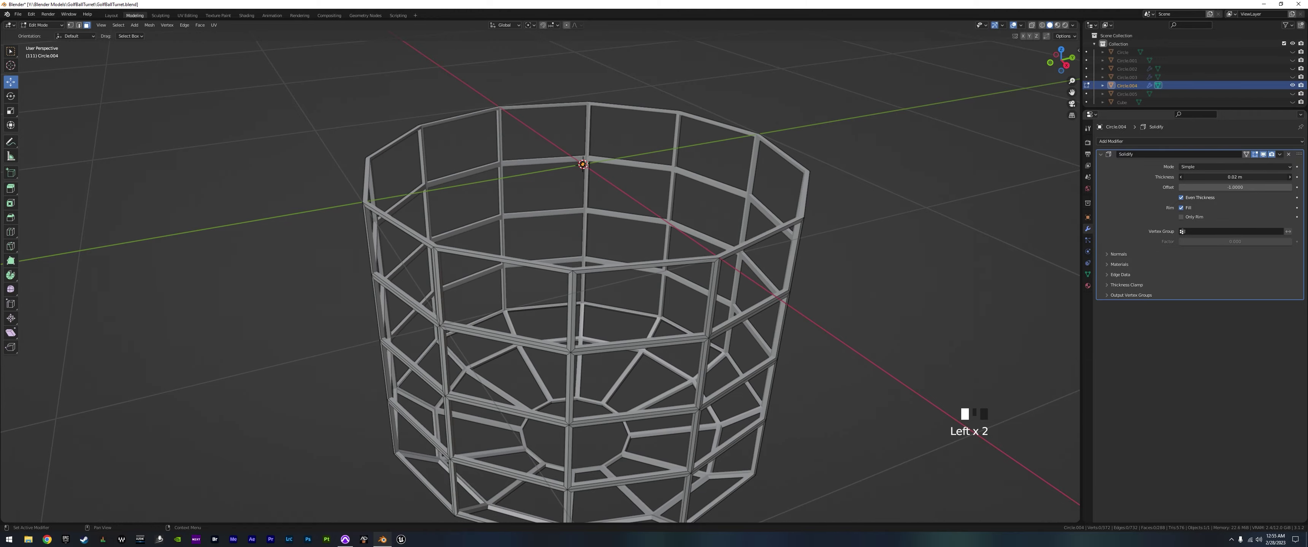
# - Examine the thickened cage bars and the bottom opening from several angles
pyautogui.moveTo(731, 264); pyautogui.dragTo(816, 209, button='middle')
pyautogui.moveTo(760, 152); pyautogui.dragTo(760, 179, button='middle')
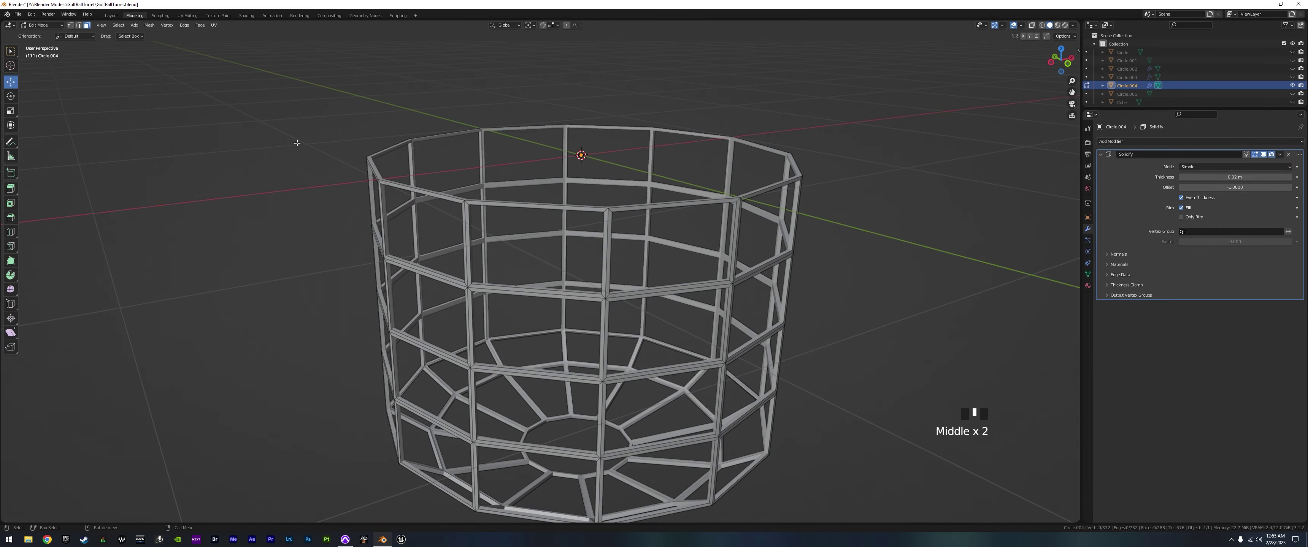
pyautogui.moveTo(297, 143); pyautogui.dragTo(651, 297, button='middle')
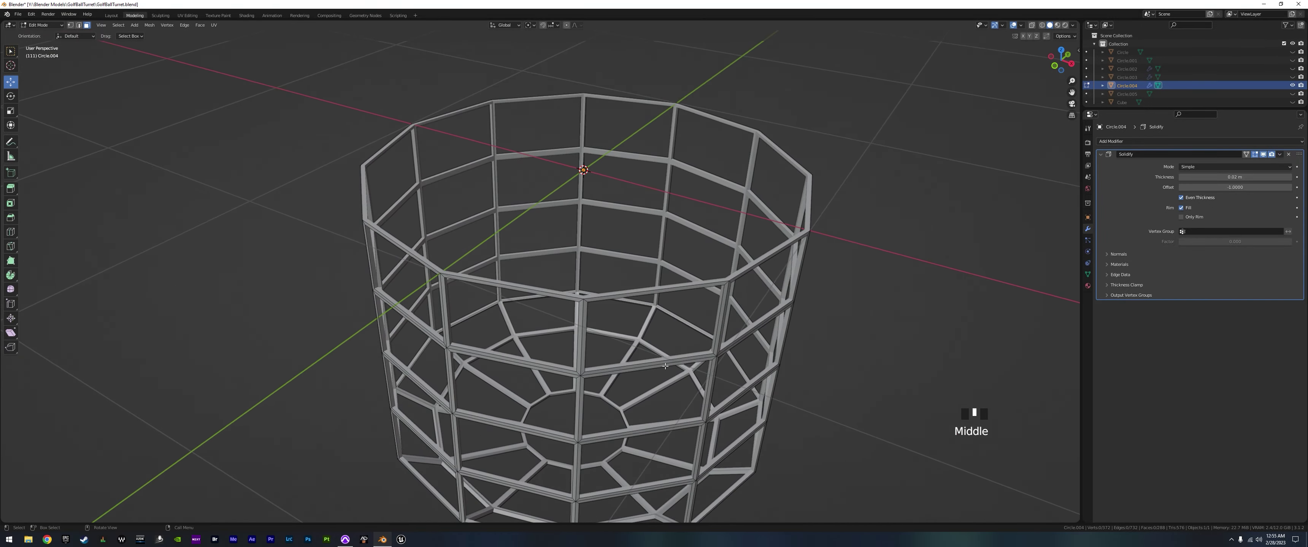
pyautogui.scroll(-3, 665, 366)
pyautogui.keyDown('shift'); pyautogui.moveTo(665, 366); pyautogui.dragTo(690, 278, button='middle'); pyautogui.keyUp('shift')
pyautogui.scroll(6, 660, 325)
pyautogui.scroll(-5, 631, 316)
pyautogui.keyDown('shift'); pyautogui.moveTo(728, 226); pyautogui.dragTo(520, 156, button='middle'); pyautogui.keyUp('shift')
pyautogui.moveTo(551, 244); pyautogui.dragTo(560, 246, button='middle')
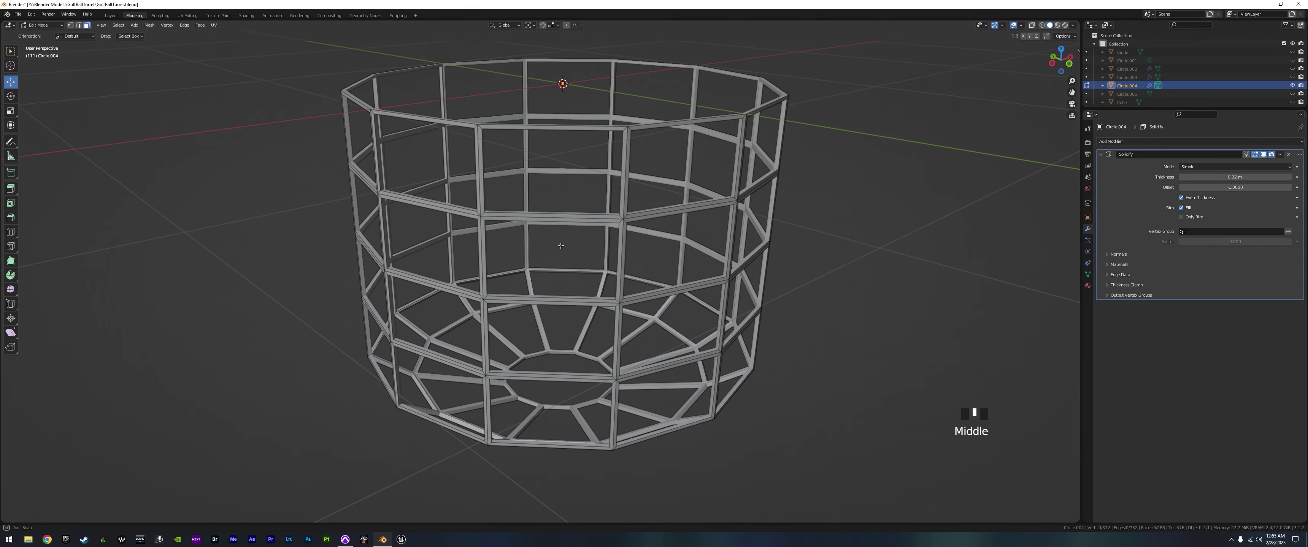
# - Try marking all edges of the cage as seams and undo it
pyautogui.press('a')
pyautogui.press('s')
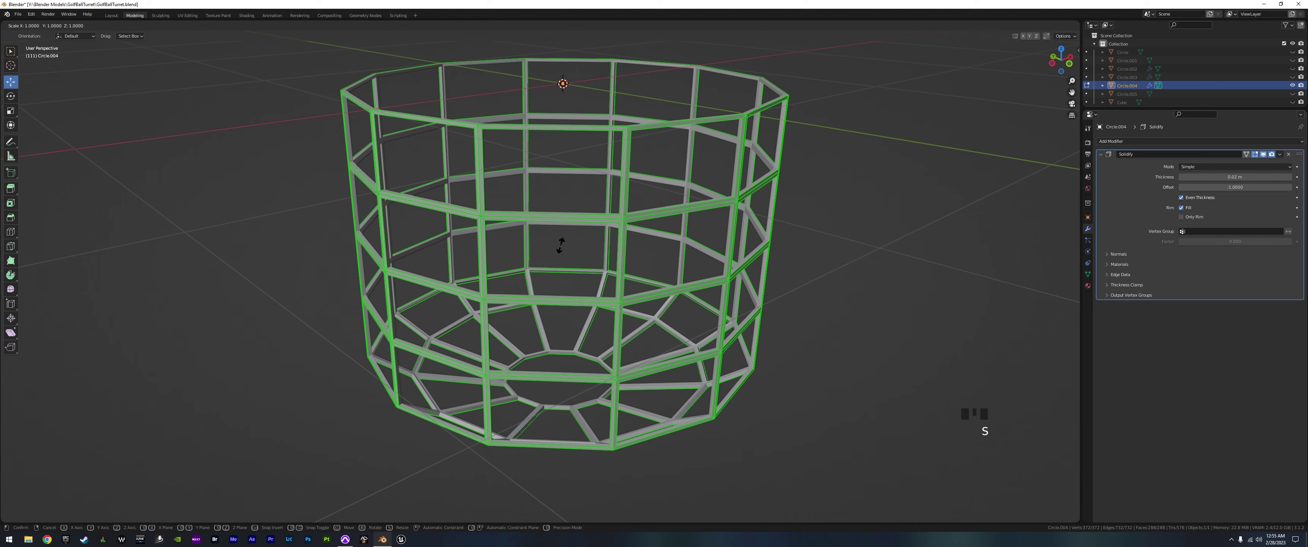
pyautogui.press('Escape')
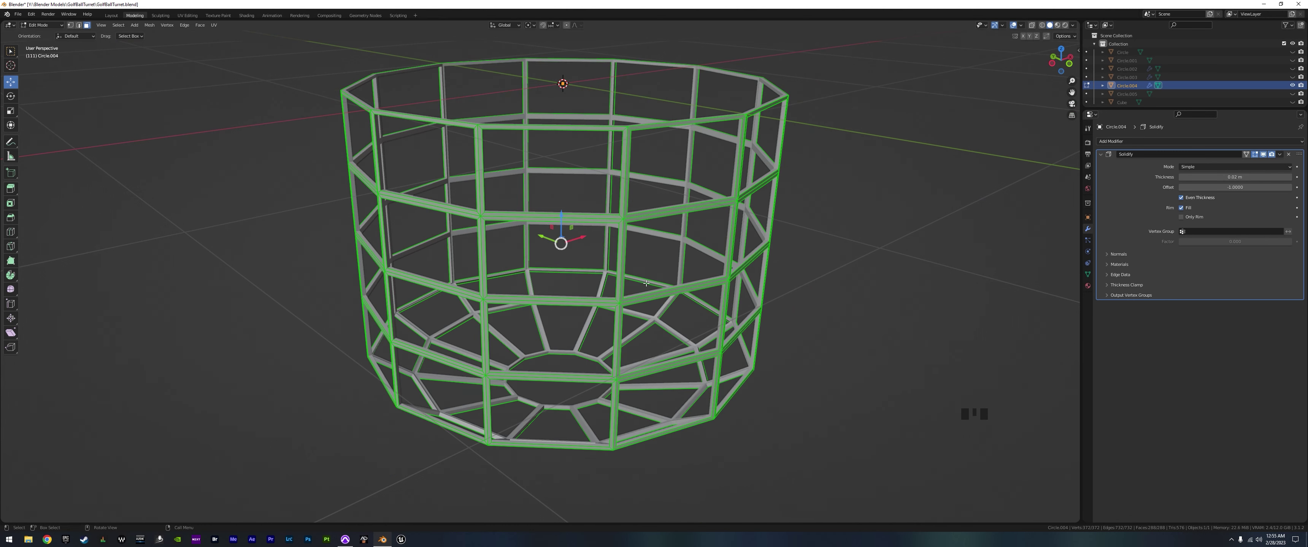
pyautogui.hotkey('alt', 'e')
pyautogui.hotkey('ctrl', 'e')
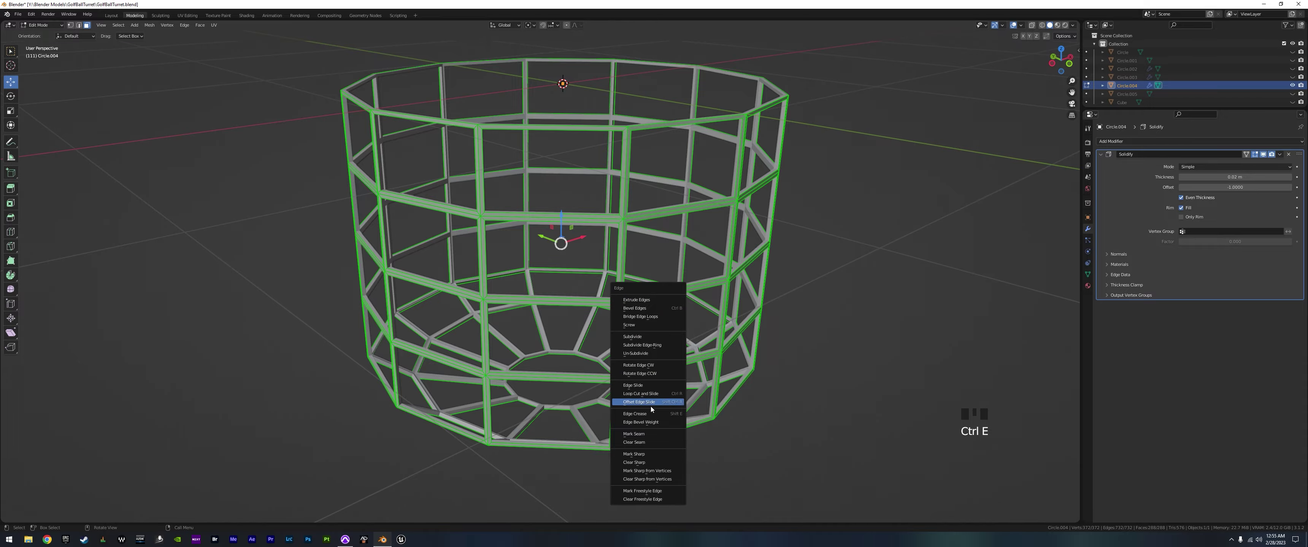
pyautogui.click(651, 436)
pyautogui.moveTo(651, 436); pyautogui.dragTo(634, 269, button='middle')
pyautogui.hotkey('ctrl', 'z')
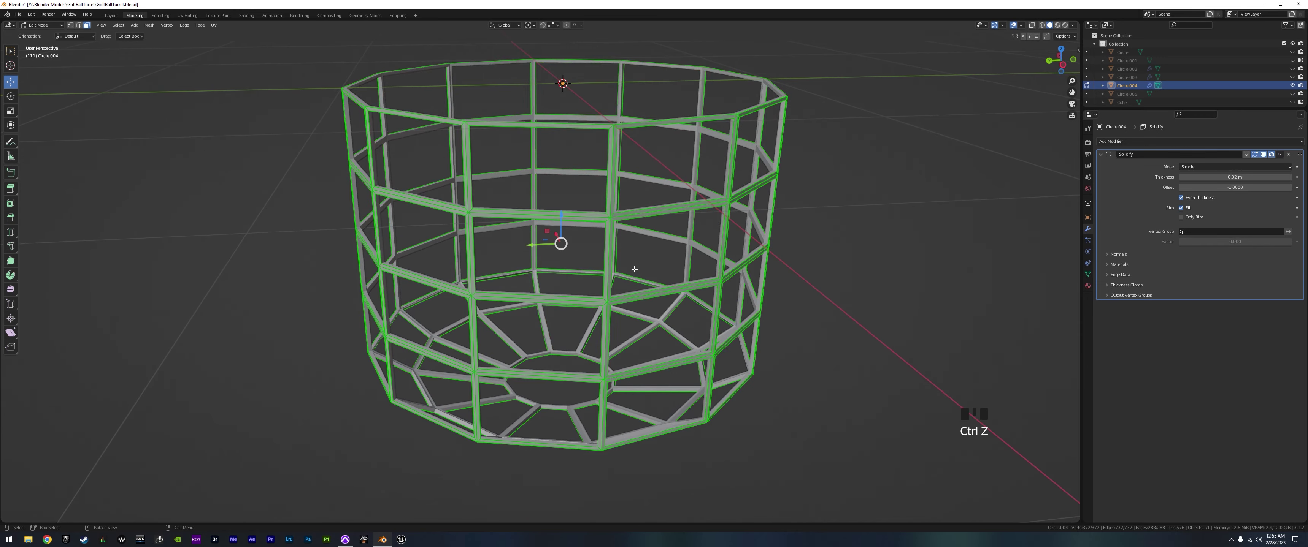
# - Apply the cage's Solidify modifier in Object Mode
pyautogui.press('Tab')
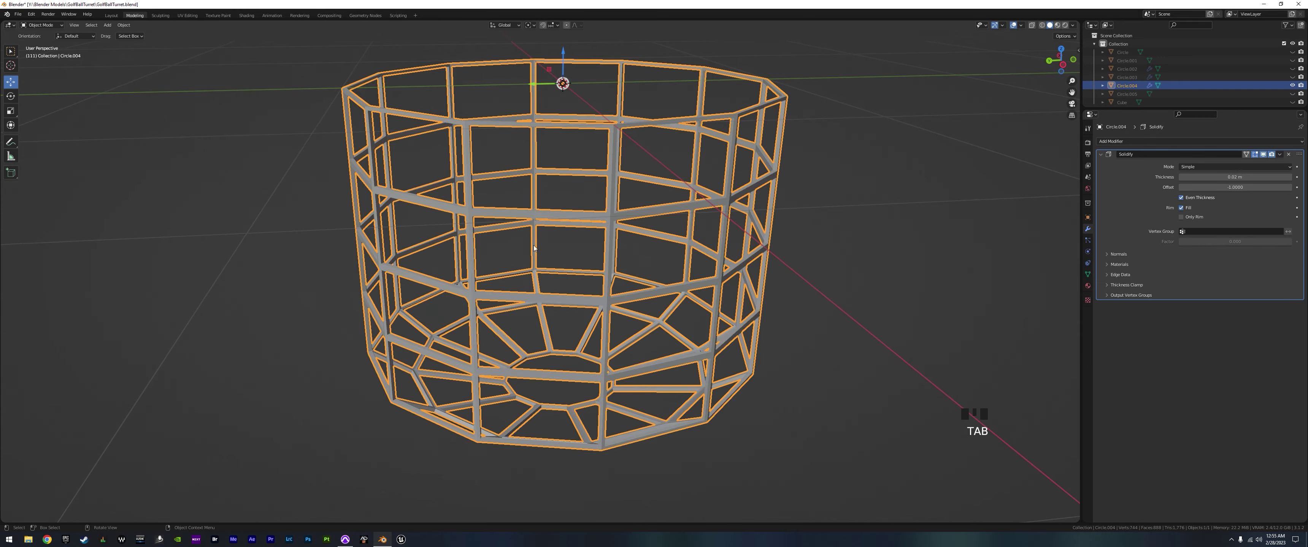
pyautogui.moveTo(613, 259); pyautogui.dragTo(934, 189, button='middle')
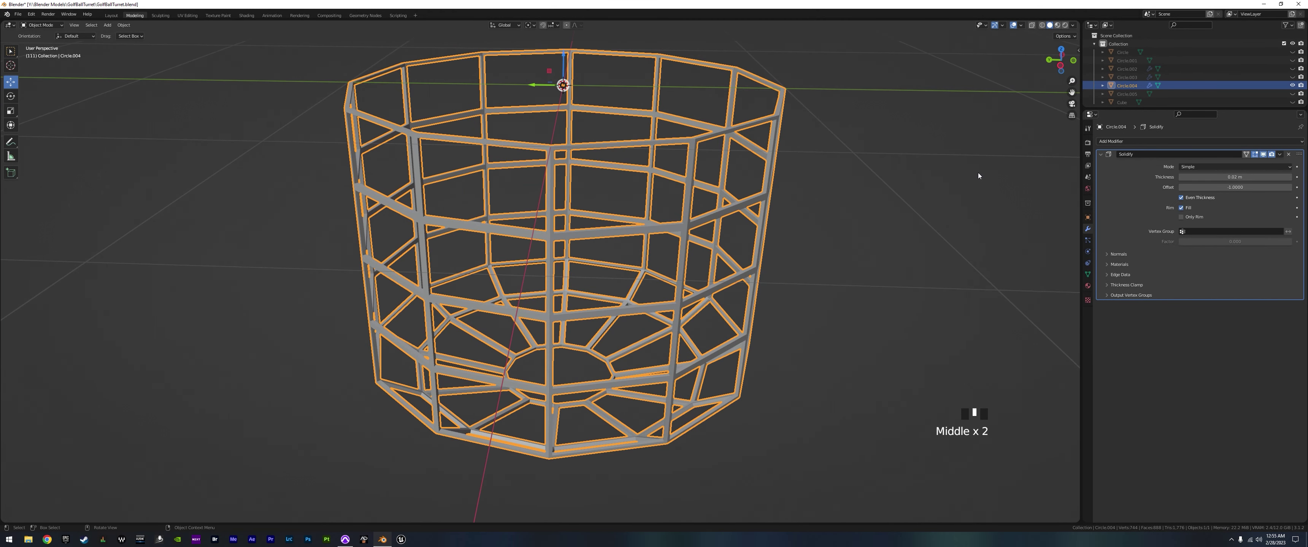
pyautogui.click(1279, 154)
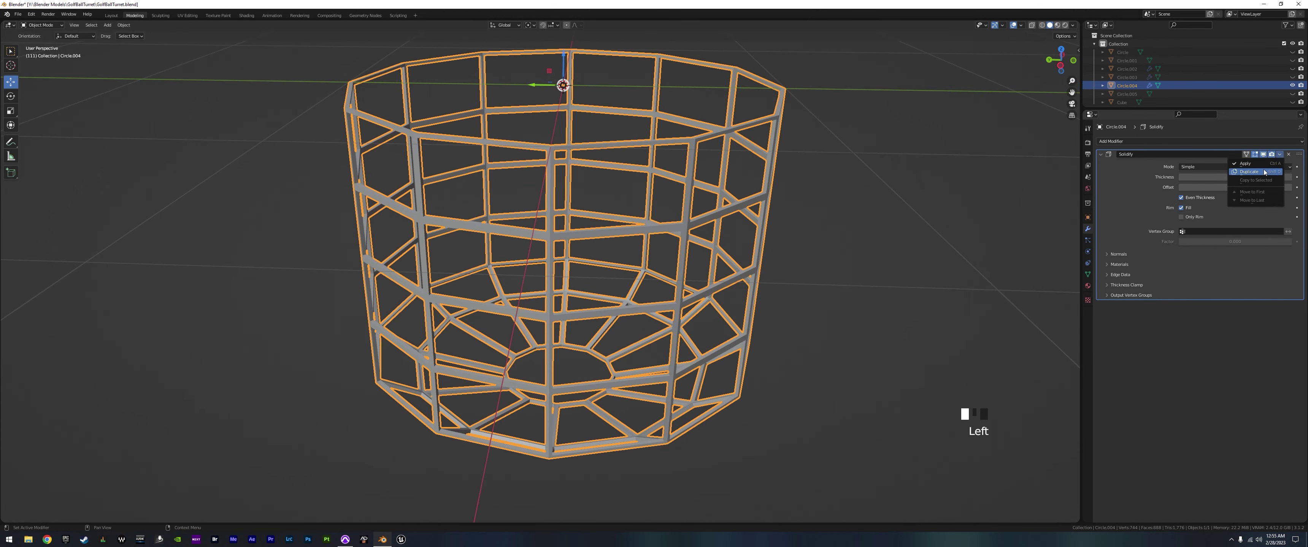
pyautogui.click(1253, 164)
# - Mark all edges of the solid cage as seams in Edit Mode and clear the selection
pyautogui.moveTo(566, 220); pyautogui.dragTo(359, 197, button='middle')
pyautogui.press('Tab')
pyautogui.press('a')
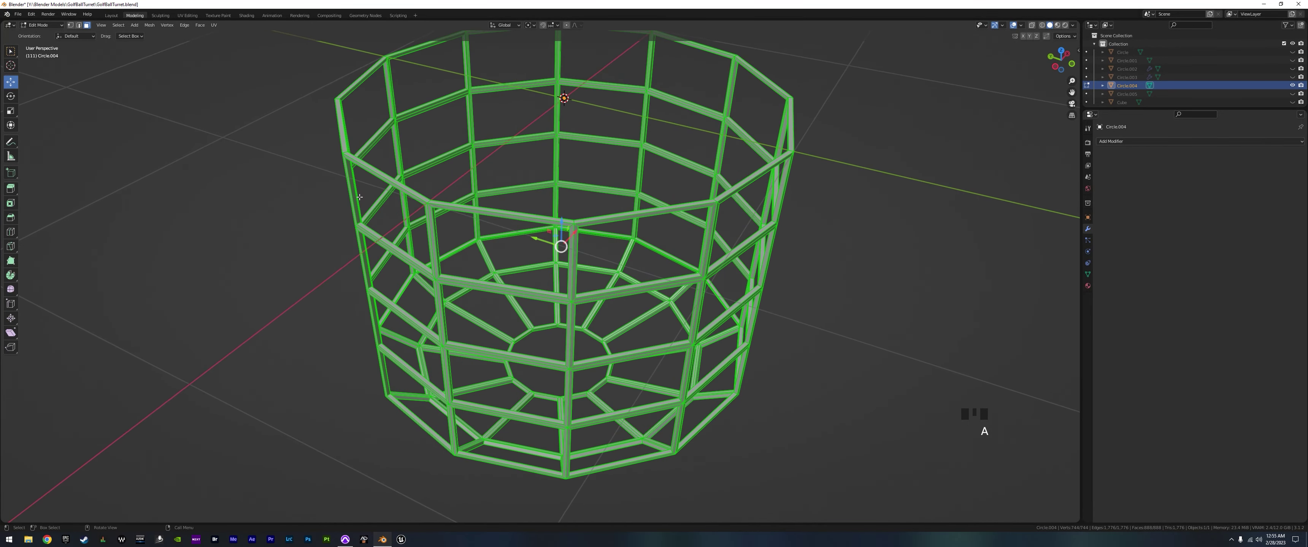
pyautogui.hotkey('ctrl', 'e')
pyautogui.click(431, 229)
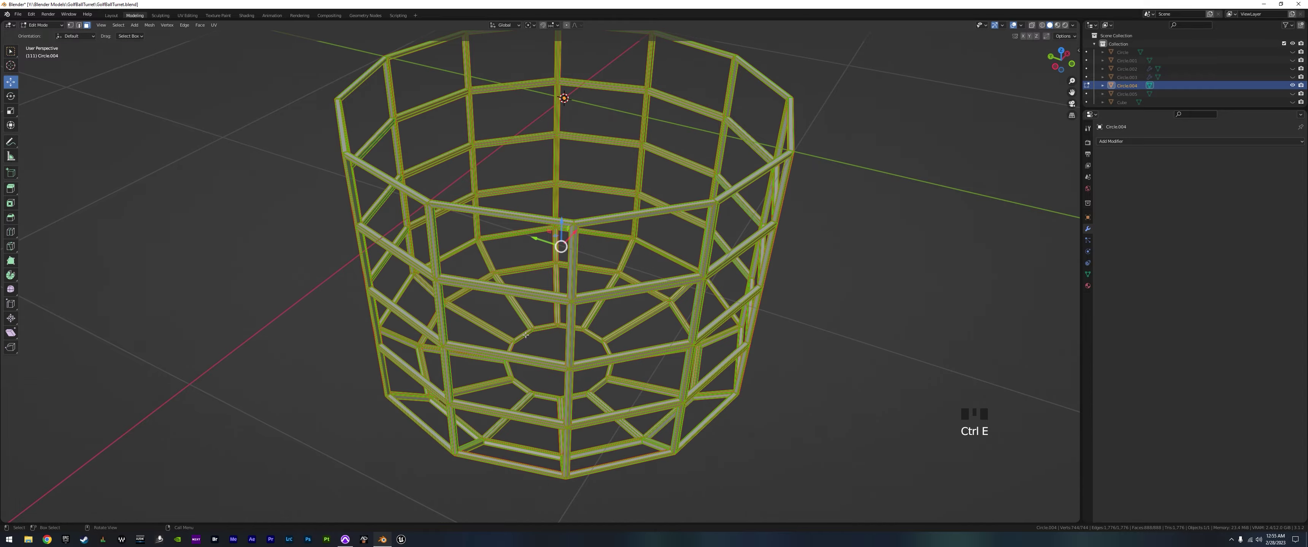
pyautogui.moveTo(526, 335); pyautogui.dragTo(570, 266, button='middle')
pyautogui.click(457, 300)
# - Examine the seams on the cage bars up close and from different sides
pyautogui.scroll(4, 589, 227)
pyautogui.scroll(-5, 598, 196)
pyautogui.moveTo(548, 188); pyautogui.dragTo(530, 233, button='middle')
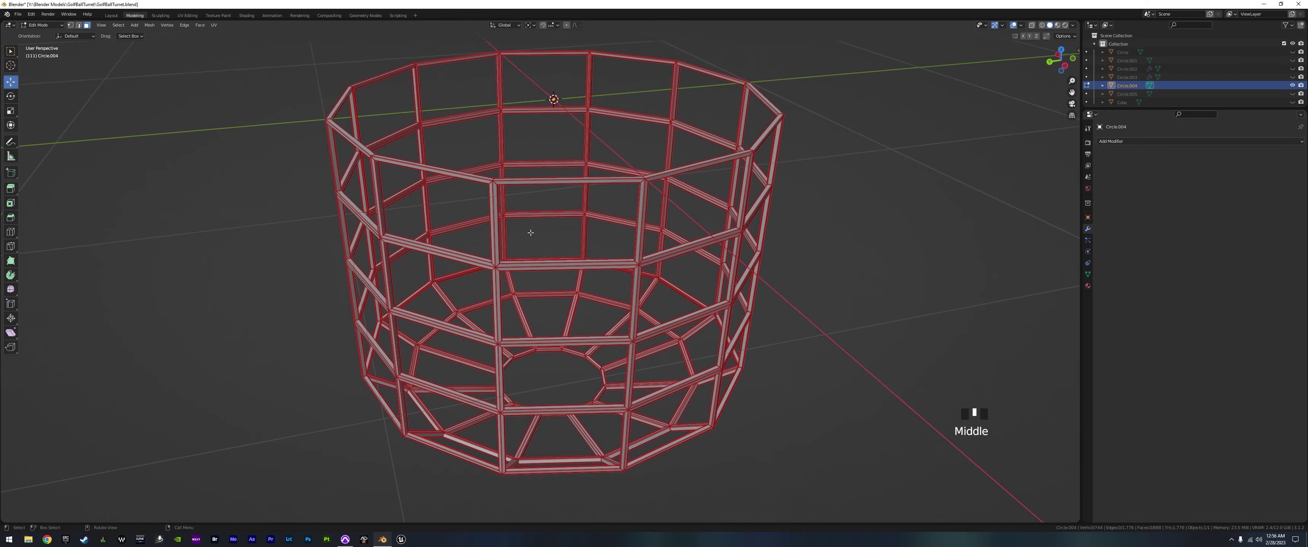
pyautogui.moveTo(540, 303); pyautogui.dragTo(555, 293, button='middle')
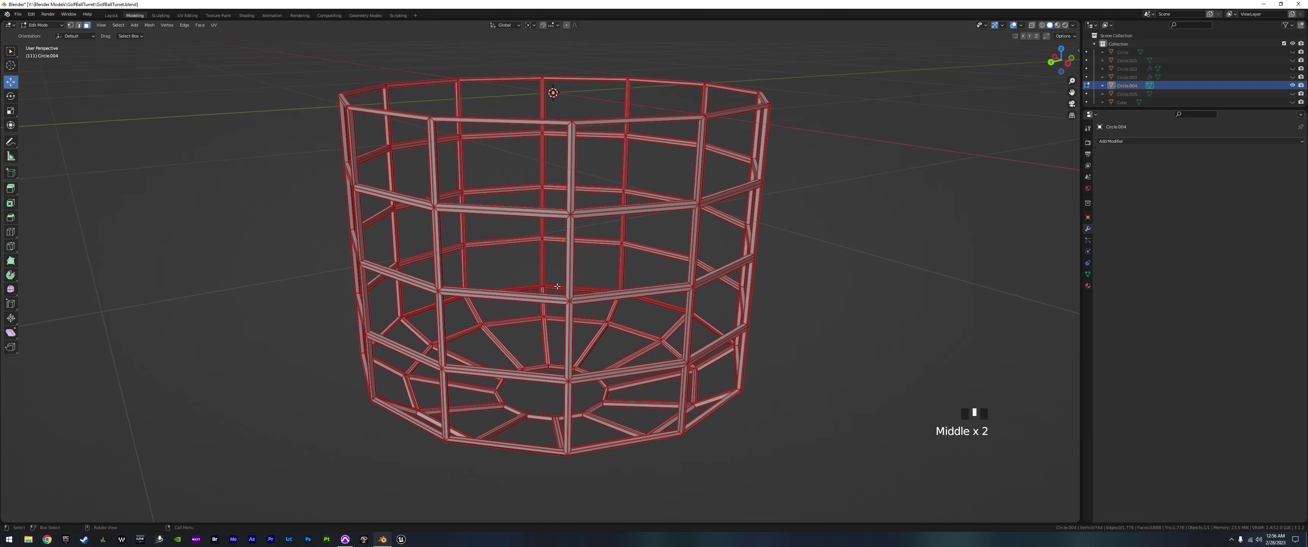
pyautogui.scroll(4, 557, 287)
pyautogui.scroll(-5, 585, 327)
pyautogui.moveTo(584, 327); pyautogui.dragTo(646, 336, button='middle')
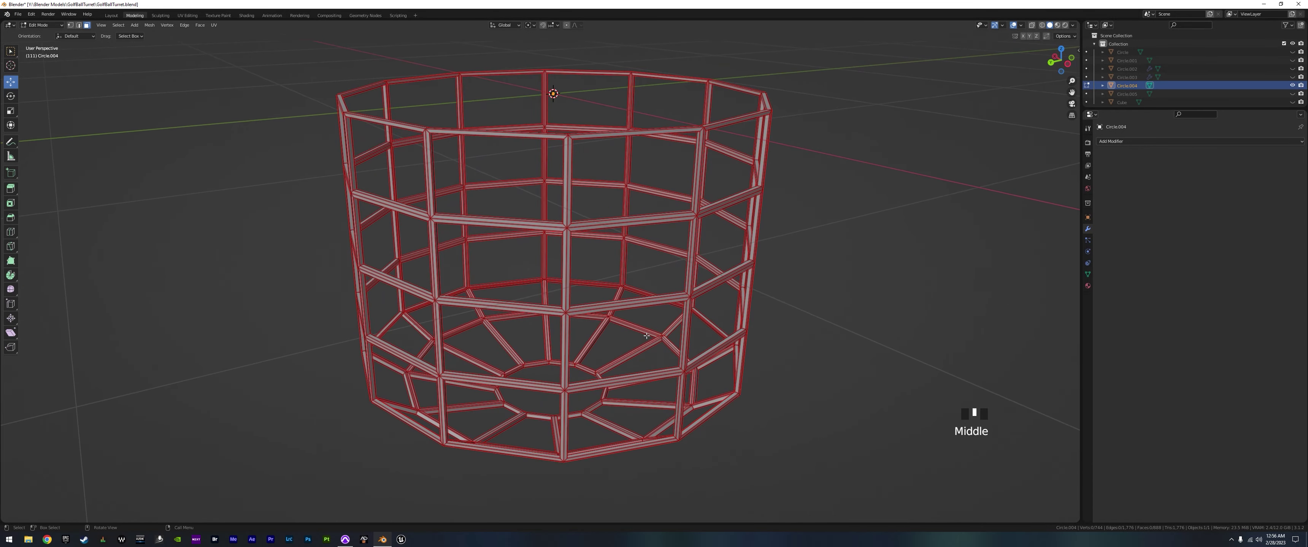
# - Shade the whole cage smooth in Object Mode and clear its selection
pyautogui.moveTo(581, 368); pyautogui.dragTo(653, 298, button='middle')
pyautogui.press('Tab')
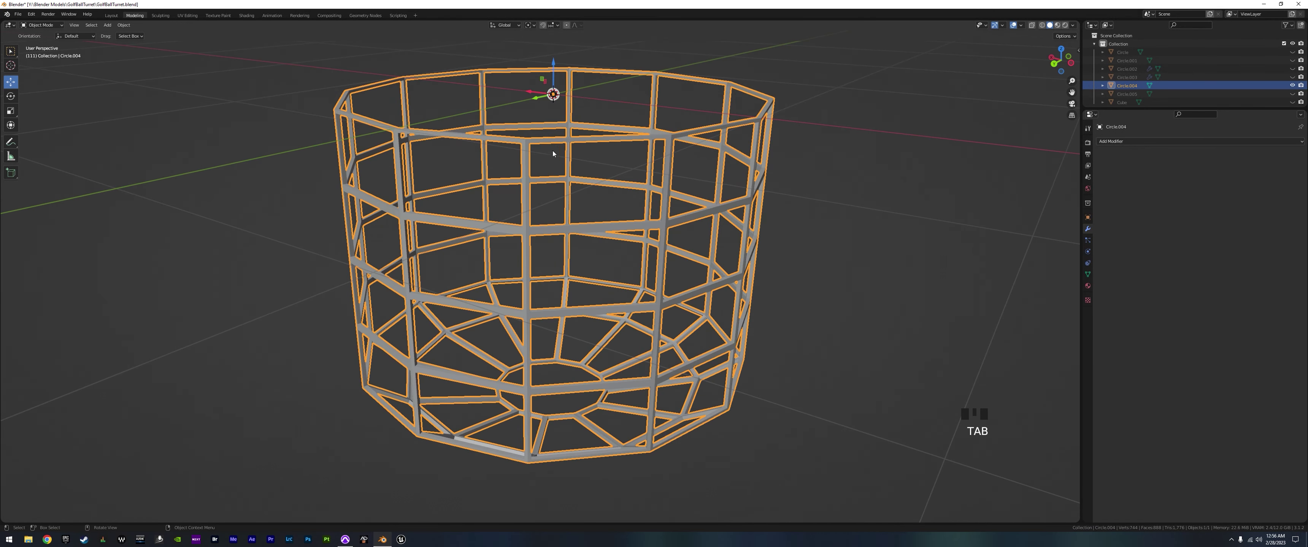
pyautogui.press('Tab')
pyautogui.press('Tab')
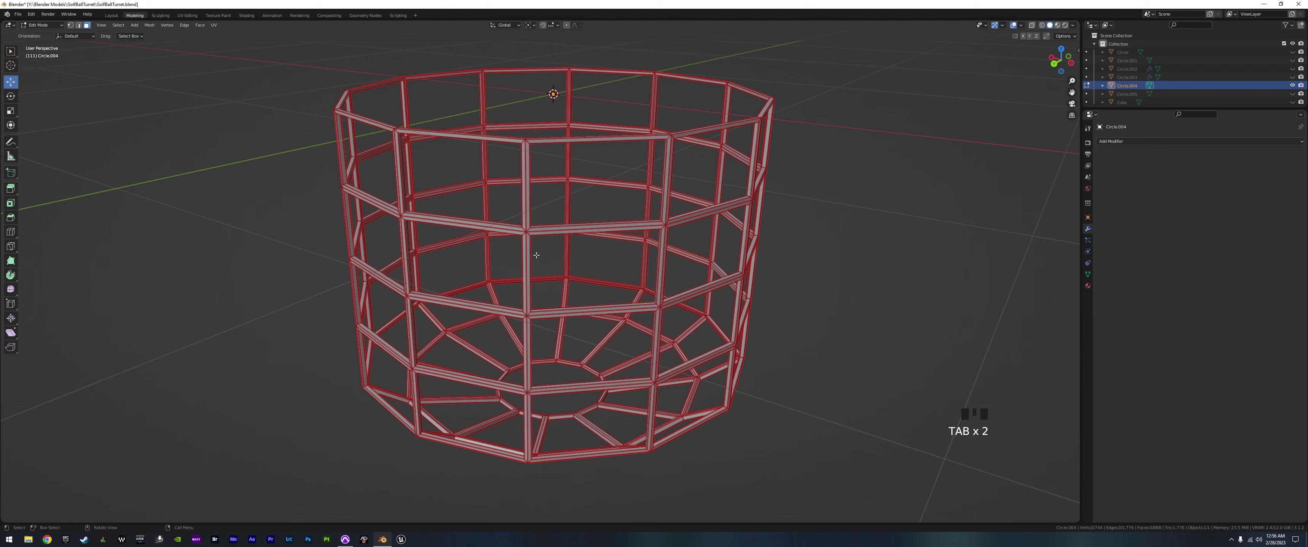
pyautogui.rightClick(534, 230)
pyautogui.click(527, 233)
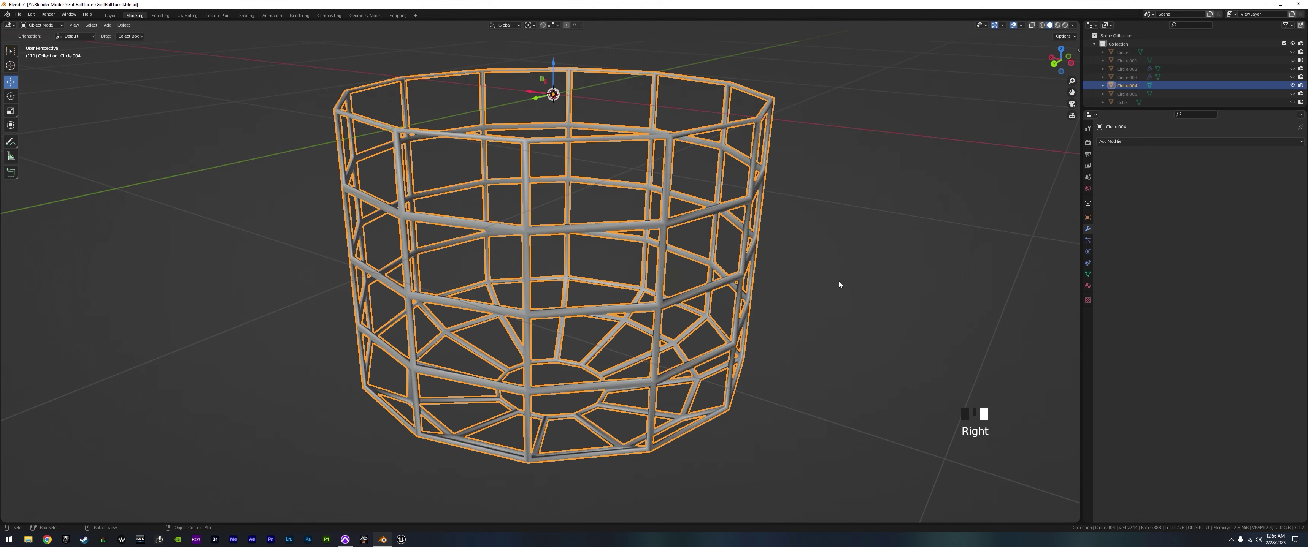
pyautogui.moveTo(824, 292); pyautogui.dragTo(839, 253, button='middle')
pyautogui.click(839, 253)
pyautogui.moveTo(779, 351); pyautogui.dragTo(835, 309, button='middle')
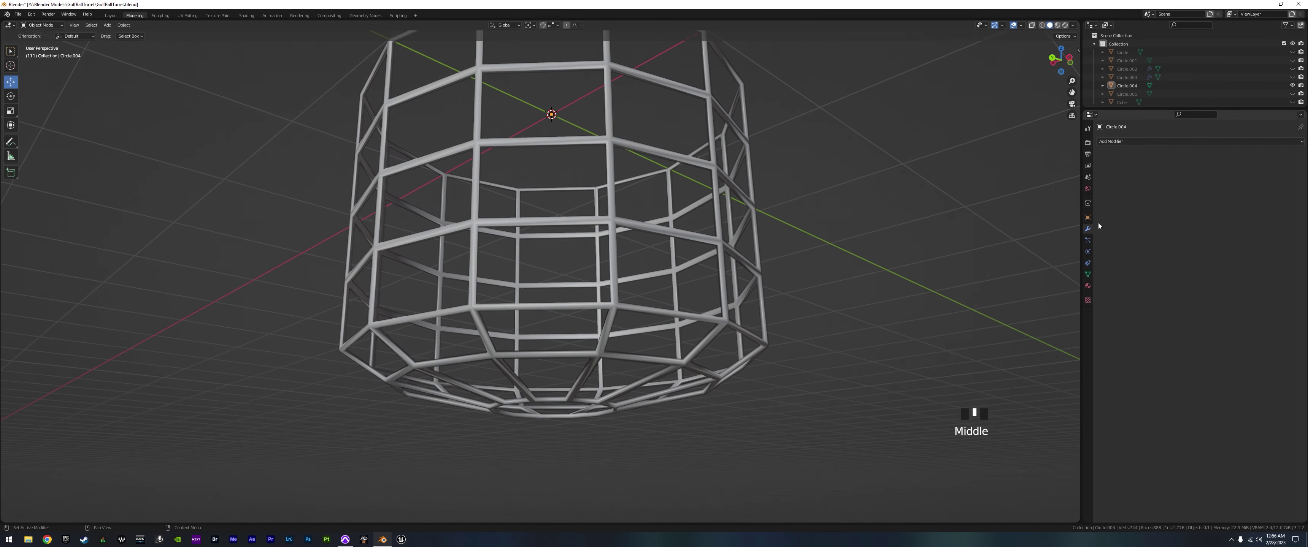
# - Enable Auto Smooth in the cage's normals settings, comparing the shading with it on and off
pyautogui.click(1088, 275)
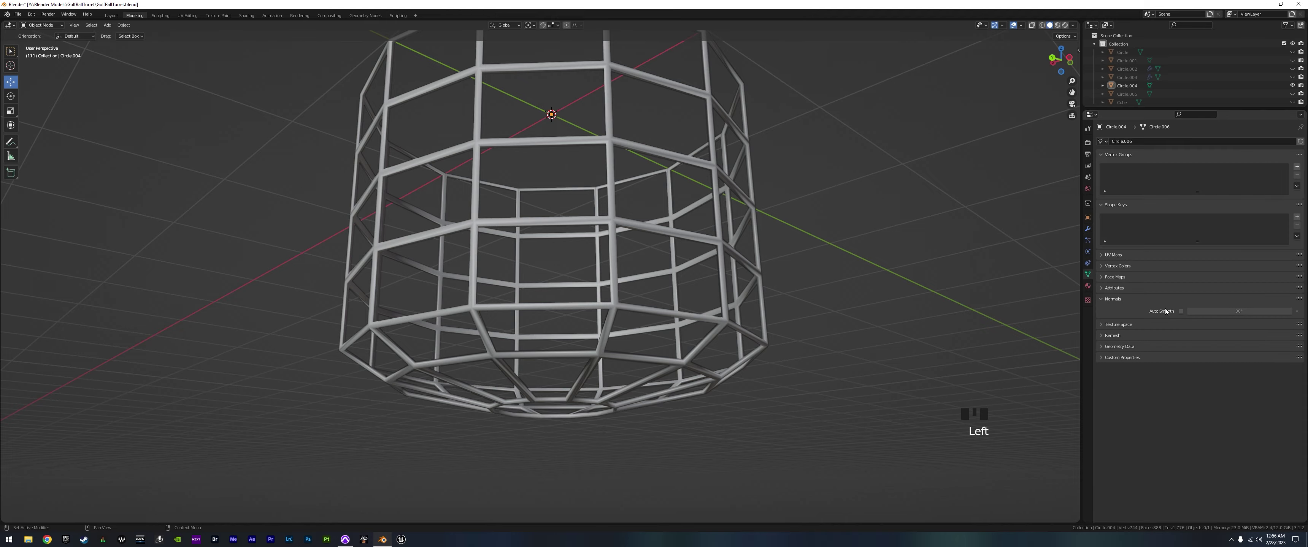
pyautogui.click(1180, 311)
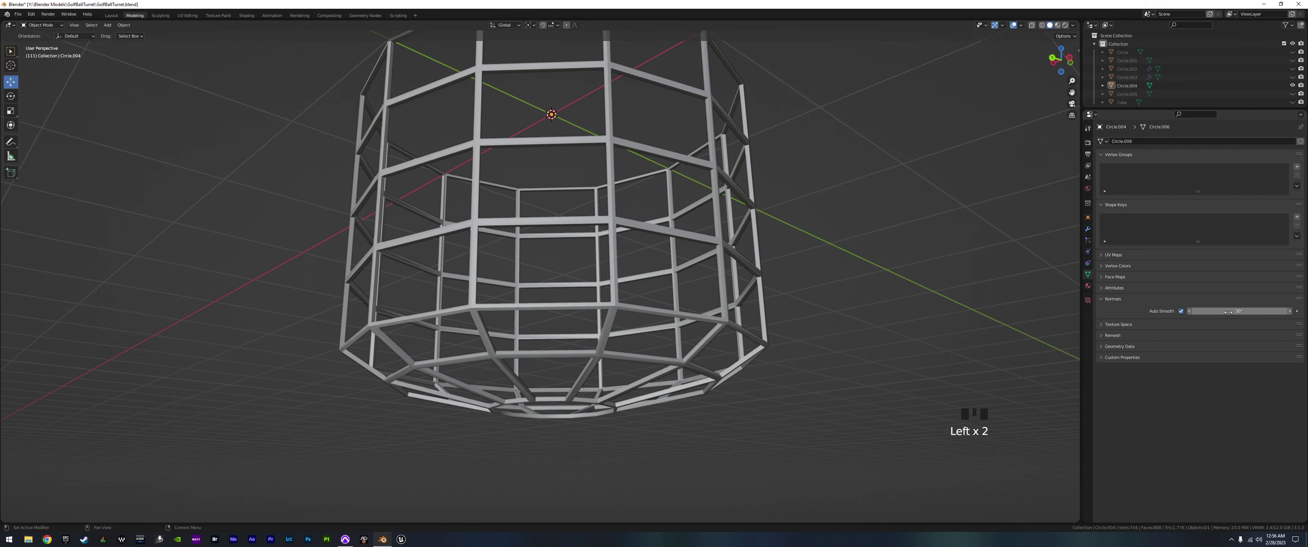
pyautogui.moveTo(916, 307); pyautogui.dragTo(716, 252, button='middle')
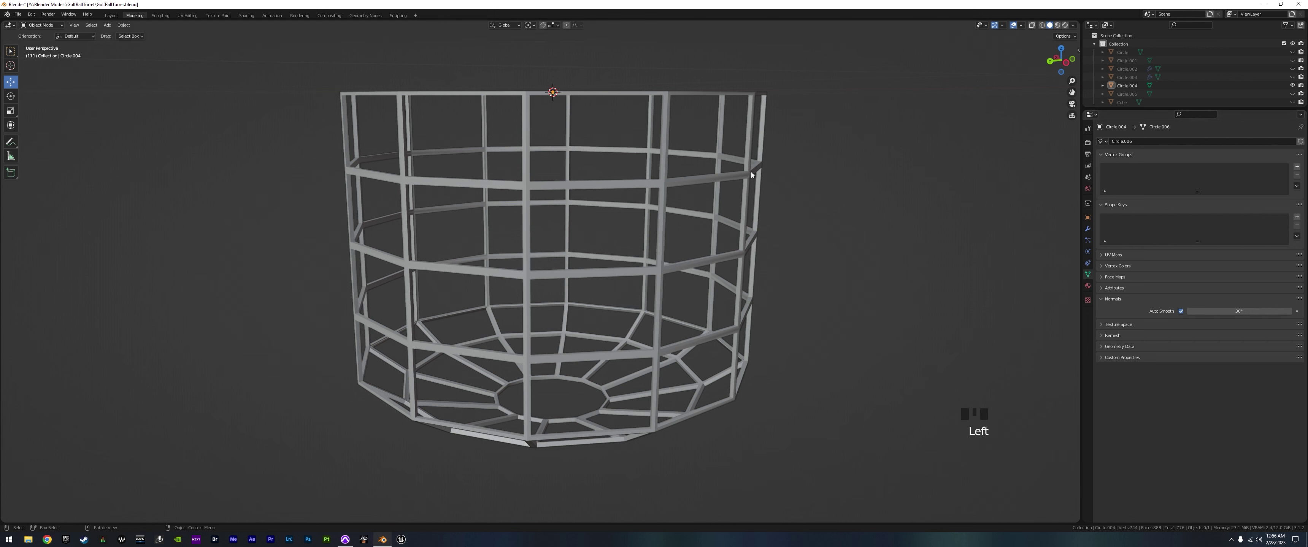
pyautogui.click(1180, 311)
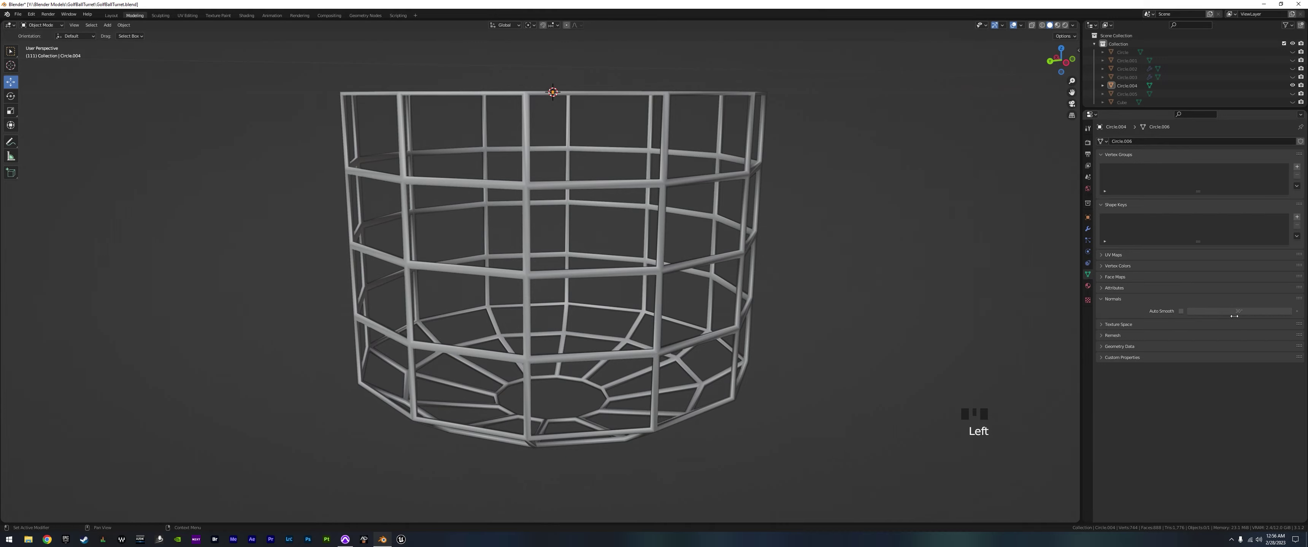
pyautogui.click(1180, 311)
pyautogui.moveTo(863, 322); pyautogui.dragTo(829, 328, button='middle')
# - Unwrap all faces of the cage along its marked seams in Edit Mode
pyautogui.press('Tab')
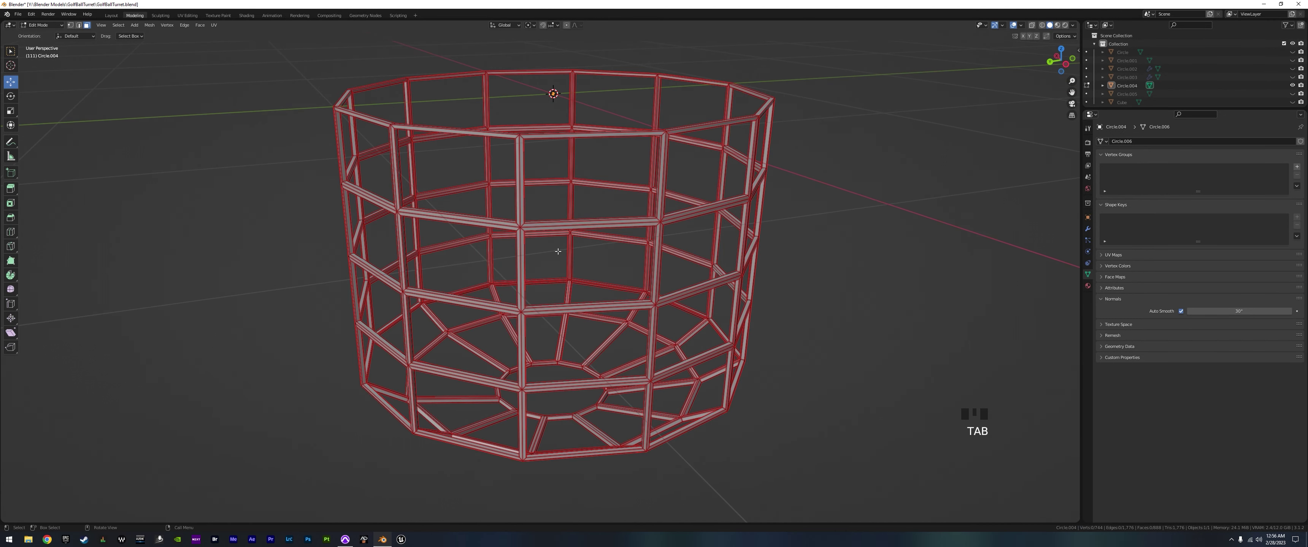
pyautogui.press('a')
pyautogui.press('u')
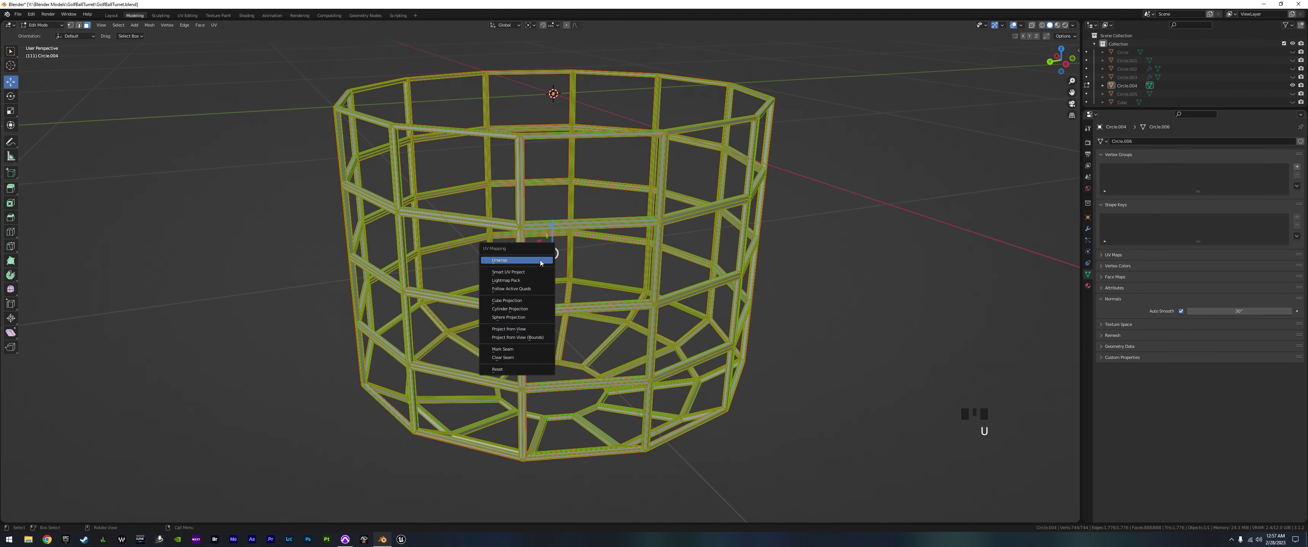
pyautogui.click(543, 265)
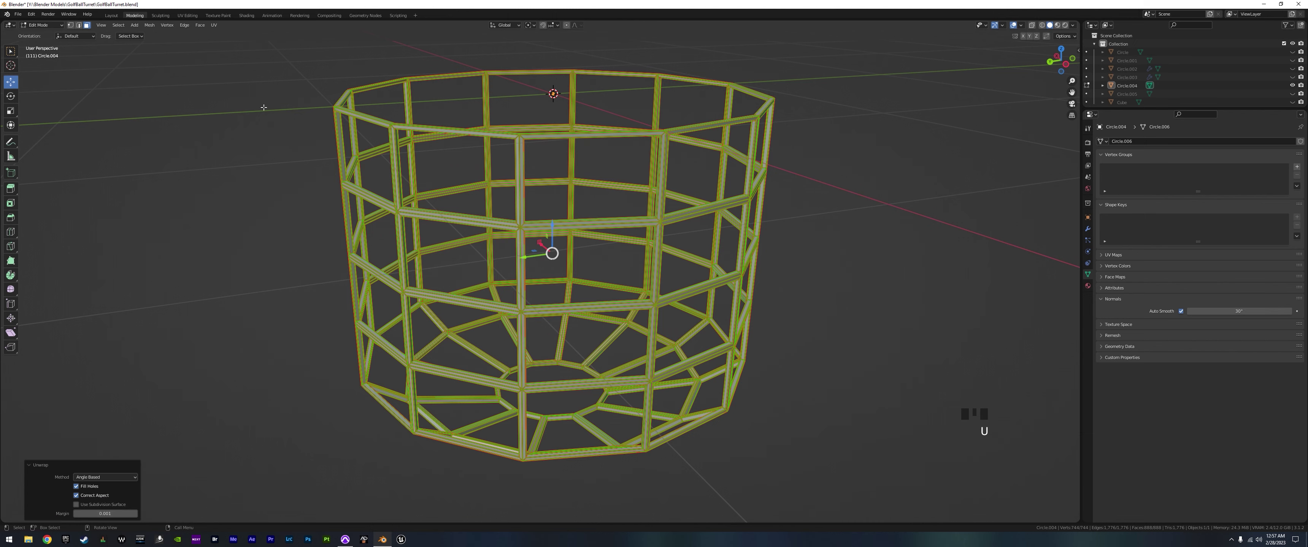
# - Examine the cage's unwrapped UV layout alongside the model in the UV Editing workspace
pyautogui.click(196, 16)
pyautogui.scroll(2, 234, 213)
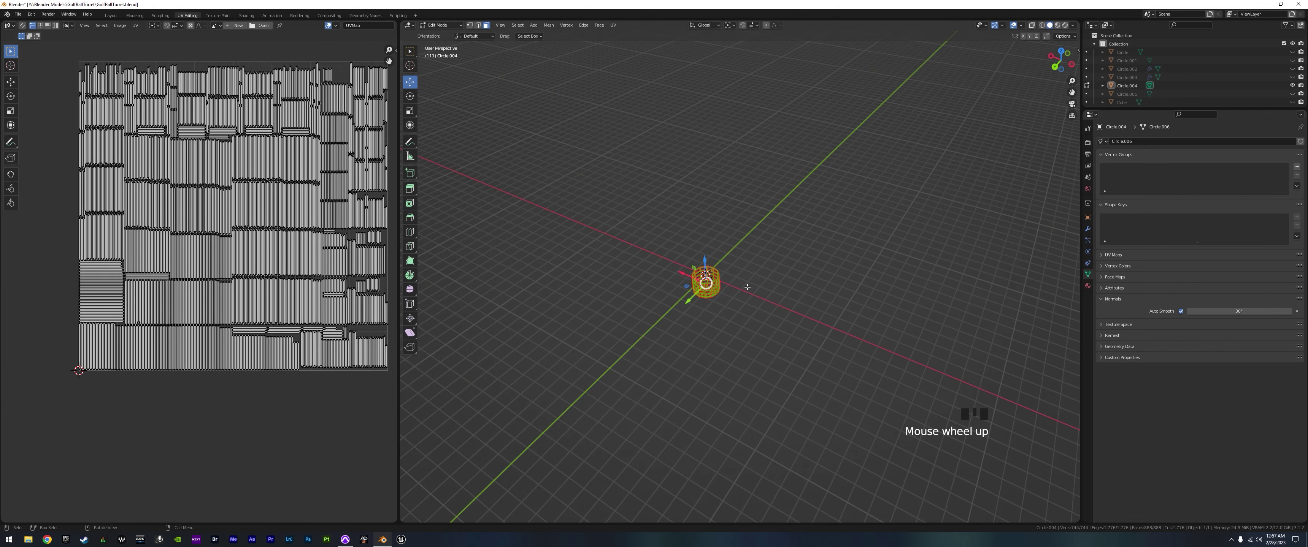
pyautogui.moveTo(234, 213); pyautogui.dragTo(210, 203, button='middle')
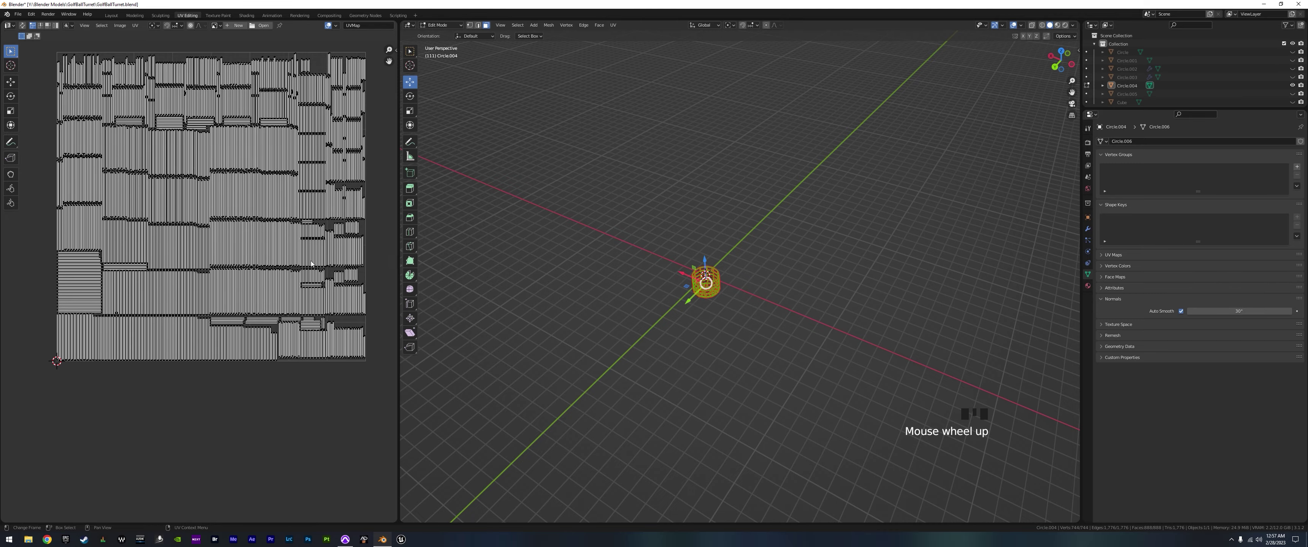
pyautogui.moveTo(687, 313); pyautogui.dragTo(688, 289, button='middle')
pyautogui.scroll(4, 680, 328)
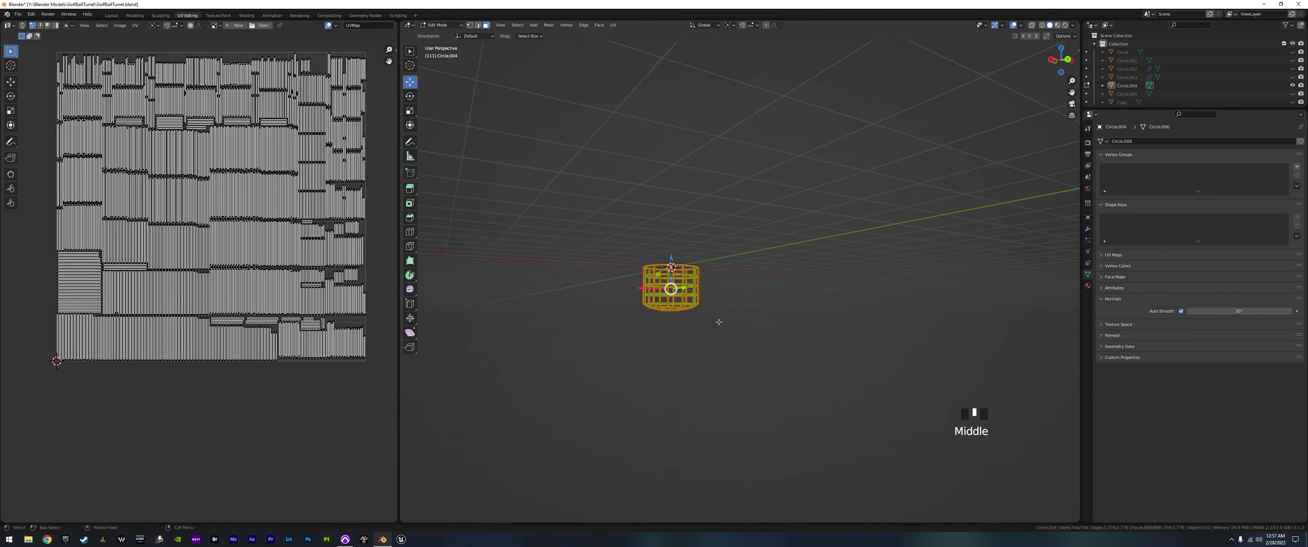
pyautogui.moveTo(725, 336); pyautogui.dragTo(774, 364, button='middle')
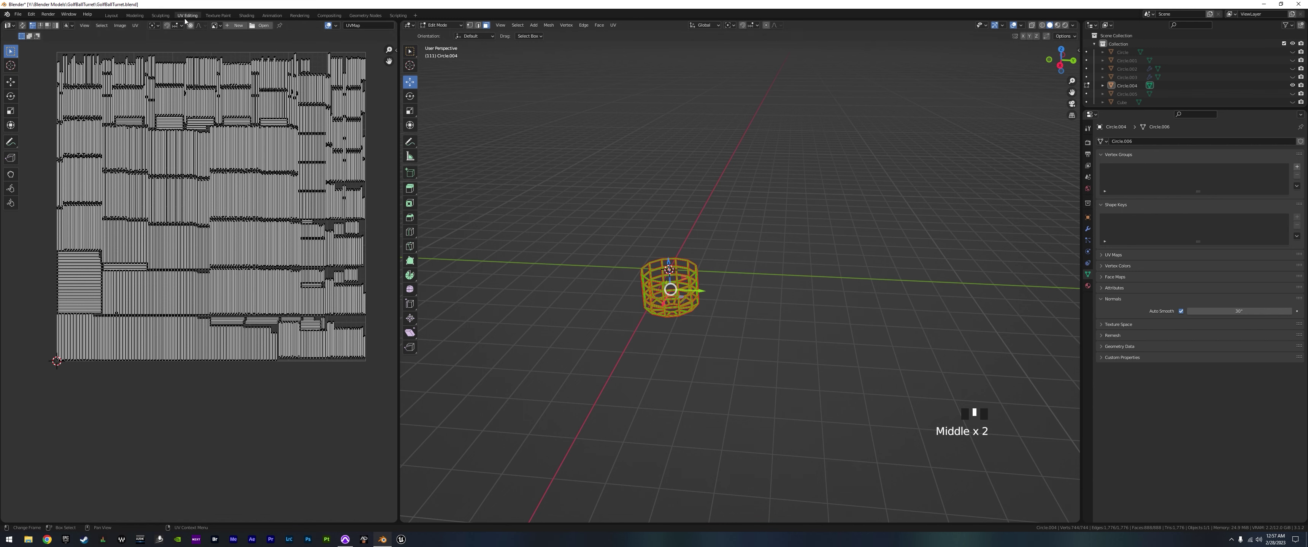
# - Return to the Modeling workspace, switch to Object Mode and reveal all hidden objects
pyautogui.click(135, 16)
pyautogui.moveTo(660, 330); pyautogui.dragTo(727, 350, button='middle')
pyautogui.scroll(-3, 698, 362)
pyautogui.press('Tab')
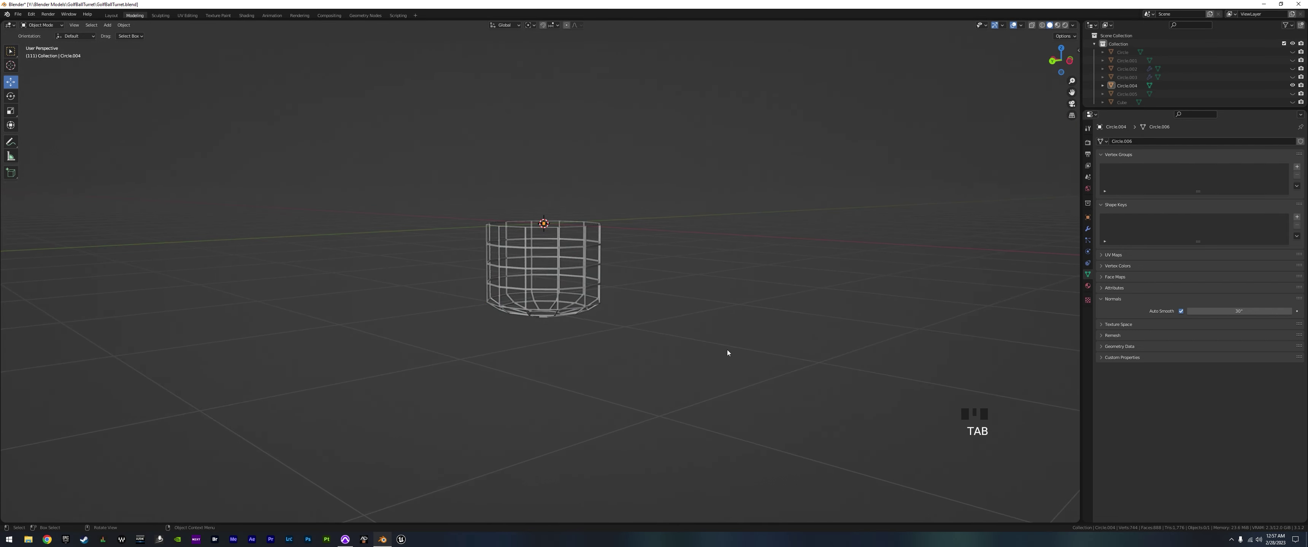
pyautogui.hotkey('alt', 'h')
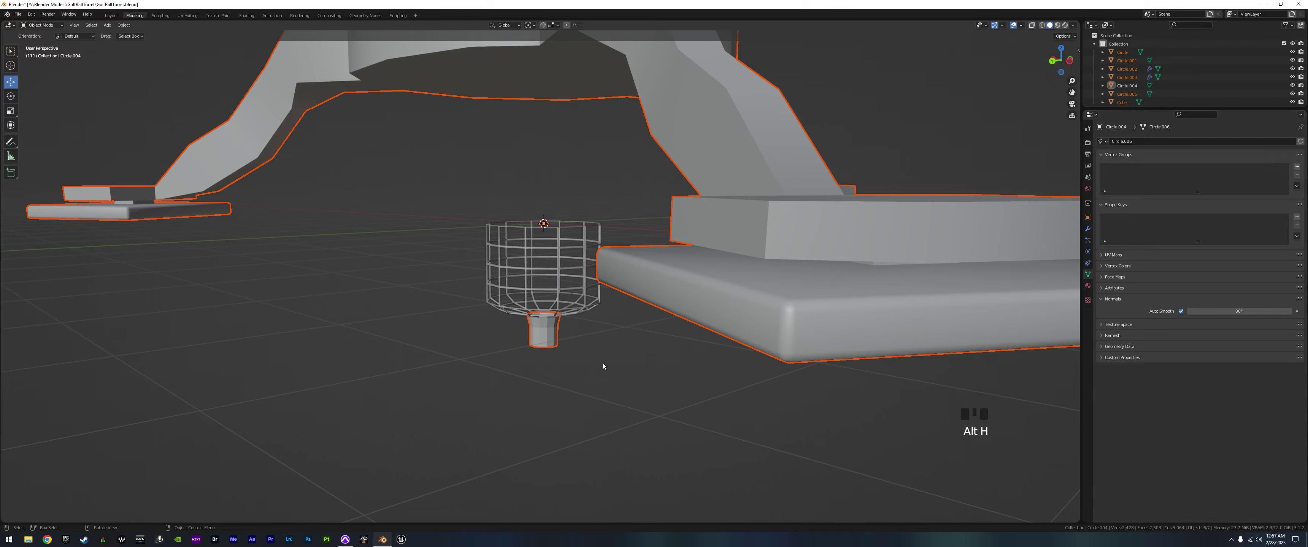
# - Shade the neck beneath the cage smooth and check it from below
pyautogui.moveTo(555, 344); pyautogui.dragTo(568, 277, button='middle')
pyautogui.click(559, 331)
pyautogui.scroll(4, 615, 373)
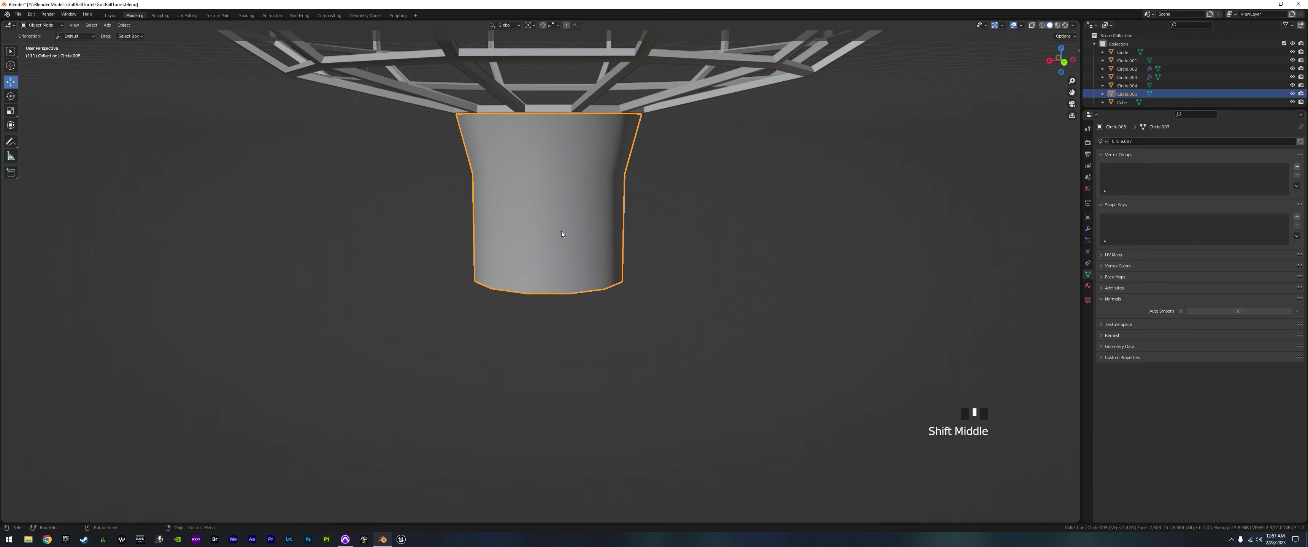
pyautogui.moveTo(561, 234); pyautogui.dragTo(475, 188, button='middle')
pyautogui.moveTo(497, 245); pyautogui.dragTo(566, 287, button='middle')
pyautogui.scroll(-4, 554, 256)
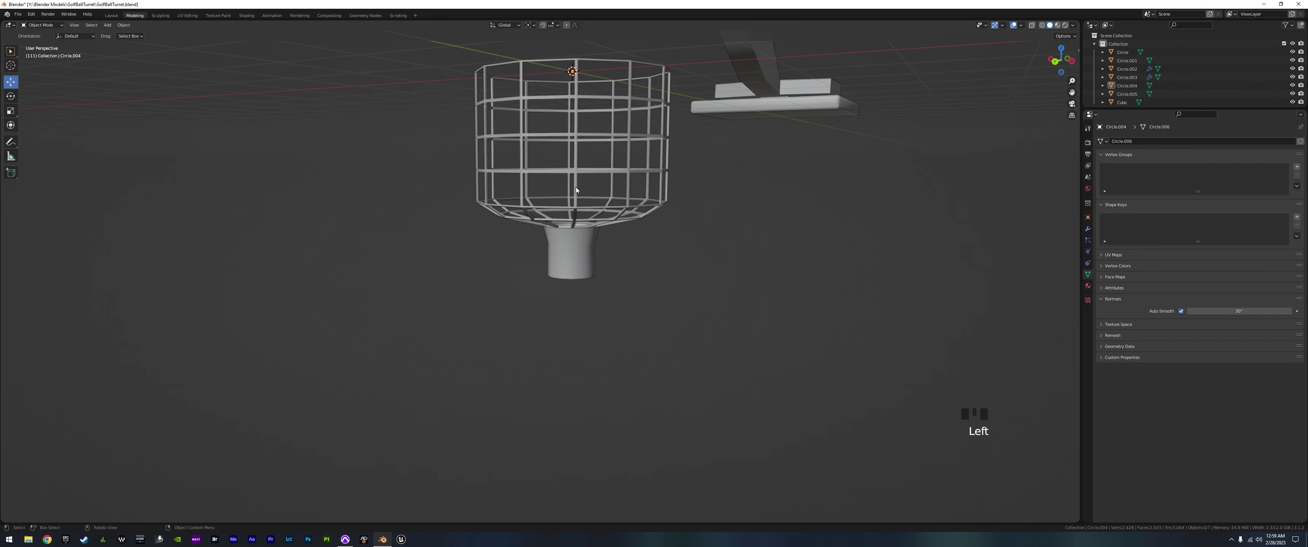
# - Parent the cage to the neck using the Object parent type
pyautogui.click(569, 174)
pyautogui.keyDown('shift'); pyautogui.click(578, 255); pyautogui.keyUp('shift')
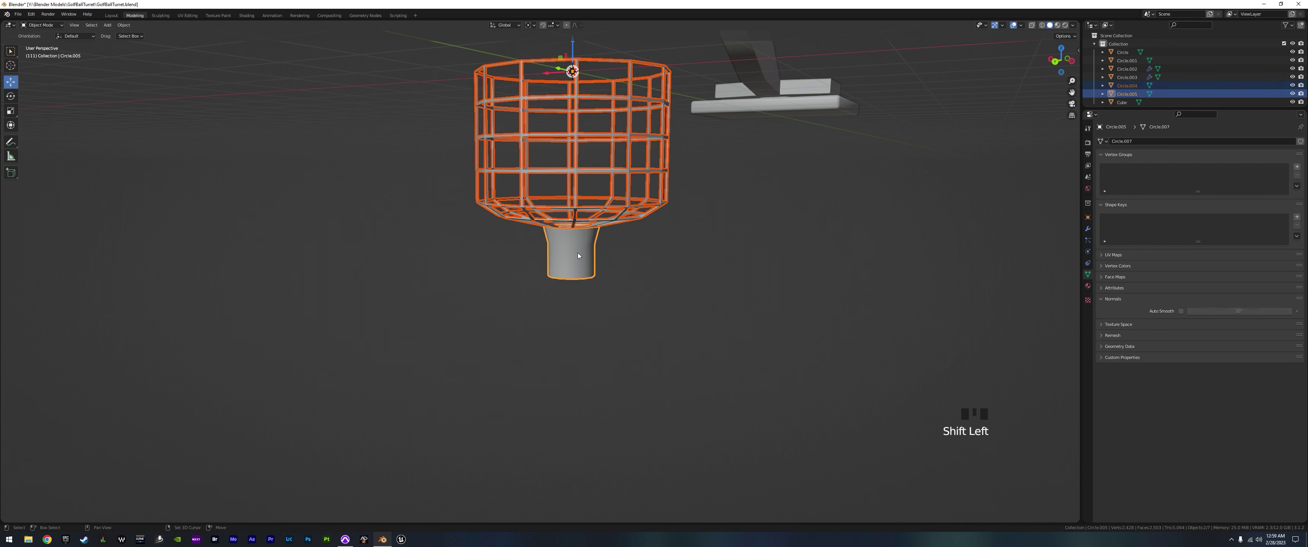
pyautogui.hotkey('ctrl', 'p')
pyautogui.click(665, 276)
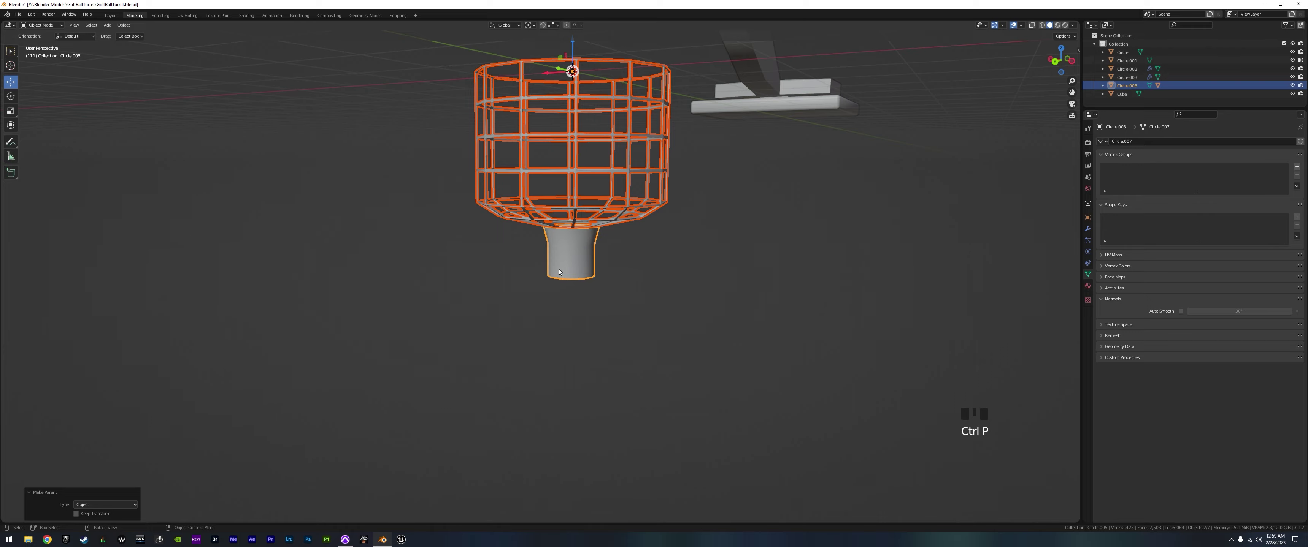
pyautogui.click(658, 275)
# - Test the parenting by moving the neck with the cage, and cancel the move
pyautogui.press('g')
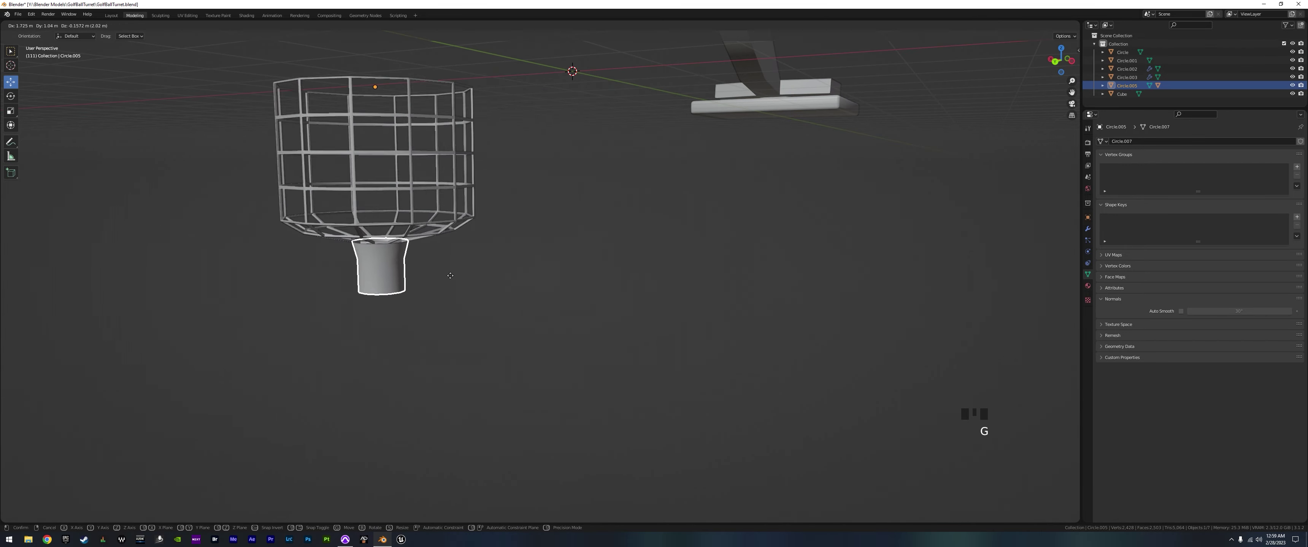
pyautogui.rightClick(602, 313)
pyautogui.click(556, 284)
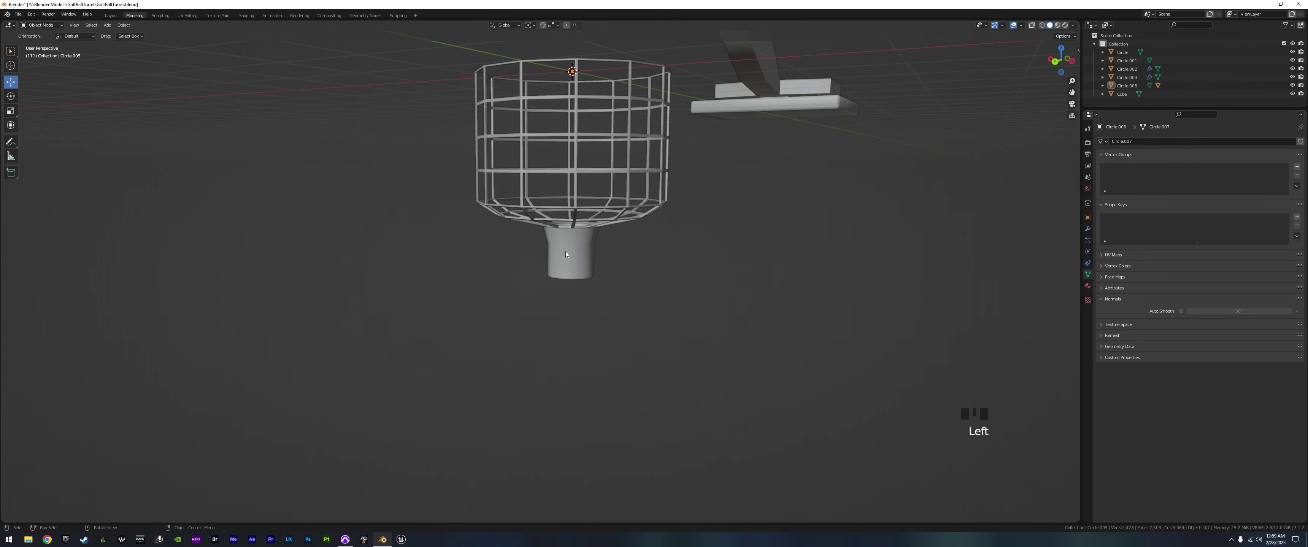
# - Select the neck and, in the right orthographic view, move the basket up beside the top of the turret body
pyautogui.click(565, 251)
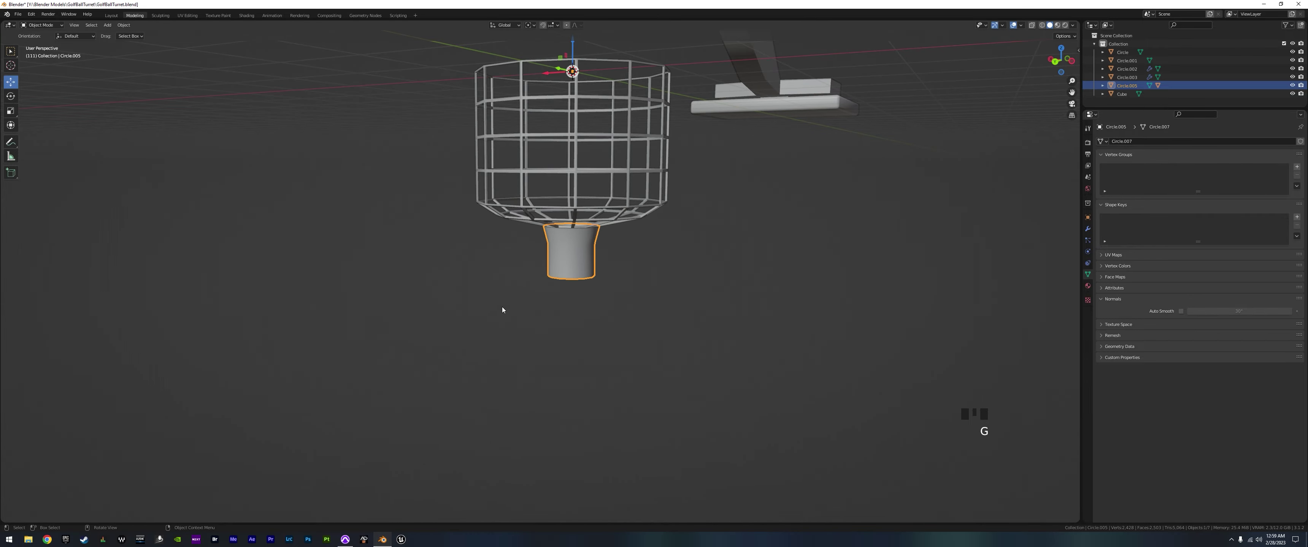
pyautogui.scroll(-2, 507, 303)
pyautogui.moveTo(549, 283); pyautogui.dragTo(636, 284, button='middle')
pyautogui.scroll(-2, 603, 311)
pyautogui.press('KP_1')
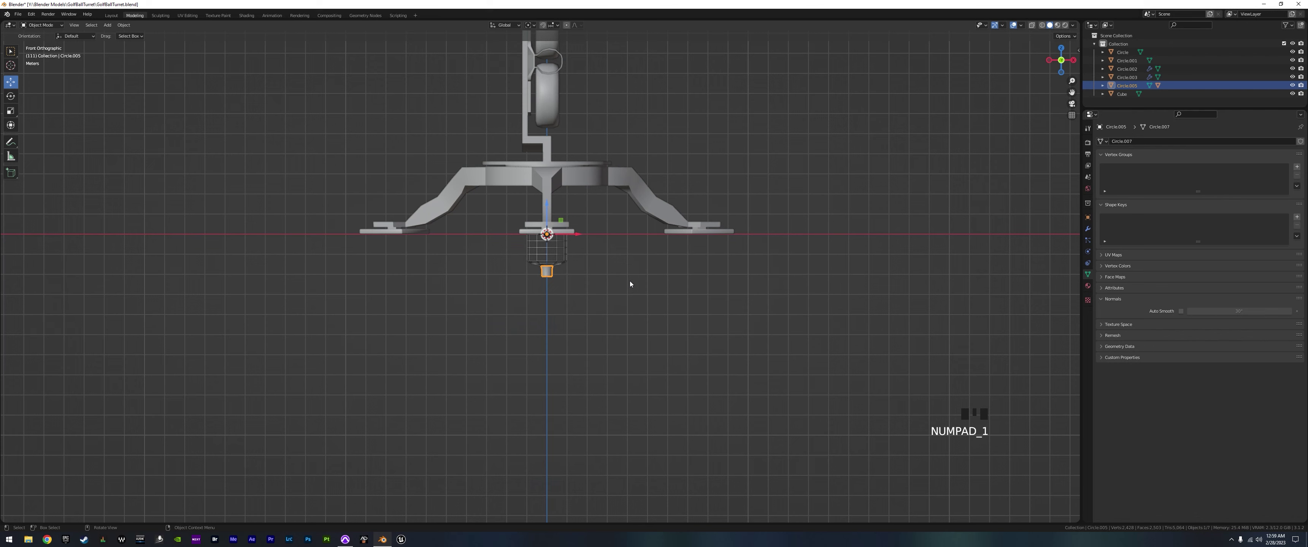
pyautogui.press('KP_3')
pyautogui.keyDown('shift'); pyautogui.moveTo(614, 289); pyautogui.dragTo(540, 325, button='middle'); pyautogui.keyUp('shift')
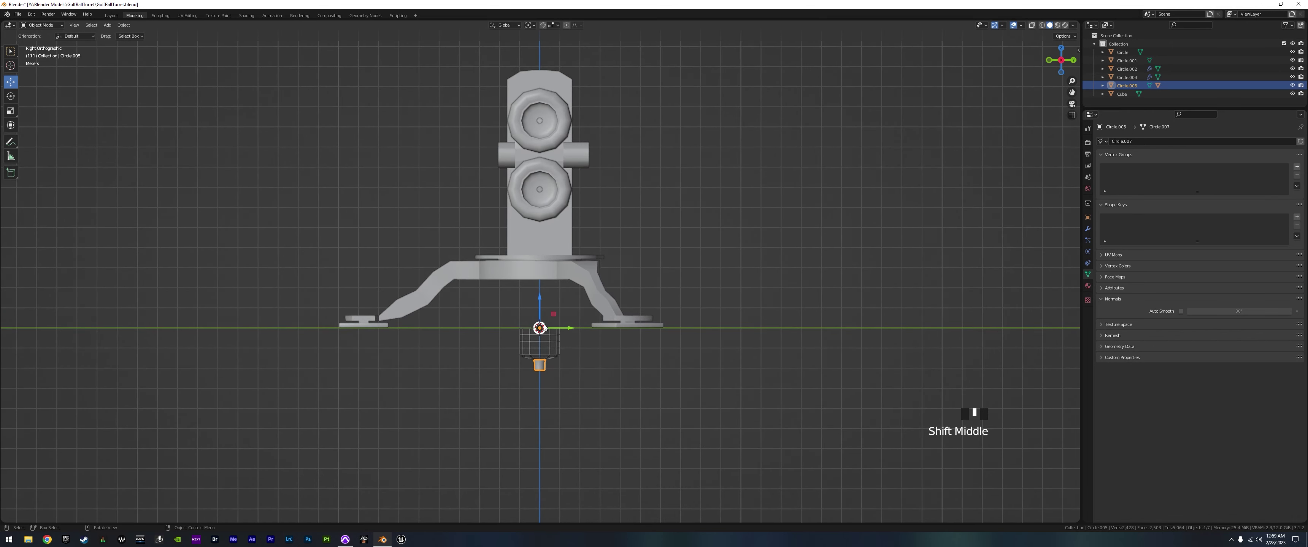
pyautogui.moveTo(540, 328); pyautogui.dragTo(623, 85)
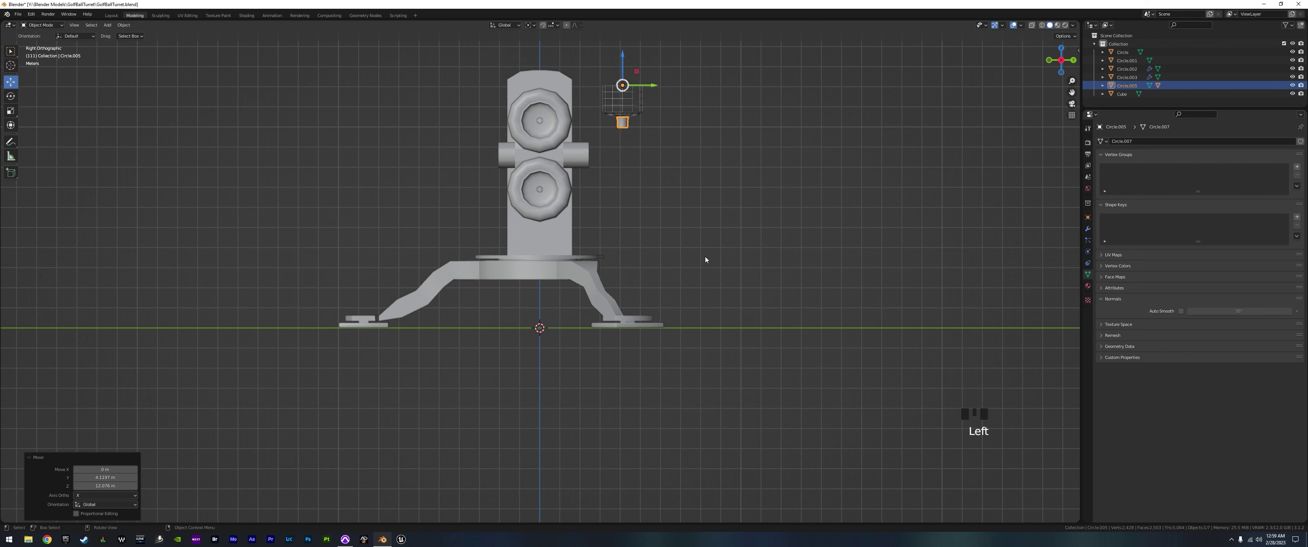
# - Scale the basket up about 2.1 times and move it higher and farther out from the turret body
pyautogui.press('s')
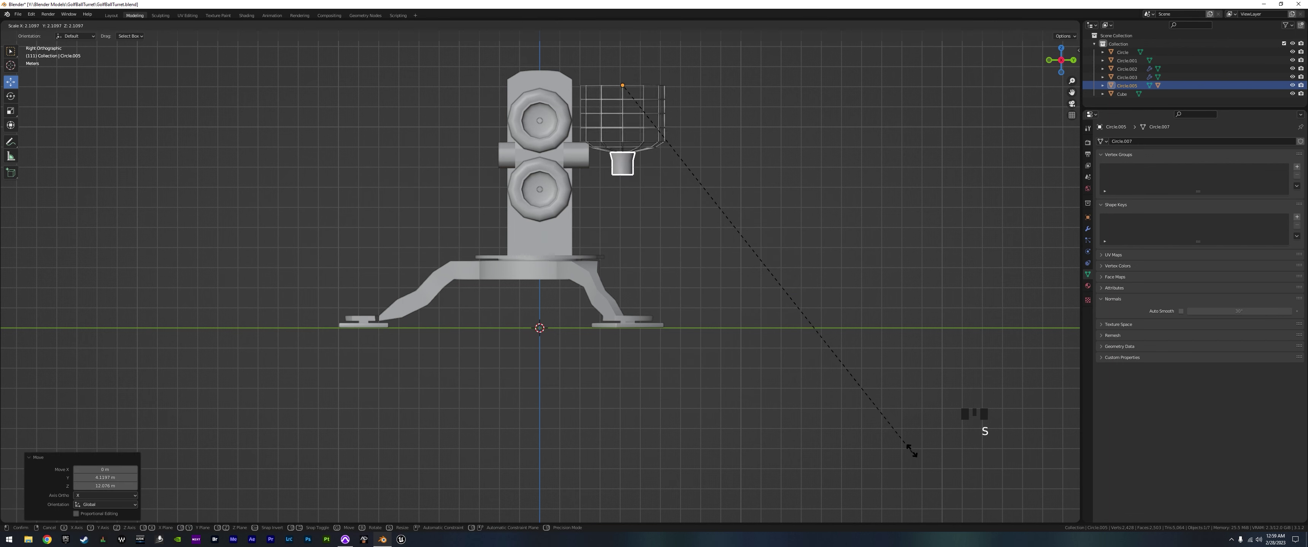
pyautogui.click(912, 452)
pyautogui.press('g')
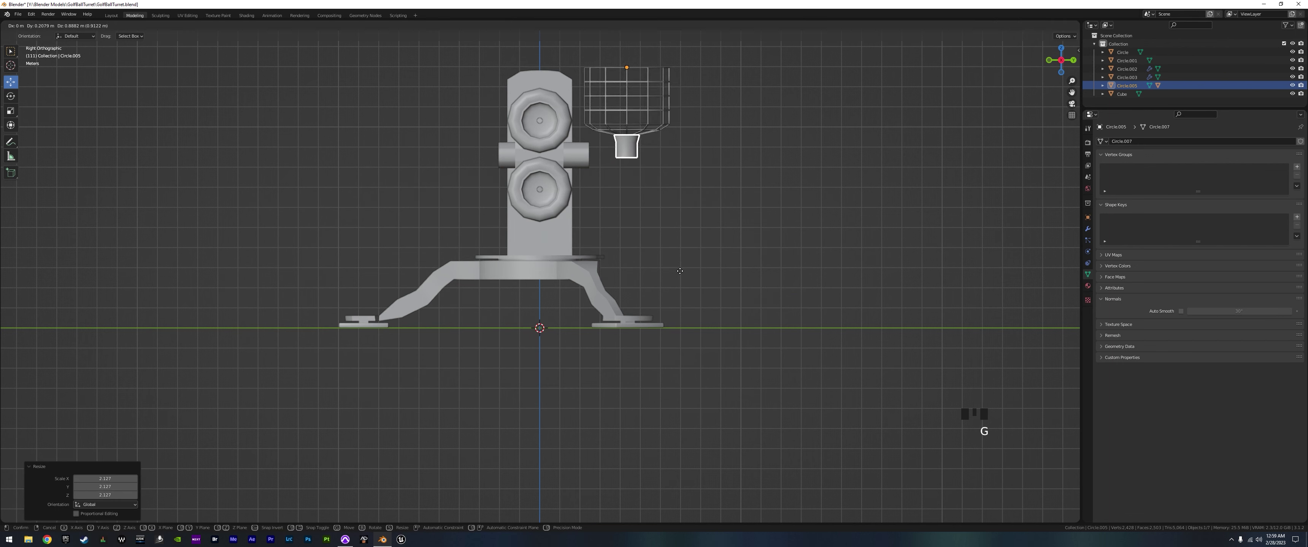
pyautogui.click(644, 205)
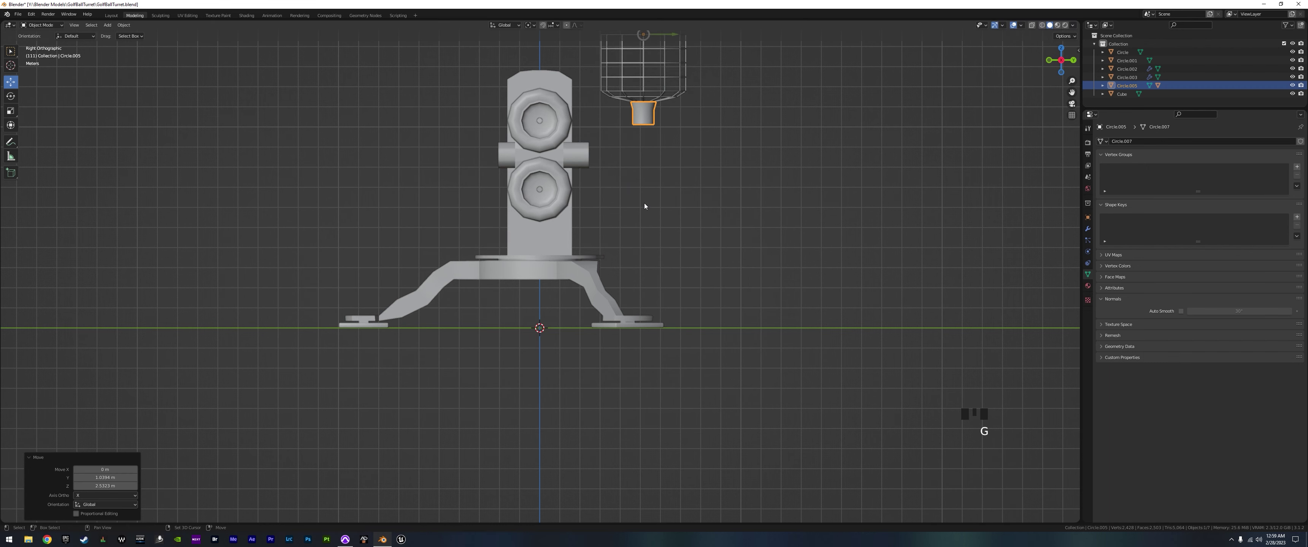
# - Reposition the basket closer to the turret body, with its neck above the level of the side pipe
pyautogui.keyDown('shift'); pyautogui.moveTo(644, 206); pyautogui.dragTo(620, 290, button='middle'); pyautogui.keyUp('shift')
pyautogui.scroll(3, 624, 296)
pyautogui.keyDown('shift'); pyautogui.moveTo(589, 321); pyautogui.dragTo(563, 334, button='middle'); pyautogui.keyUp('shift')
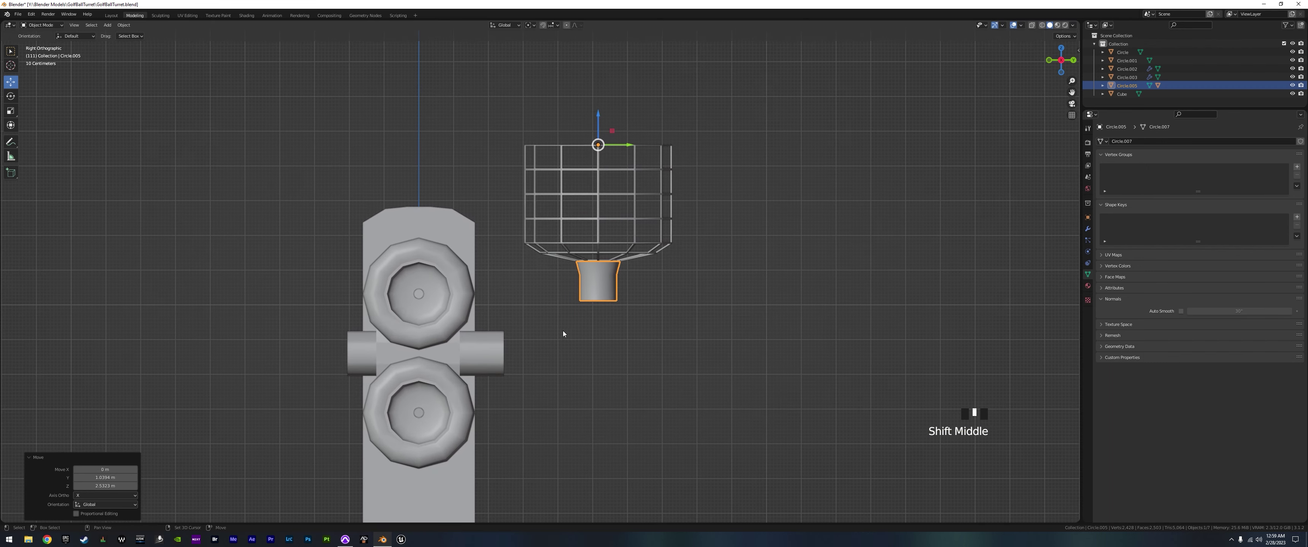
pyautogui.press('g')
pyautogui.click(604, 295)
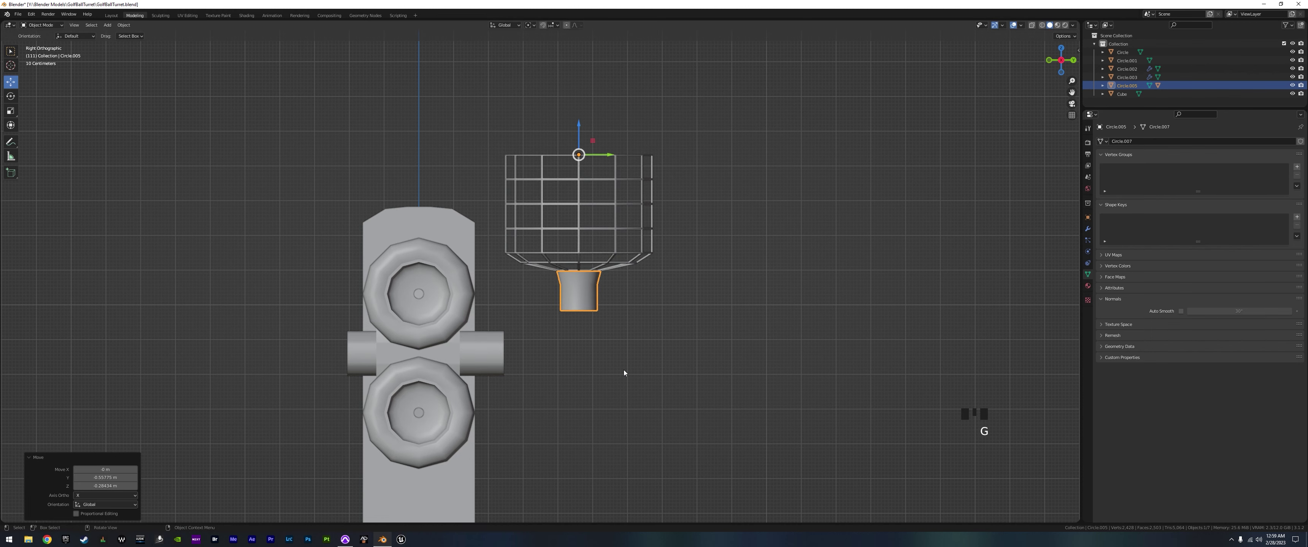
pyautogui.scroll(-4, 657, 423)
pyautogui.keyDown('shift'); pyautogui.moveTo(657, 425); pyautogui.dragTo(585, 317, button='middle'); pyautogui.keyUp('shift')
pyautogui.scroll(3, 578, 382)
pyautogui.press('g')
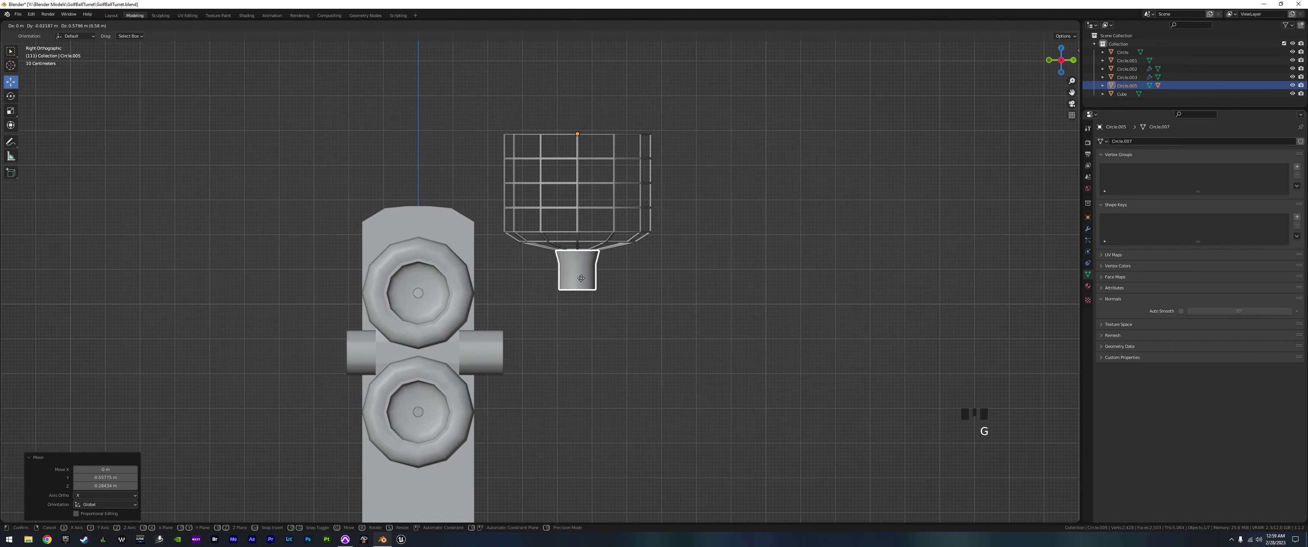
pyautogui.click(589, 271)
# - Scale the basket up about 1.22 times and move it higher beside the top of the turret body
pyautogui.press('s')
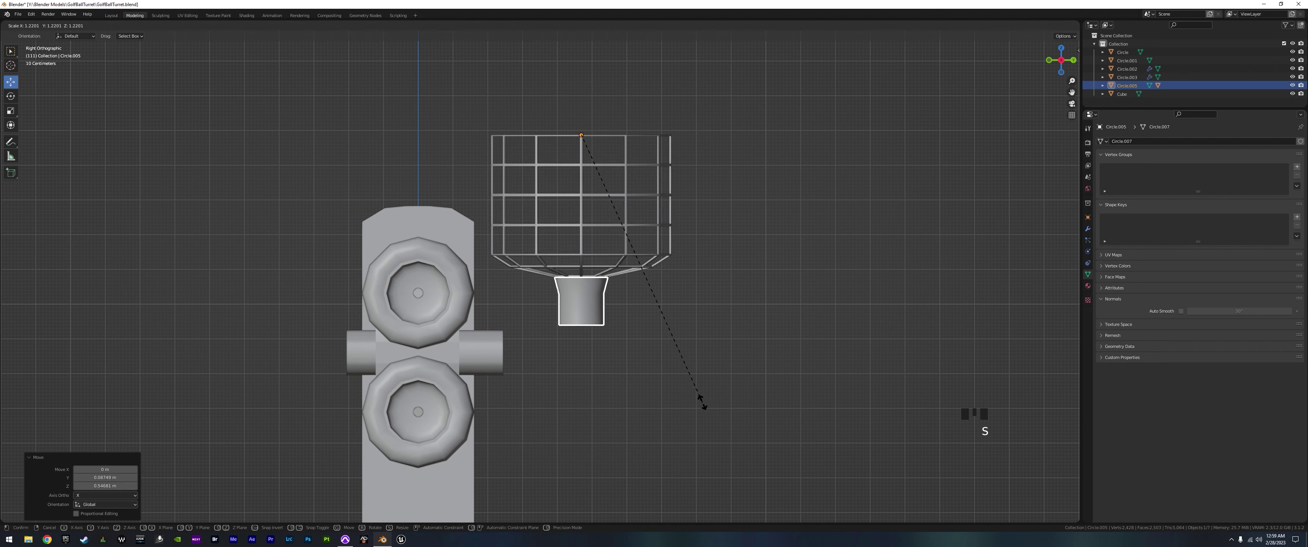
pyautogui.click(664, 400)
pyautogui.press('g')
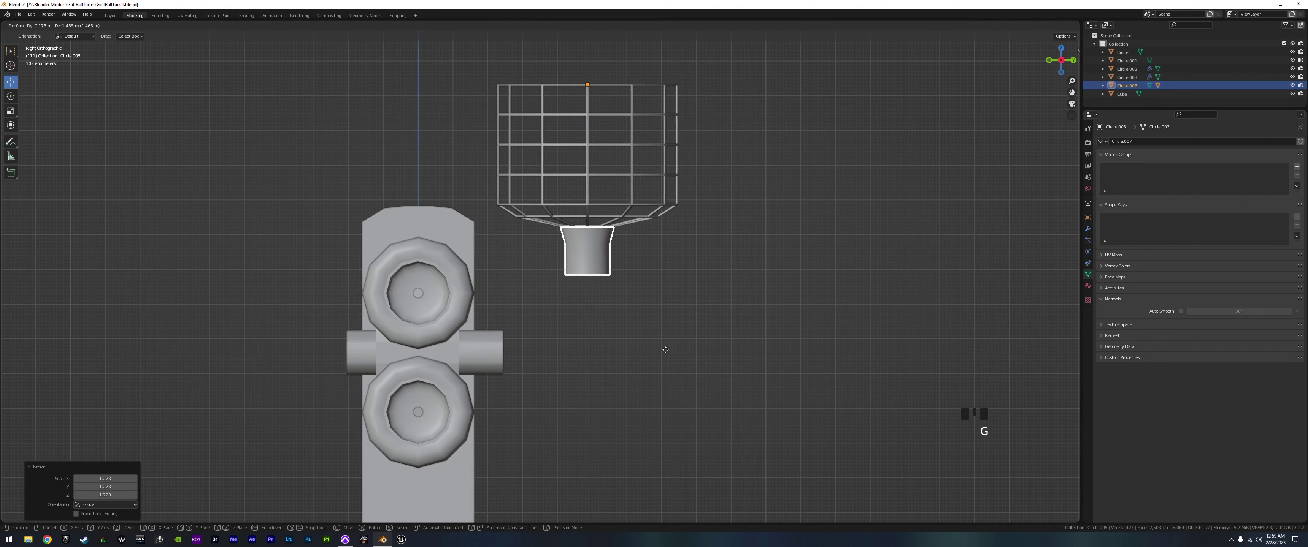
pyautogui.click(668, 346)
# - Extrude the neck's bottom edge loop in three segments, bending it down and inward to the open end of the side pipe
pyautogui.press('Tab')
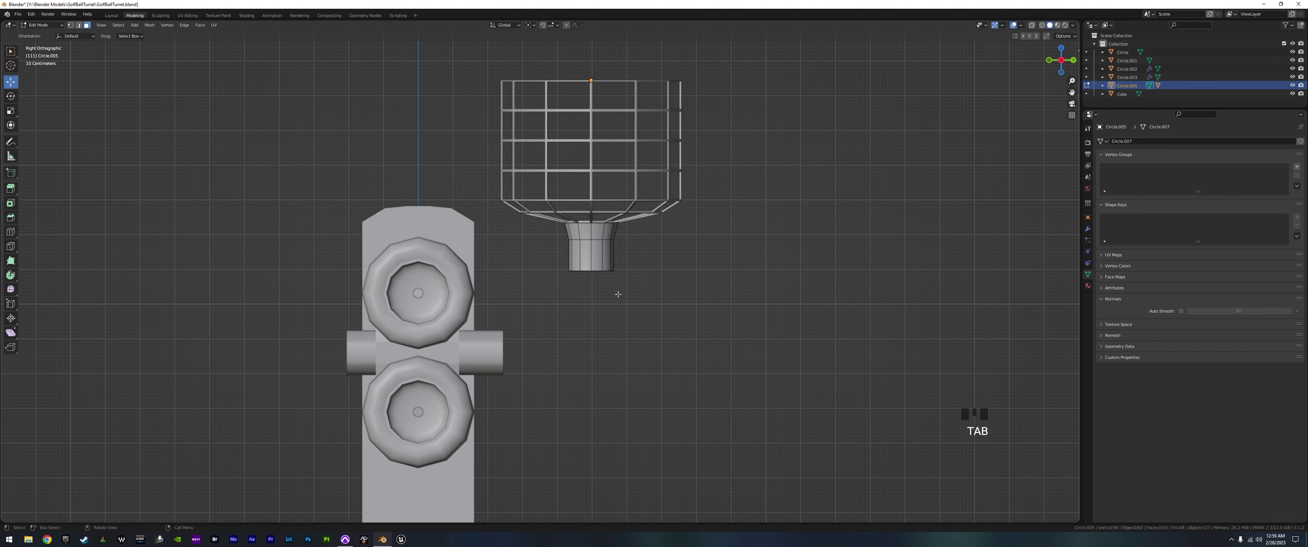
pyautogui.keyDown('alt'); pyautogui.click(577, 271); pyautogui.keyUp('alt')
pyautogui.keyDown('alt'); pyautogui.click(579, 270); pyautogui.keyUp('alt')
pyautogui.keyDown('alt'); pyautogui.click(577, 271); pyautogui.keyUp('alt')
pyautogui.click(79, 25)
pyautogui.scroll(1, 582, 280)
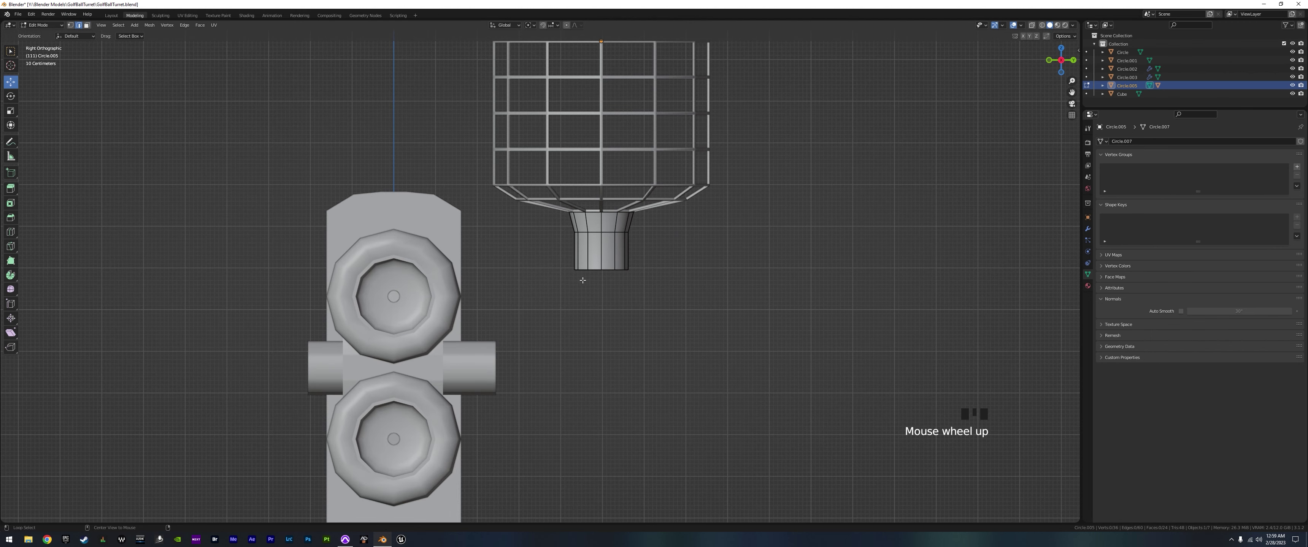
pyautogui.keyDown('alt'); pyautogui.click(595, 269); pyautogui.keyUp('alt')
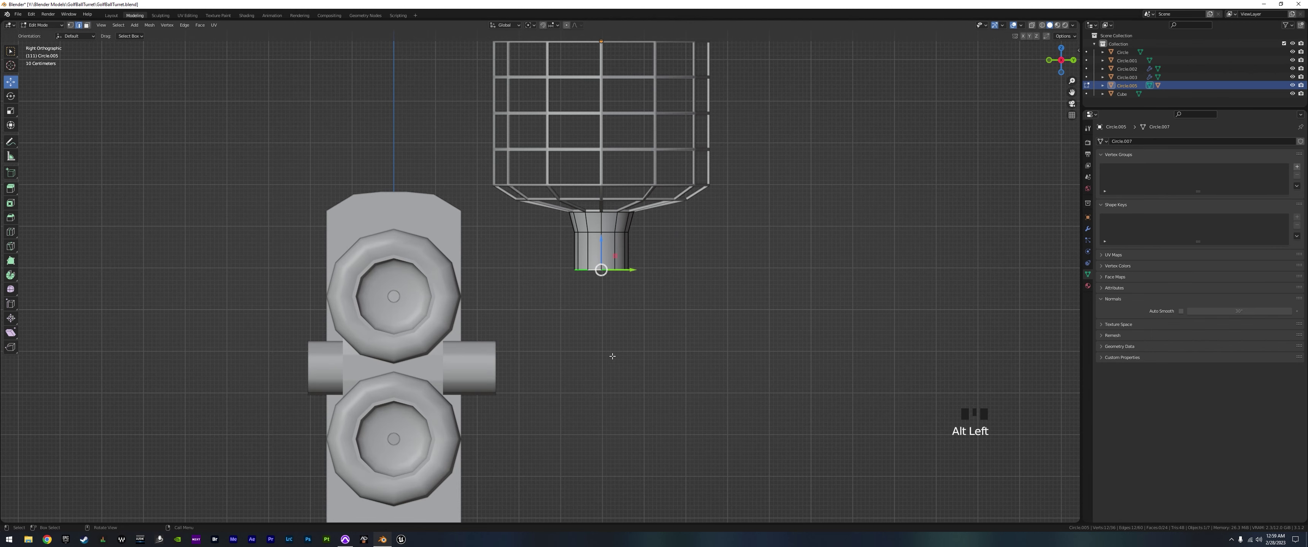
pyautogui.keyDown('ctrl'); pyautogui.rightClick(584, 317); pyautogui.keyUp('ctrl')
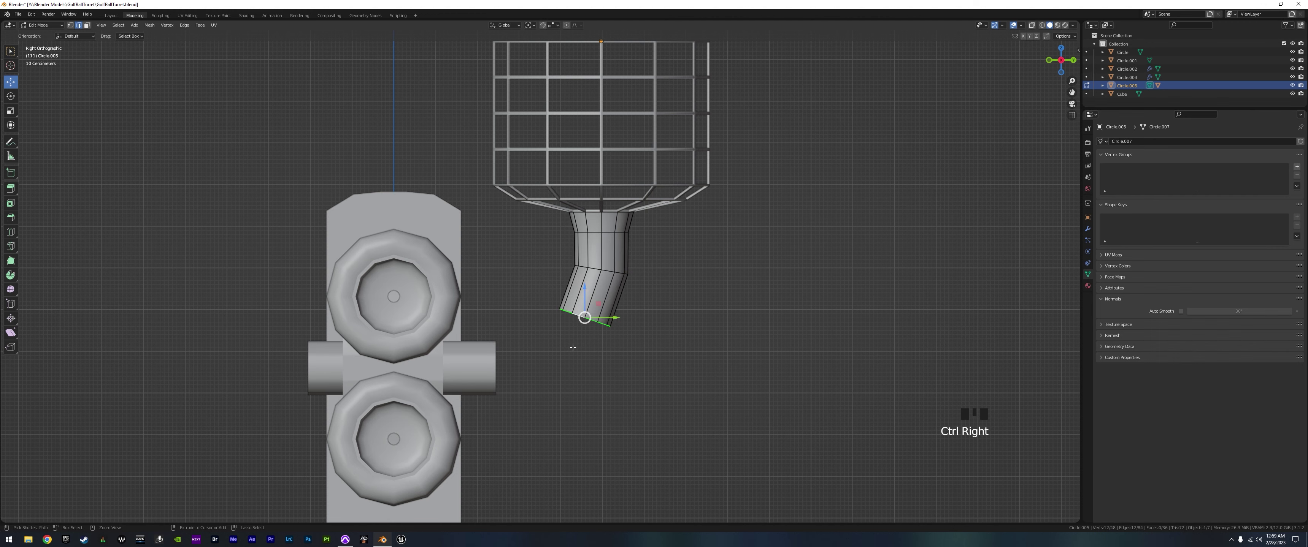
pyautogui.keyDown('ctrl'); pyautogui.rightClick(542, 361); pyautogui.keyUp('ctrl')
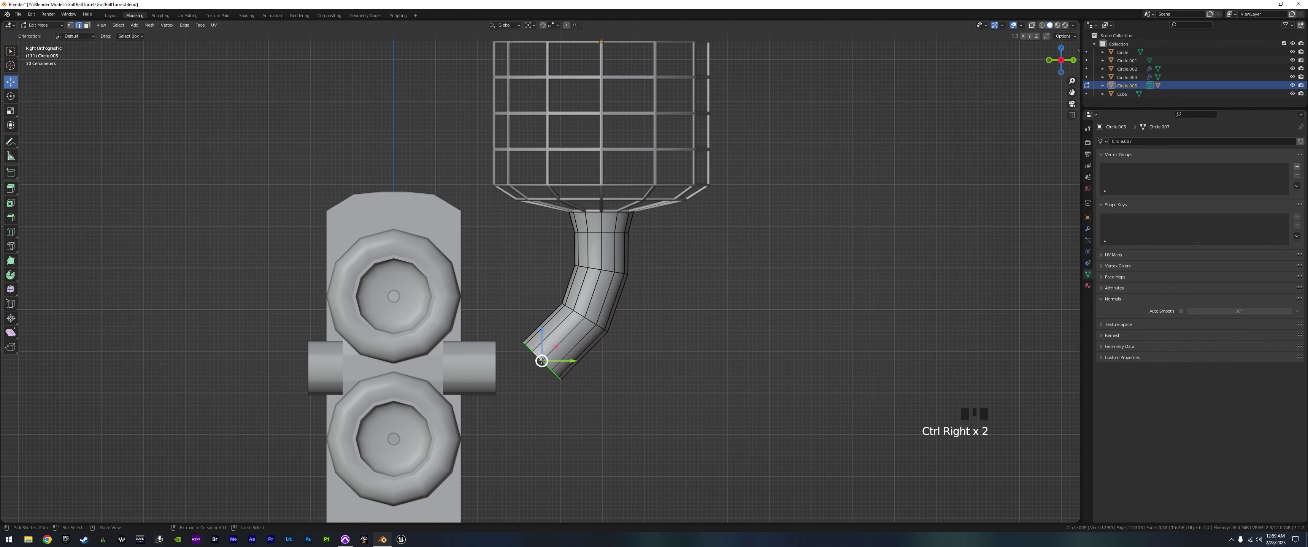
pyautogui.keyDown('ctrl'); pyautogui.rightClick(497, 365); pyautogui.keyUp('ctrl')
# - Move the neck's end edge loop into the side pipe and flatten it by scaling to 0 along Y
pyautogui.scroll(2, 497, 365)
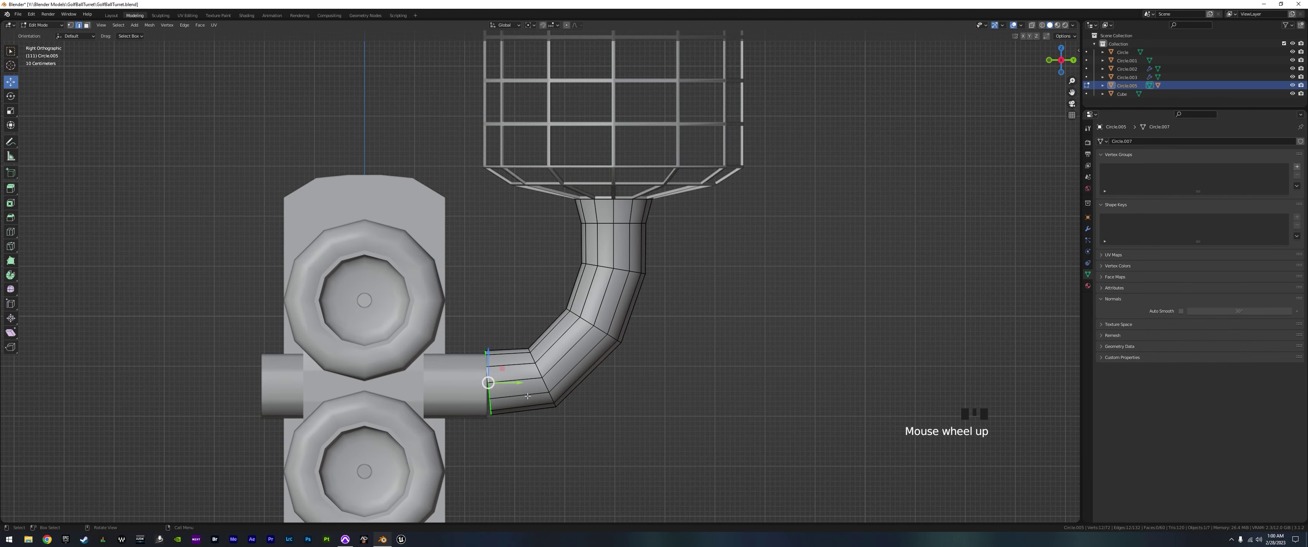
pyautogui.keyDown('shift'); pyautogui.moveTo(480, 416); pyautogui.dragTo(508, 325, button='middle'); pyautogui.keyUp('shift')
pyautogui.scroll(3, 508, 325)
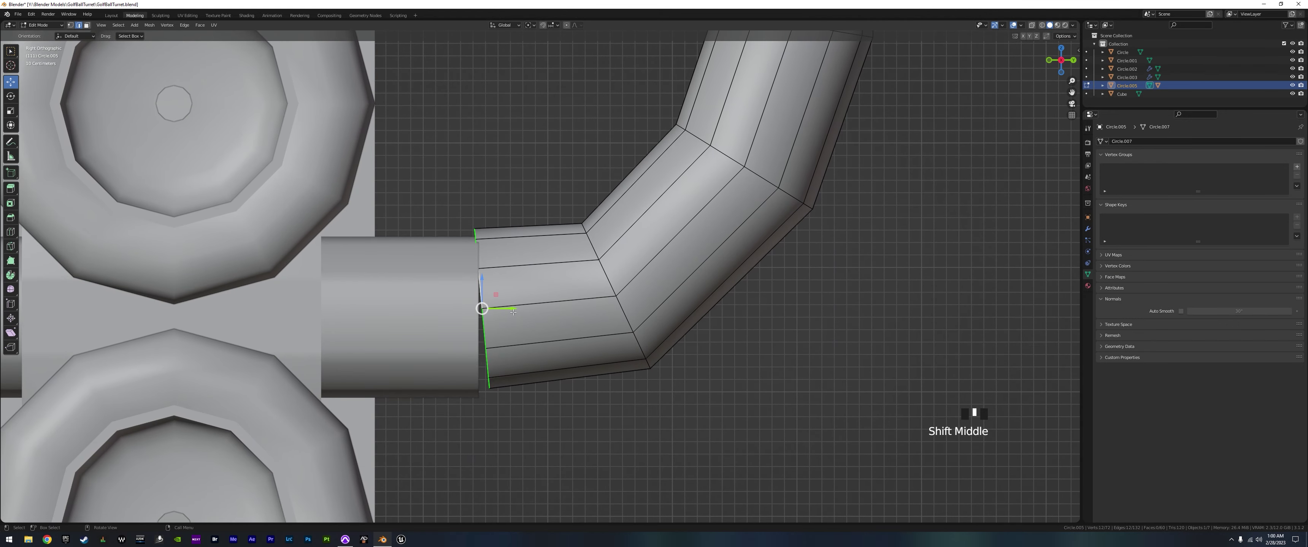
pyautogui.moveTo(511, 309); pyautogui.dragTo(481, 312)
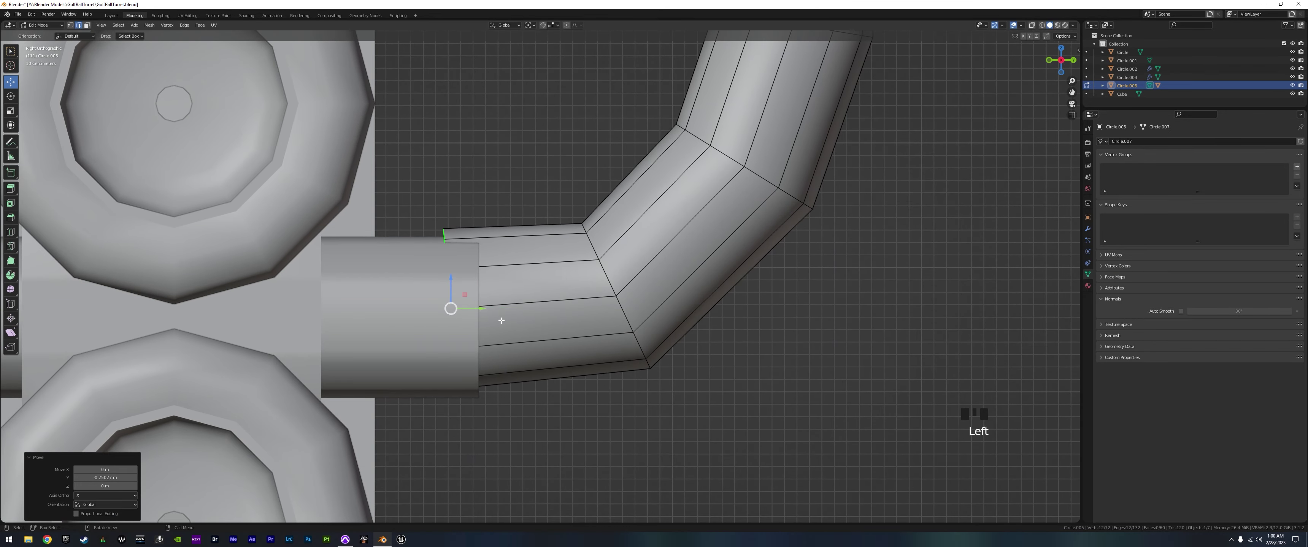
pyautogui.press('s')
pyautogui.press('y')
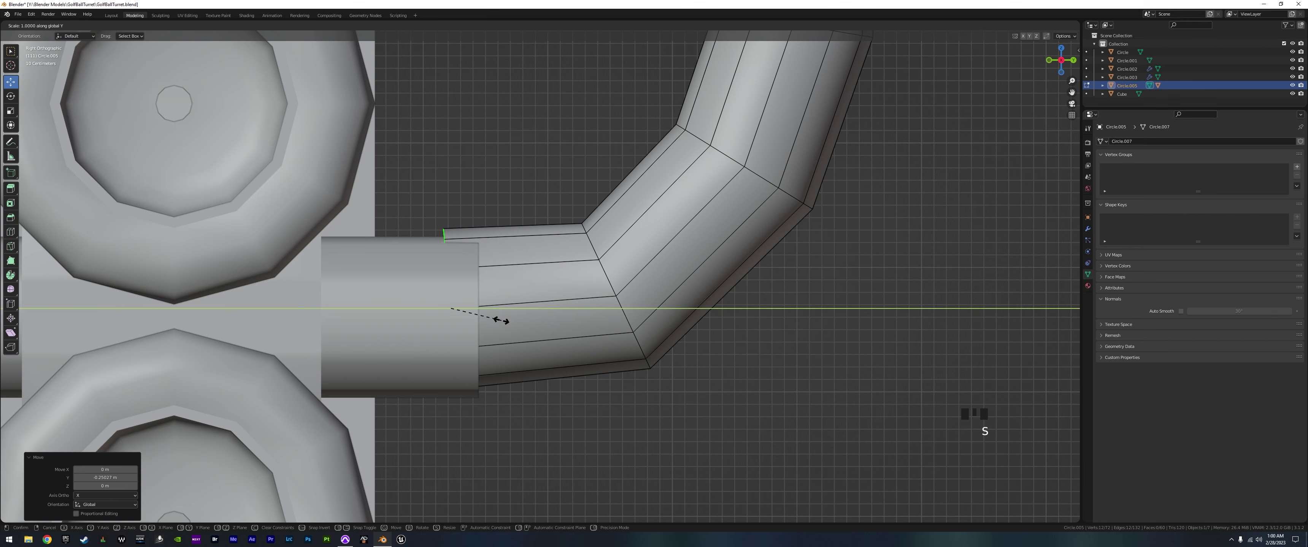
pyautogui.press('0')
pyautogui.press('Return')
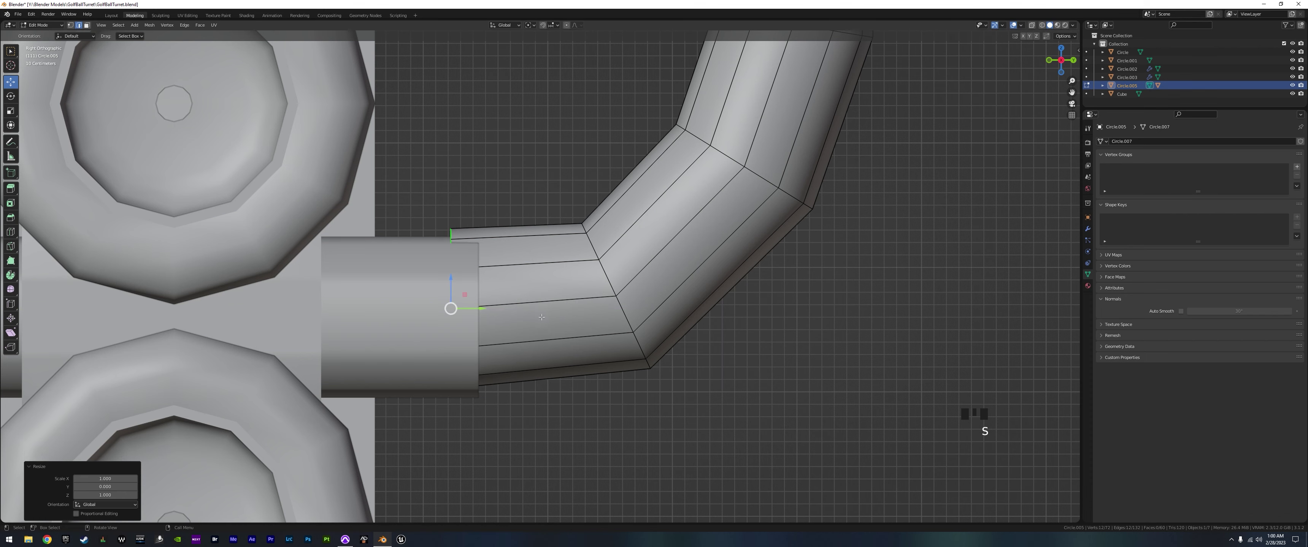
# - Turn on X-ray, scale the whole basket down to about 0.82, and move its neck end back inside the side pipe
pyautogui.click(1032, 26)
pyautogui.keyDown('shift'); pyautogui.moveTo(571, 330); pyautogui.dragTo(597, 346, button='middle'); pyautogui.keyUp('shift')
pyautogui.scroll(-3, 596, 310)
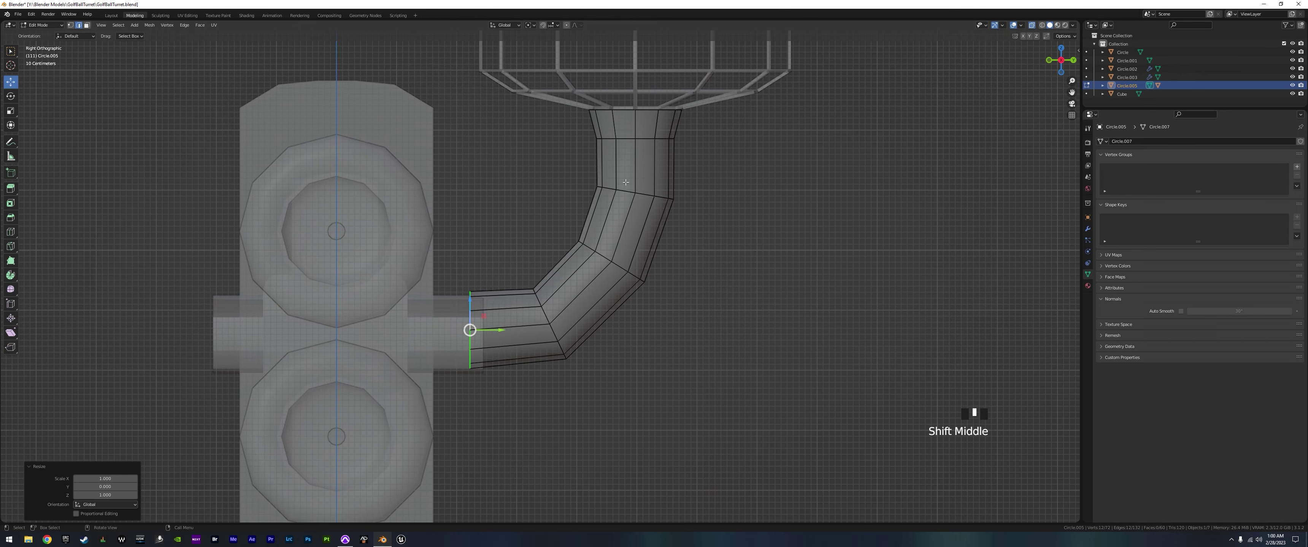
pyautogui.press('l')
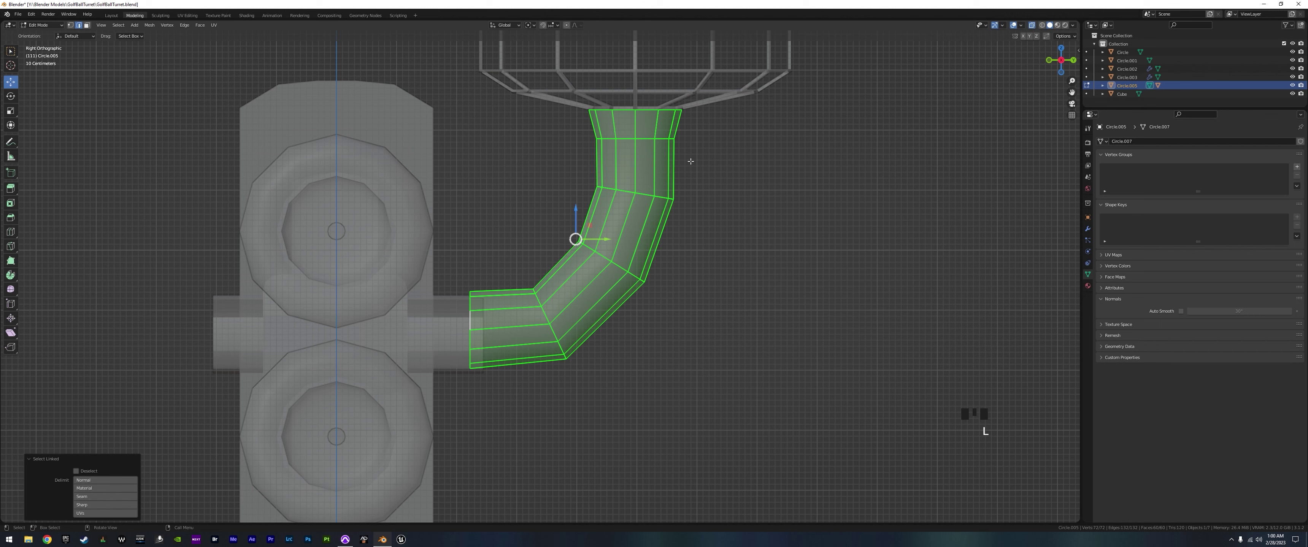
pyautogui.press('Tab')
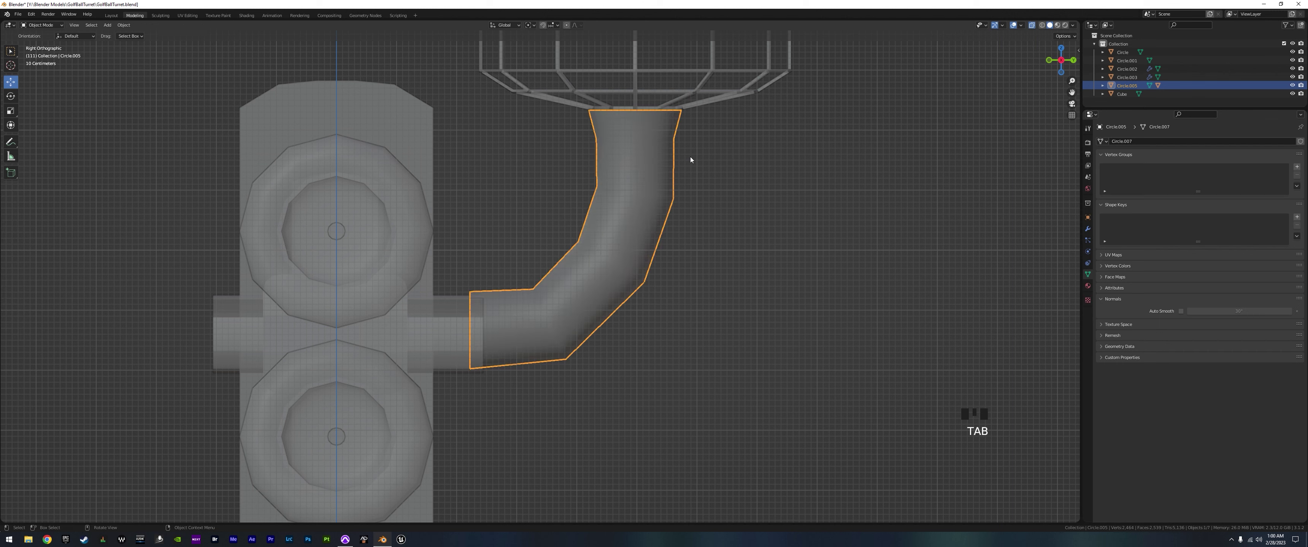
pyautogui.click(637, 73)
pyautogui.click(643, 156)
pyautogui.press('s')
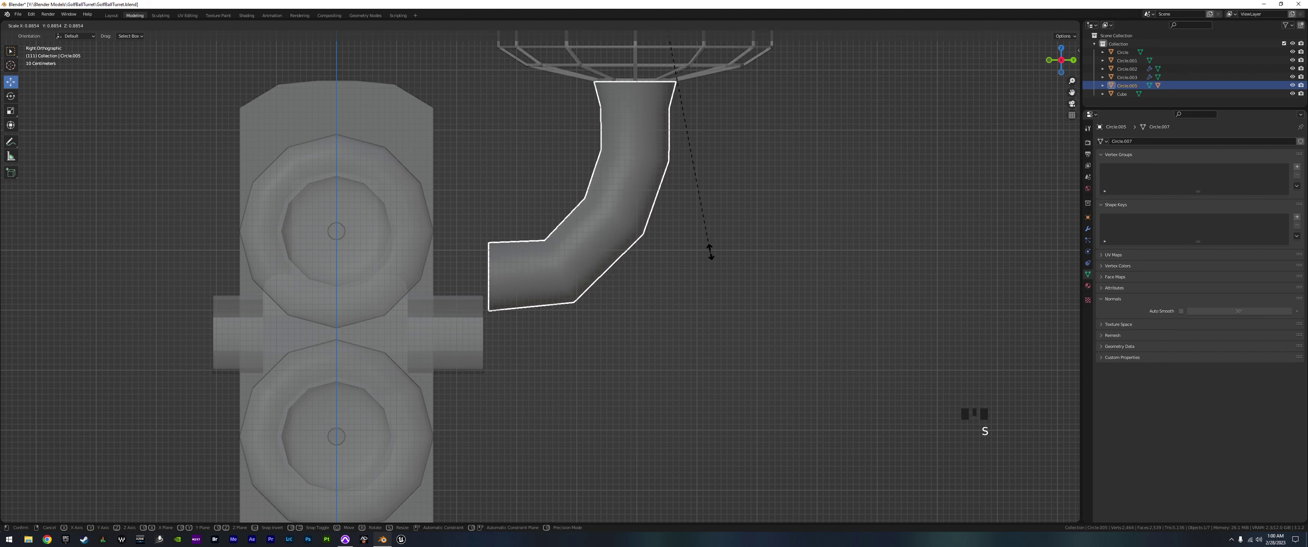
pyautogui.click(694, 221)
pyautogui.press('g')
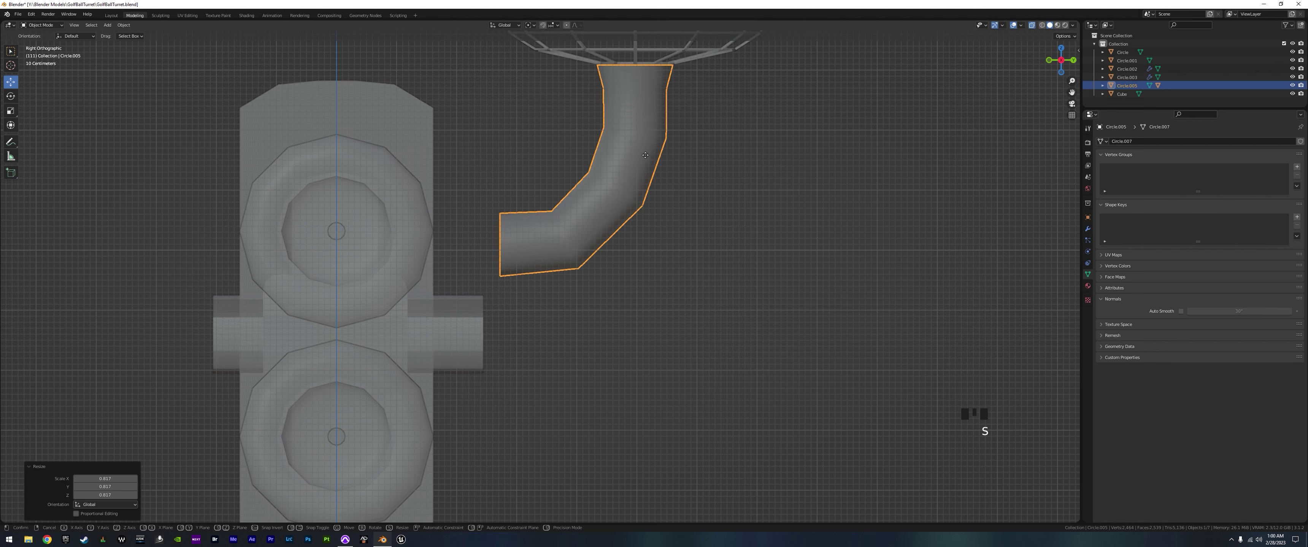
pyautogui.click(615, 242)
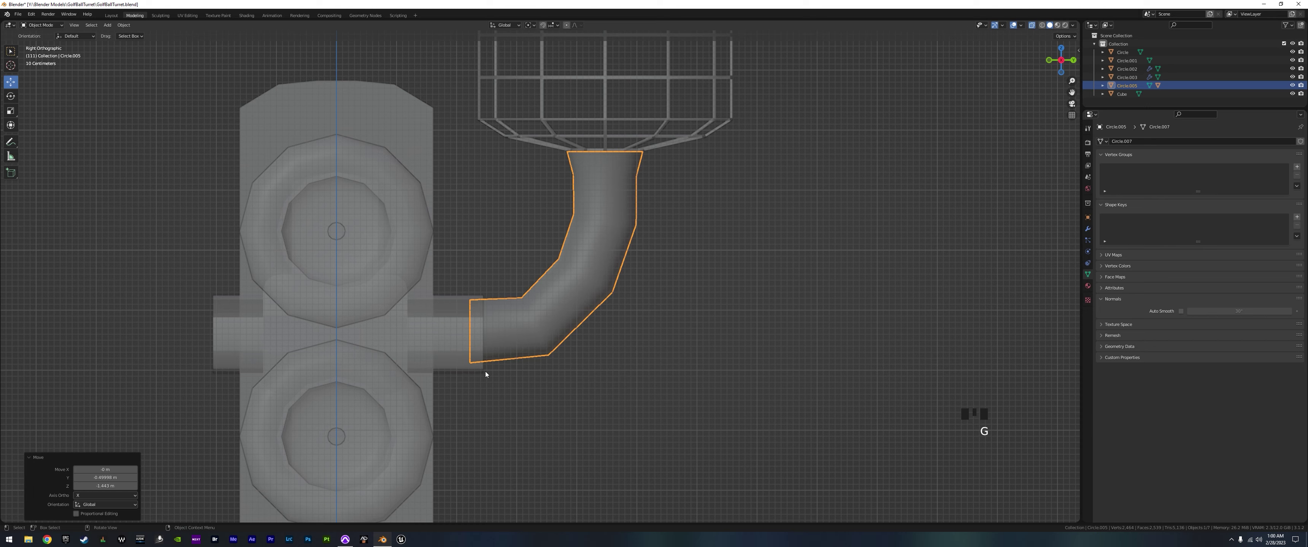
# - Nudge the three edge loops at the neck's bends to even out its curve
pyautogui.scroll(4, 537, 379)
pyautogui.keyDown('shift'); pyautogui.moveTo(535, 288); pyautogui.dragTo(598, 260, button='middle'); pyautogui.keyUp('shift')
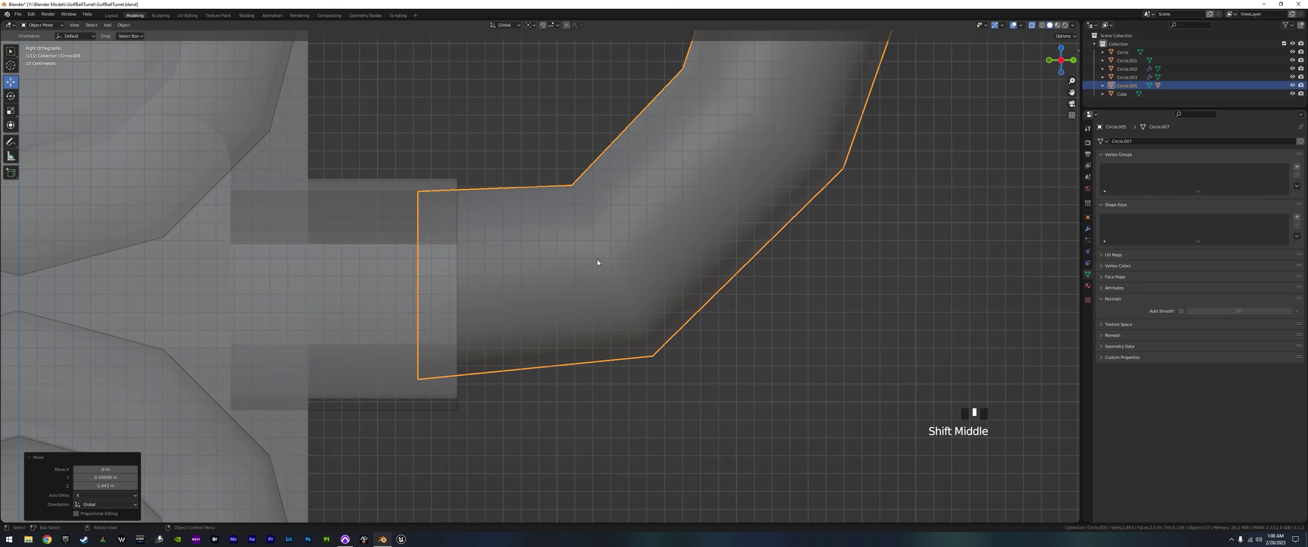
pyautogui.press('Tab')
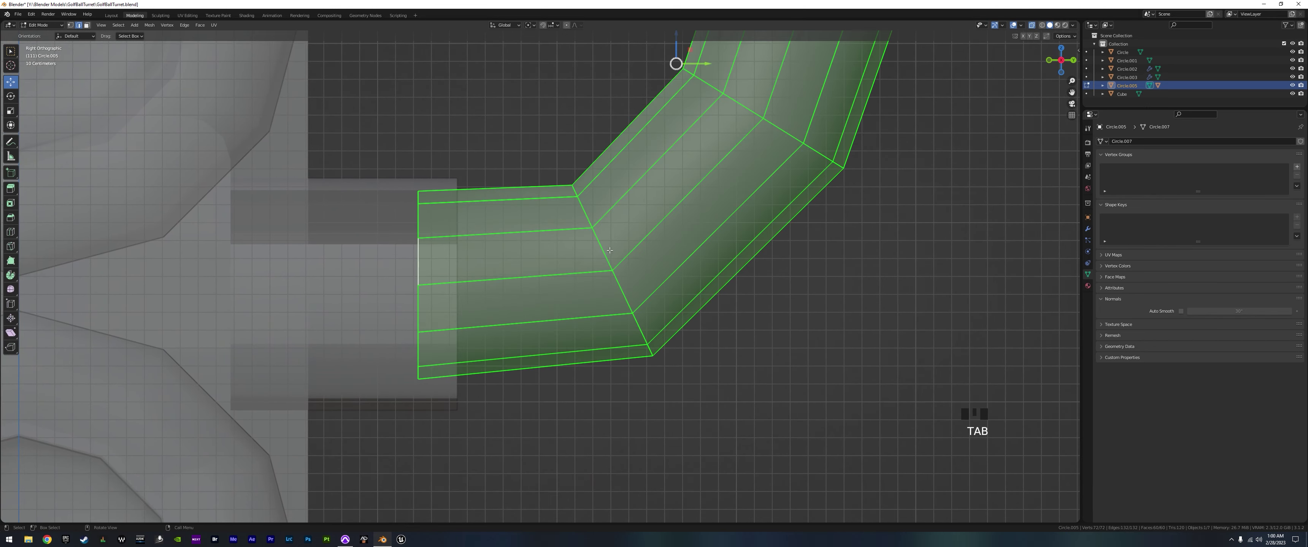
pyautogui.keyDown('alt'); pyautogui.click(614, 284); pyautogui.keyUp('alt')
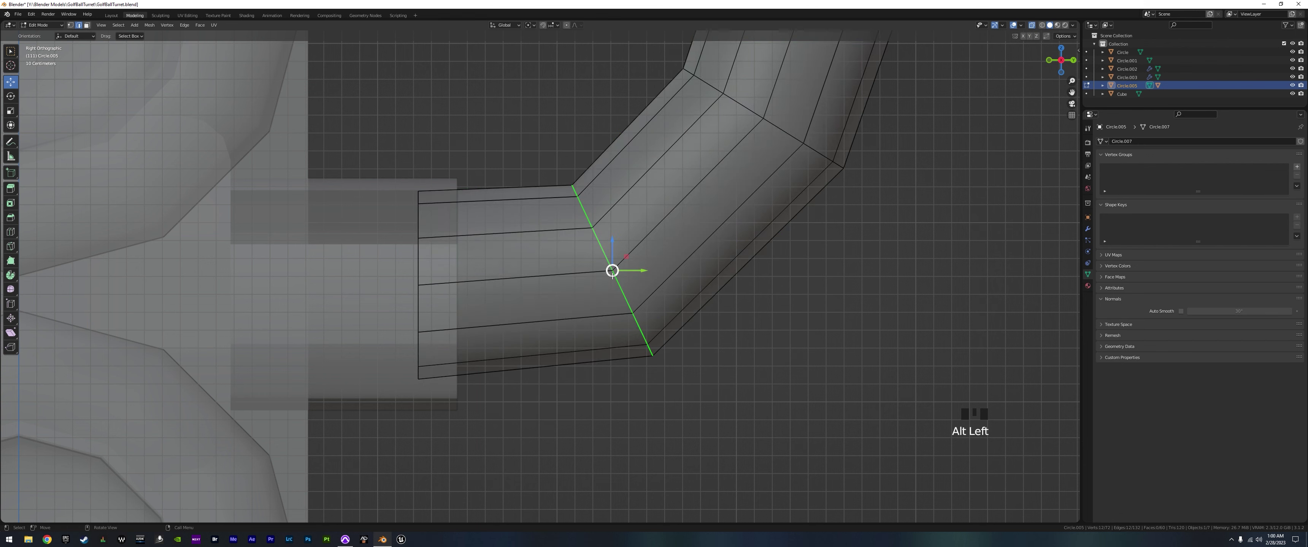
pyautogui.moveTo(612, 271)
pyautogui.mouseDown()
pyautogui.moveTo(604, 289)
pyautogui.moveTo(620, 269)
pyautogui.mouseUp()
pyautogui.keyDown('shift'); pyautogui.moveTo(796, 246); pyautogui.dragTo(752, 314, button='middle'); pyautogui.keyUp('shift')
pyautogui.scroll(-1, 782, 269)
pyautogui.keyDown('alt'); pyautogui.click(682, 268); pyautogui.keyUp('alt')
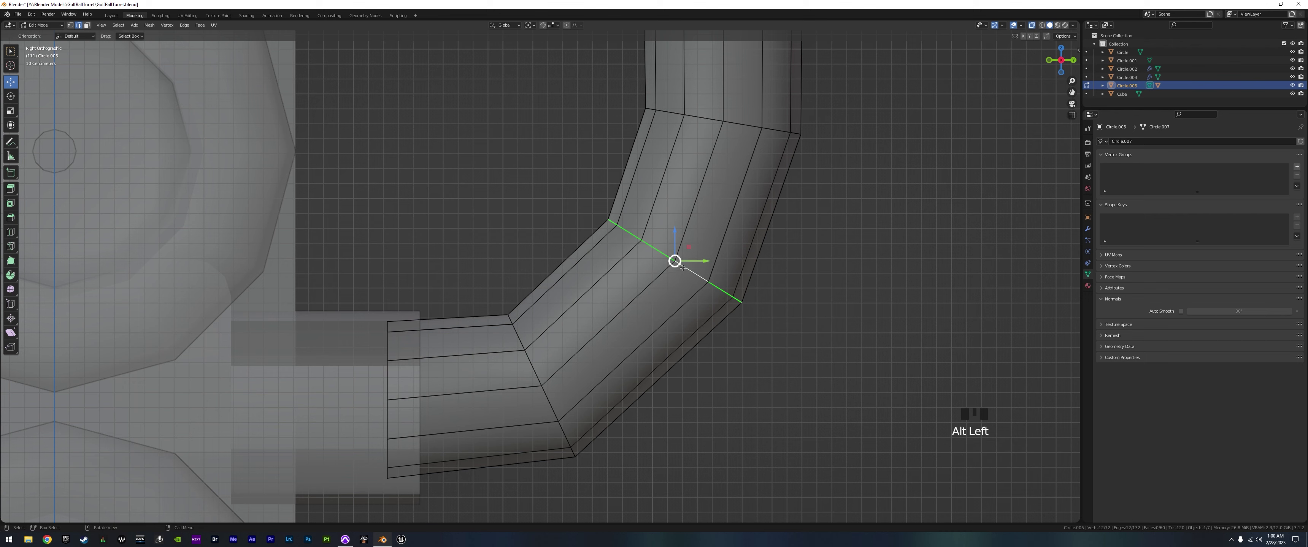
pyautogui.moveTo(682, 267); pyautogui.dragTo(688, 274)
pyautogui.keyDown('shift'); pyautogui.moveTo(717, 130); pyautogui.dragTo(688, 211, button='middle'); pyautogui.keyUp('shift')
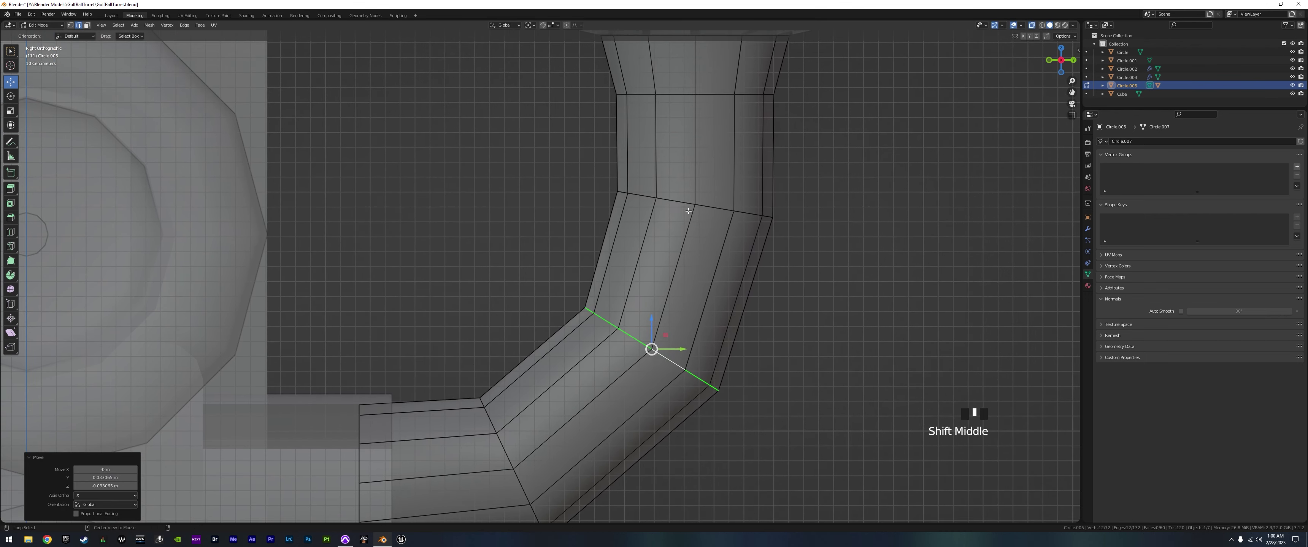
pyautogui.keyDown('alt'); pyautogui.click(684, 203); pyautogui.keyUp('alt')
pyautogui.moveTo(683, 203); pyautogui.dragTo(654, 380)
# - Add an edge loop slid fully to the neck's open end, and move it about 0.077 m outward along Y to straighten the end section
pyautogui.keyDown('shift'); pyautogui.moveTo(654, 380); pyautogui.dragTo(795, 228, button='middle'); pyautogui.keyUp('shift')
pyautogui.scroll(1, 608, 341)
pyautogui.keyDown('shift'); pyautogui.moveTo(608, 340); pyautogui.dragTo(611, 314, button='middle'); pyautogui.keyUp('shift')
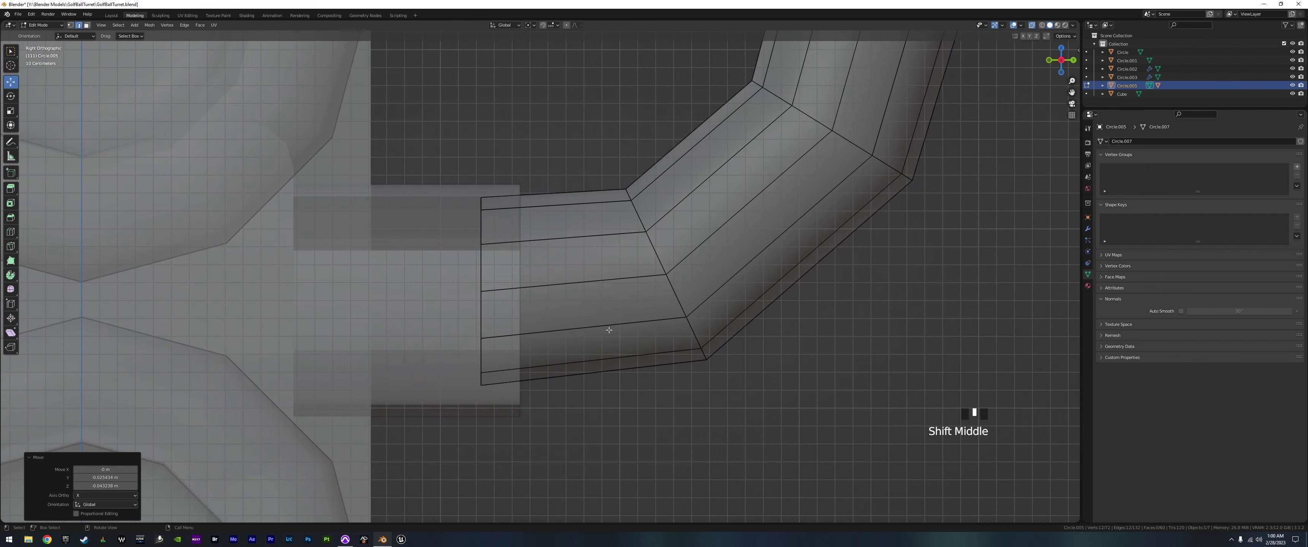
pyautogui.hotkey('ctrl', 'r')
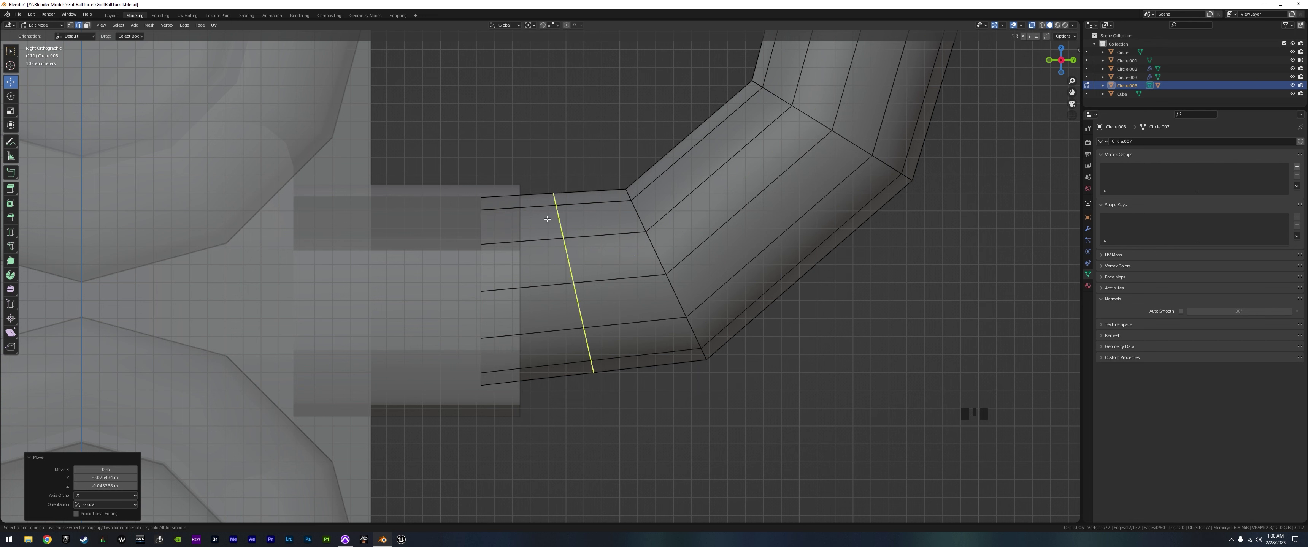
pyautogui.click(566, 245)
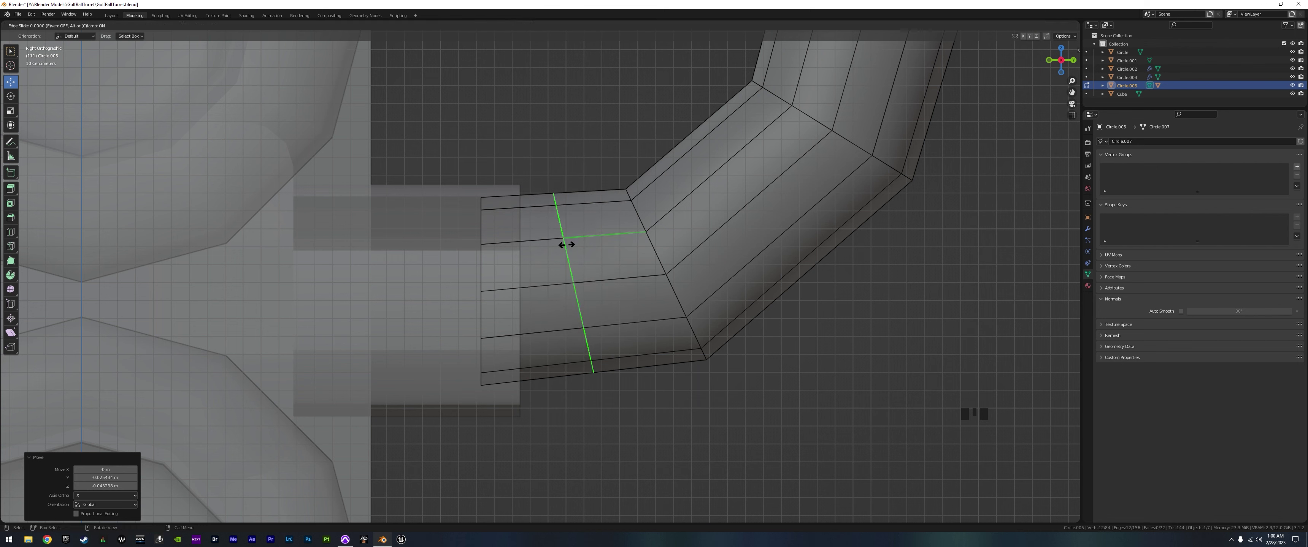
pyautogui.click(326, 253)
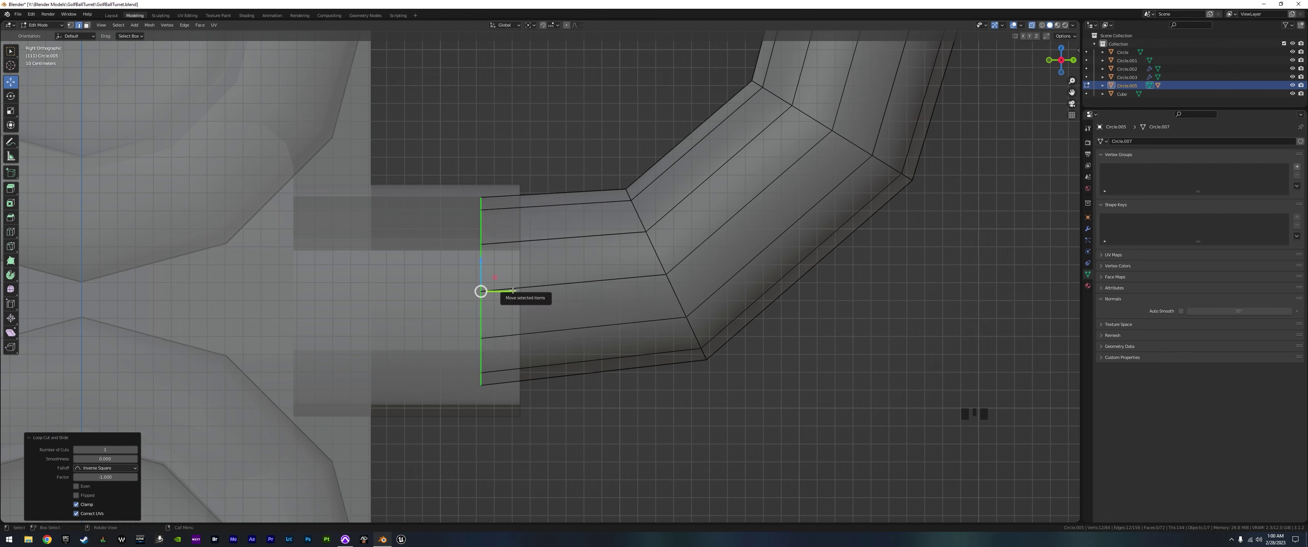
pyautogui.moveTo(509, 292); pyautogui.dragTo(599, 289)
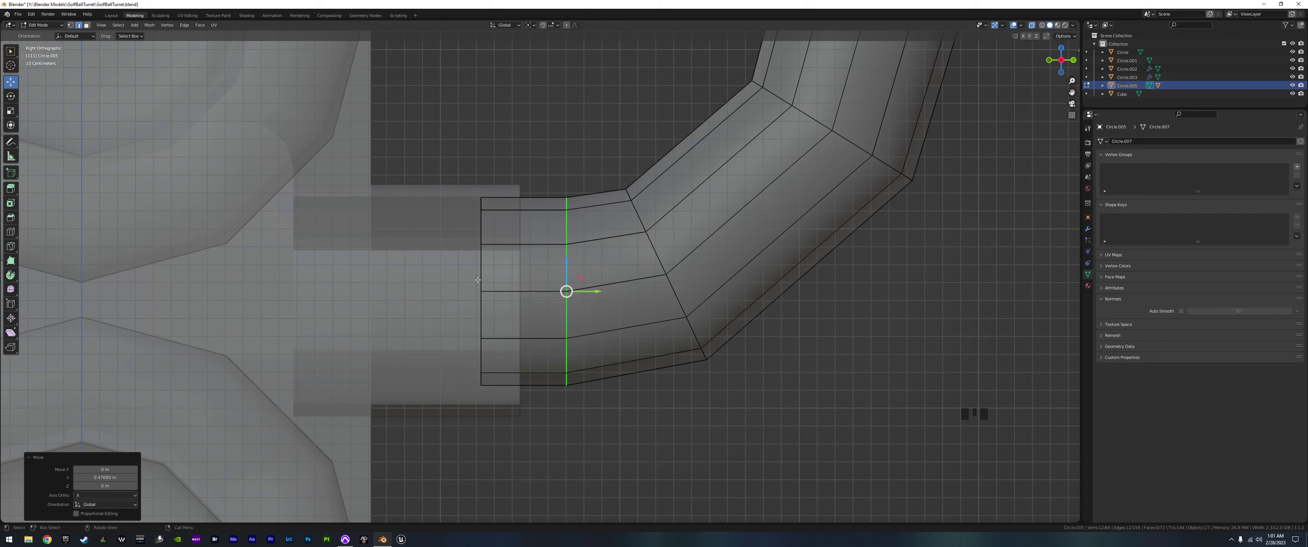
# - Add an edge loop midway along the neck's straight end section and select the outermost ring of faces
pyautogui.hotkey('ctrl', 'r')
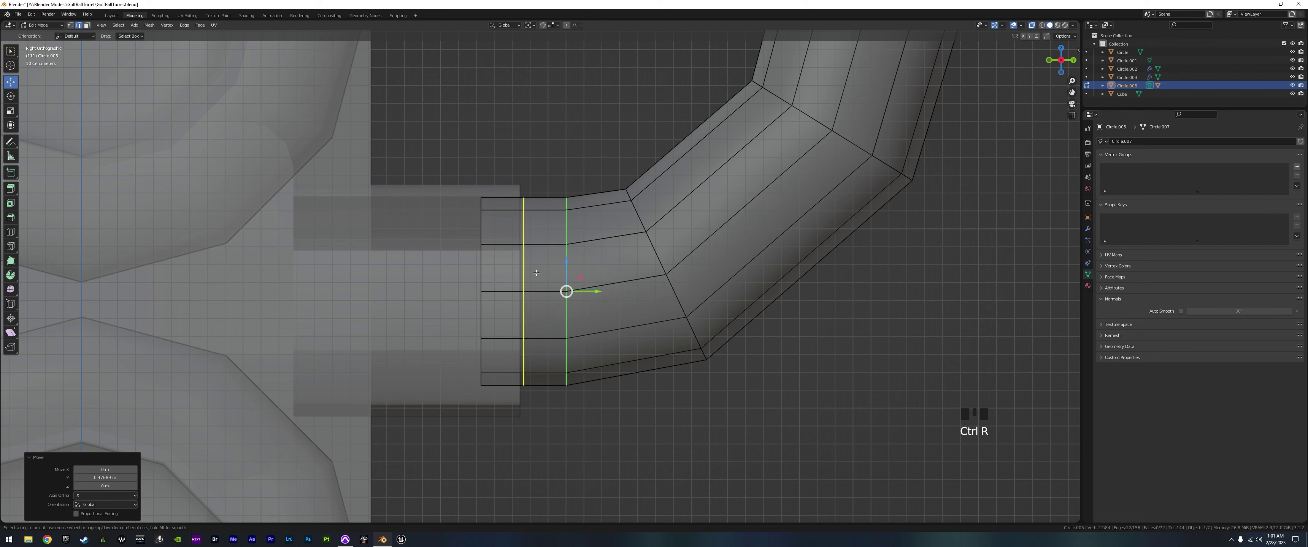
pyautogui.click(533, 271)
pyautogui.click(537, 274)
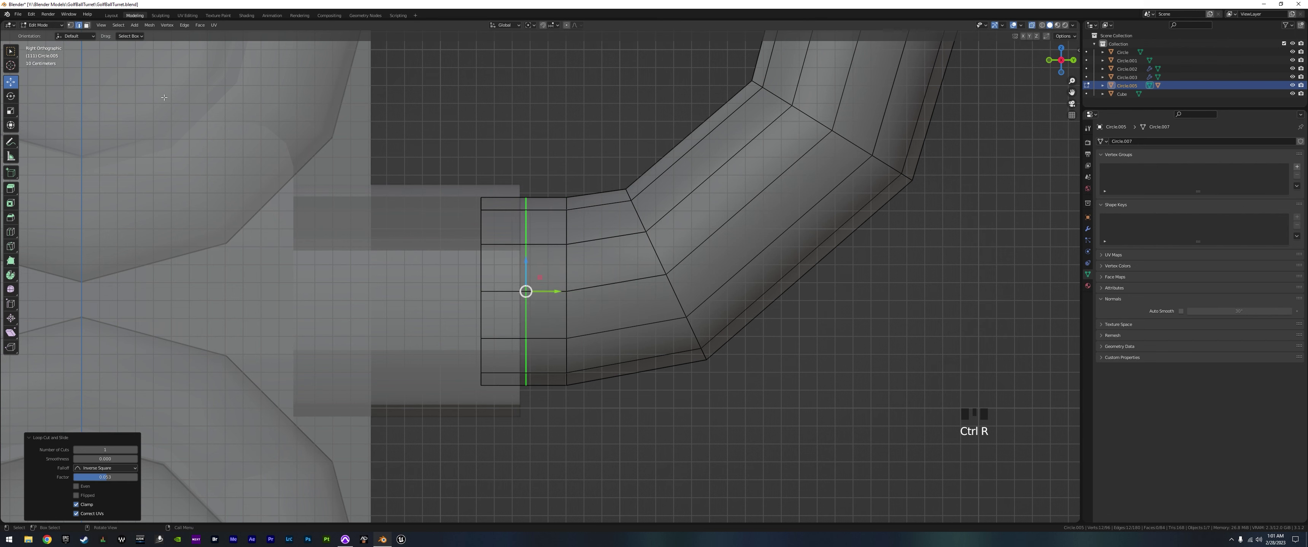
pyautogui.click(87, 24)
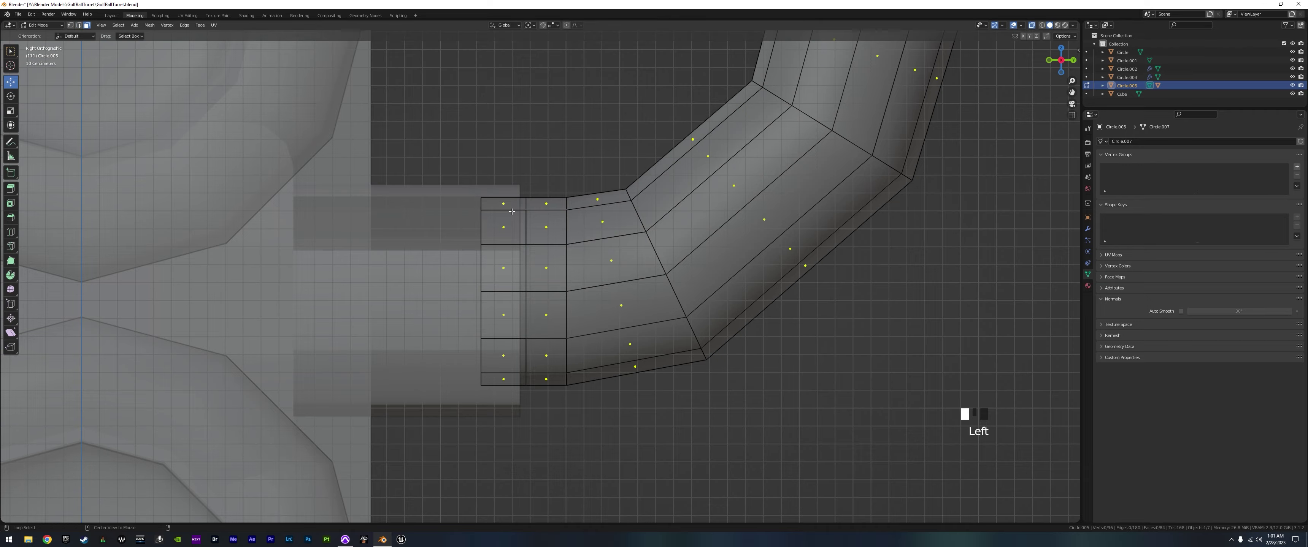
pyautogui.keyDown('alt'); pyautogui.click(503, 289); pyautogui.keyUp('alt')
# - Leave mesh editing and move the curved pipe about 0.10 m along X and slightly down to centre its end in the side pipe
pyautogui.moveTo(502, 289); pyautogui.dragTo(577, 349, button='middle')
pyautogui.scroll(-7, 620, 361)
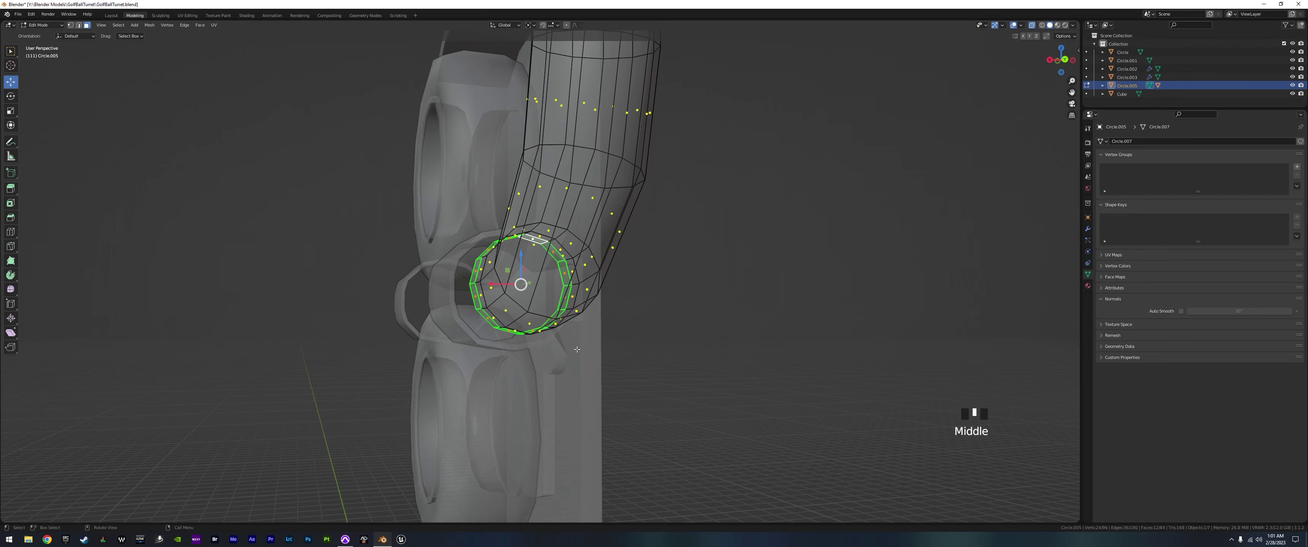
pyautogui.moveTo(452, 258); pyautogui.dragTo(519, 242, button='middle')
pyautogui.press('Tab')
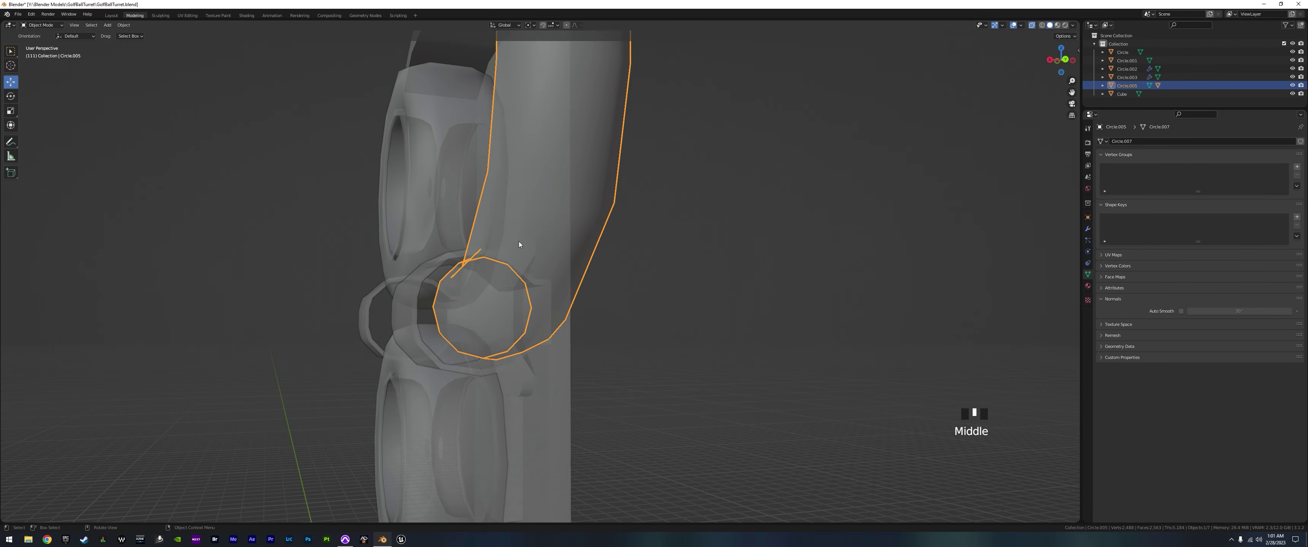
pyautogui.click(528, 274)
pyautogui.moveTo(528, 275); pyautogui.dragTo(544, 304, button='middle')
pyautogui.moveTo(389, 204); pyautogui.dragTo(496, 248, button='middle')
pyautogui.click(498, 250)
pyautogui.moveTo(542, 342); pyautogui.dragTo(550, 294, button='middle')
pyautogui.scroll(3, 550, 293)
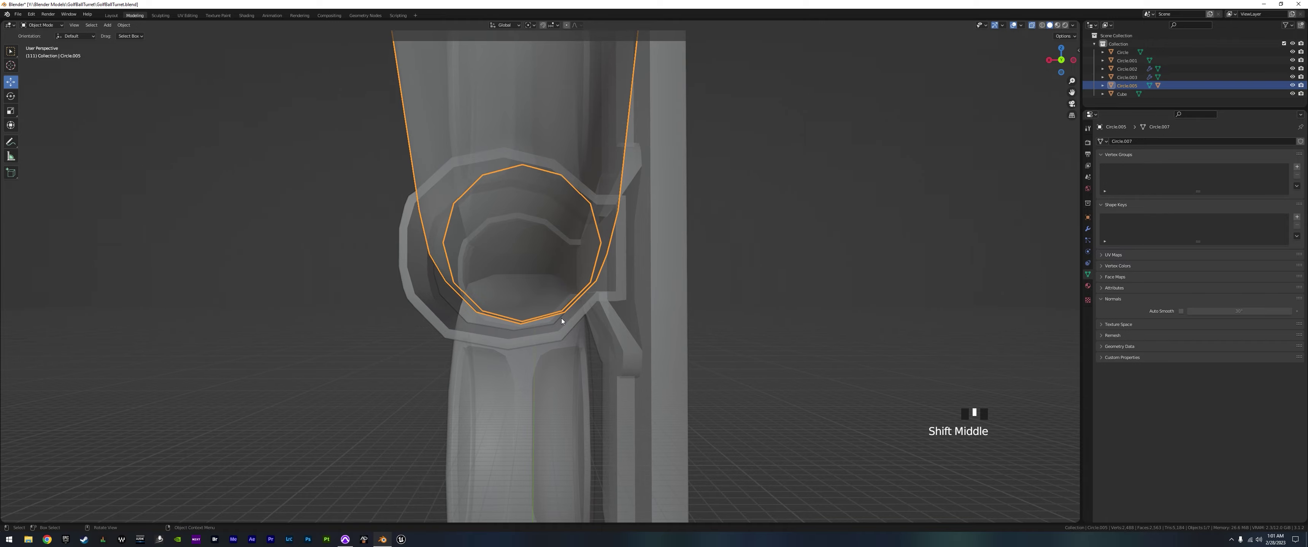
pyautogui.press('g')
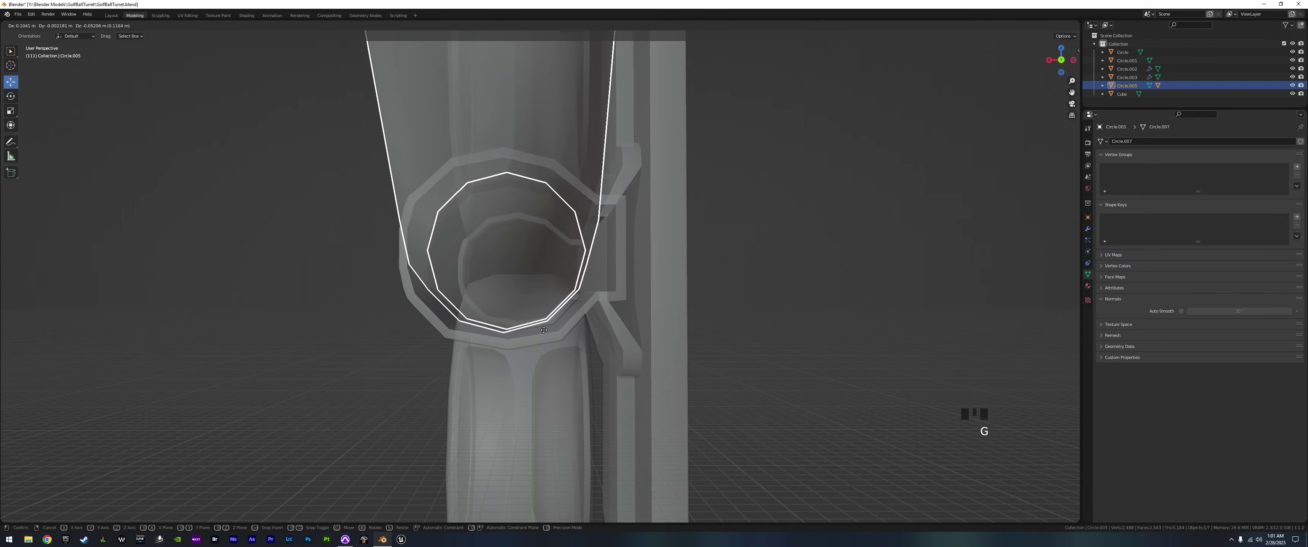
pyautogui.click(523, 357)
pyautogui.moveTo(523, 358)
pyautogui.mouseDown(button='middle')
pyautogui.moveTo(568, 376)
pyautogui.moveTo(544, 356)
pyautogui.moveTo(510, 363)
pyautogui.mouseUp(button='middle')
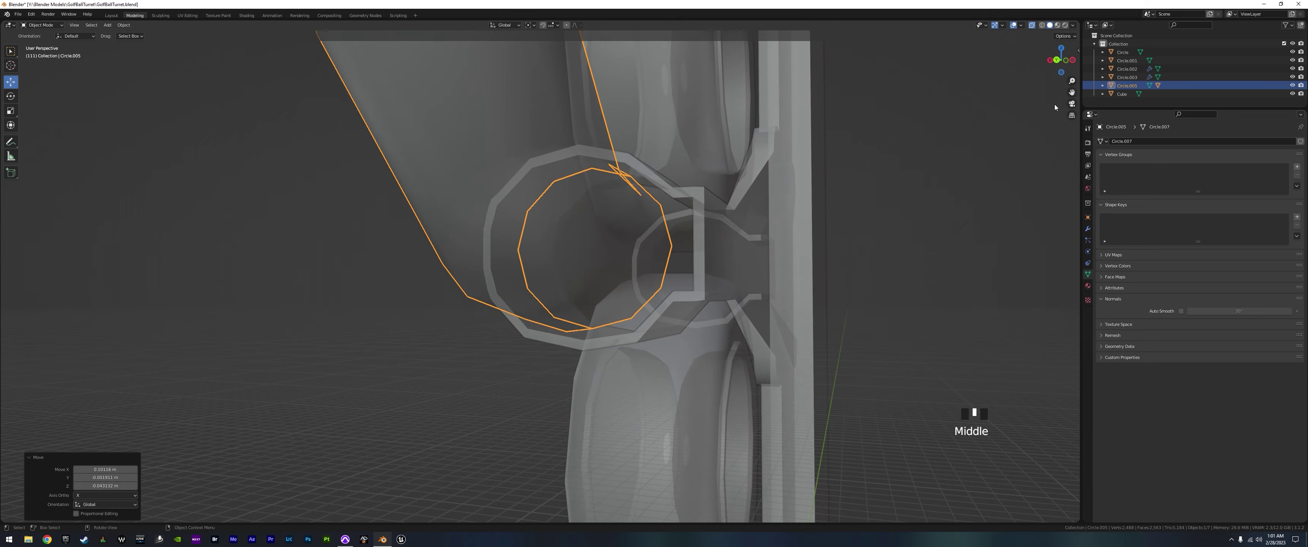
# - Turn off X-ray and lower the curved pipe about 0.015 m along Z within the side pipe
pyautogui.click(1032, 24)
pyautogui.moveTo(649, 301)
pyautogui.mouseDown(button='middle')
pyautogui.moveTo(669, 309)
pyautogui.moveTo(591, 308)
pyautogui.moveTo(670, 313)
pyautogui.mouseUp(button='middle')
pyautogui.press('g')
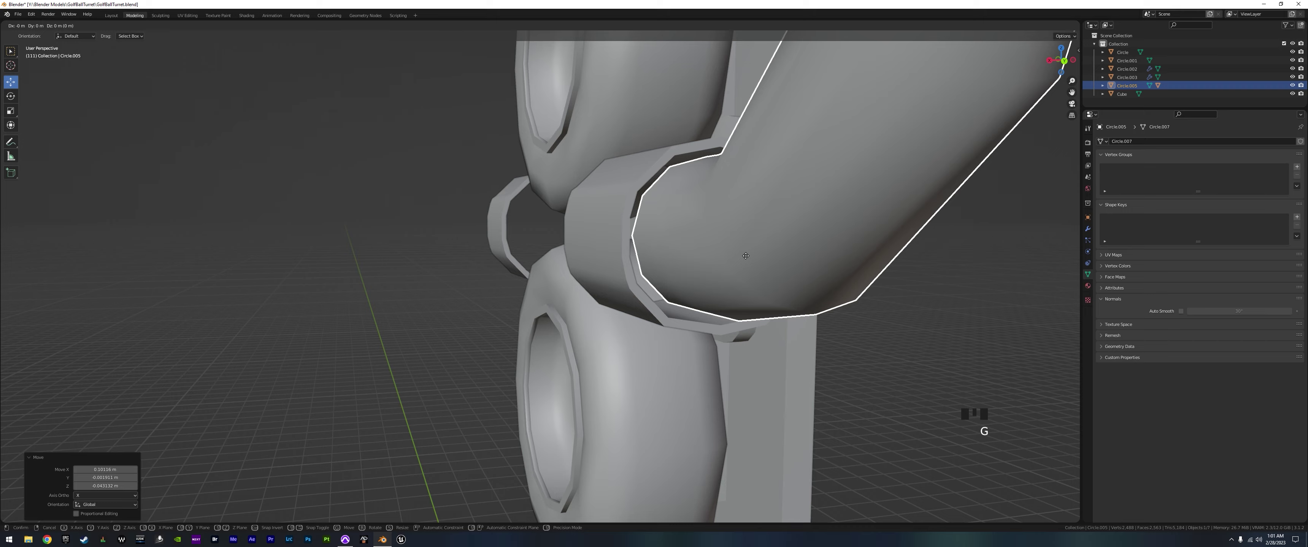
pyautogui.press('z')
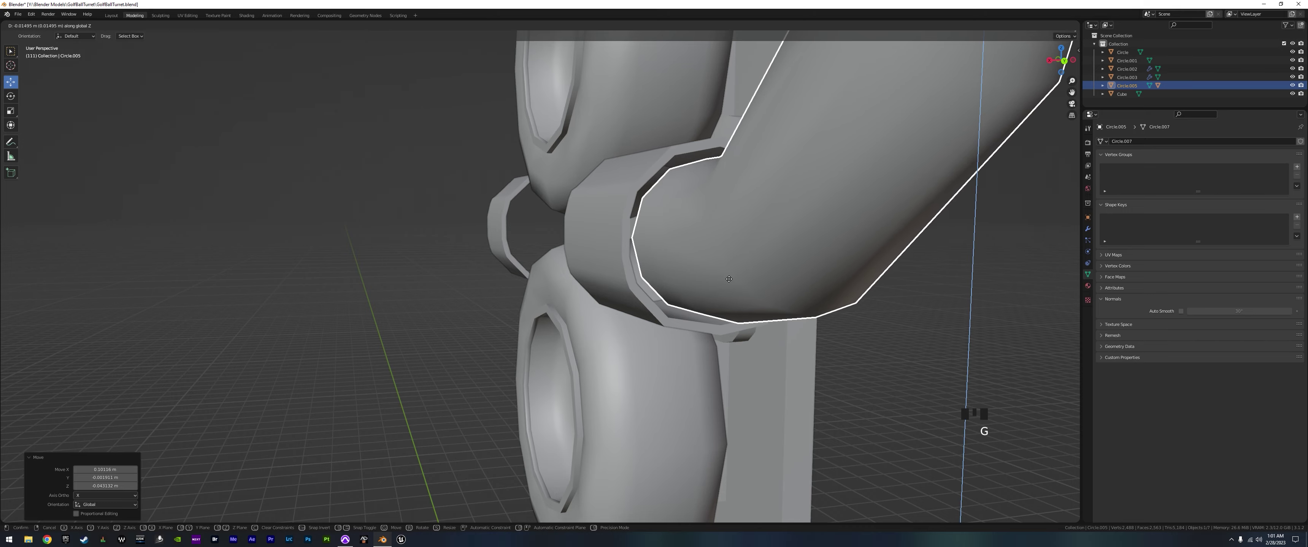
pyautogui.click(726, 282)
pyautogui.moveTo(717, 293); pyautogui.dragTo(764, 320, button='middle')
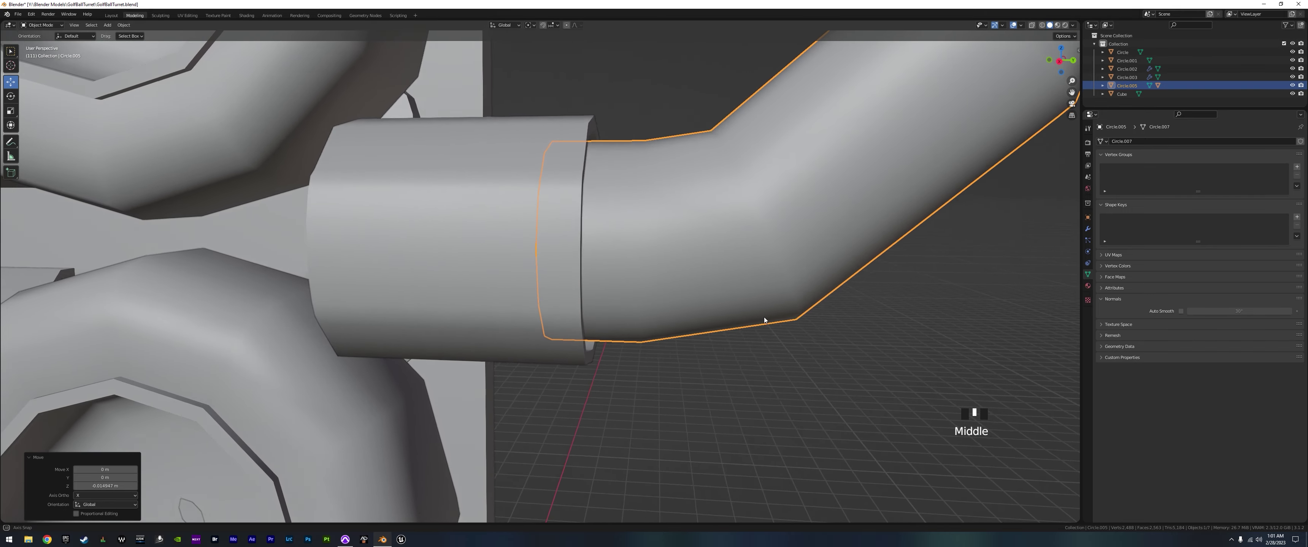
# - Scale the selected ring of faces at the curved pipe's end with the Y axis locked, and return to object mode
pyautogui.press('Tab')
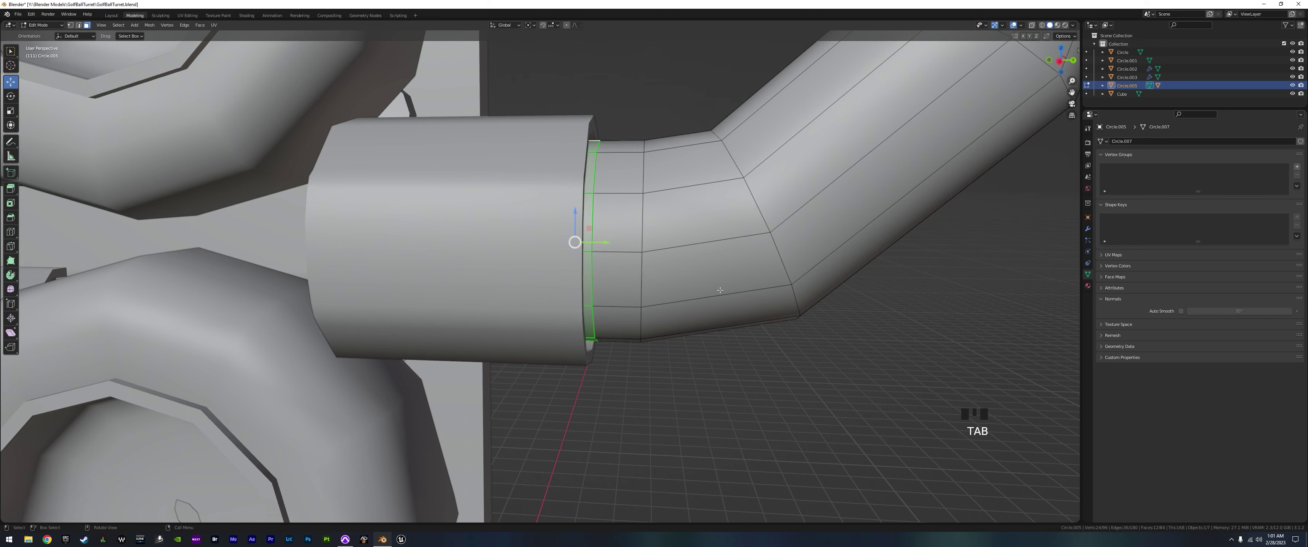
pyautogui.moveTo(720, 290); pyautogui.dragTo(686, 292, button='middle')
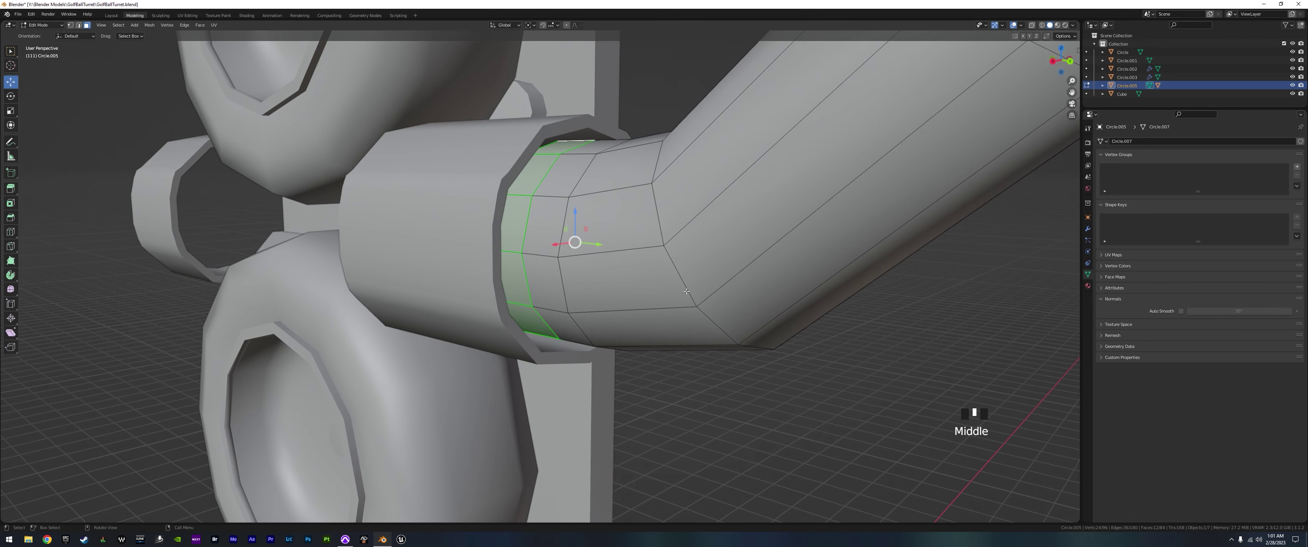
pyautogui.press('s')
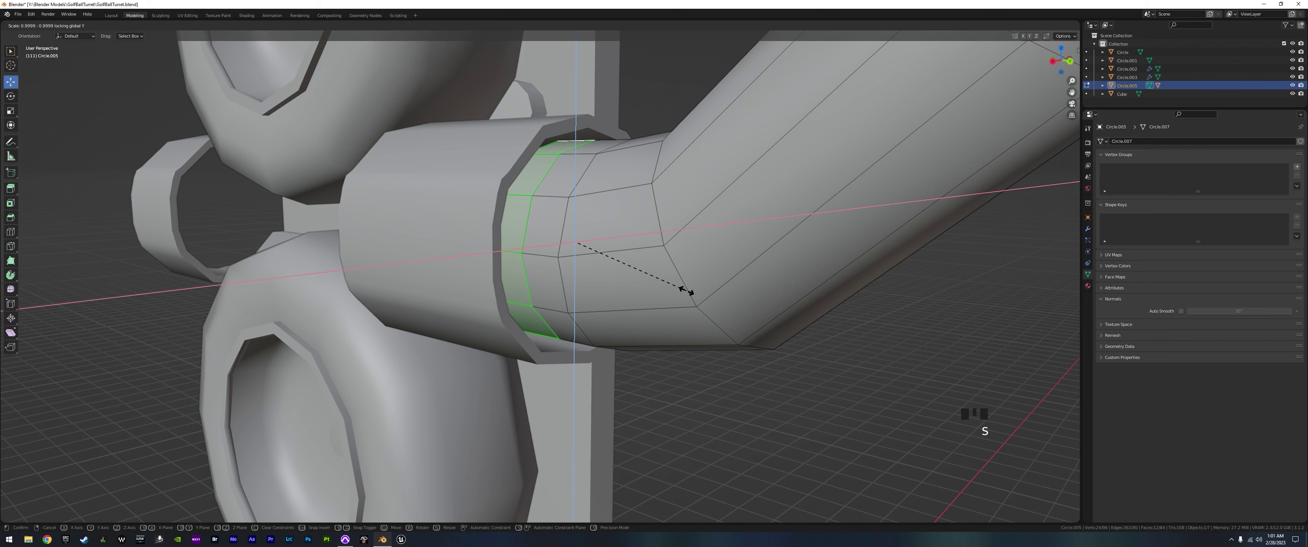
pyautogui.click(703, 303)
pyautogui.moveTo(741, 370); pyautogui.dragTo(703, 246, button='middle')
pyautogui.press('Tab')
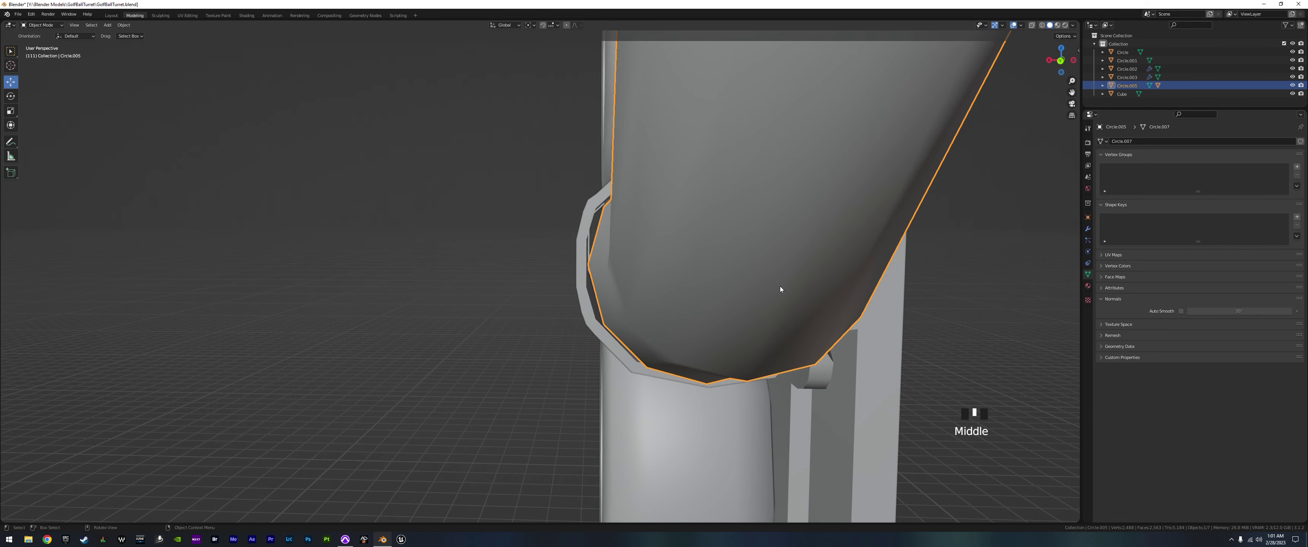
# - Nudge the curved pipe along X in two small moves to centre it in the side pipe's opening
pyautogui.press('g')
pyautogui.middleClick(757, 277)
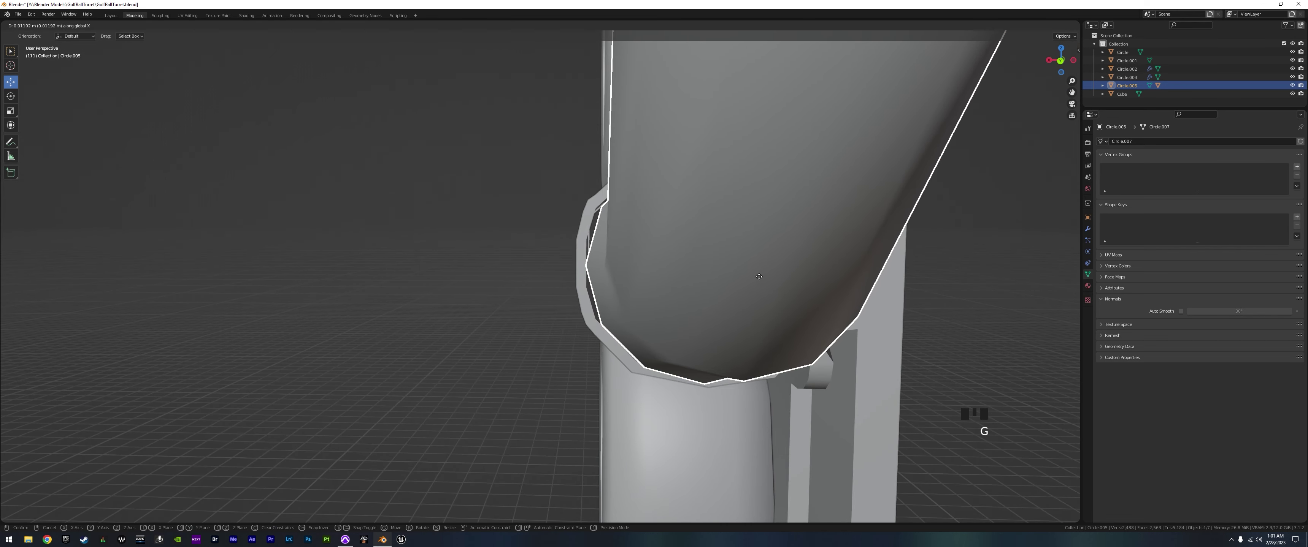
pyautogui.click(752, 274)
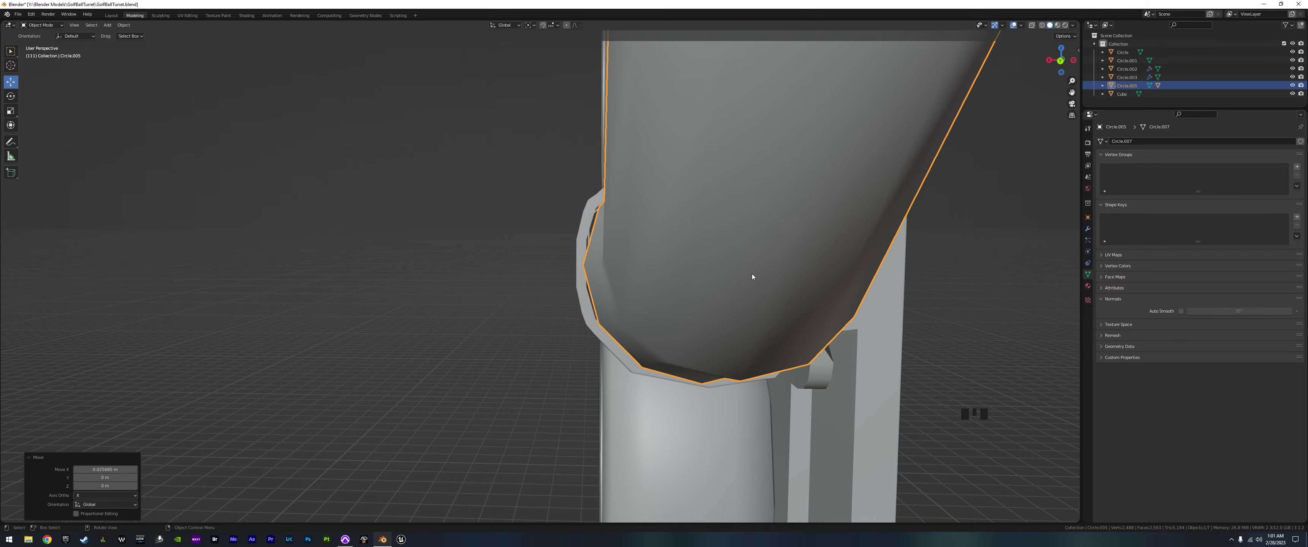
pyautogui.moveTo(752, 274); pyautogui.dragTo(816, 332, button='middle')
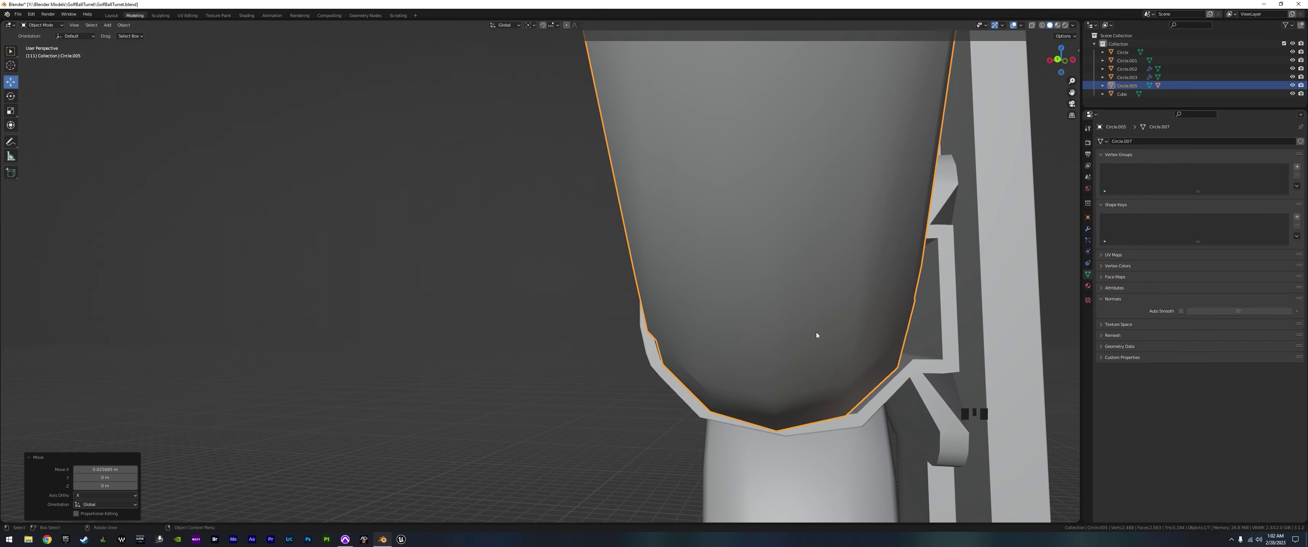
pyautogui.press('g')
pyautogui.press('x')
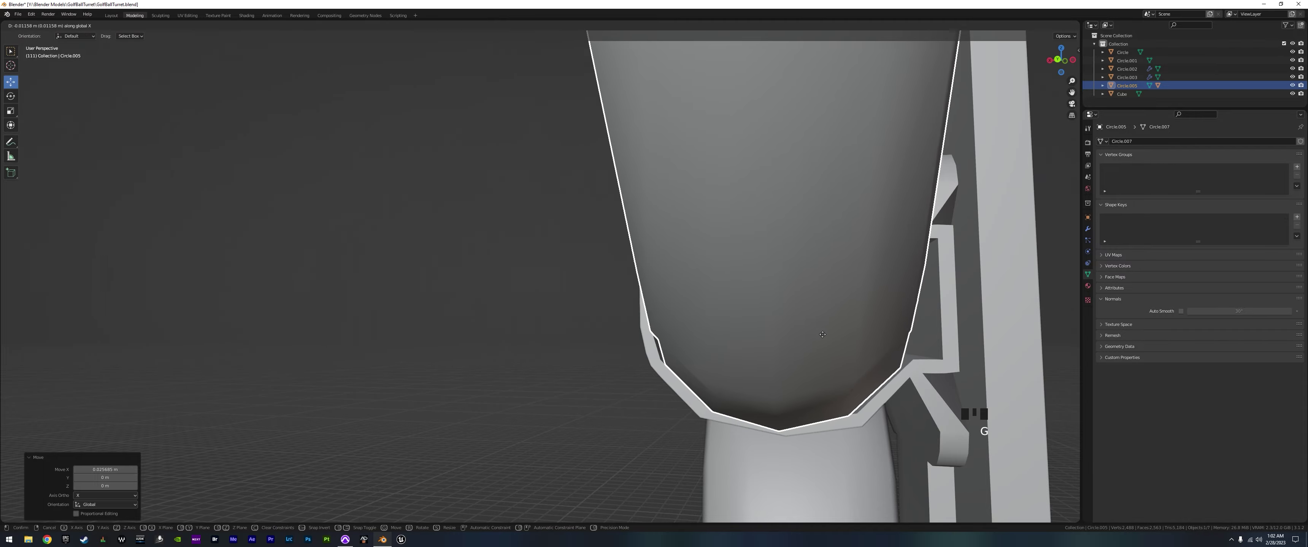
pyautogui.click(820, 333)
# - Deselect the pipe and examine the joint, basket, turret column and base from all around
pyautogui.moveTo(821, 334); pyautogui.dragTo(681, 315, button='middle')
pyautogui.scroll(-3, 787, 386)
pyautogui.scroll(5, 615, 344)
pyautogui.scroll(-4, 668, 342)
pyautogui.click(771, 332)
pyautogui.moveTo(770, 332); pyautogui.dragTo(695, 228, button='middle')
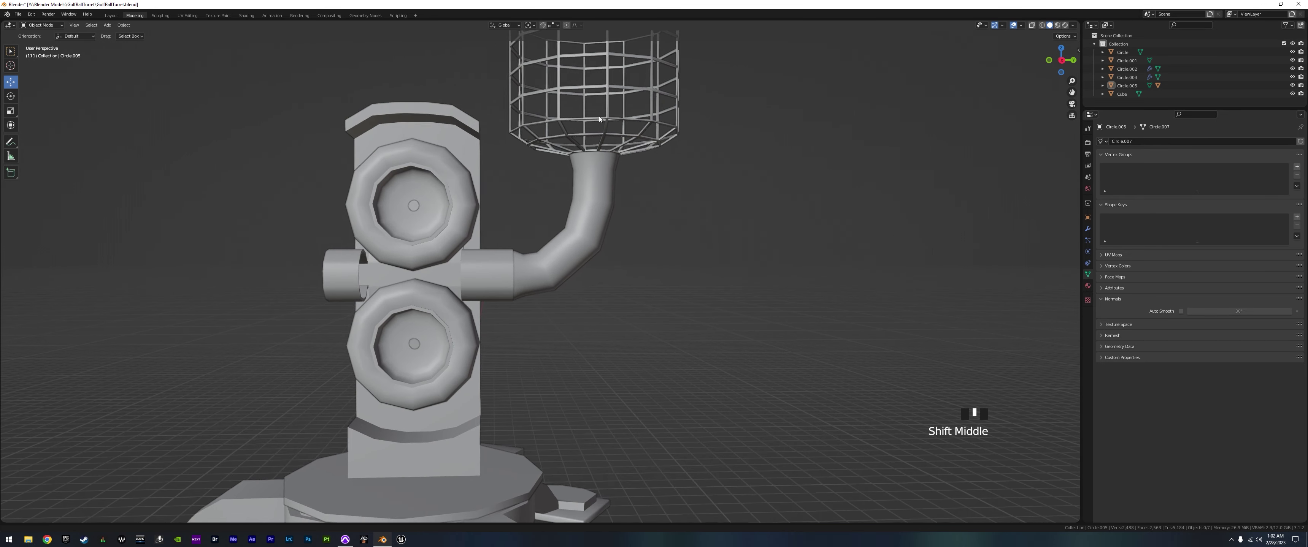
pyautogui.keyDown('shift'); pyautogui.moveTo(598, 115); pyautogui.dragTo(578, 133, button='middle'); pyautogui.keyUp('shift')
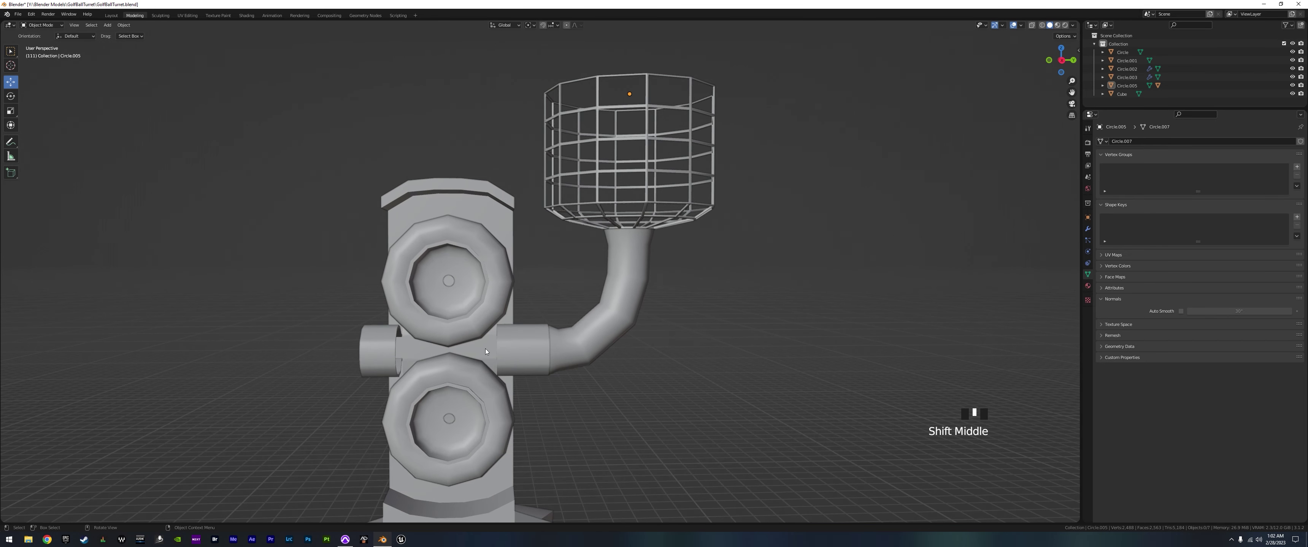
pyautogui.keyDown('shift'); pyautogui.moveTo(328, 331); pyautogui.dragTo(686, 269, button='middle'); pyautogui.keyUp('shift')
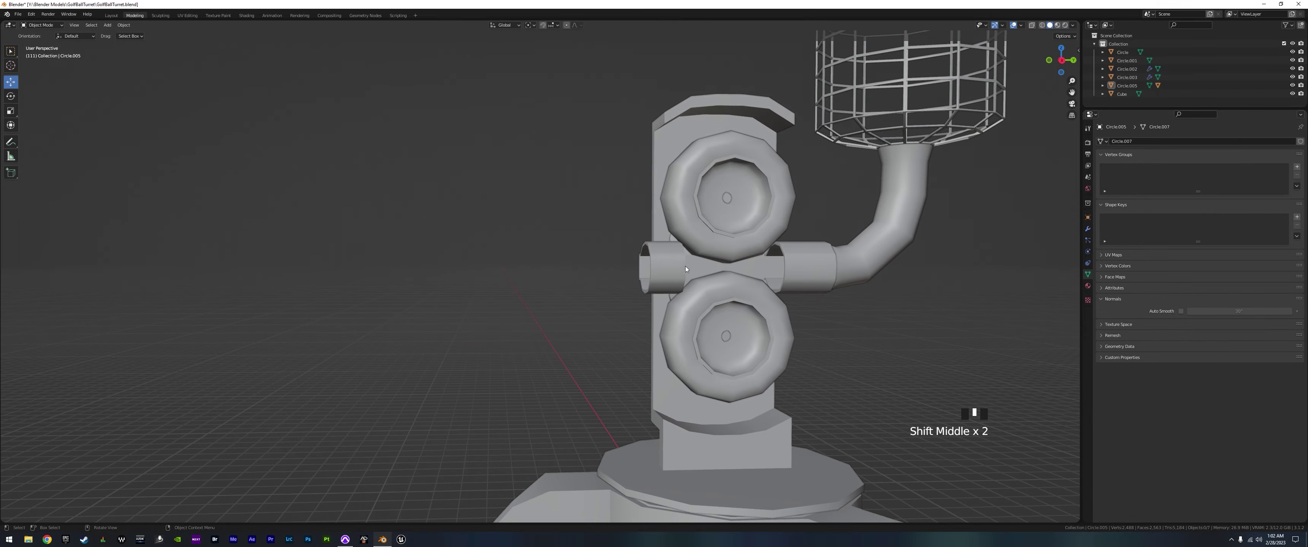
pyautogui.moveTo(604, 354); pyautogui.dragTo(539, 322, button='middle')
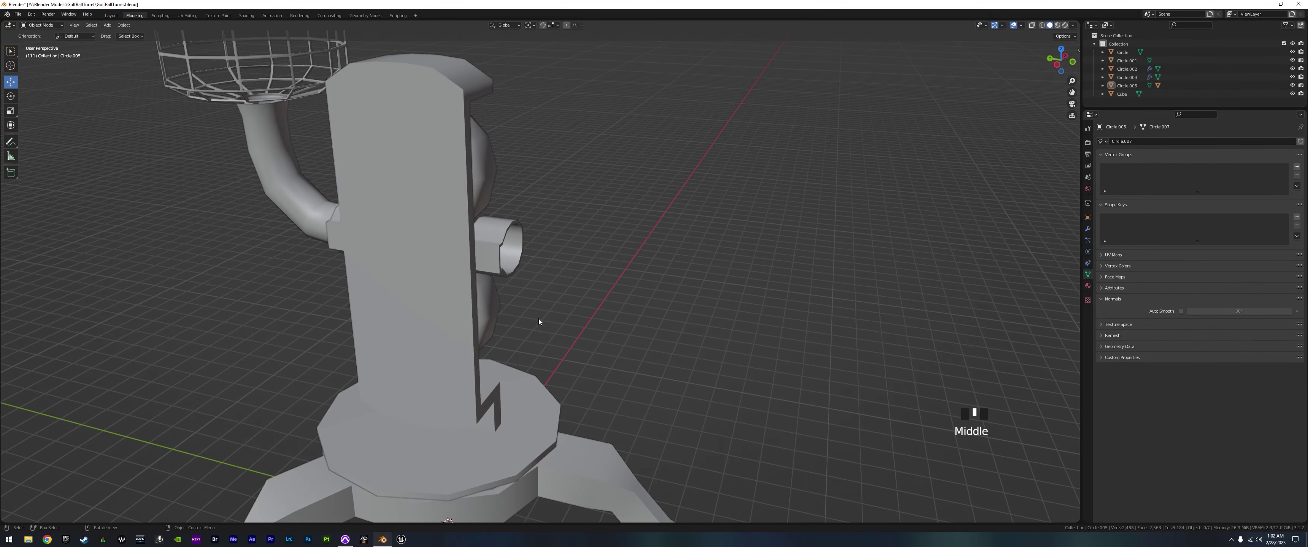
pyautogui.keyDown('shift'); pyautogui.moveTo(652, 341); pyautogui.dragTo(694, 346, button='middle'); pyautogui.keyUp('shift')
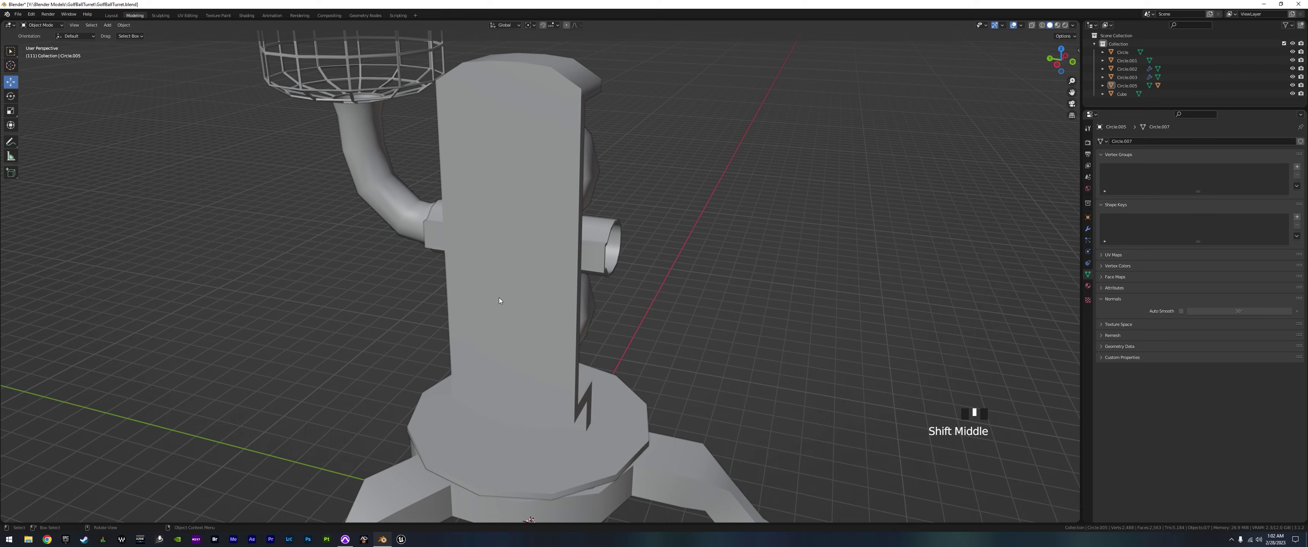
pyautogui.keyDown('shift'); pyautogui.moveTo(499, 300); pyautogui.dragTo(524, 114, button='middle'); pyautogui.keyUp('shift')
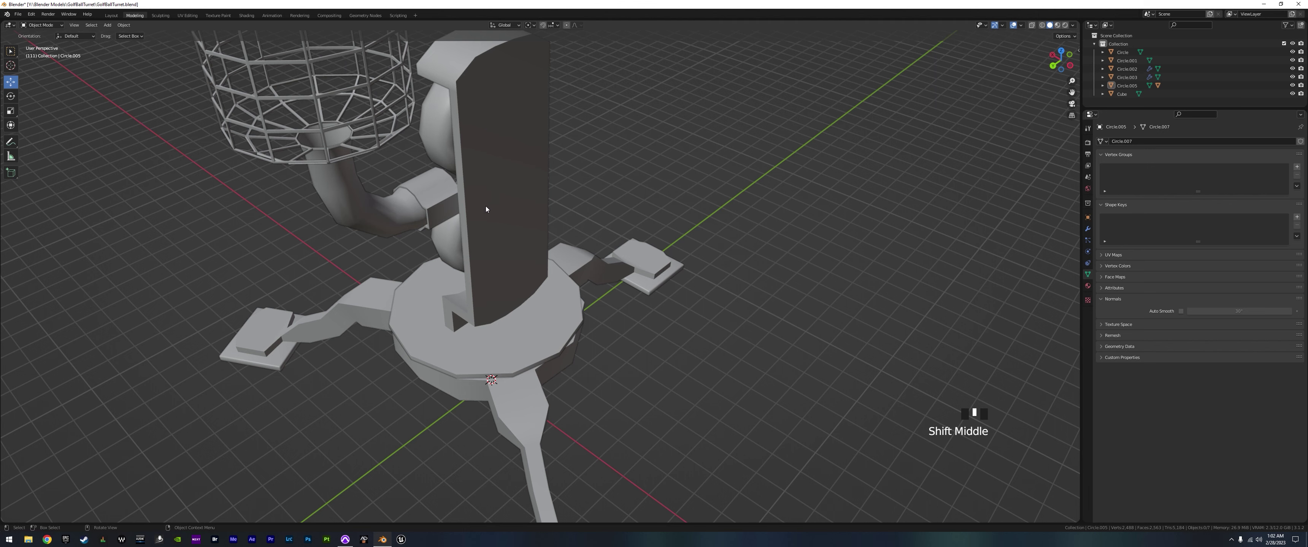
pyautogui.moveTo(505, 307); pyautogui.dragTo(479, 413, button='middle')
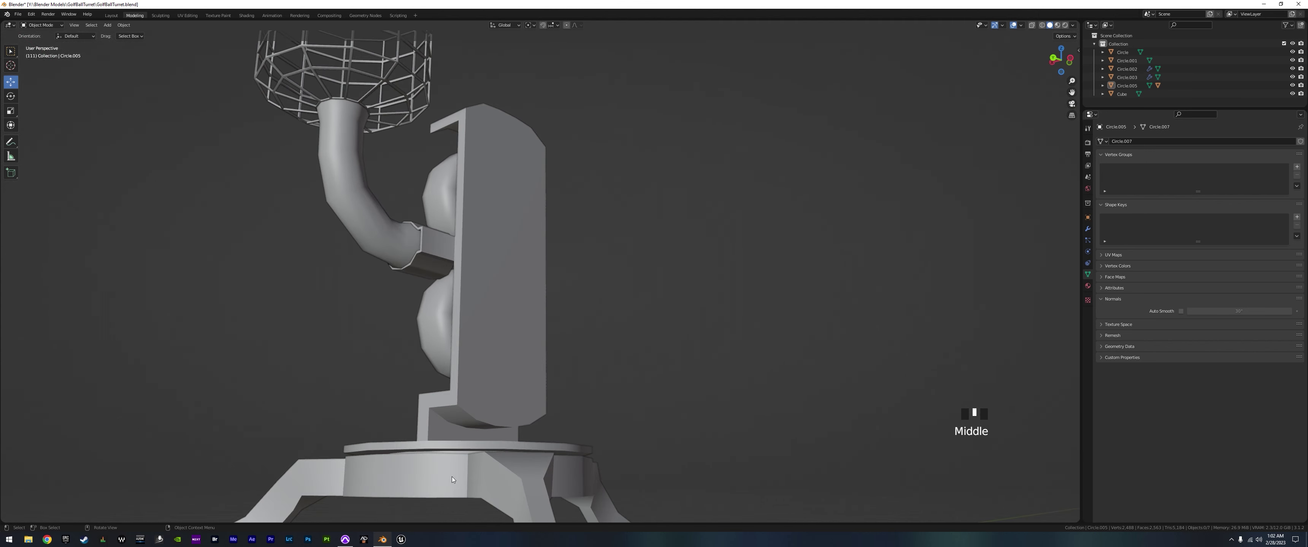
pyautogui.keyDown('shift'); pyautogui.moveTo(452, 479); pyautogui.dragTo(570, 327, button='middle'); pyautogui.keyUp('shift')
pyautogui.scroll(-5, 562, 319)
pyautogui.scroll(2, 564, 339)
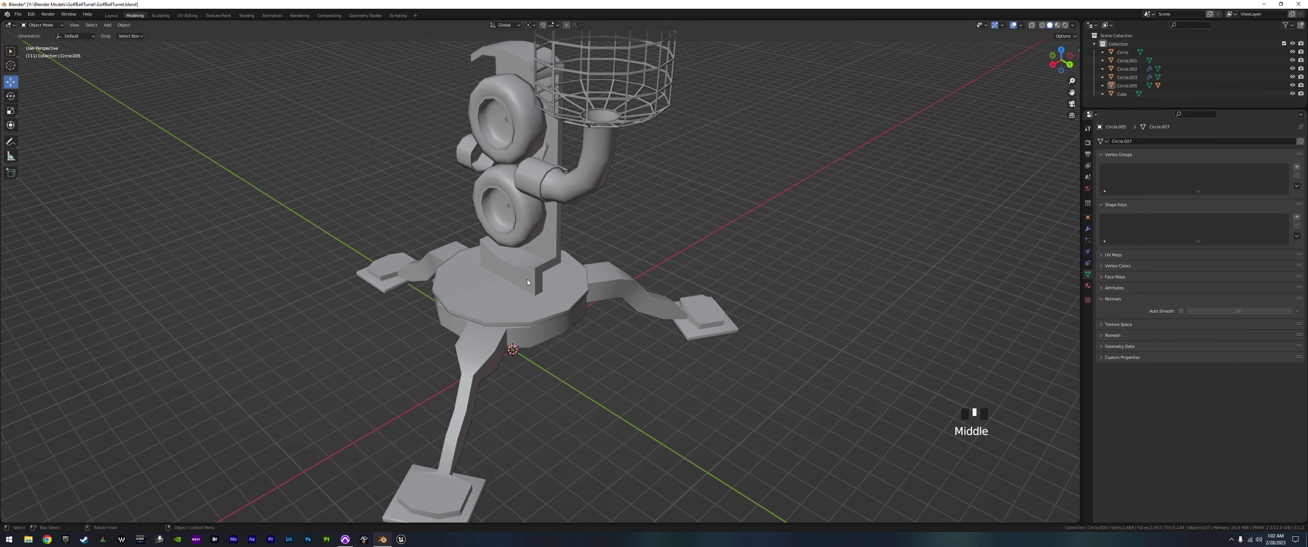
# - Hide all objects in the scene and reveal them again
pyautogui.press('a')
pyautogui.press('h')
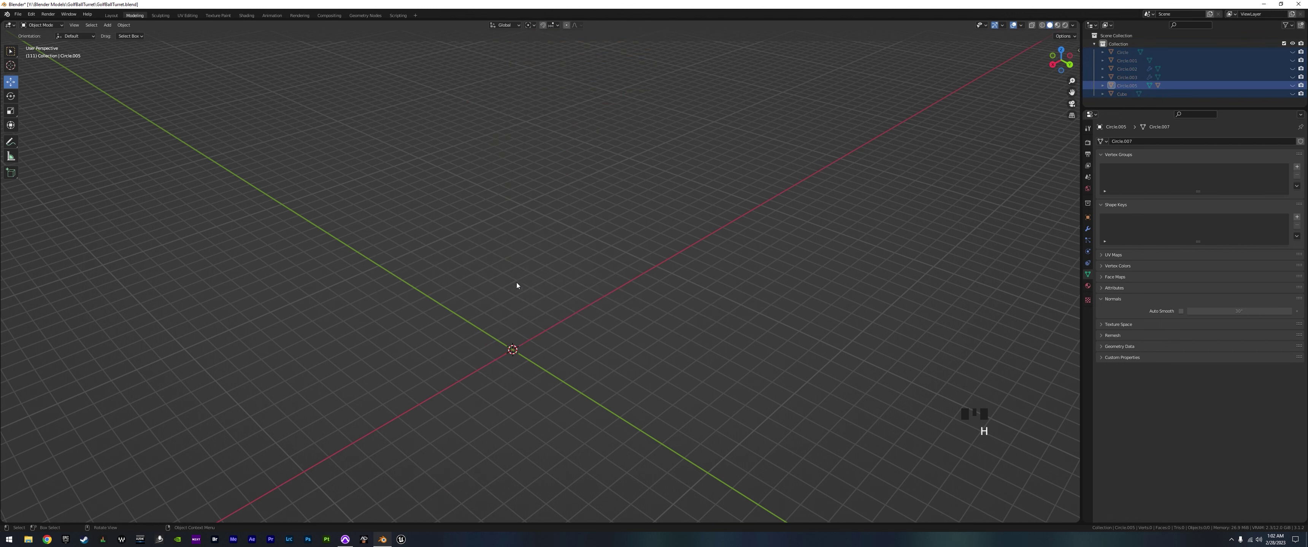
pyautogui.moveTo(519, 284); pyautogui.dragTo(567, 279, button='middle')
pyautogui.scroll(3, 507, 293)
pyautogui.scroll(-4, 539, 274)
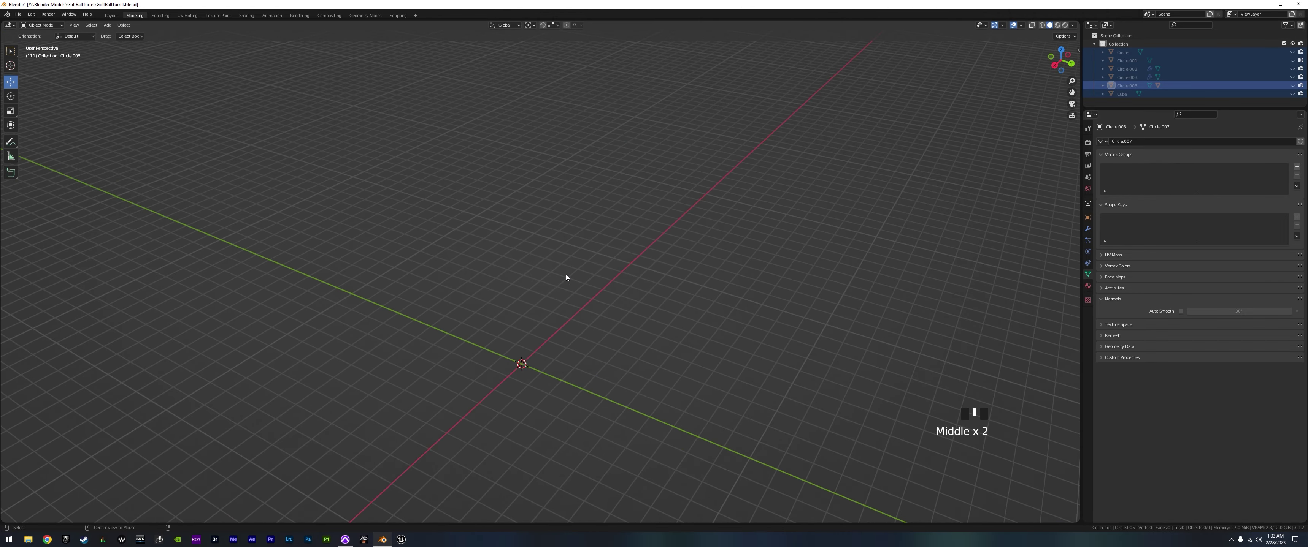
pyautogui.hotkey('alt', 'h')
# - Select the curved pipe, the wire basket and the tripod base in turn to compare where their origins sit
pyautogui.click(613, 161)
pyautogui.moveTo(577, 281); pyautogui.dragTo(598, 363, button='middle')
pyautogui.scroll(-2, 616, 301)
pyautogui.scroll(2, 582, 363)
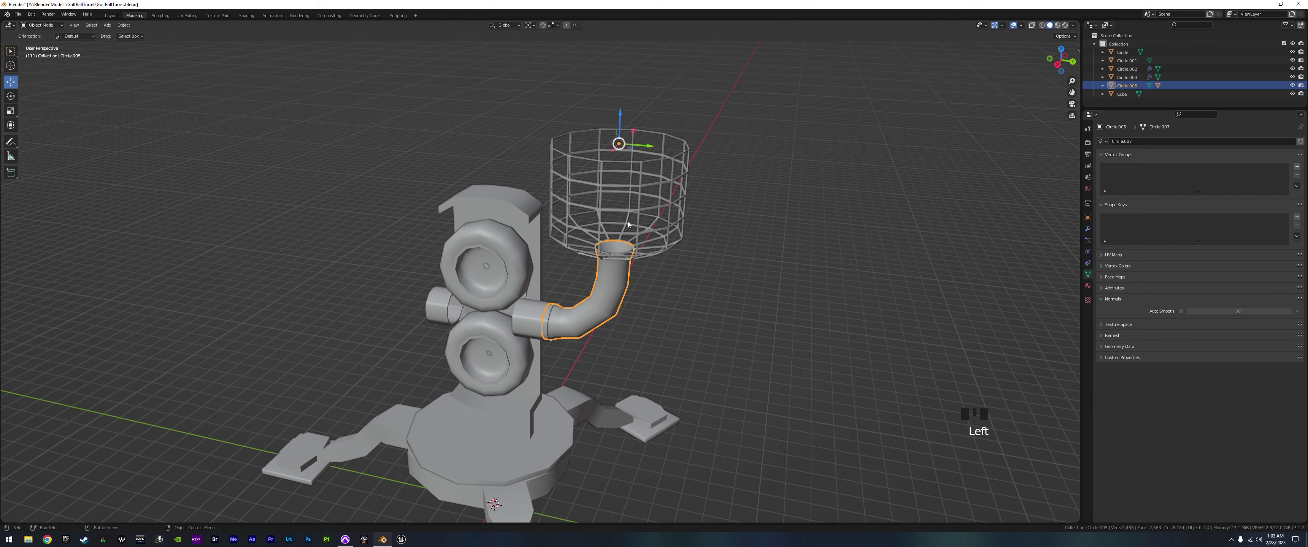
pyautogui.click(607, 154)
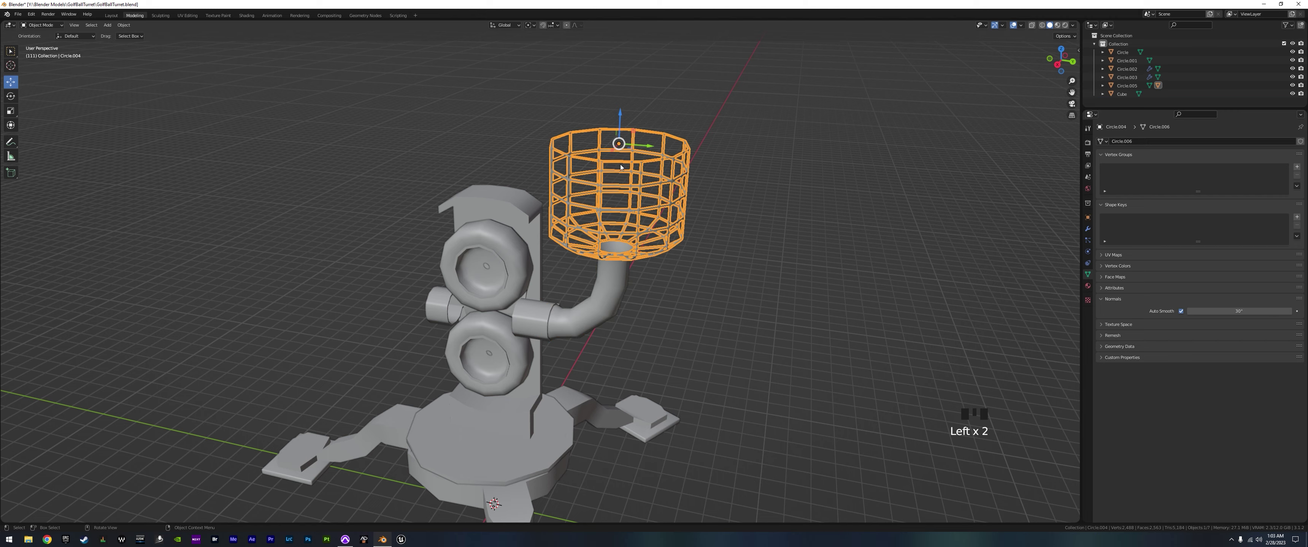
pyautogui.keyDown('shift'); pyautogui.moveTo(621, 168); pyautogui.dragTo(615, 322, button='middle'); pyautogui.keyUp('shift')
pyautogui.click(536, 298)
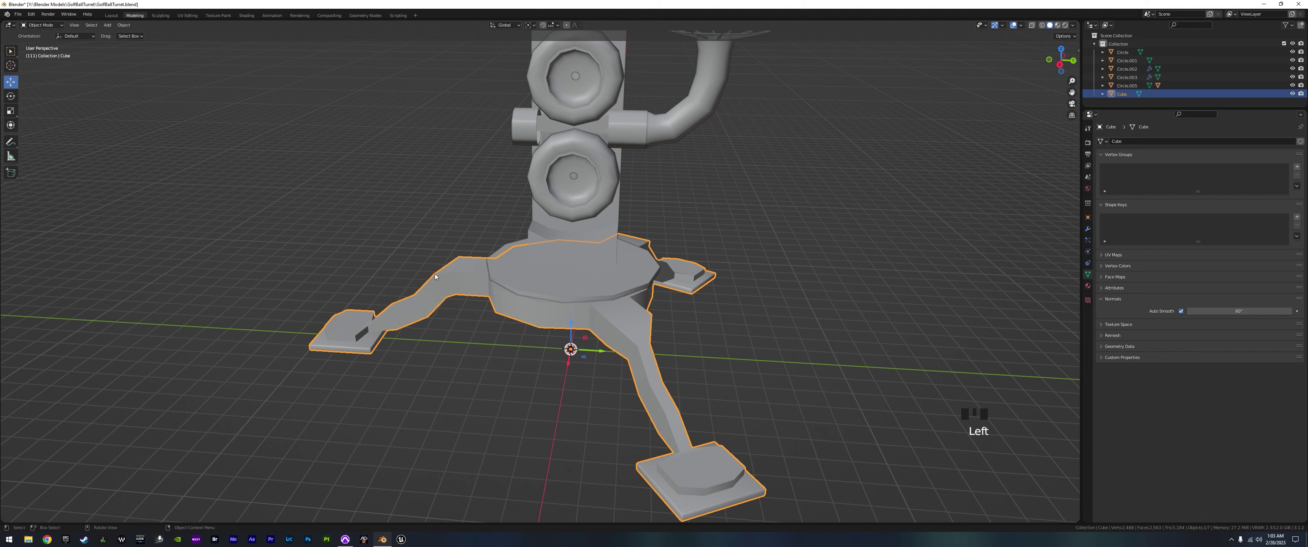
pyautogui.keyDown('shift'); pyautogui.moveTo(639, 315); pyautogui.dragTo(620, 343, button='middle'); pyautogui.keyUp('shift')
pyautogui.scroll(5, 573, 385)
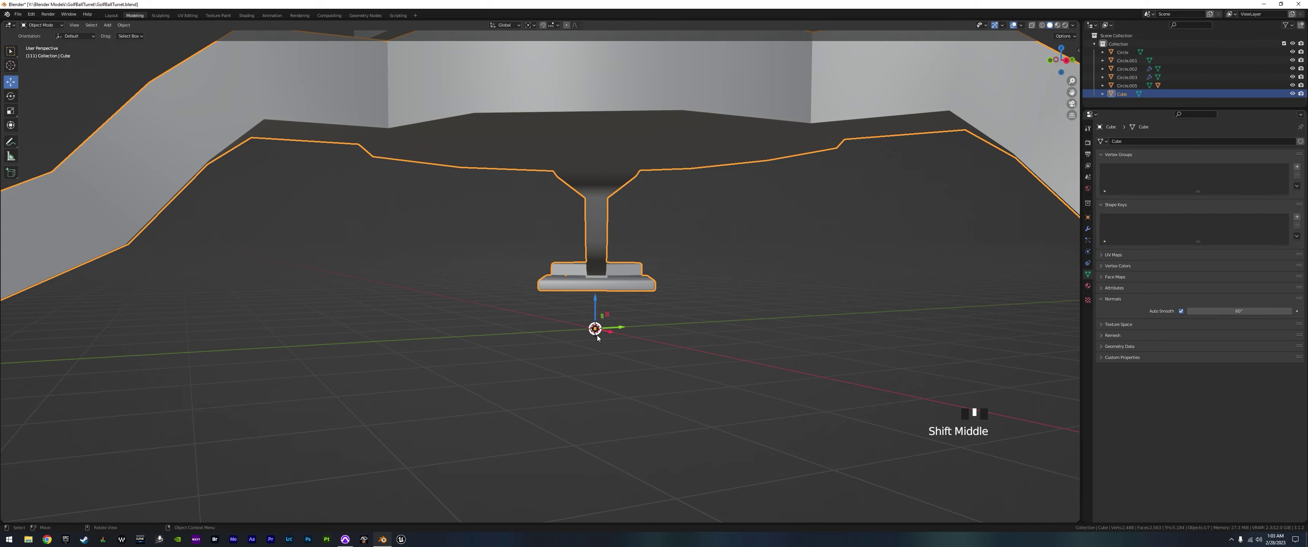
pyautogui.scroll(-3, 690, 295)
pyautogui.moveTo(693, 275); pyautogui.dragTo(689, 311, button='middle')
pyautogui.scroll(-1, 695, 298)
pyautogui.scroll(-1, 695, 297)
# - Set the curved pipe's origin to the 3D cursor below the tripod base
pyautogui.click(633, 187)
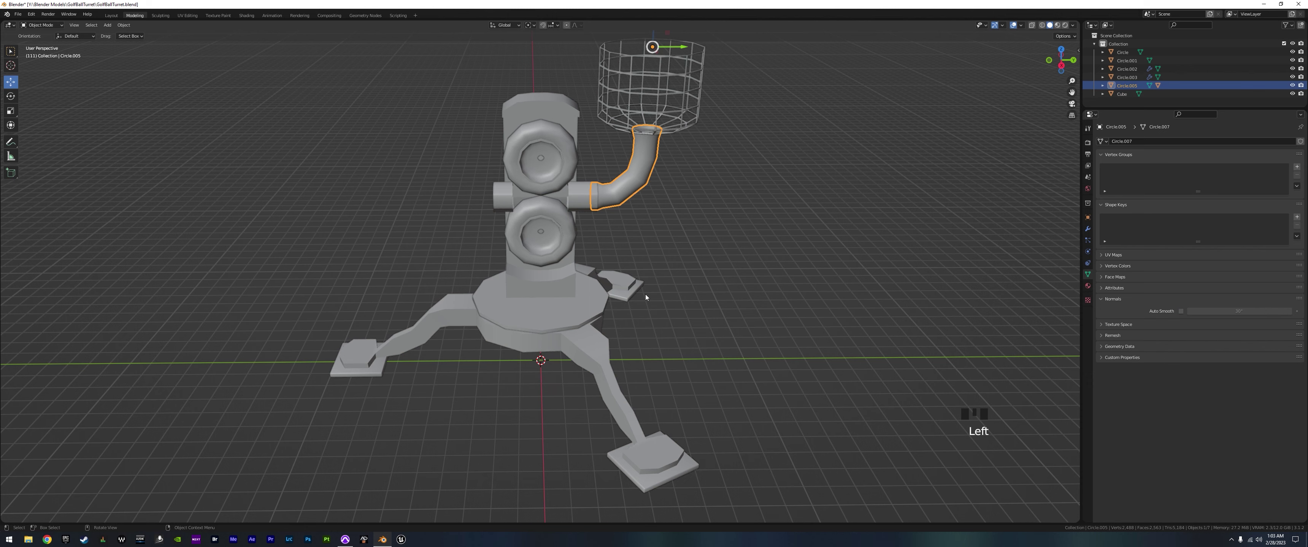
pyautogui.rightClick(637, 179)
pyautogui.moveTo(627, 206)
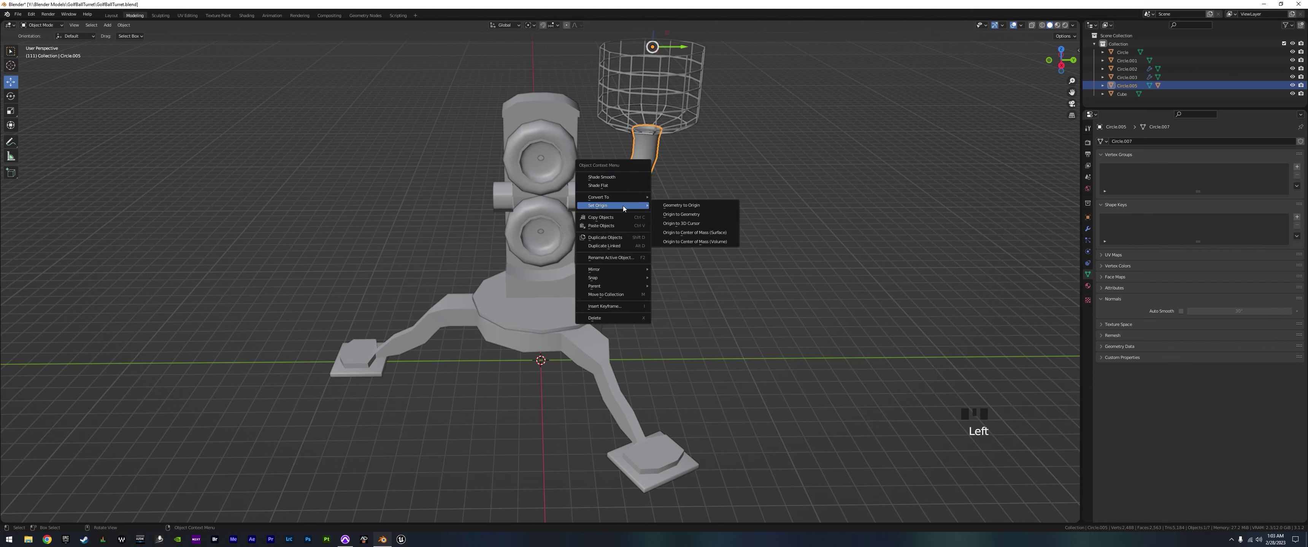
pyautogui.click(699, 223)
pyautogui.moveTo(695, 223); pyautogui.dragTo(545, 420, button='middle')
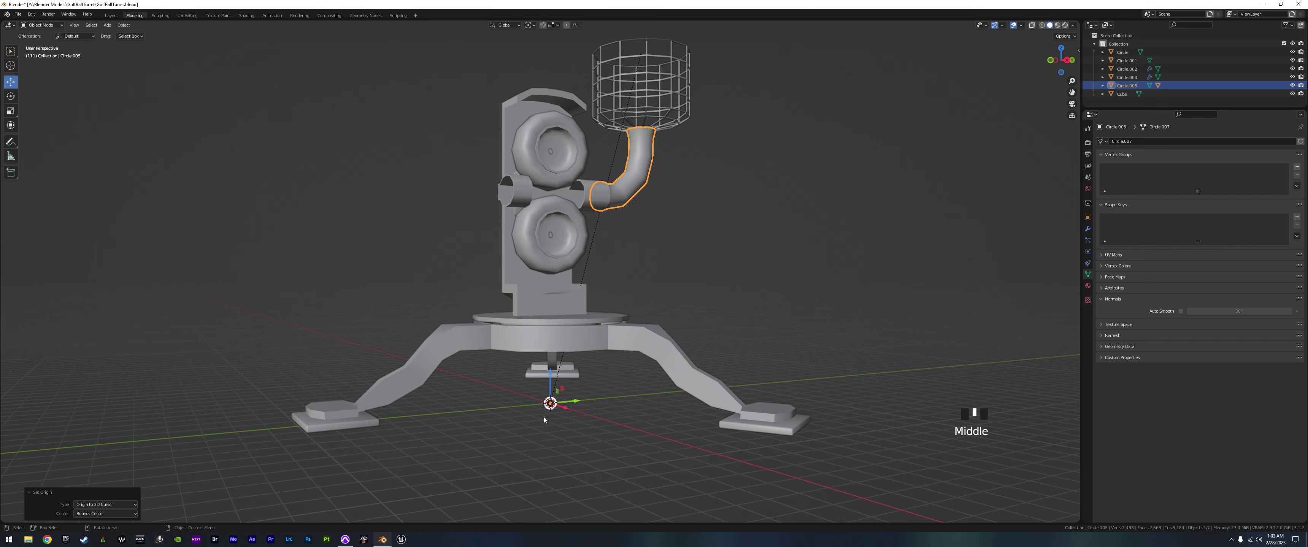
# - Set the wire-cage basket's origin to the 3D cursor as well
pyautogui.click(644, 93)
pyautogui.rightClick(646, 91)
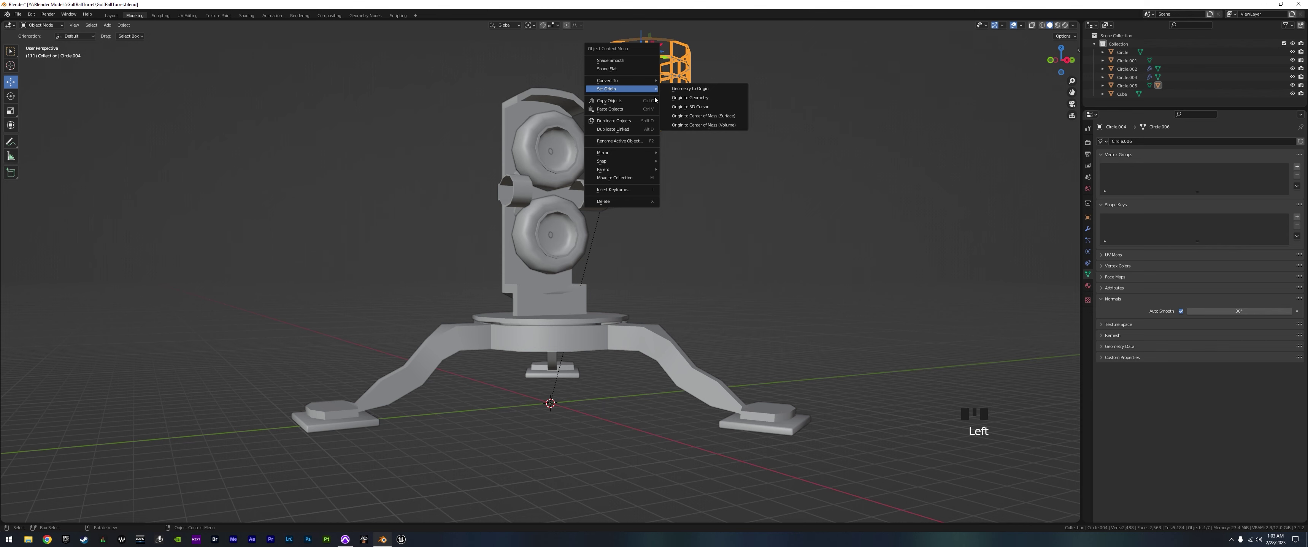
pyautogui.click(690, 106)
pyautogui.moveTo(625, 406); pyautogui.dragTo(489, 405, button='middle')
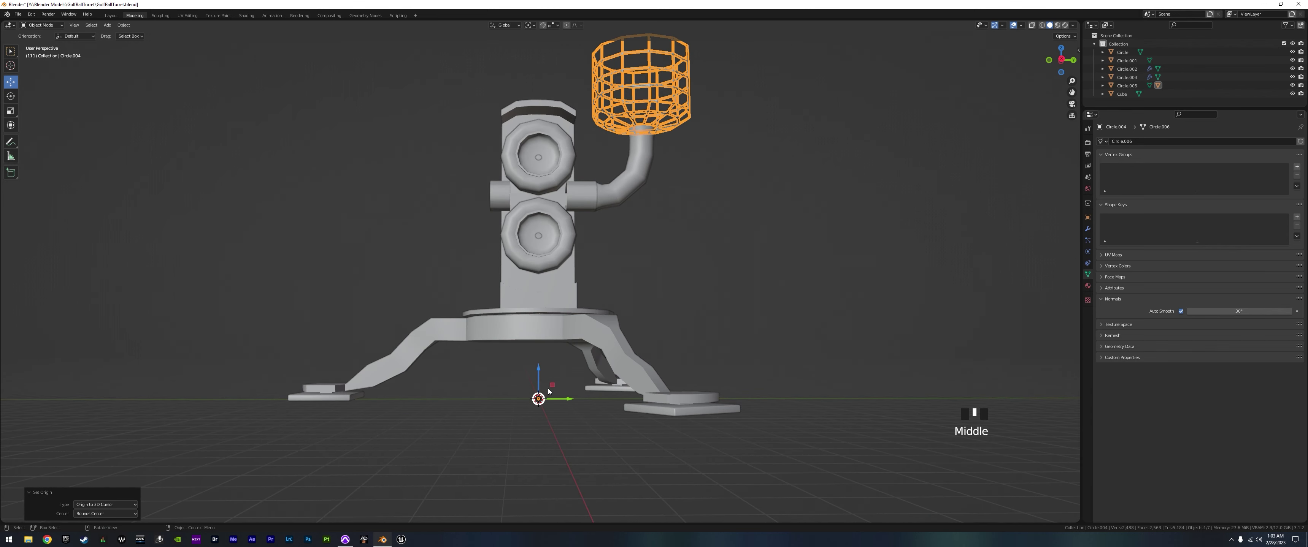
# - Compare the origins of the curved pipe and the tripod base by test-moving each part and cancelling the move
pyautogui.click(631, 180)
pyautogui.press('g')
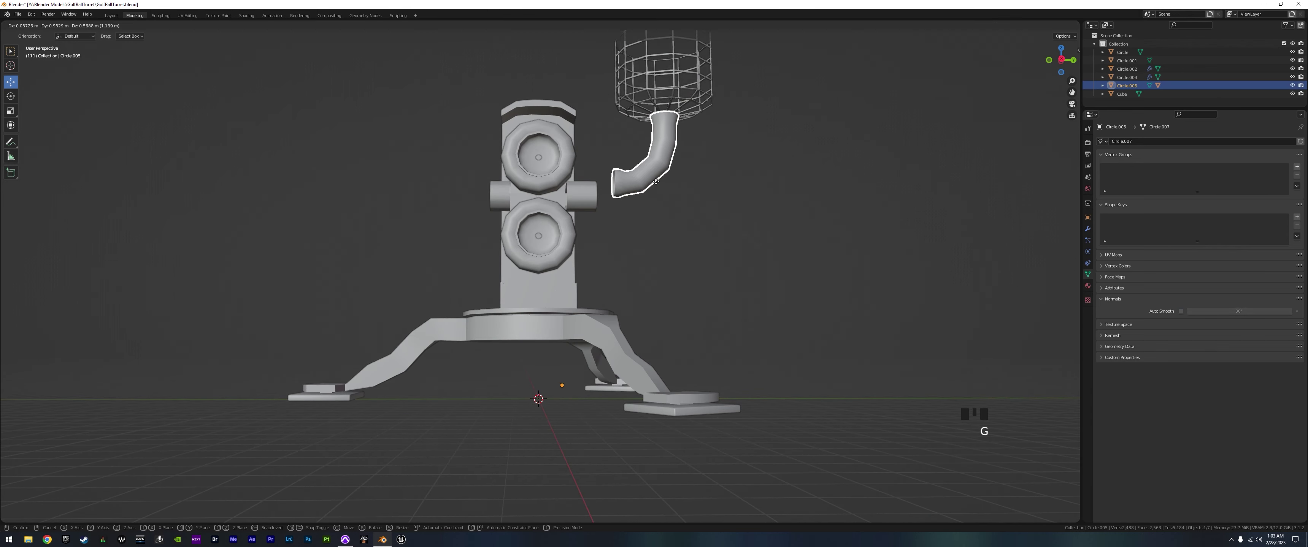
pyautogui.rightClick(625, 273)
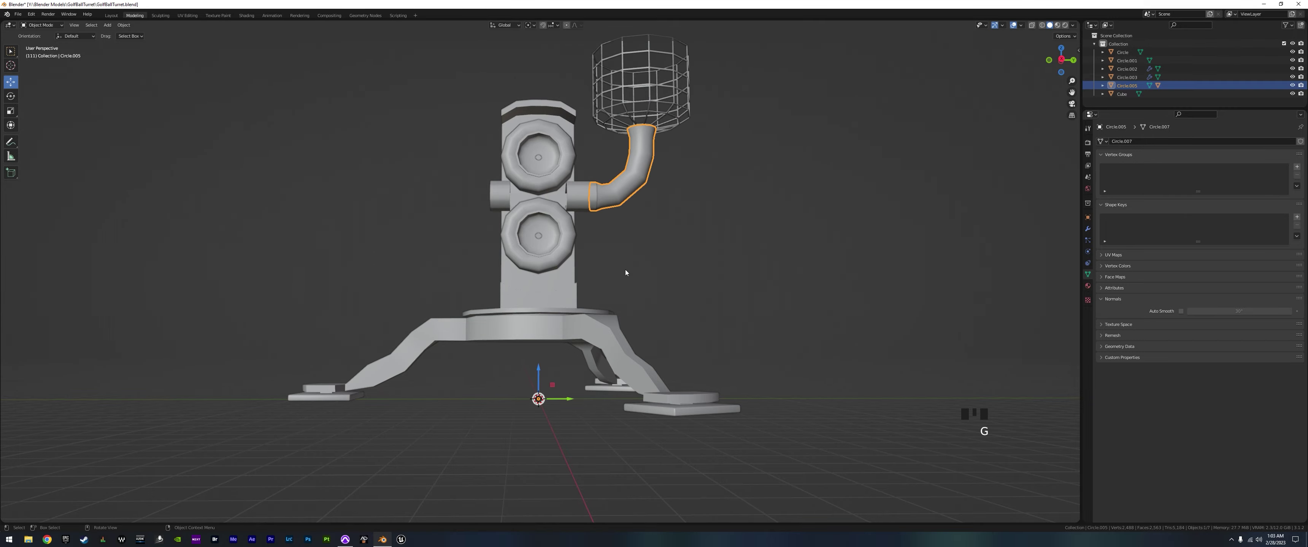
pyautogui.click(604, 333)
pyautogui.press('g')
pyautogui.rightClick(590, 281)
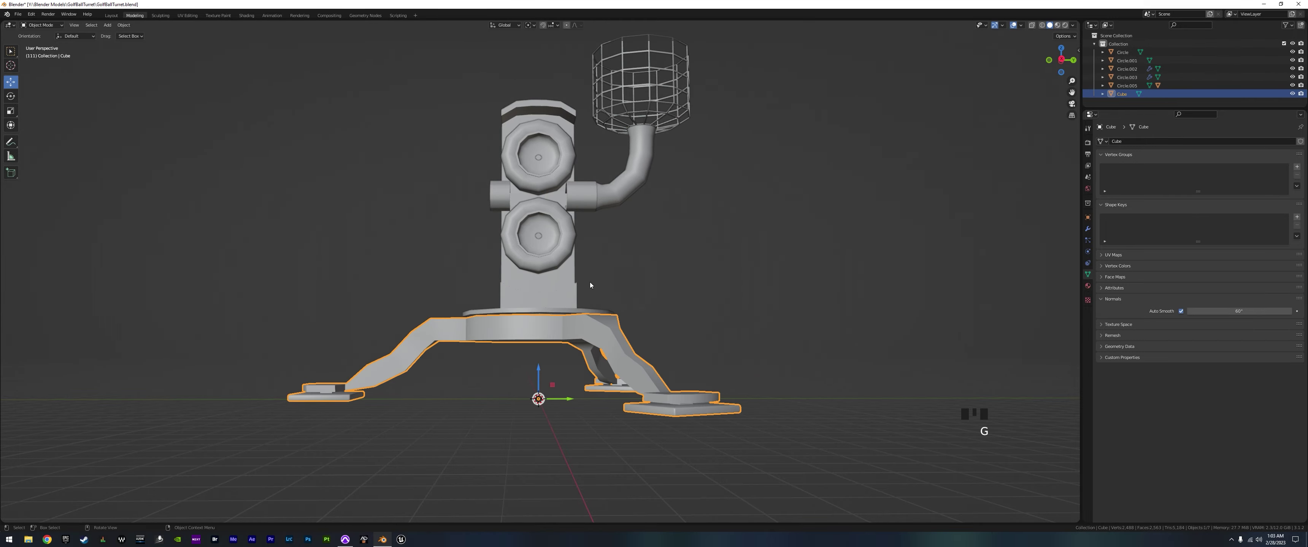
# - Examine the assembled turret with its basket, curved pipe and tripod base from several sides
pyautogui.moveTo(589, 282); pyautogui.dragTo(622, 313, button='middle')
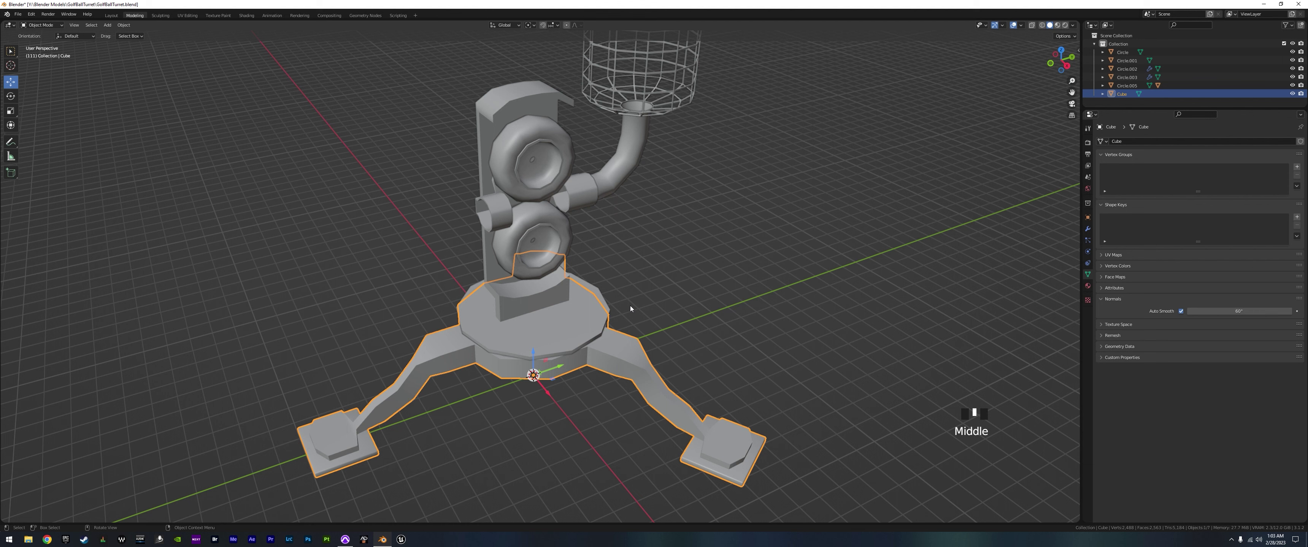
pyautogui.moveTo(471, 318); pyautogui.dragTo(486, 194, button='middle')
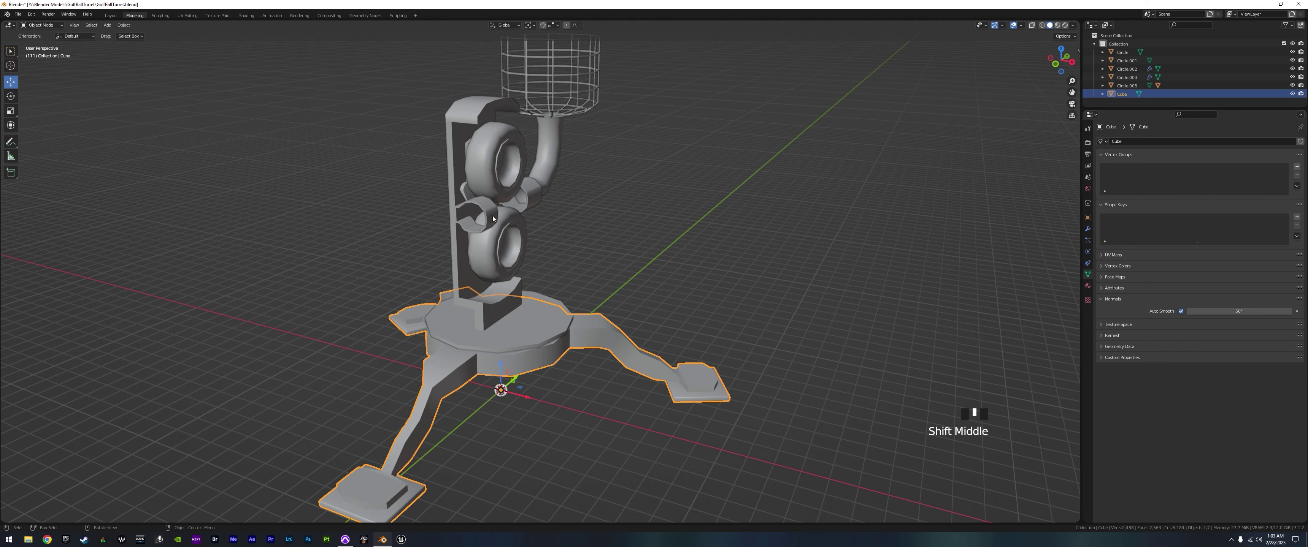
pyautogui.moveTo(493, 219); pyautogui.dragTo(519, 227, button='middle')
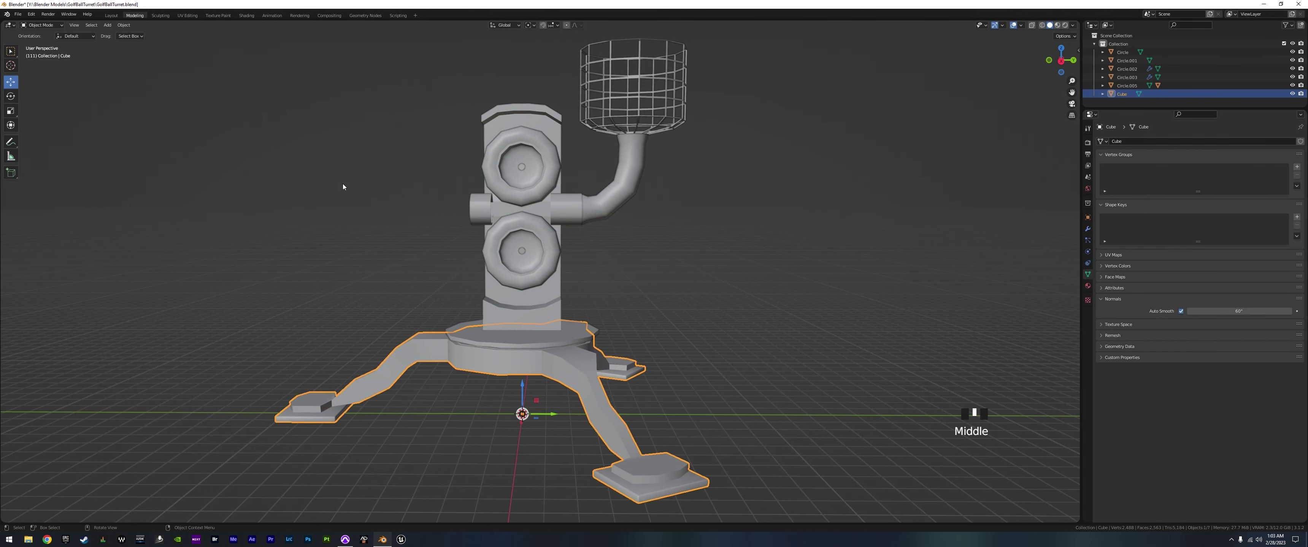
pyautogui.moveTo(502, 374); pyautogui.dragTo(547, 446, button='middle')
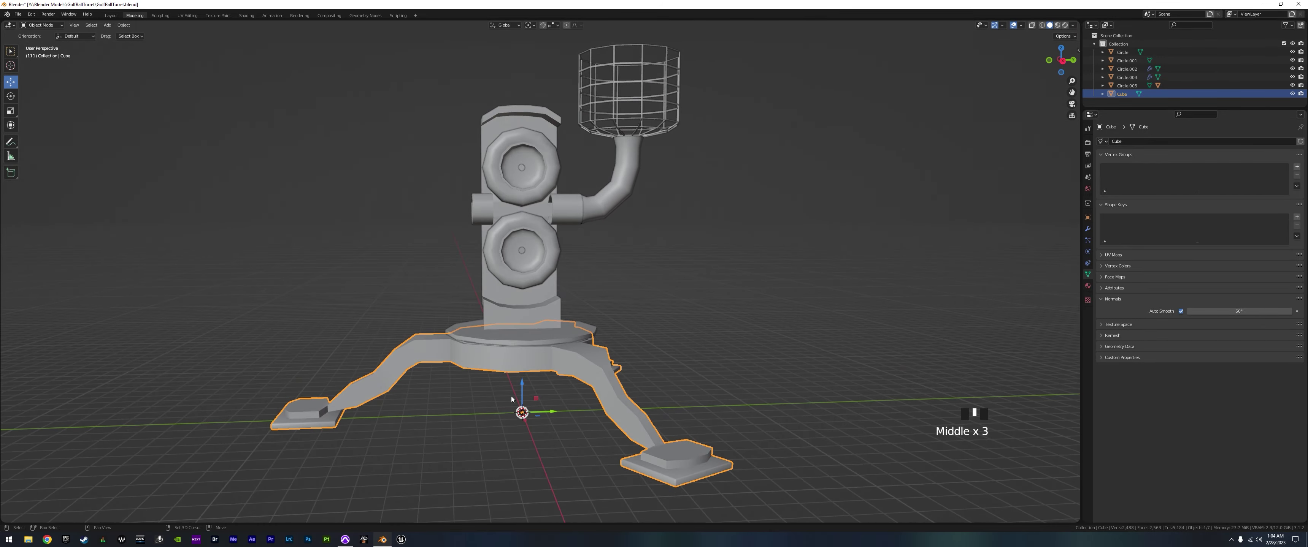
pyautogui.keyDown('shift'); pyautogui.moveTo(512, 399); pyautogui.dragTo(716, 231, button='middle'); pyautogui.keyUp('shift')
pyautogui.scroll(3, 552, 327)
pyautogui.scroll(-3, 577, 321)
pyautogui.scroll(-3, 555, 336)
# - Hide all turret objects and add a mesh cube at the 3D cursor
pyautogui.press('a')
pyautogui.press('h')
pyautogui.scroll(4, 608, 386)
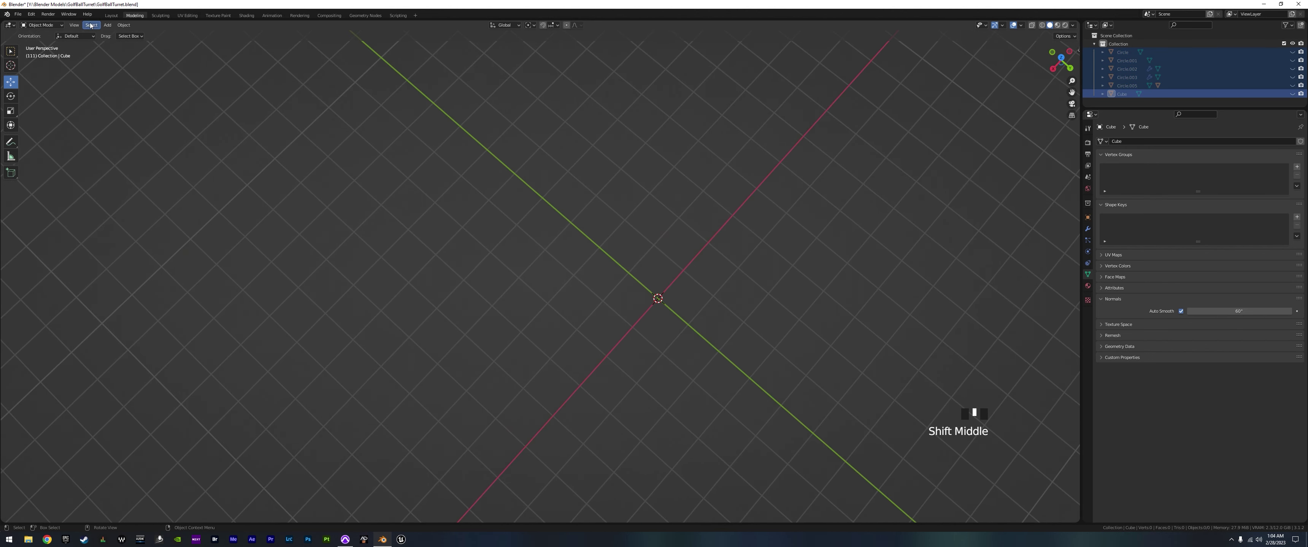
pyautogui.click(108, 25)
pyautogui.moveTo(161, 37)
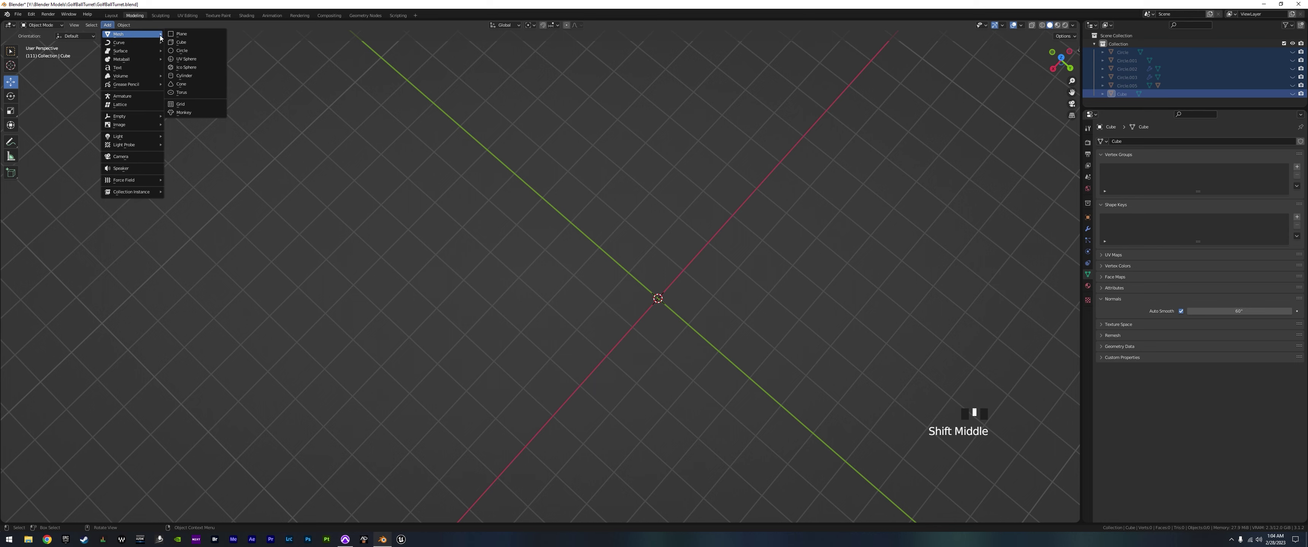
pyautogui.click(199, 43)
pyautogui.moveTo(768, 326)
pyautogui.mouseDown(button='middle')
pyautogui.moveTo(743, 315)
pyautogui.moveTo(755, 328)
pyautogui.mouseUp(button='middle')
pyautogui.press('s')
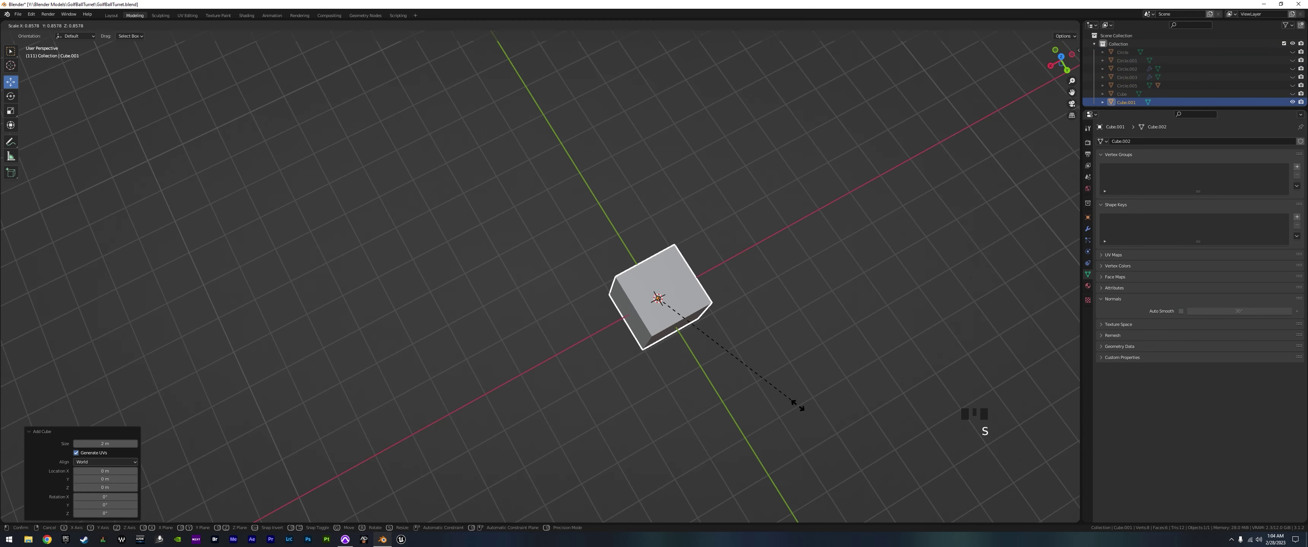
pyautogui.press('s')
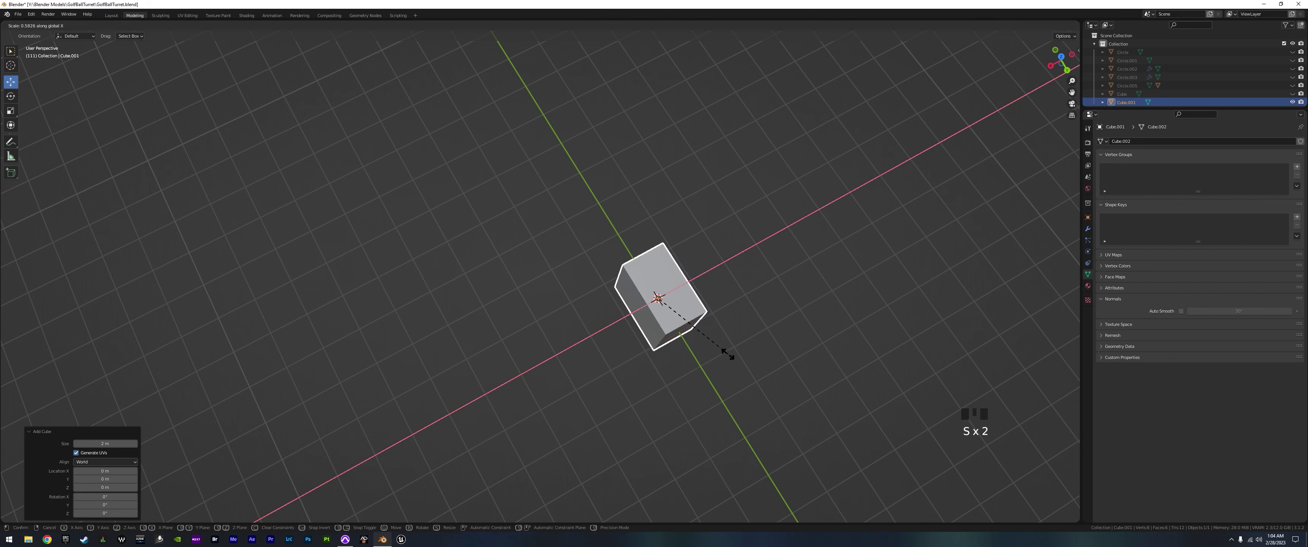
pyautogui.click(758, 384)
# - Scale the new cube to about 0.6 along Y and to about 0.6 along Z
pyautogui.press('s')
pyautogui.press('y')
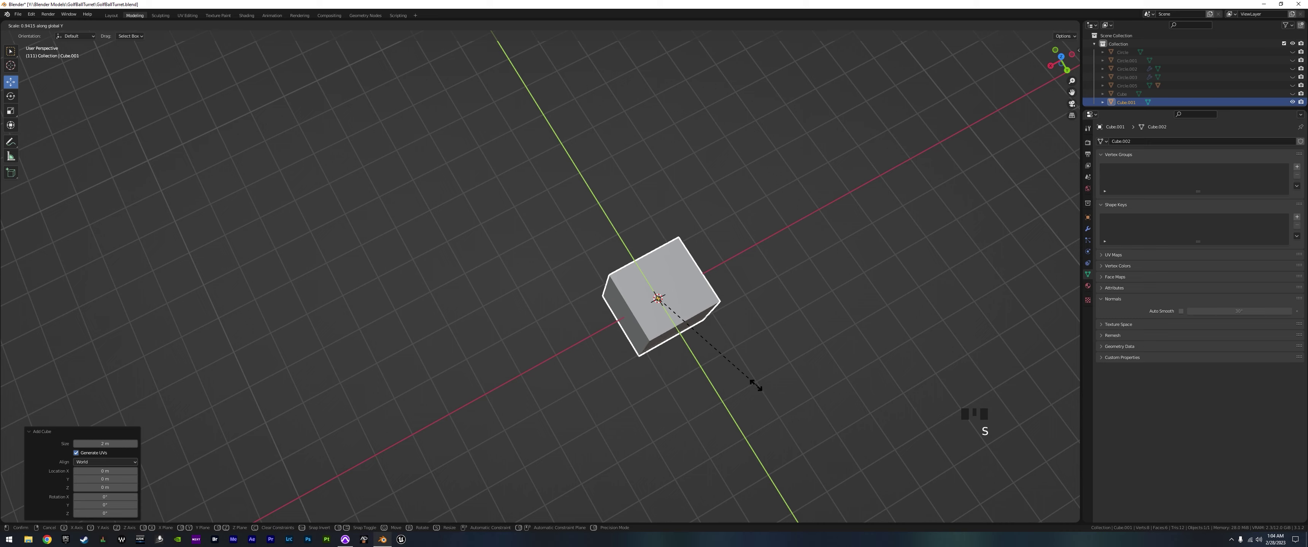
pyautogui.click(723, 357)
pyautogui.moveTo(723, 356)
pyautogui.mouseDown(button='middle')
pyautogui.moveTo(733, 375)
pyautogui.moveTo(733, 342)
pyautogui.mouseUp(button='middle')
pyautogui.press('s')
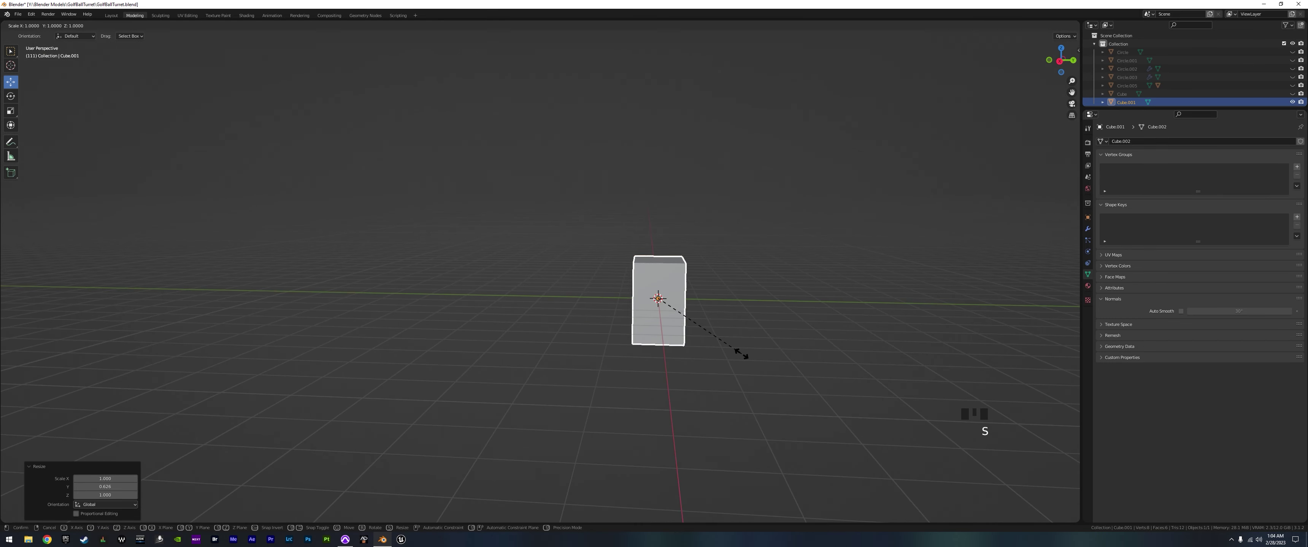
pyautogui.press('z')
pyautogui.click(705, 327)
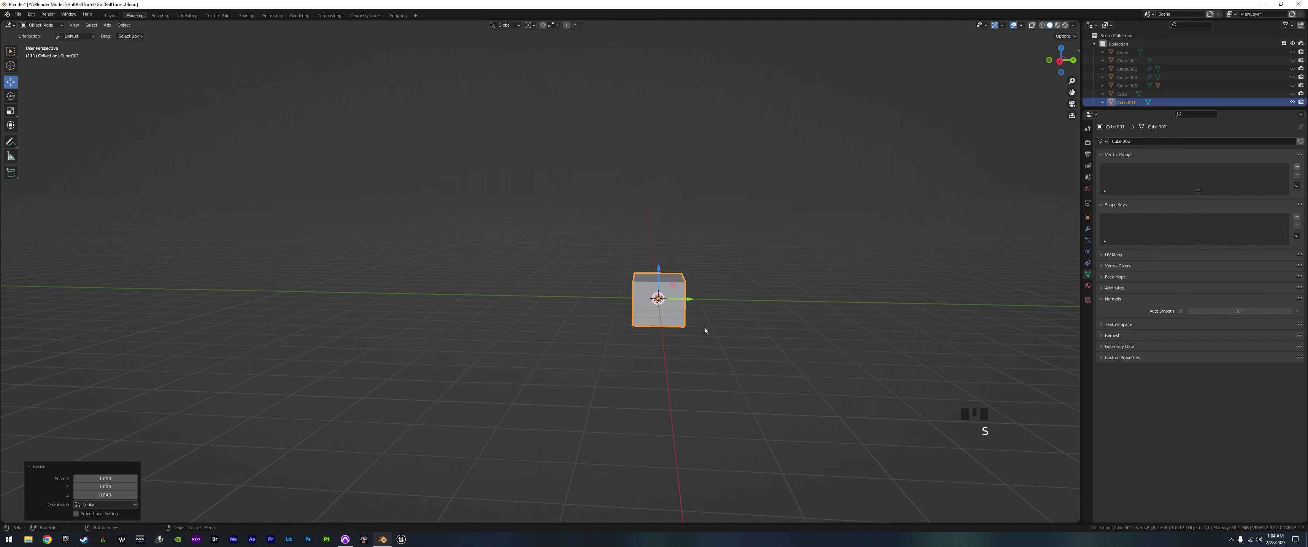
# - Lengthen the cube along Y by about a third and scale its height by about 1.1 along Z
pyautogui.press('s')
pyautogui.moveTo(724, 334); pyautogui.dragTo(731, 336, button='middle')
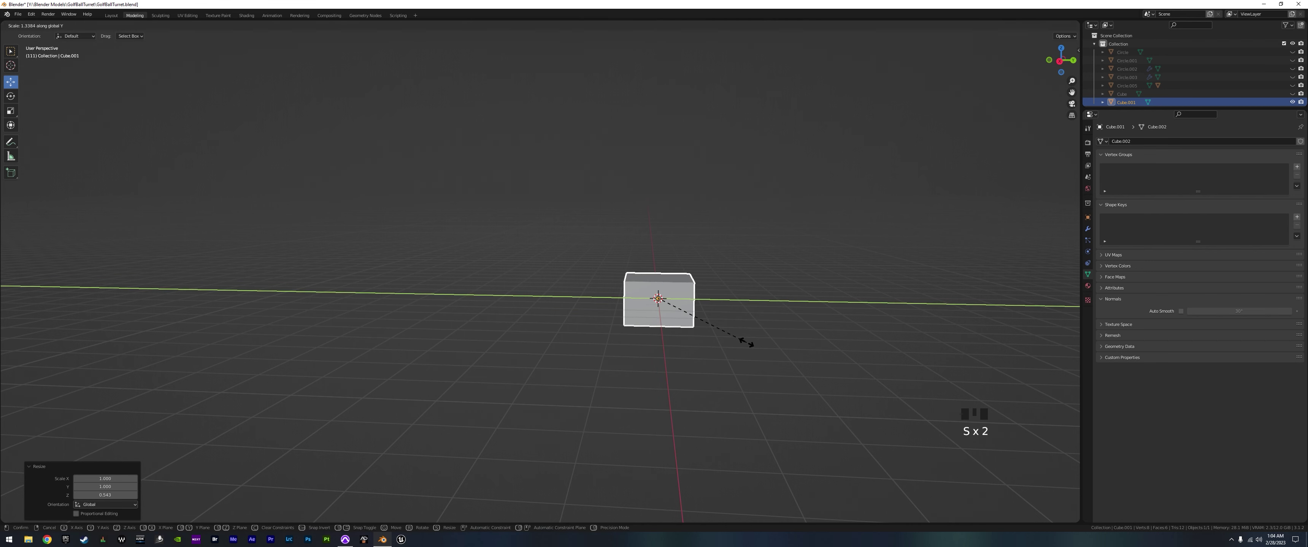
pyautogui.click(807, 340)
pyautogui.moveTo(810, 341); pyautogui.dragTo(803, 343, button='middle')
pyautogui.press('s')
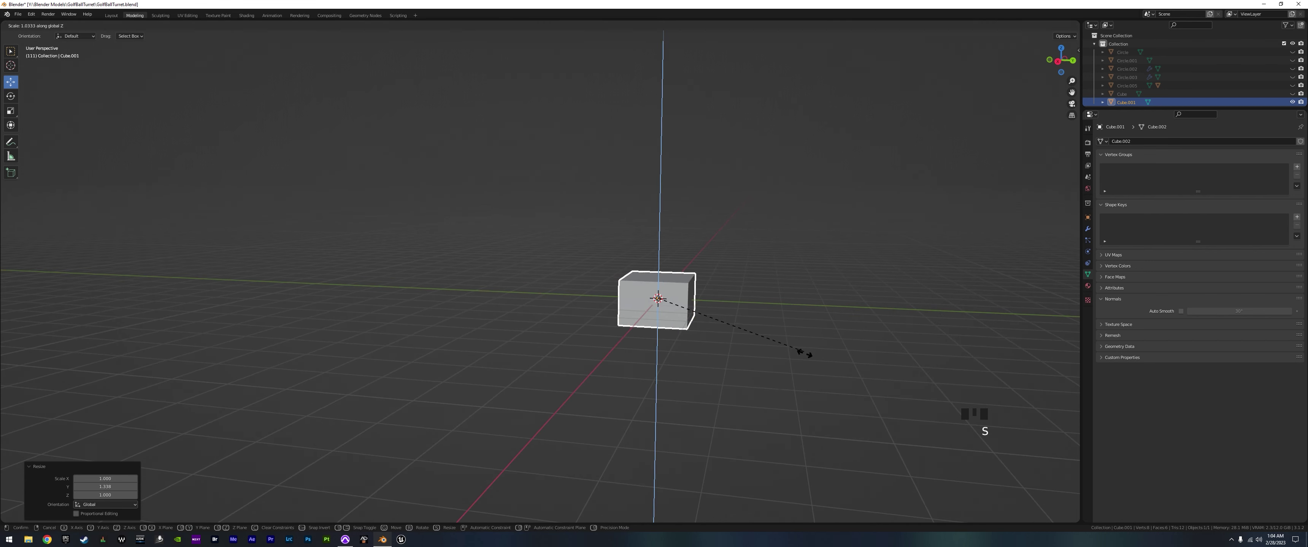
pyautogui.click(820, 373)
# - In Edit Mode, inset the cube's side face at the positive Y end by about 0.045 m
pyautogui.moveTo(823, 375); pyautogui.dragTo(759, 342, button='middle')
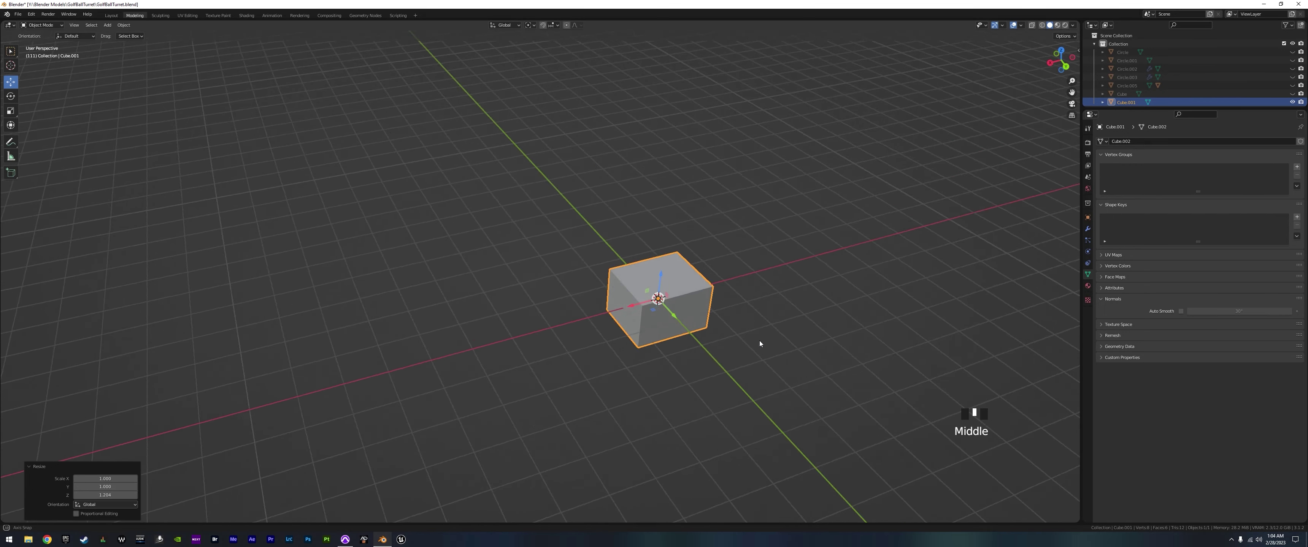
pyautogui.scroll(3, 664, 349)
pyautogui.keyDown('shift'); pyautogui.moveTo(664, 349); pyautogui.dragTo(666, 325, button='middle'); pyautogui.keyUp('shift')
pyautogui.scroll(2, 704, 275)
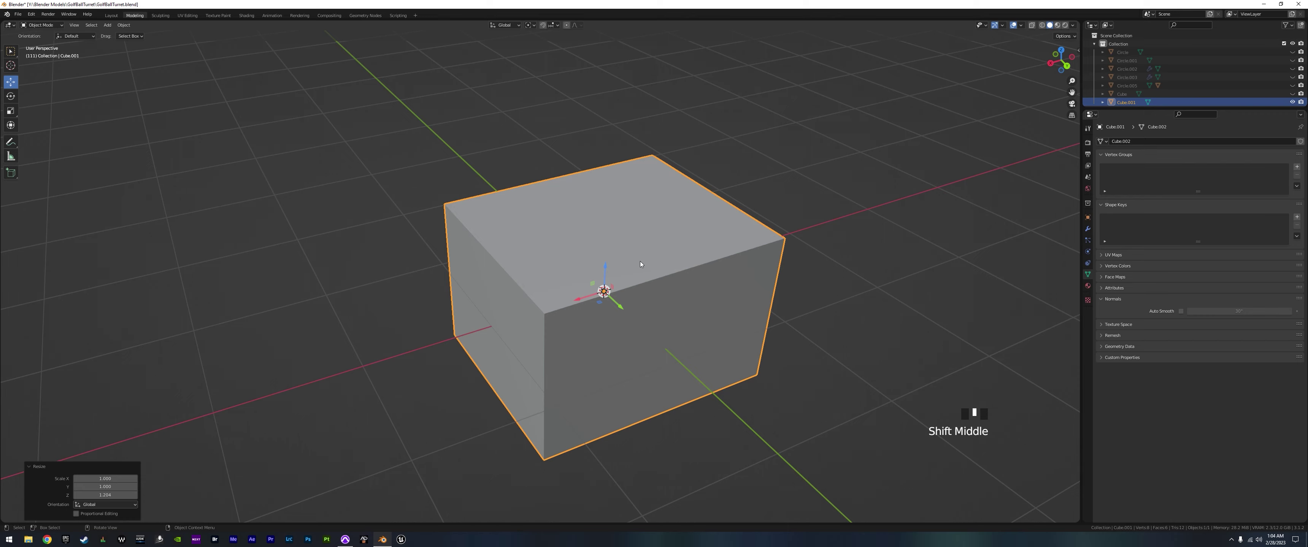
pyautogui.press('Tab')
pyautogui.moveTo(624, 283); pyautogui.dragTo(673, 334, button='middle')
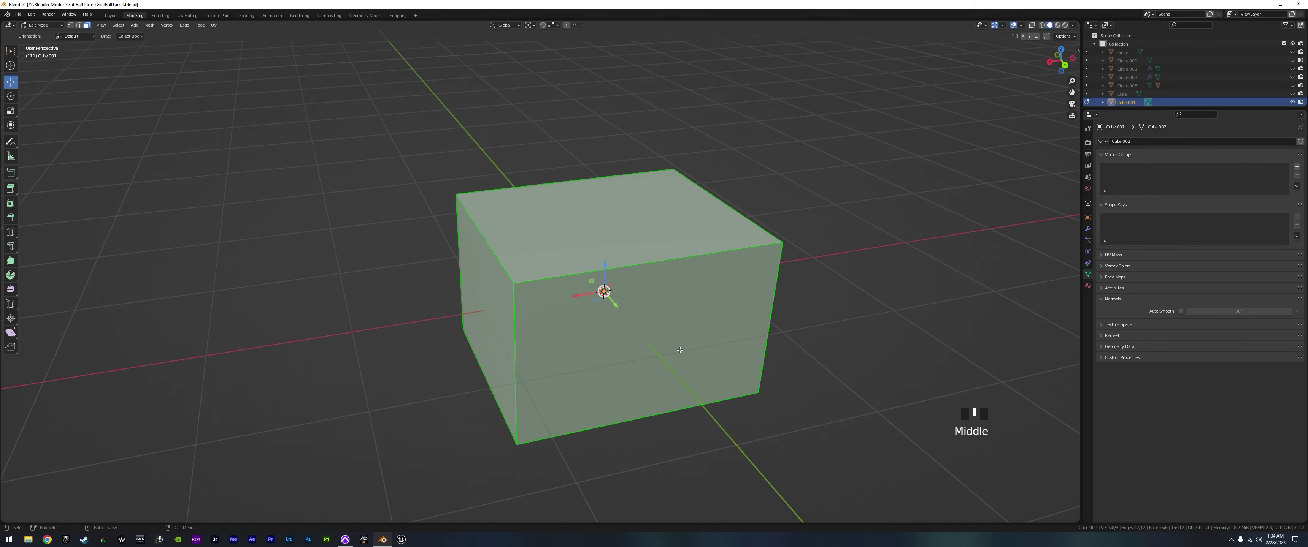
pyautogui.click(680, 349)
pyautogui.moveTo(629, 367); pyautogui.dragTo(650, 345, button='middle')
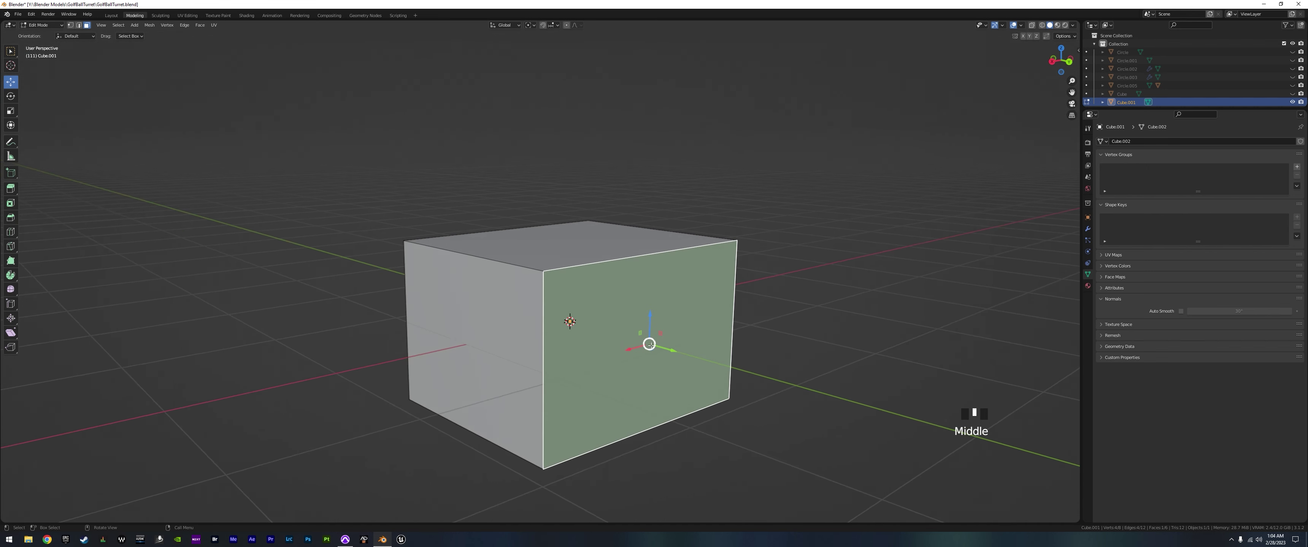
pyautogui.press('i')
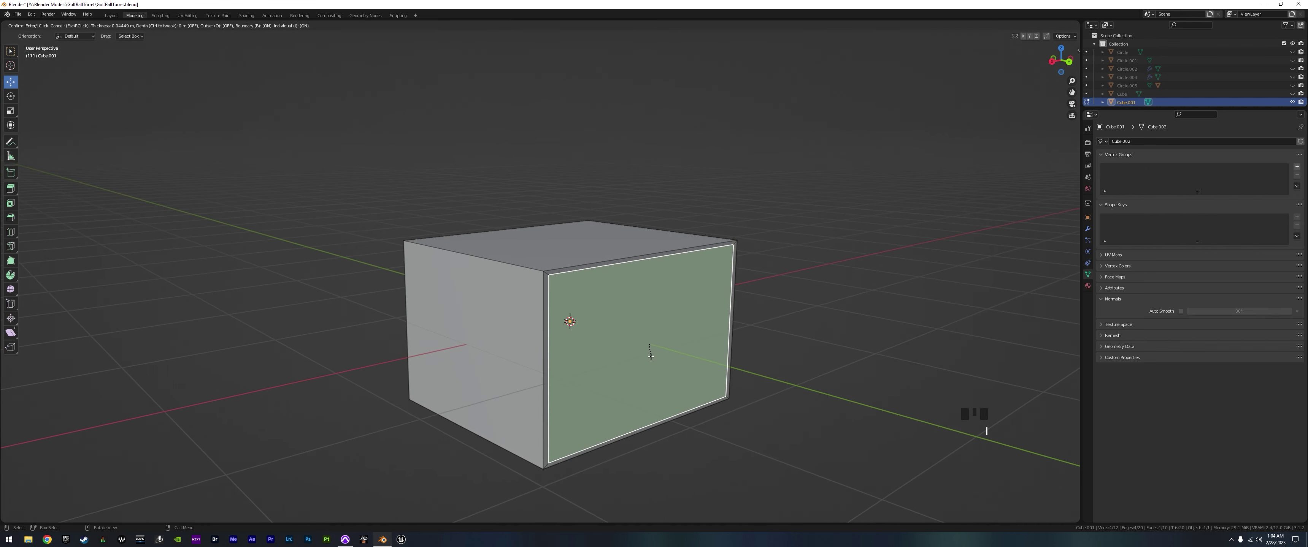
pyautogui.click(649, 356)
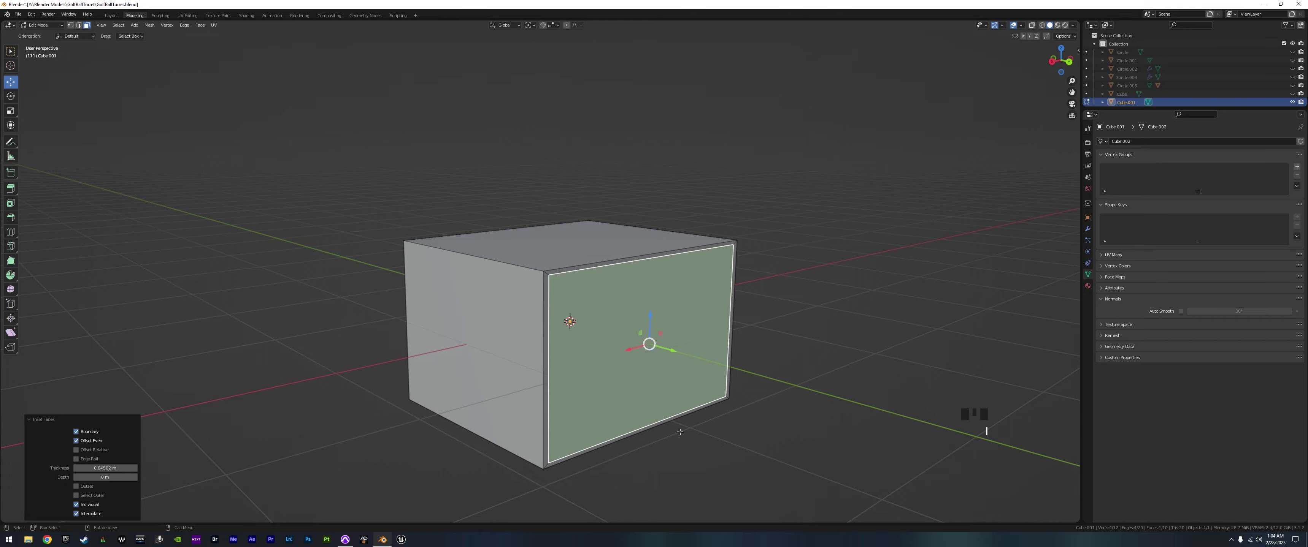
# - Extrude the inset face inward along its normal to hollow the cube into an open box
pyautogui.press('e')
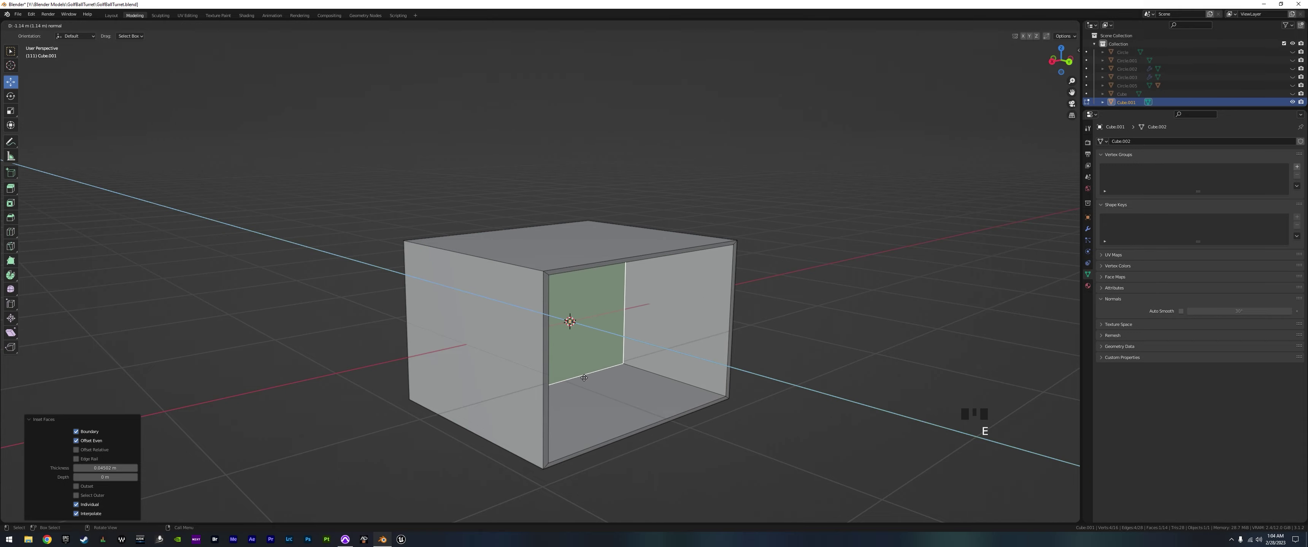
pyautogui.click(584, 378)
pyautogui.moveTo(584, 378); pyautogui.dragTo(642, 422, button='middle')
# - Add two loop cuts across the box's width and scale them apart along X by about 2.6
pyautogui.hotkey('ctrl', 'r')
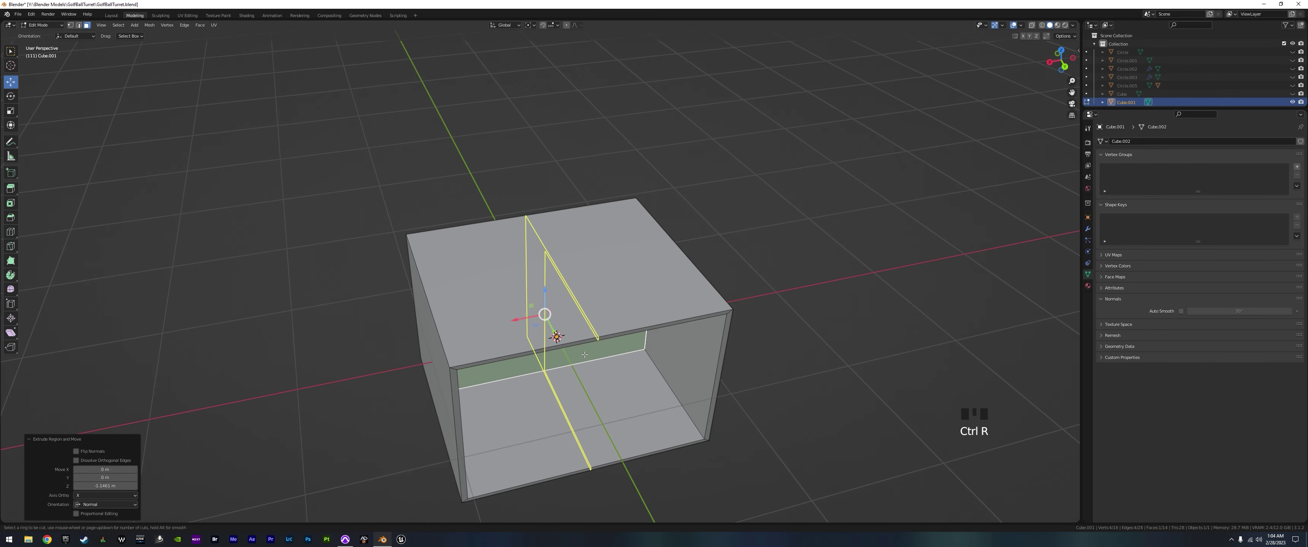
pyautogui.scroll(1, 585, 349)
pyautogui.click(584, 349)
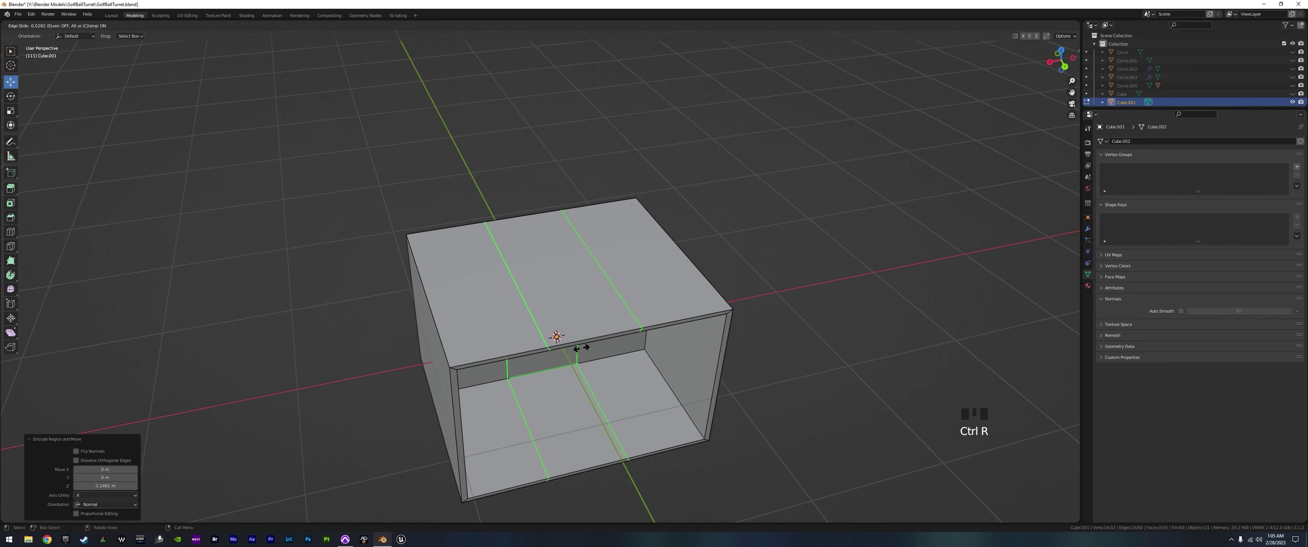
pyautogui.rightClick(628, 369)
pyautogui.press('s')
pyautogui.press('x')
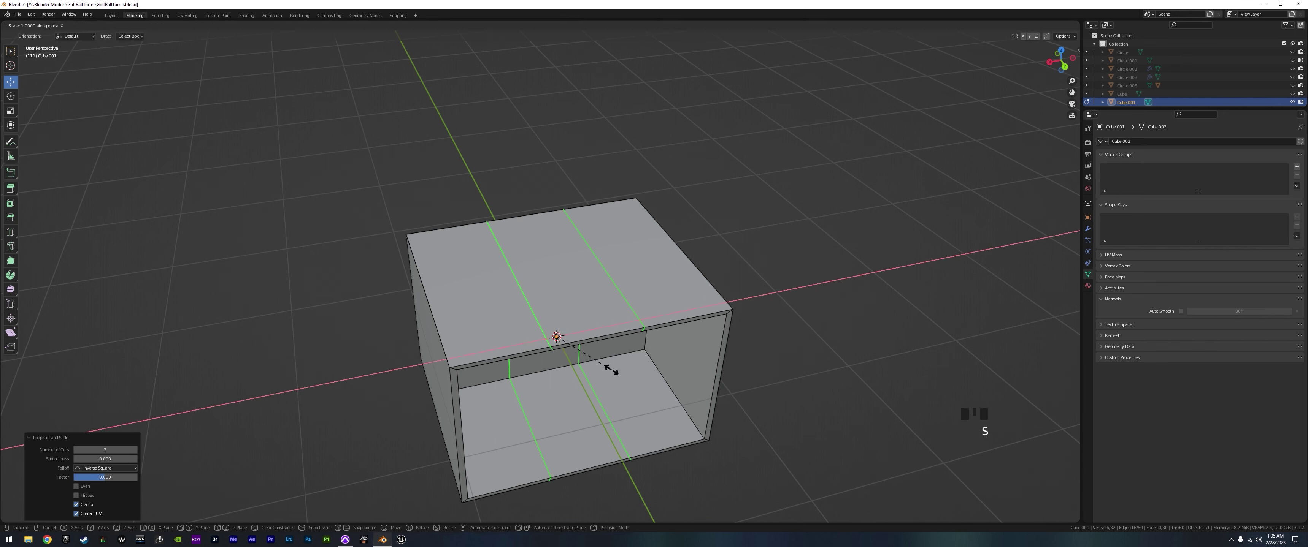
pyautogui.click(709, 415)
# - Add two more loop cuts between the existing pair and spread them along X by about 2.4
pyautogui.moveTo(709, 416); pyautogui.dragTo(660, 403, button='middle')
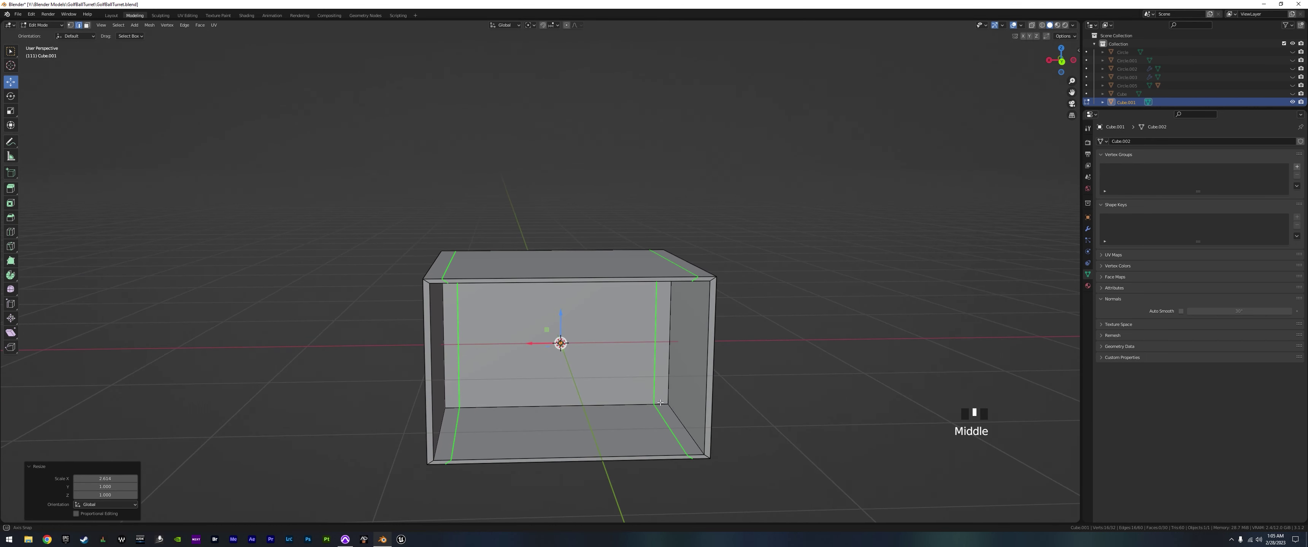
pyautogui.hotkey('ctrl', 'r')
pyautogui.scroll(1, 599, 265)
pyautogui.click(600, 265)
pyautogui.rightClick(599, 265)
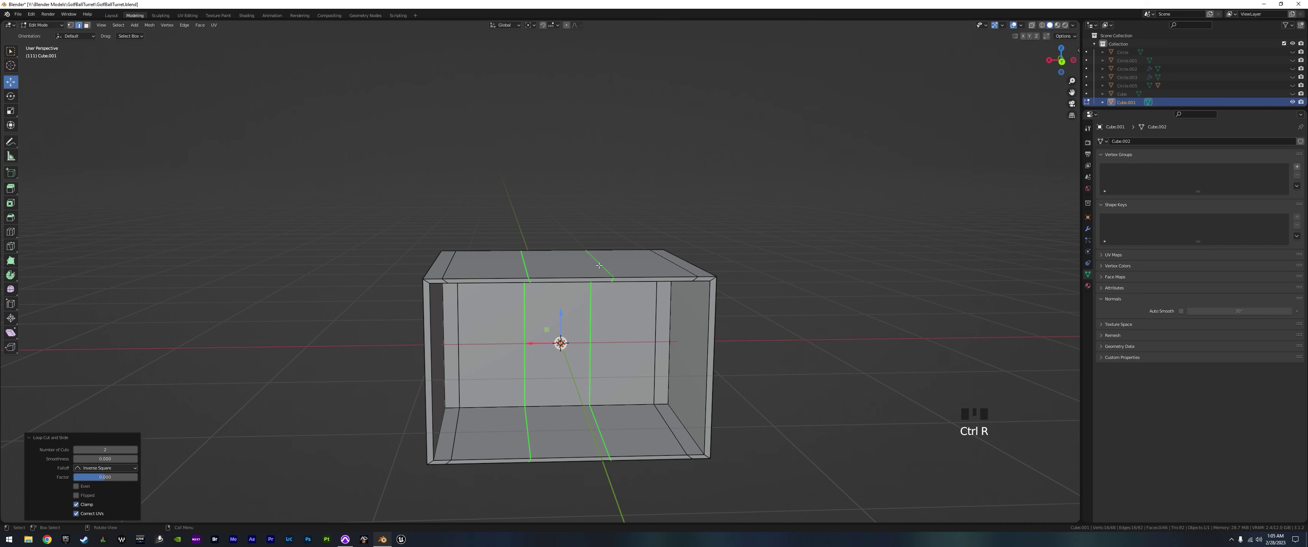
pyautogui.press('s')
pyautogui.press('x')
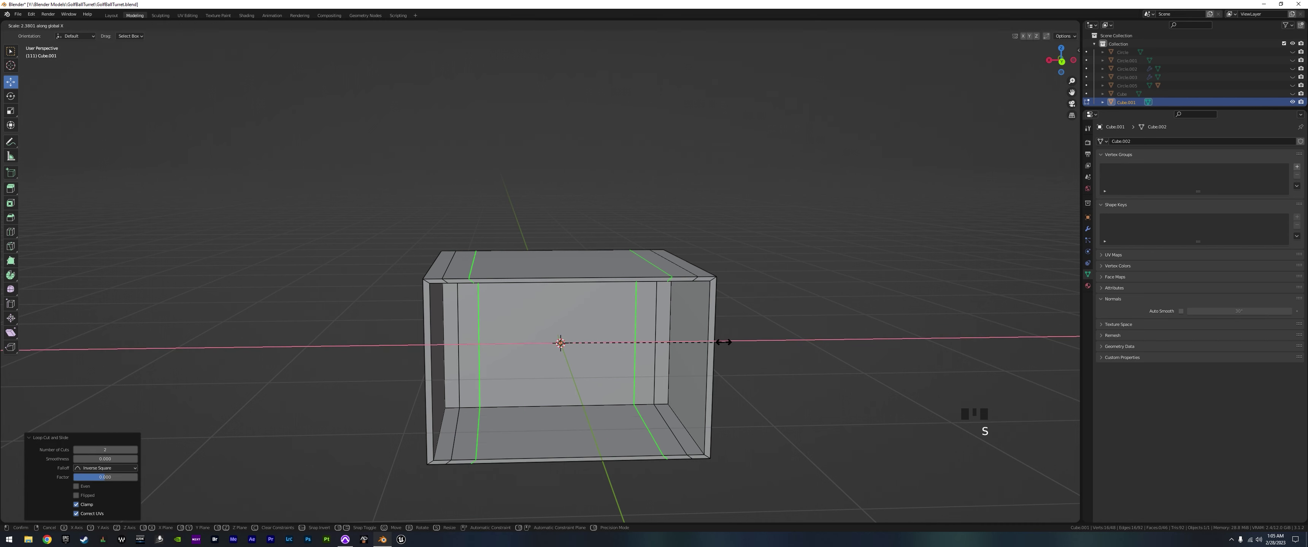
pyautogui.click(723, 346)
# - Show the box in the orthographic back view and turn on X-ray display
pyautogui.moveTo(724, 347); pyautogui.dragTo(701, 351, button='middle')
pyautogui.press('KP_1')
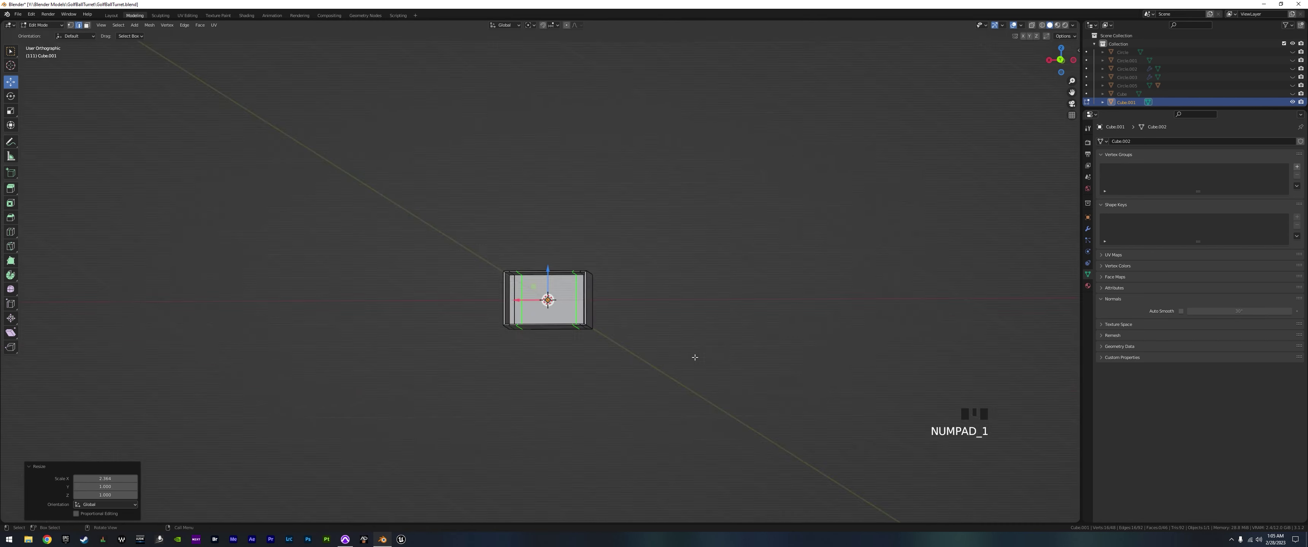
pyautogui.press('KP_3')
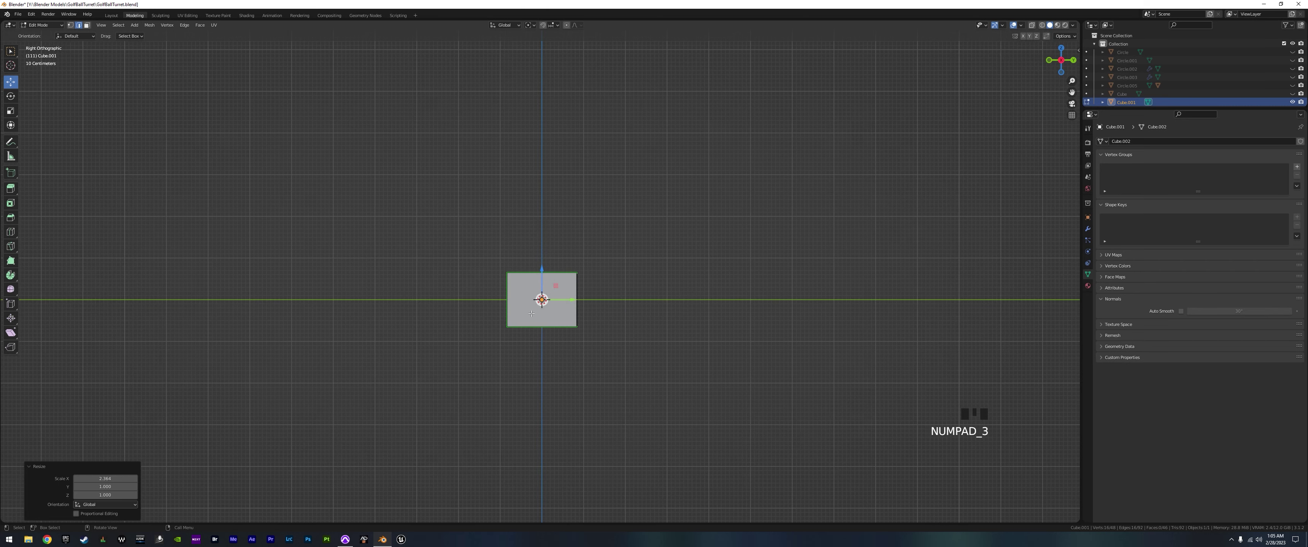
pyautogui.scroll(2, 546, 327)
pyautogui.press('KP_1')
pyautogui.scroll(4, 568, 318)
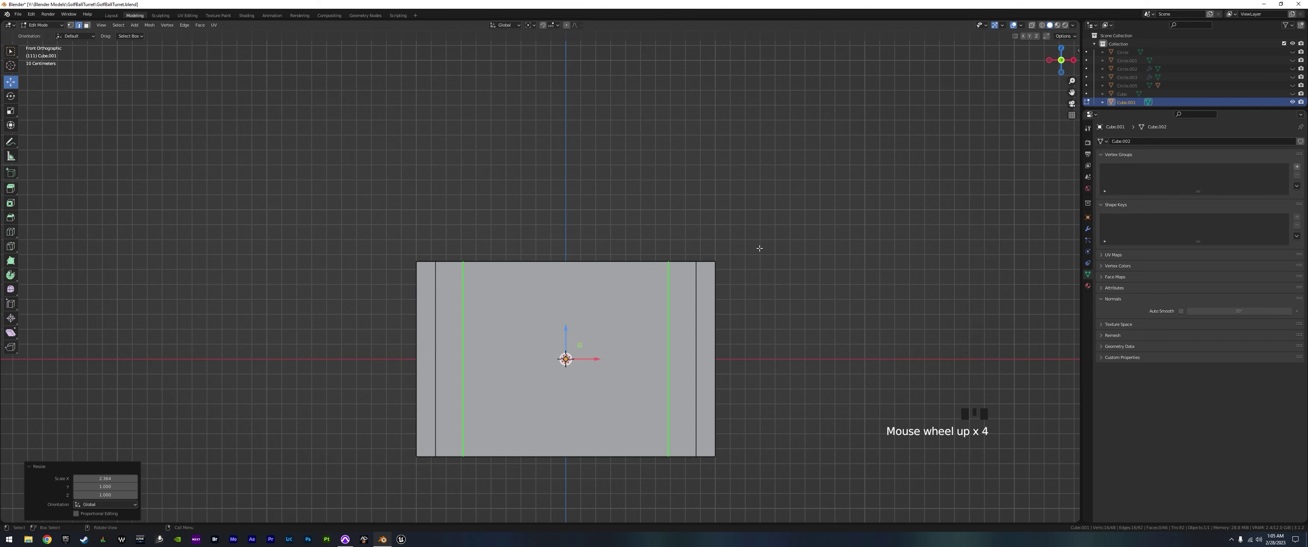
pyautogui.press('ctrl+KP_1')
pyautogui.scroll(1, 631, 325)
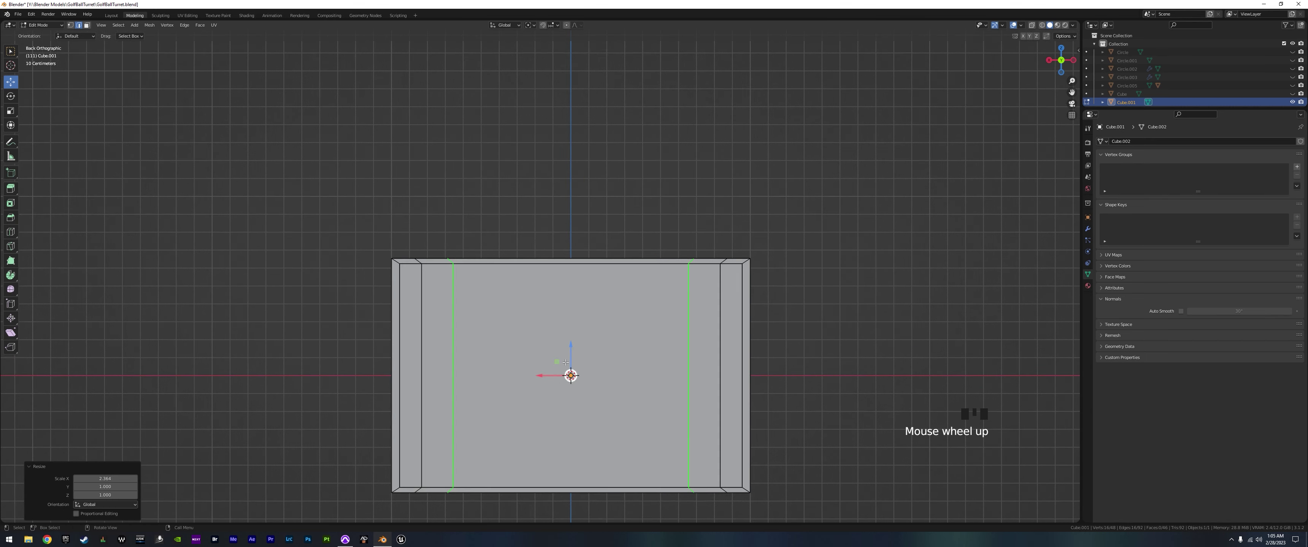
pyautogui.keyDown('shift'); pyautogui.moveTo(631, 325); pyautogui.dragTo(658, 212, button='middle'); pyautogui.keyUp('shift')
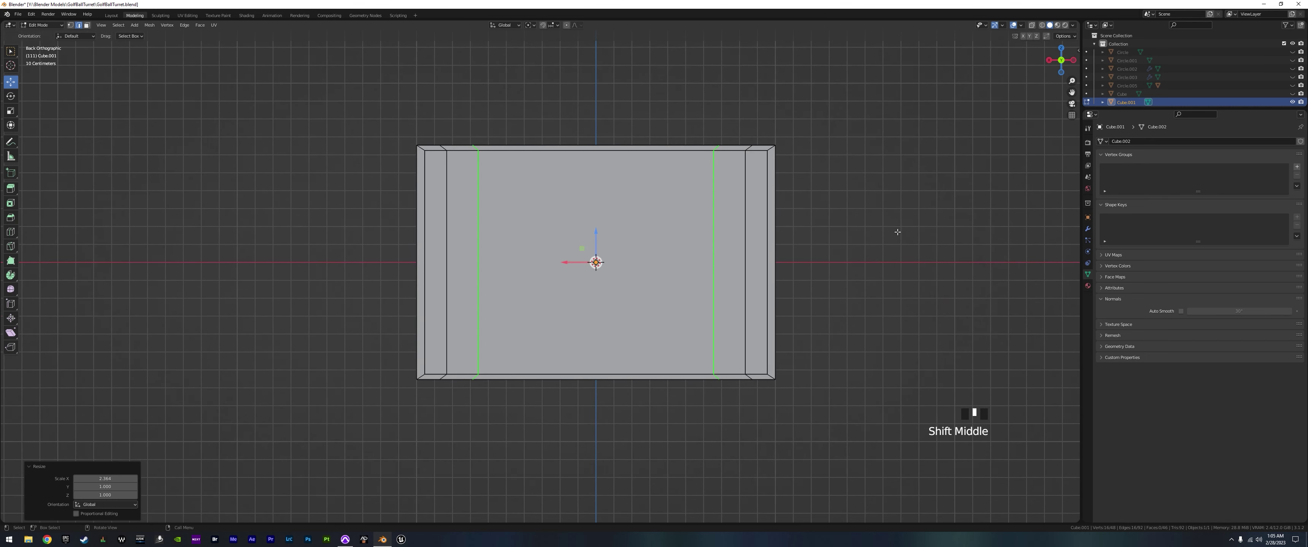
pyautogui.click(1031, 25)
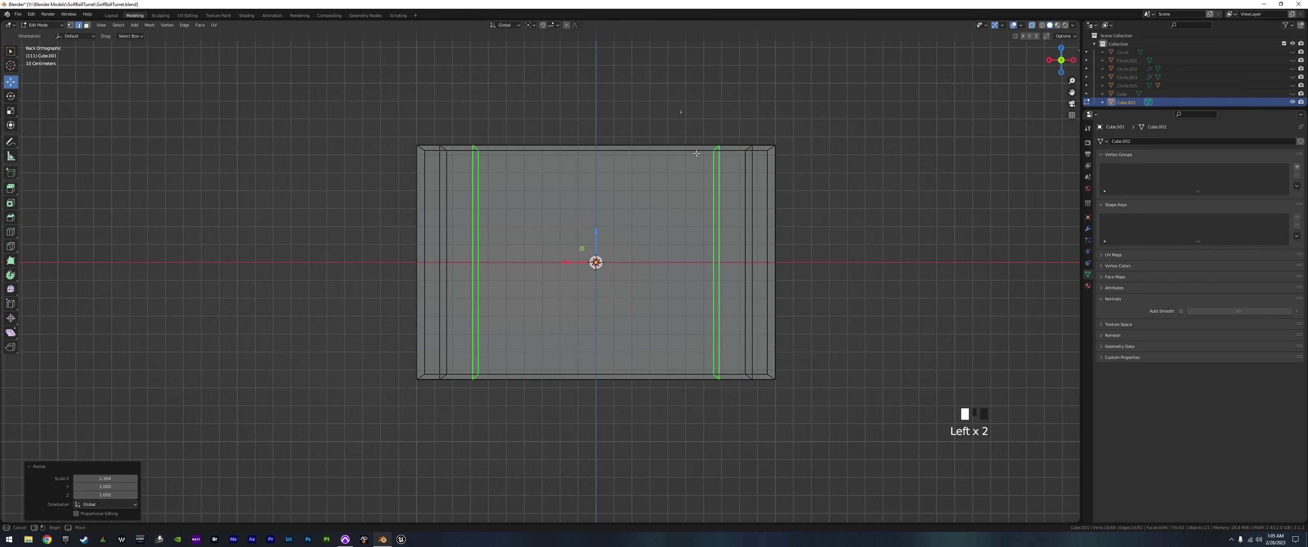
# - Flatten the two slanted edge loops in the box's +Z-lit half on the viewer's right by scaling each to 0 along X
pyautogui.moveTo(680, 108); pyautogui.dragTo(728, 428)
pyautogui.press('s')
pyautogui.press('x')
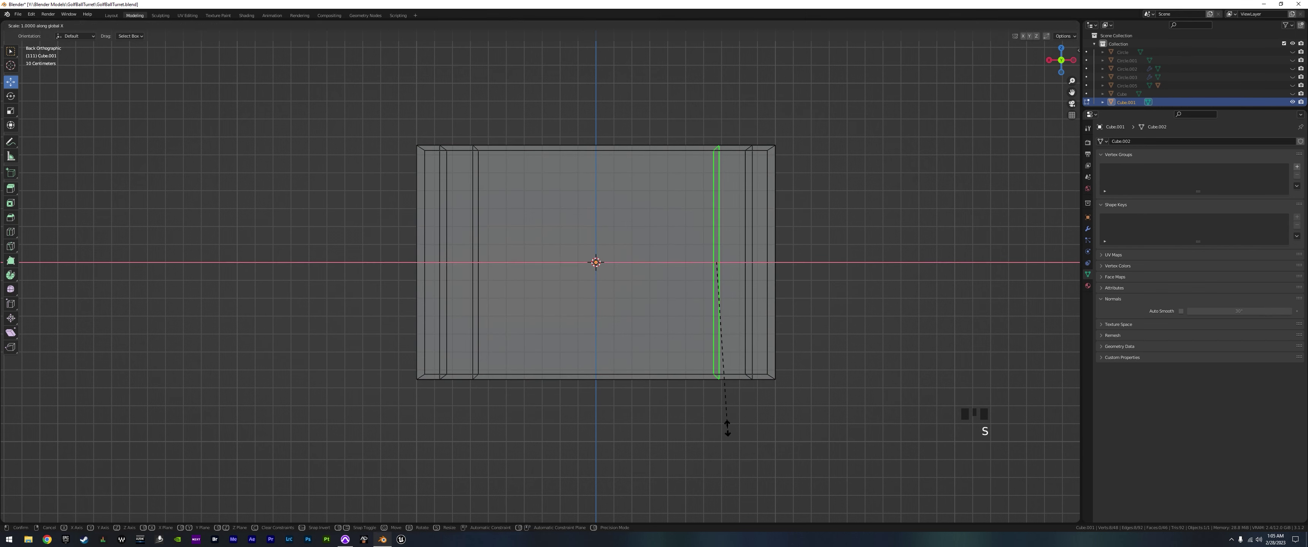
pyautogui.press('0')
pyautogui.press('Return')
pyautogui.moveTo(730, 121); pyautogui.dragTo(764, 404)
pyautogui.press('s')
pyautogui.press('x')
pyautogui.press('0')
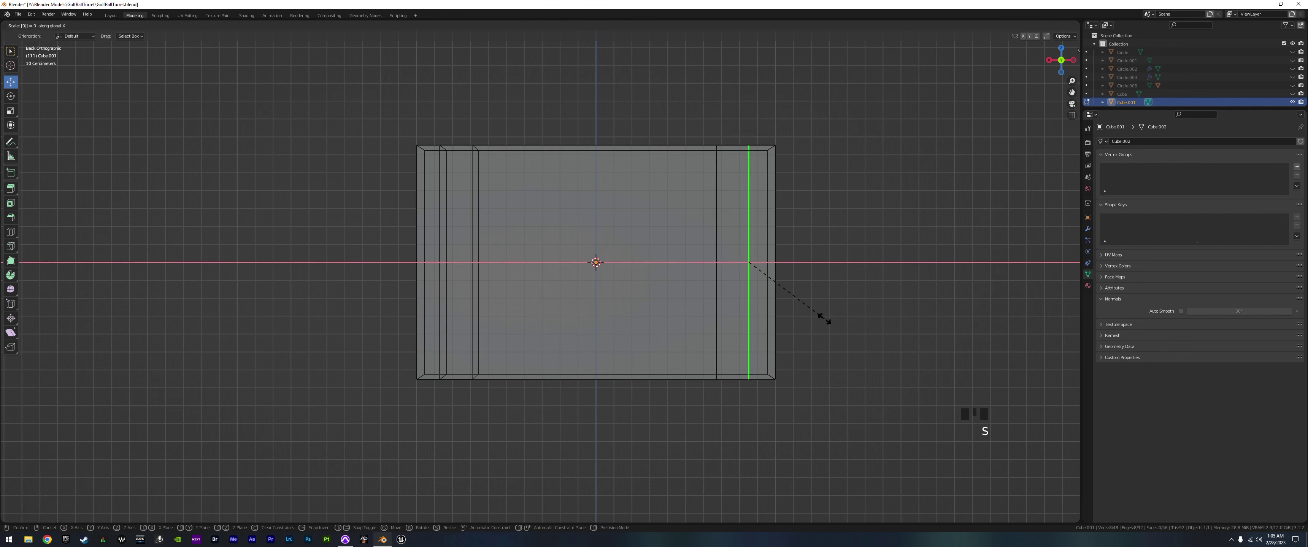
pyautogui.press('Return')
# - Flatten each of the two remaining slanted edge loops near the opposite side wall by scaling them to 0 along X
pyautogui.moveTo(465, 133); pyautogui.dragTo(517, 423)
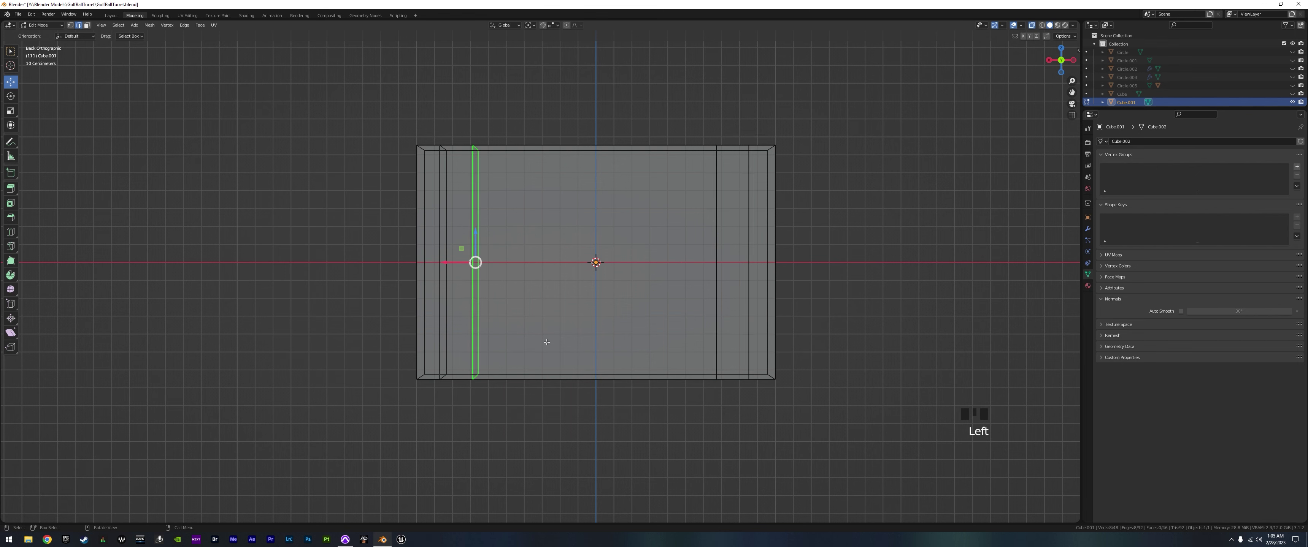
pyautogui.press('s')
pyautogui.press('x')
pyautogui.press('0')
pyautogui.press('Return')
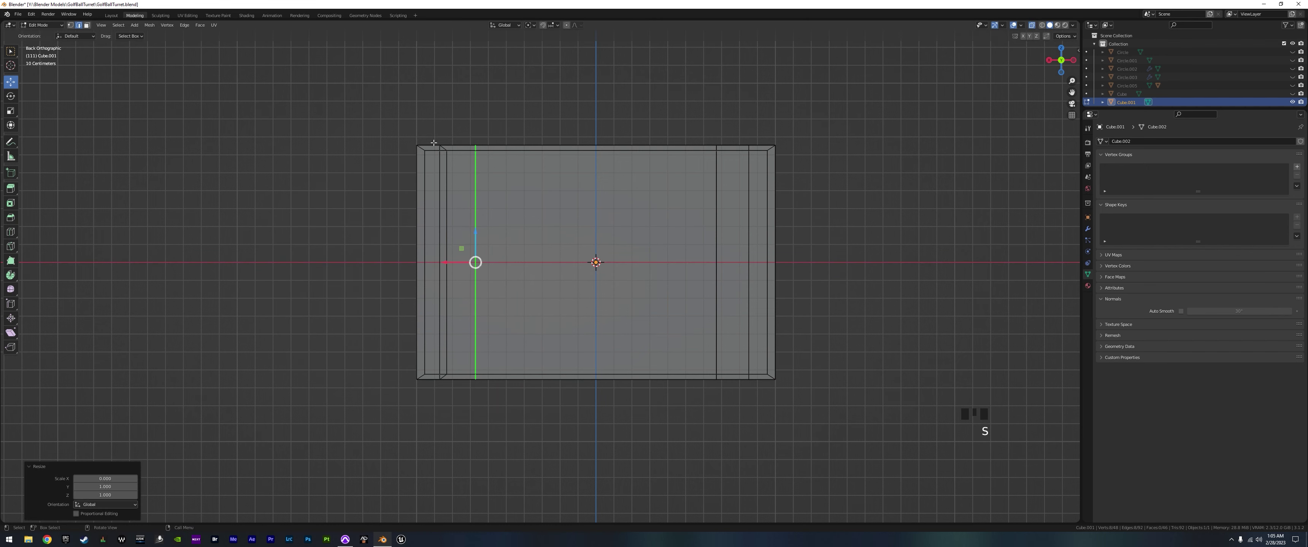
pyautogui.moveTo(431, 132); pyautogui.dragTo(453, 402)
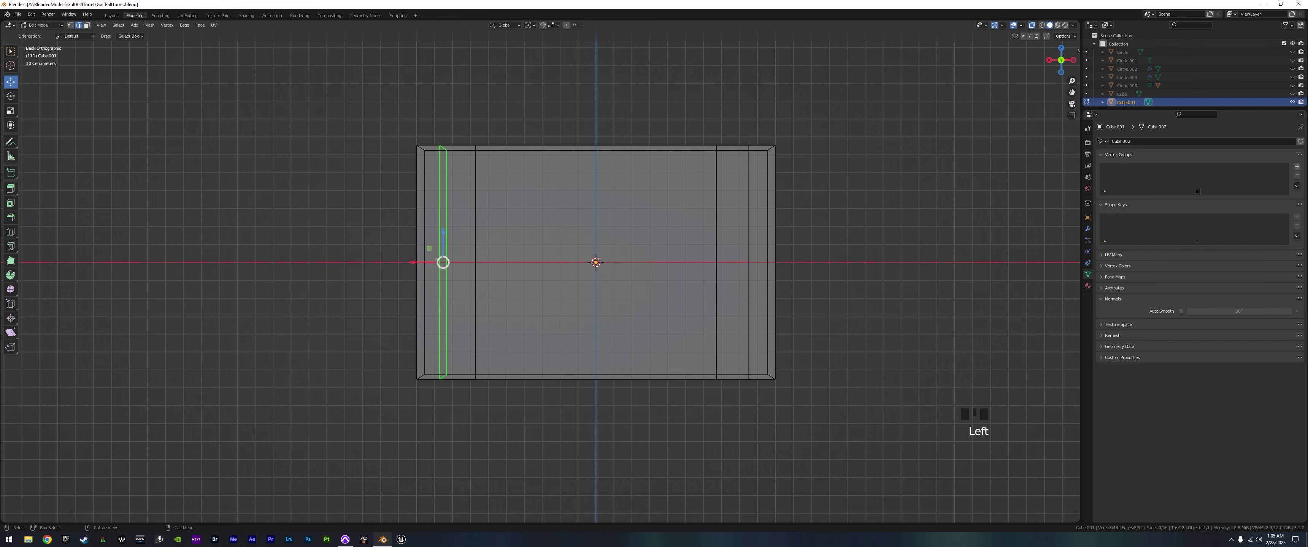
pyautogui.press('s')
pyautogui.press('x')
pyautogui.press('0')
pyautogui.press('Return')
# - Move the middle face of the top panel's front rim back along Y by about 1.06 m and turn off X-ray display
pyautogui.moveTo(444, 260); pyautogui.dragTo(576, 244, button='middle')
pyautogui.scroll(-6, 581, 260)
pyautogui.click(88, 26)
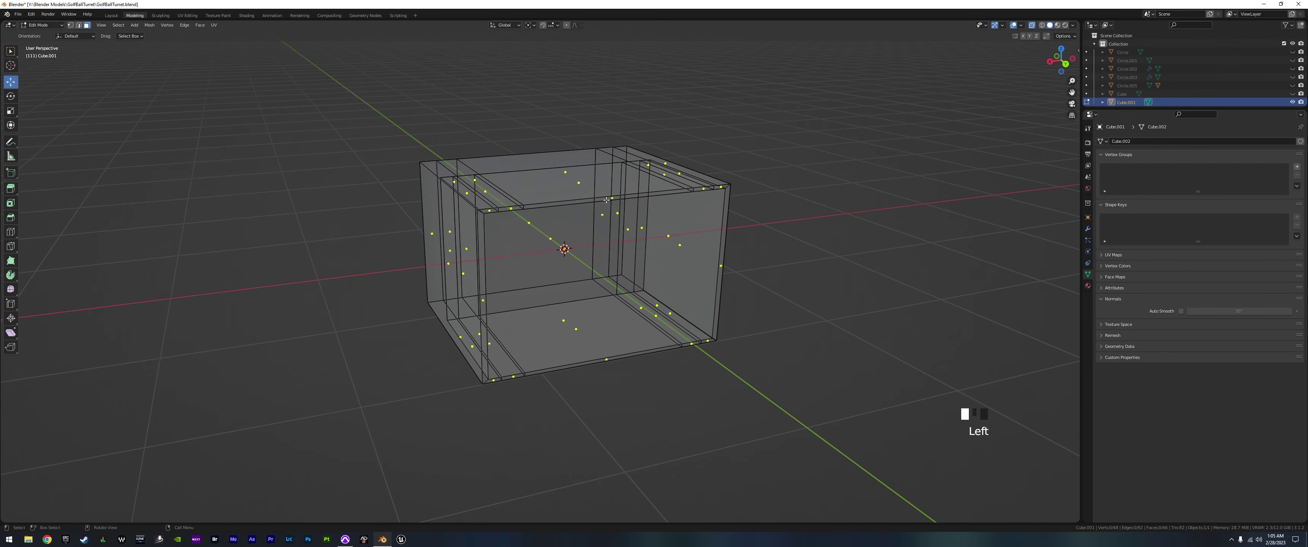
pyautogui.click(611, 200)
pyautogui.moveTo(612, 200); pyautogui.dragTo(637, 217, button='middle')
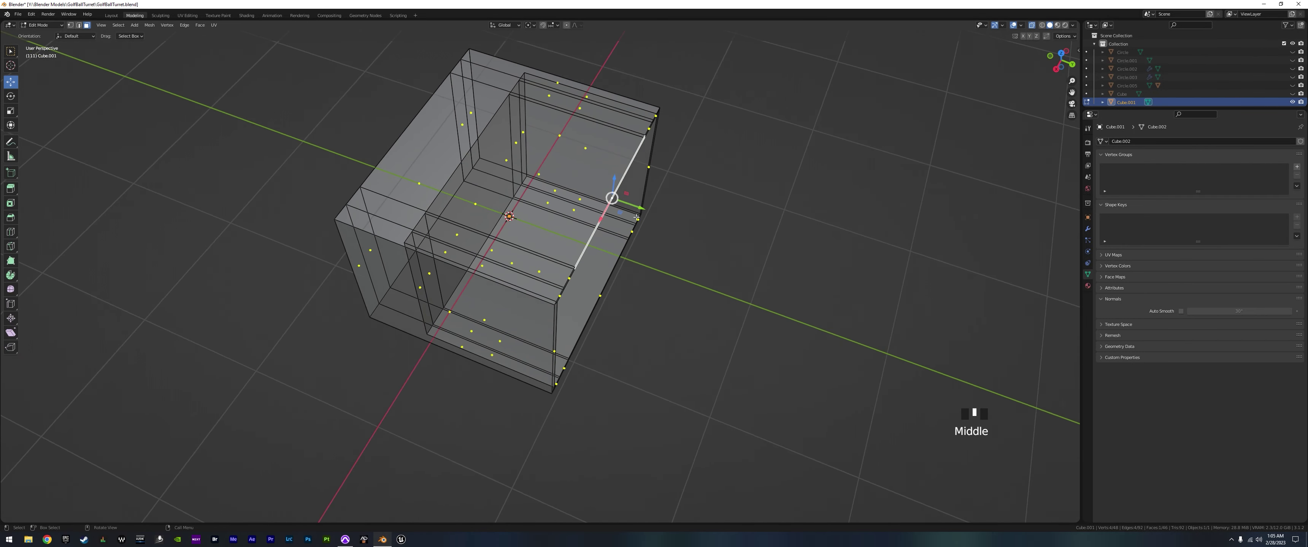
pyautogui.moveTo(642, 209); pyautogui.dragTo(515, 151)
pyautogui.moveTo(515, 151); pyautogui.dragTo(608, 213, button='middle')
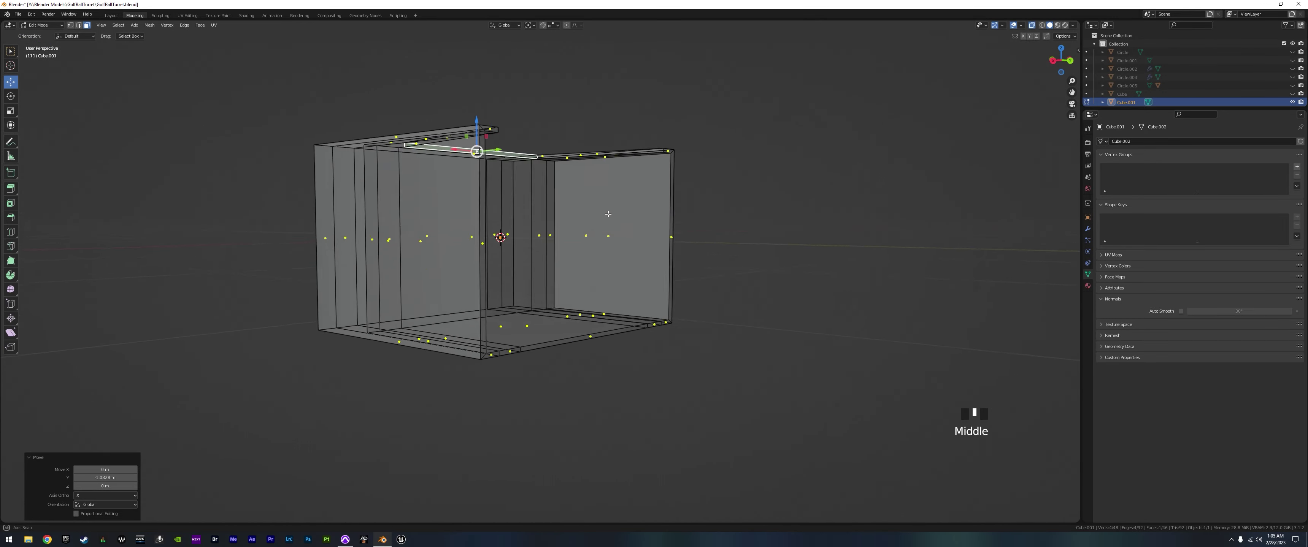
pyautogui.click(1031, 24)
# - Try a loop cut slid close to the box's open front edge and save the file
pyautogui.moveTo(685, 224); pyautogui.dragTo(763, 247, button='middle')
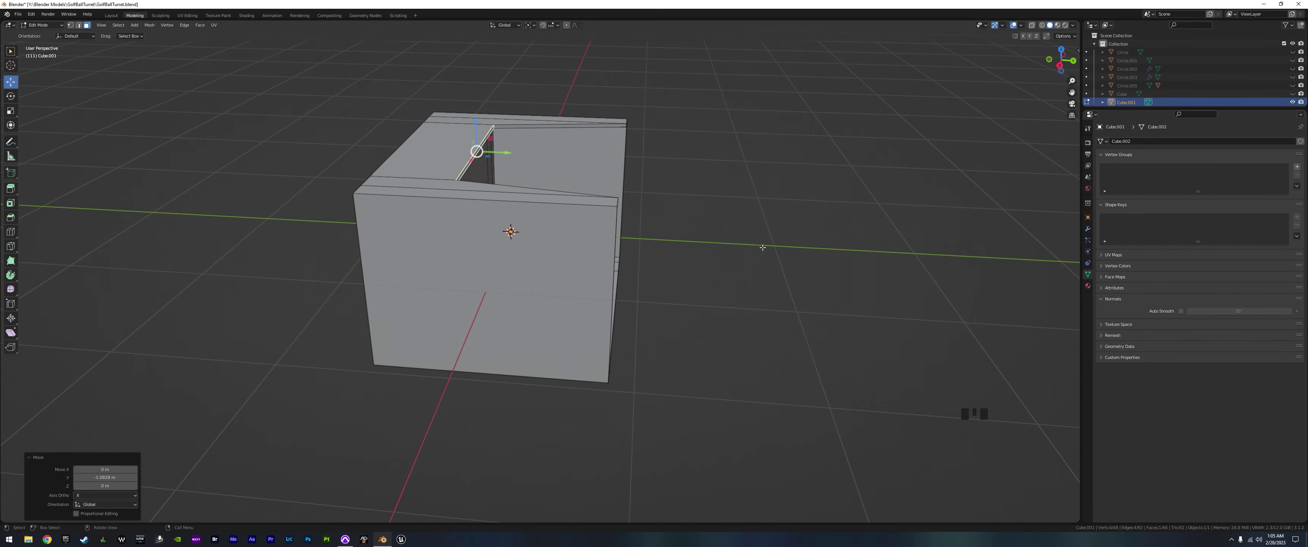
pyautogui.hotkey('ctrl', 'r')
pyautogui.click(577, 244)
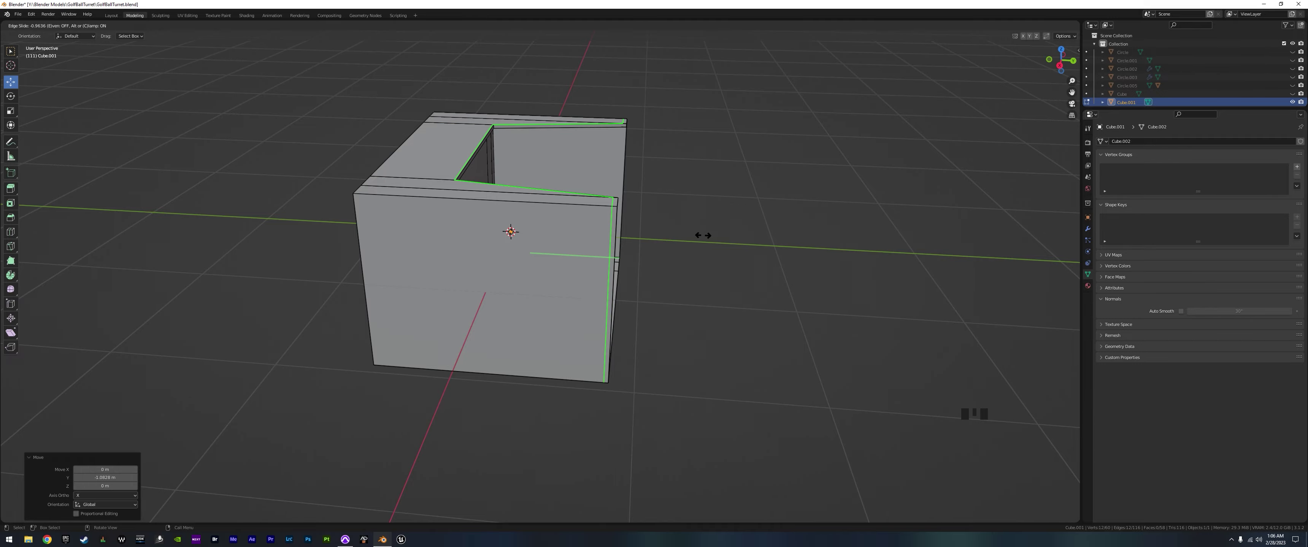
pyautogui.click(702, 235)
pyautogui.moveTo(702, 234); pyautogui.dragTo(666, 251, button='middle')
pyautogui.hotkey('ctrl', 's')
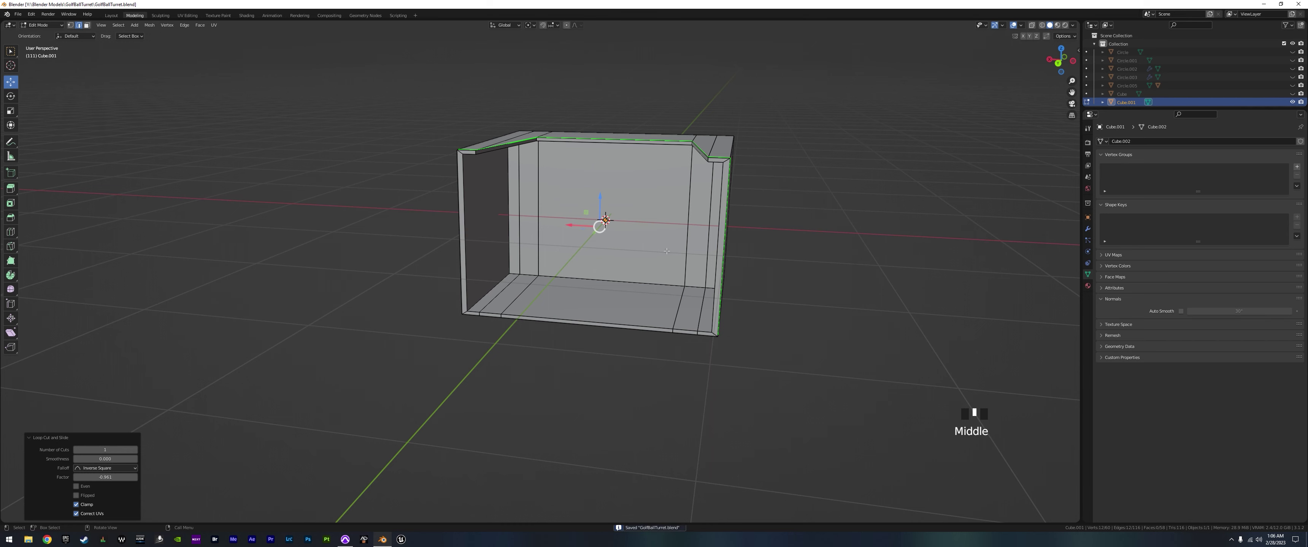
pyautogui.hotkey('ctrl', 'z')
# - Add one centred loop cut running across the box's floor and side walls, parallel to the open front
pyautogui.moveTo(666, 251); pyautogui.dragTo(710, 271, button='middle')
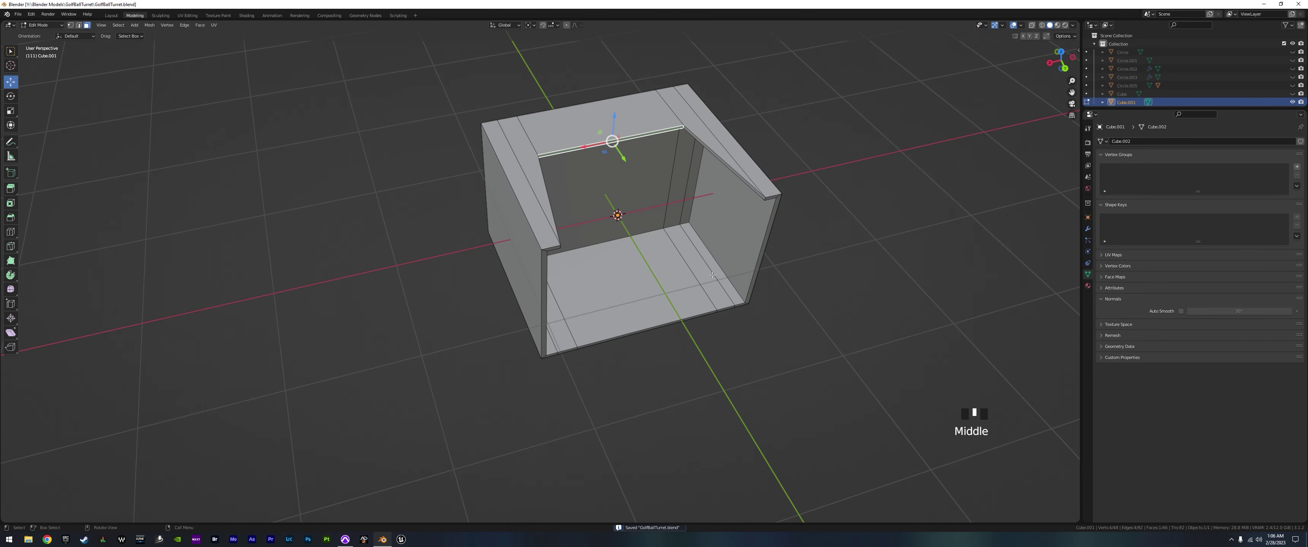
pyautogui.hotkey('ctrl', 'r')
pyautogui.click(718, 282)
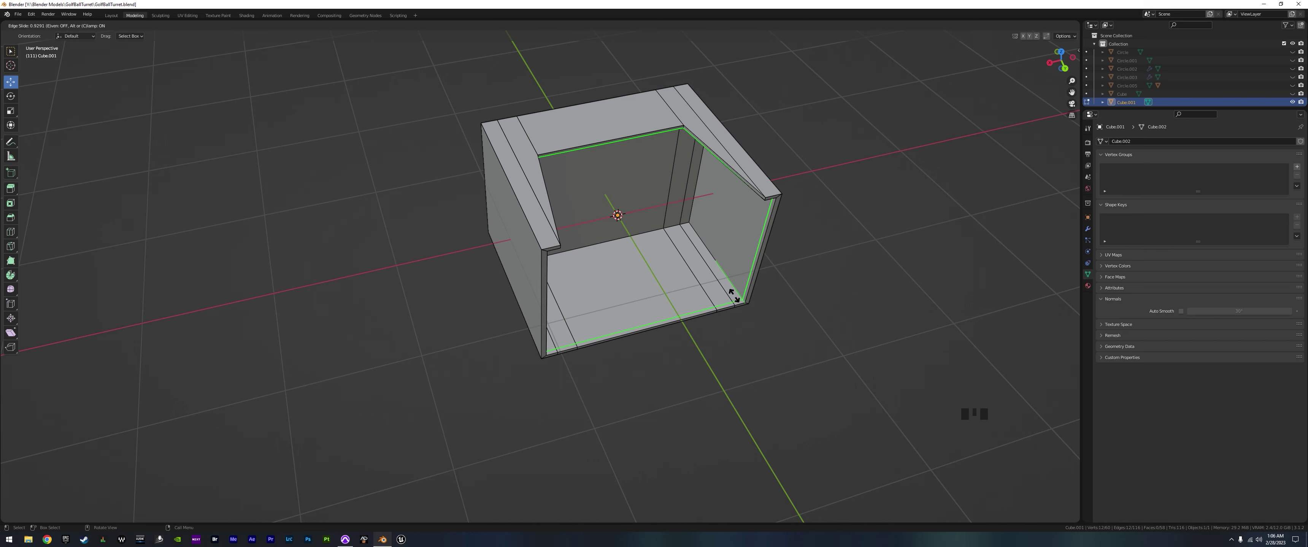
pyautogui.rightClick(731, 298)
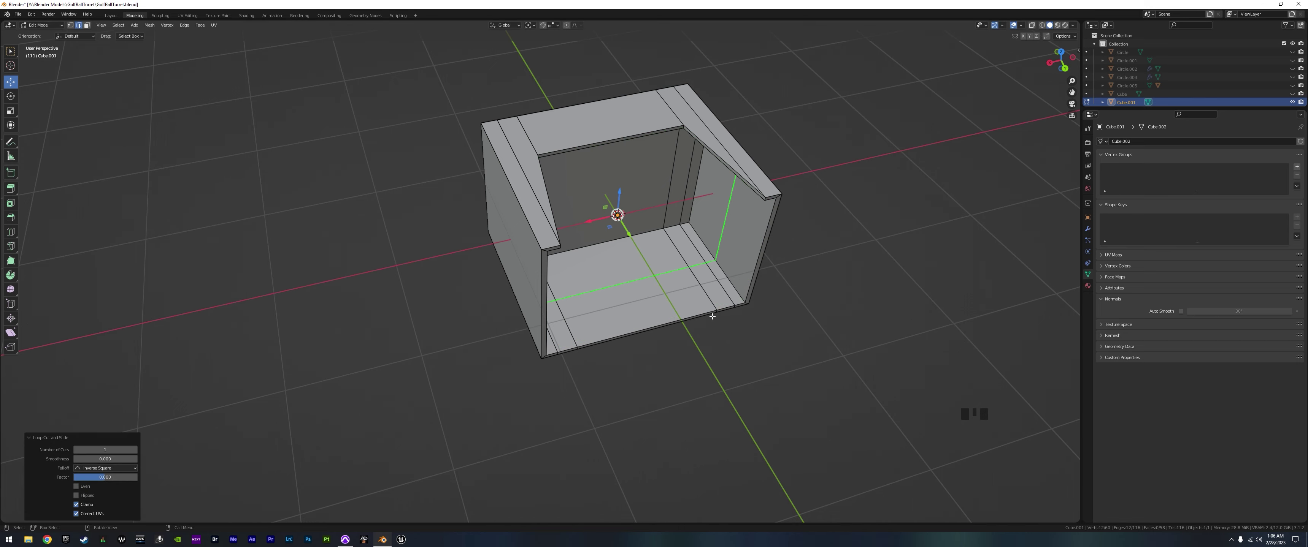
pyautogui.moveTo(711, 304); pyautogui.dragTo(611, 287, button='middle')
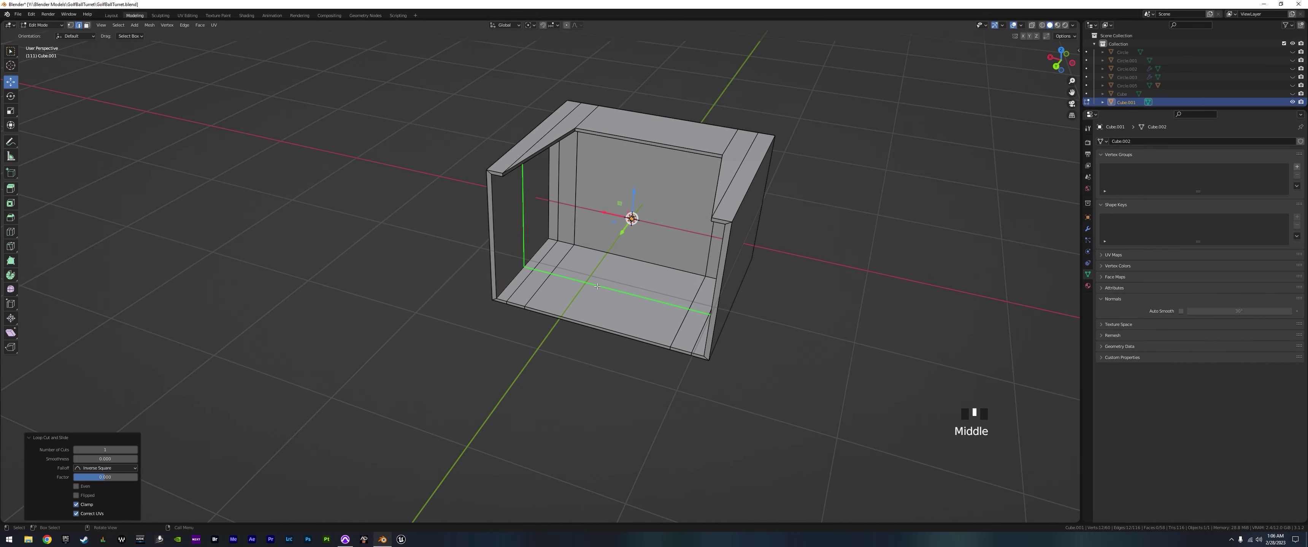
# - Select the new loop's edges on the inner floor and side walls and slide them forward close to the open front
pyautogui.click(597, 286)
pyautogui.keyDown('shift'); pyautogui.click(542, 274); pyautogui.keyUp('shift')
pyautogui.keyDown('shift'); pyautogui.click(559, 284); pyautogui.keyUp('shift')
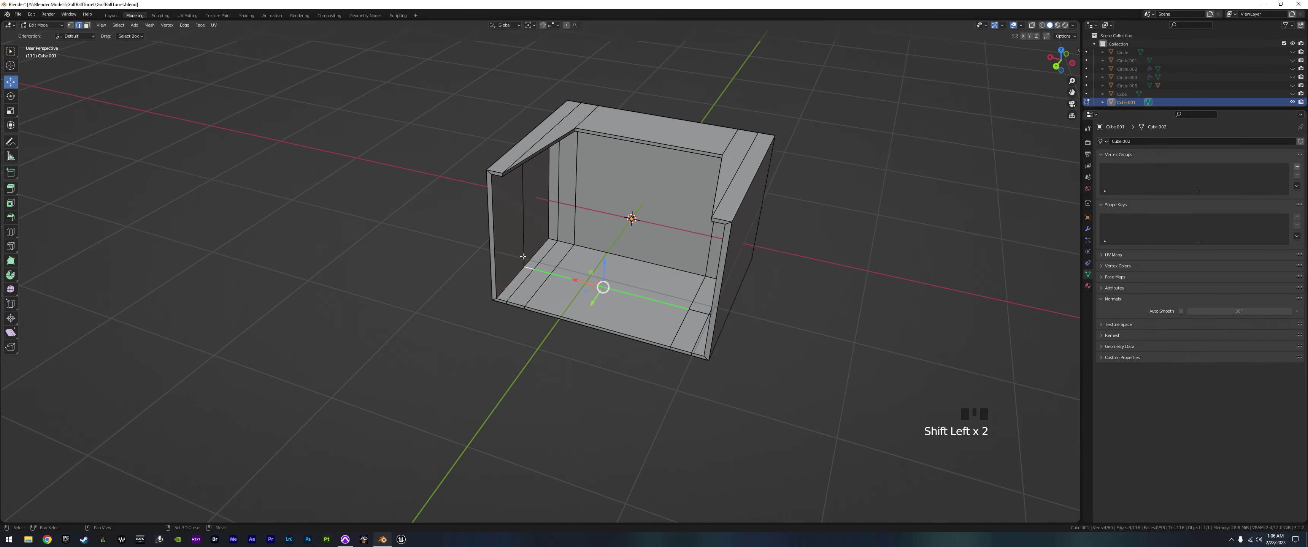
pyautogui.keyDown('shift'); pyautogui.click(524, 234); pyautogui.keyUp('shift')
pyautogui.moveTo(525, 233); pyautogui.dragTo(655, 285, button='middle')
pyautogui.keyDown('shift'); pyautogui.click(694, 203); pyautogui.keyUp('shift')
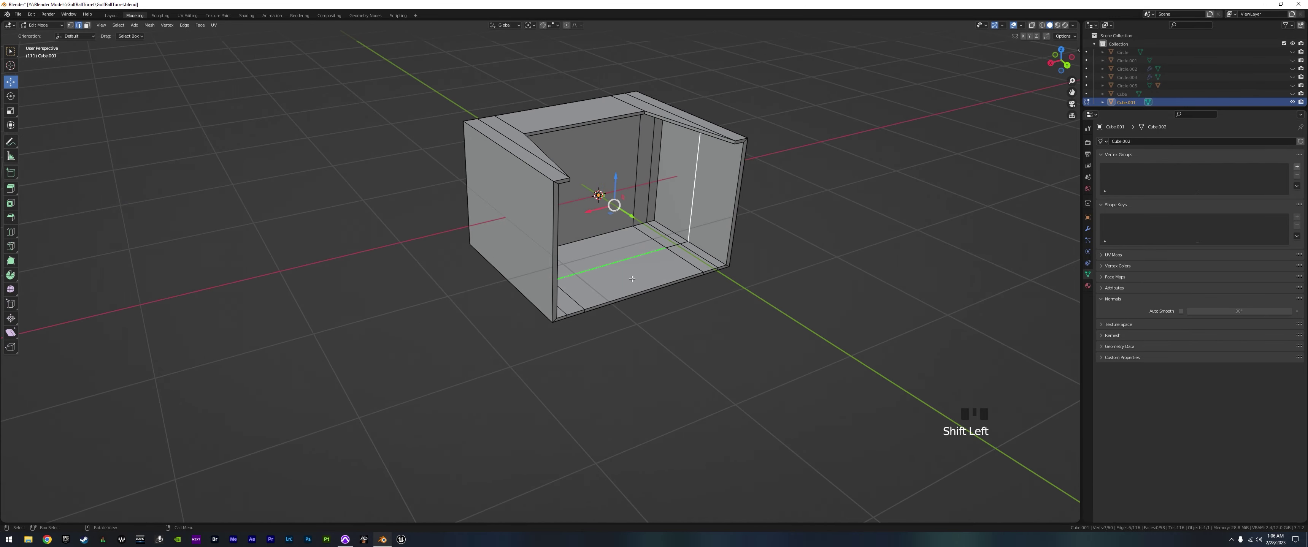
pyautogui.keyDown('shift'); pyautogui.click(676, 245); pyautogui.keyUp('shift')
pyautogui.moveTo(683, 252); pyautogui.dragTo(559, 265, button='middle')
pyautogui.moveTo(610, 230)
pyautogui.mouseDown()
pyautogui.moveTo(608, 272)
pyautogui.moveTo(610, 228)
pyautogui.moveTo(608, 269)
pyautogui.moveTo(609, 243)
pyautogui.mouseUp()
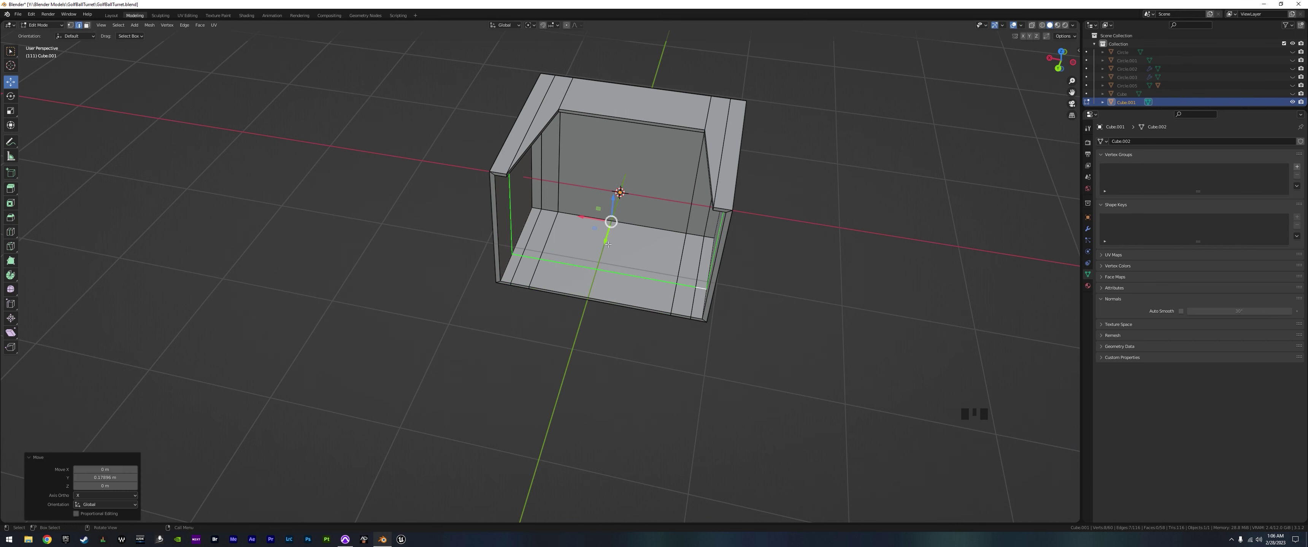
pyautogui.hotkey('ctrl', 'z')
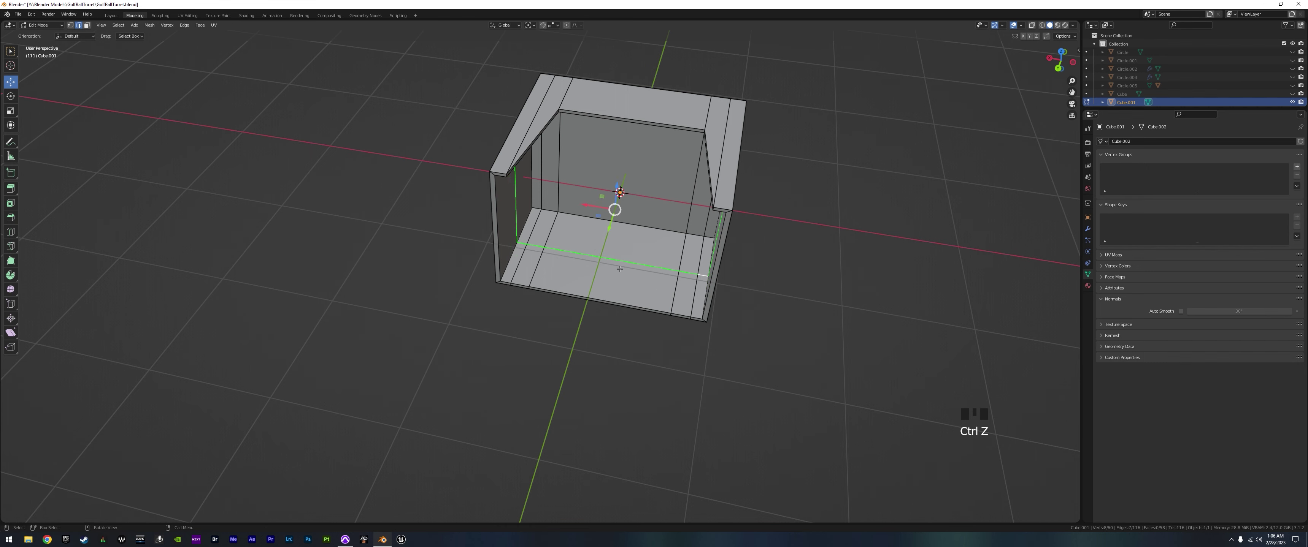
pyautogui.moveTo(602, 317); pyautogui.dragTo(627, 274, button='middle')
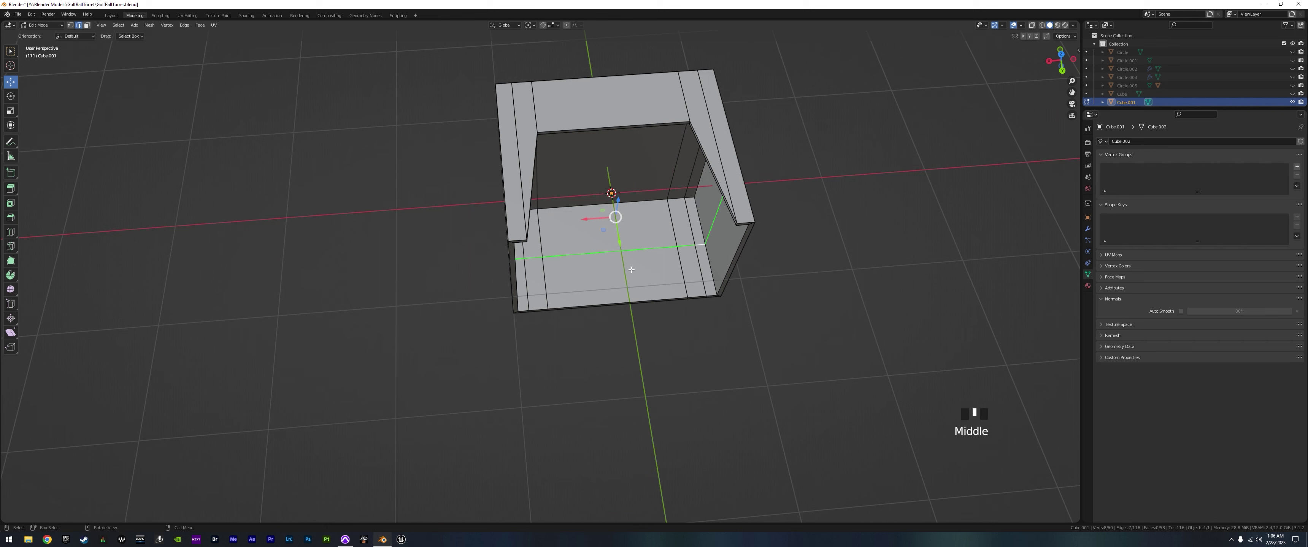
pyautogui.press('g')
pyautogui.press('g')
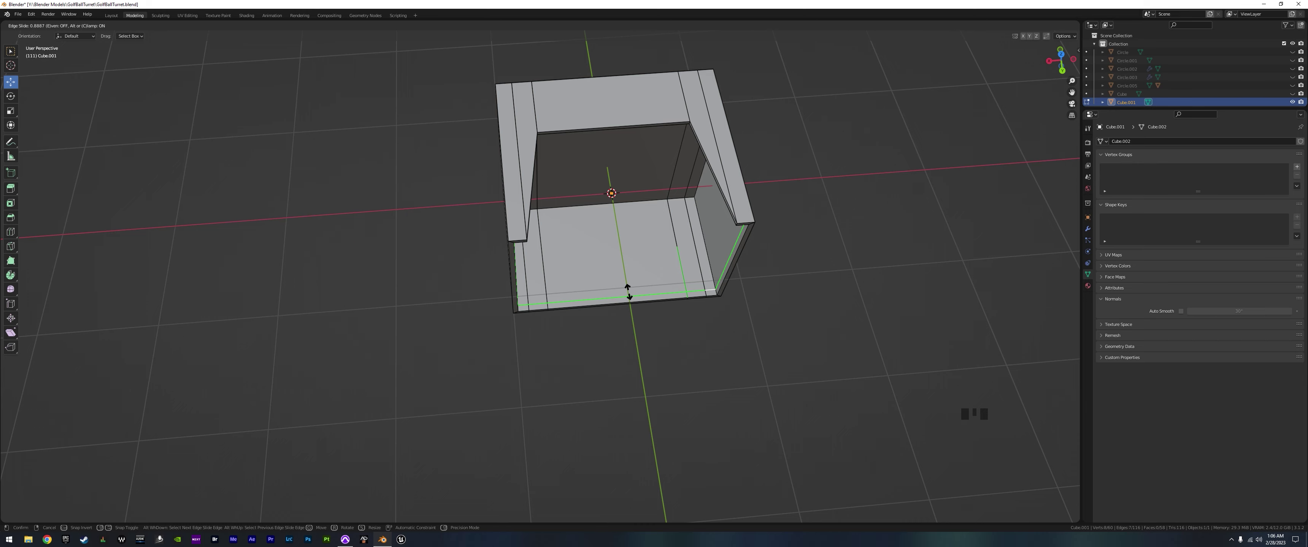
pyautogui.click(629, 291)
# - Add a horizontal loop cut around the box's walls and slide it down toward the floor
pyautogui.moveTo(550, 298)
pyautogui.mouseDown(button='middle')
pyautogui.moveTo(584, 284)
pyautogui.moveTo(551, 298)
pyautogui.mouseUp(button='middle')
pyautogui.hotkey('ctrl', 'r')
pyautogui.click(556, 305)
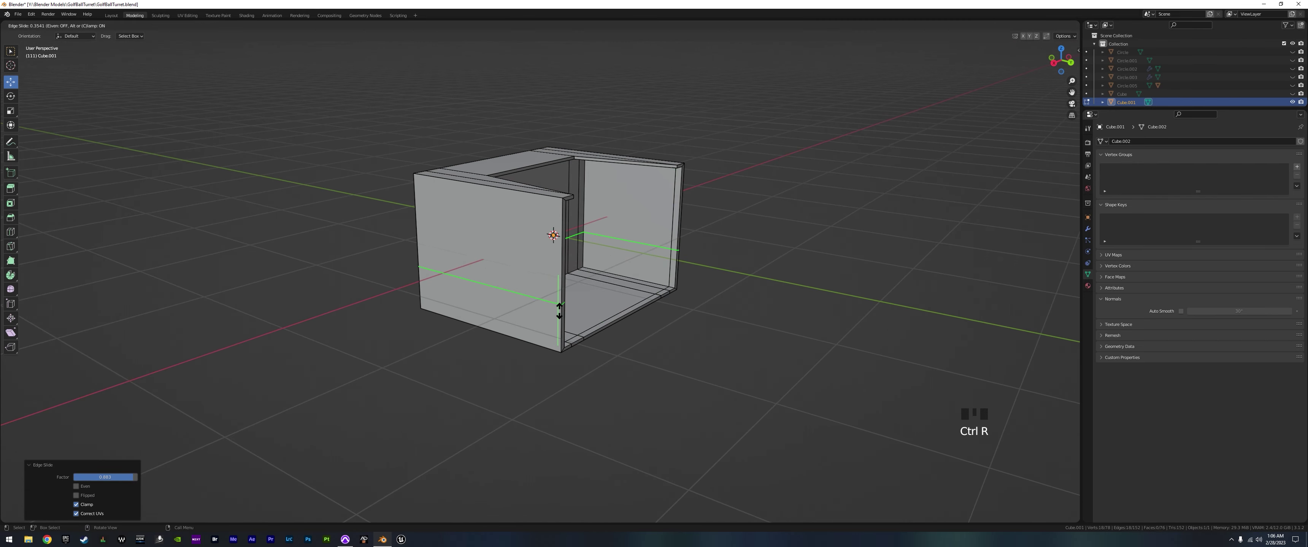
pyautogui.click(563, 325)
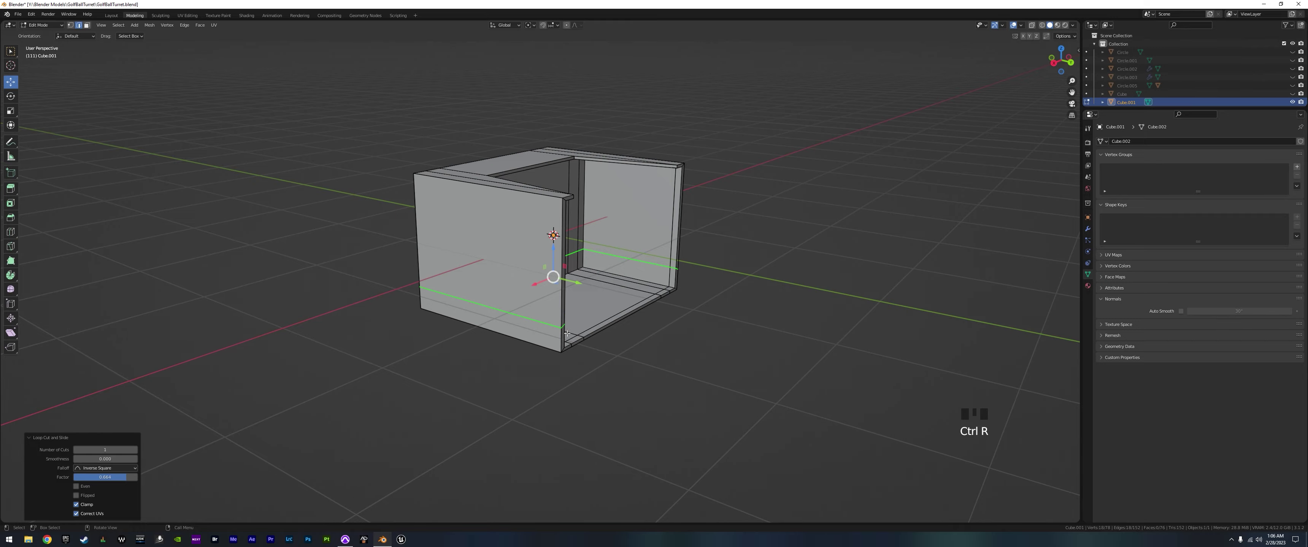
# - Flatten the lower horizontal edge loop by scaling it to 0 along Z in the orthographic back view with X-ray on
pyautogui.moveTo(675, 358); pyautogui.dragTo(670, 289, button='middle')
pyautogui.scroll(4, 648, 387)
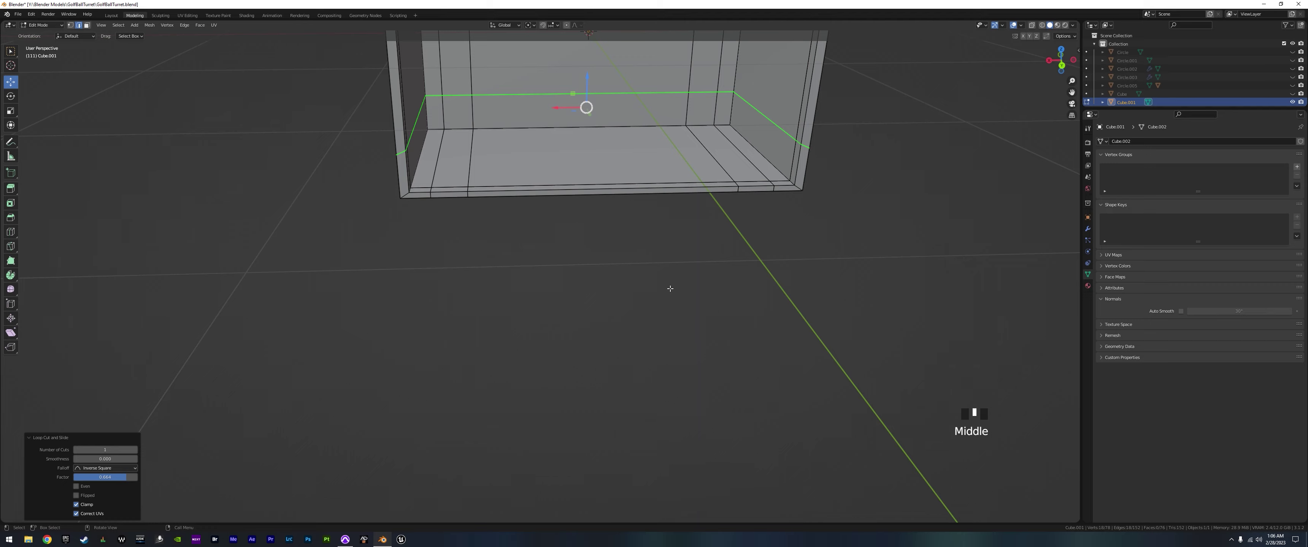
pyautogui.press('ctrl+KP_1')
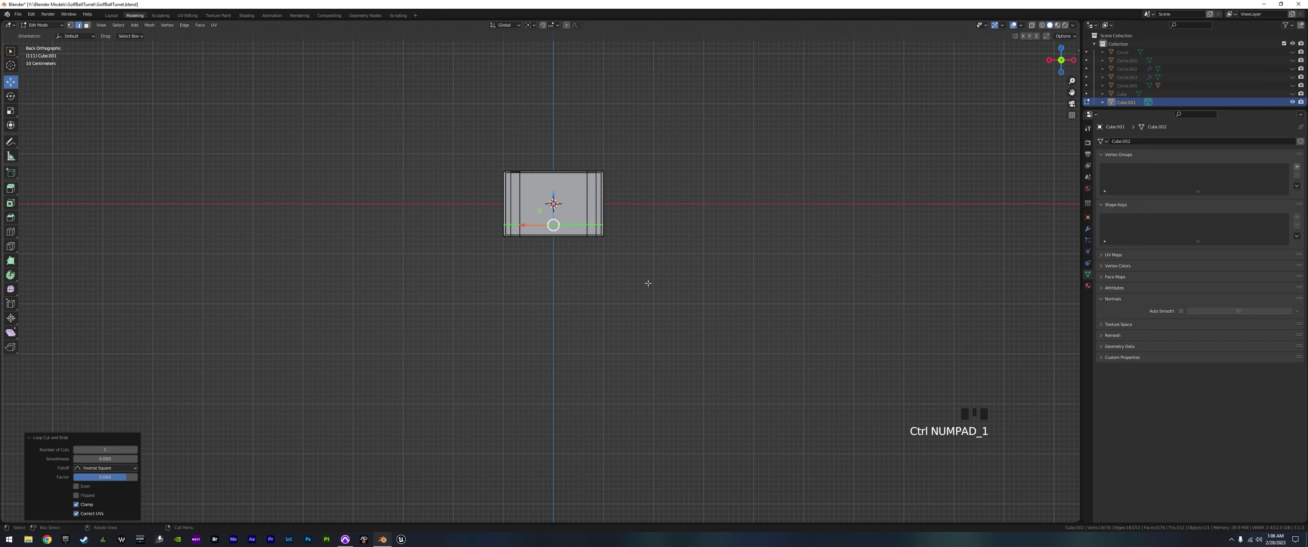
pyautogui.scroll(3, 645, 284)
pyautogui.keyDown('shift'); pyautogui.moveTo(554, 272); pyautogui.dragTo(559, 354, button='middle'); pyautogui.keyUp('shift')
pyautogui.scroll(2, 543, 321)
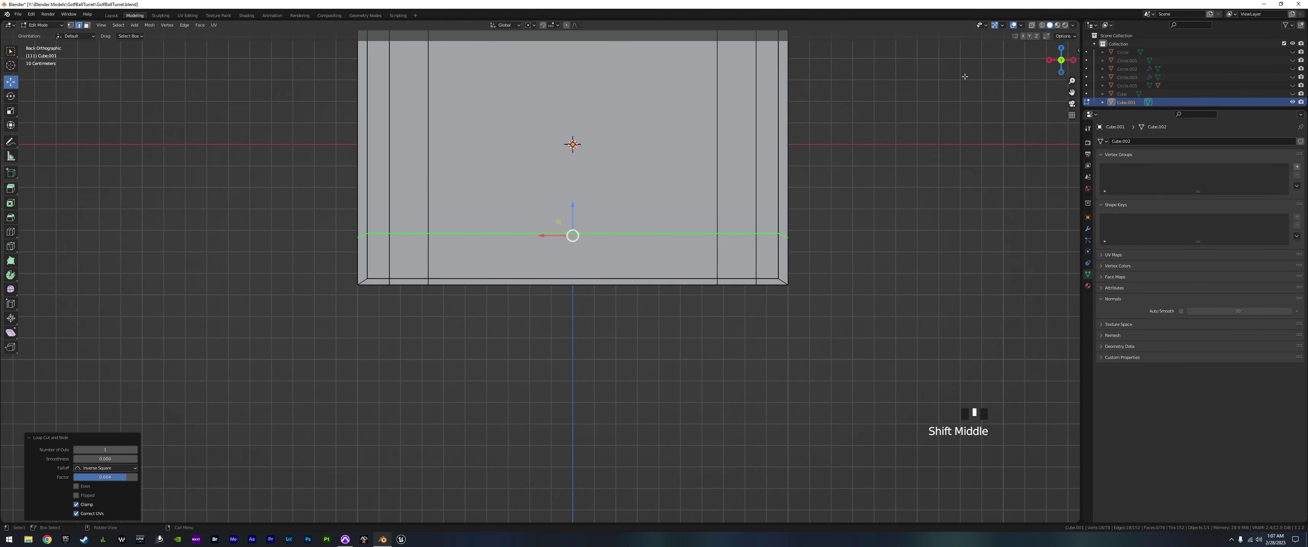
pyautogui.click(1032, 25)
pyautogui.moveTo(344, 214); pyautogui.dragTo(839, 257)
pyautogui.press('s')
pyautogui.press('z')
pyautogui.press('0')
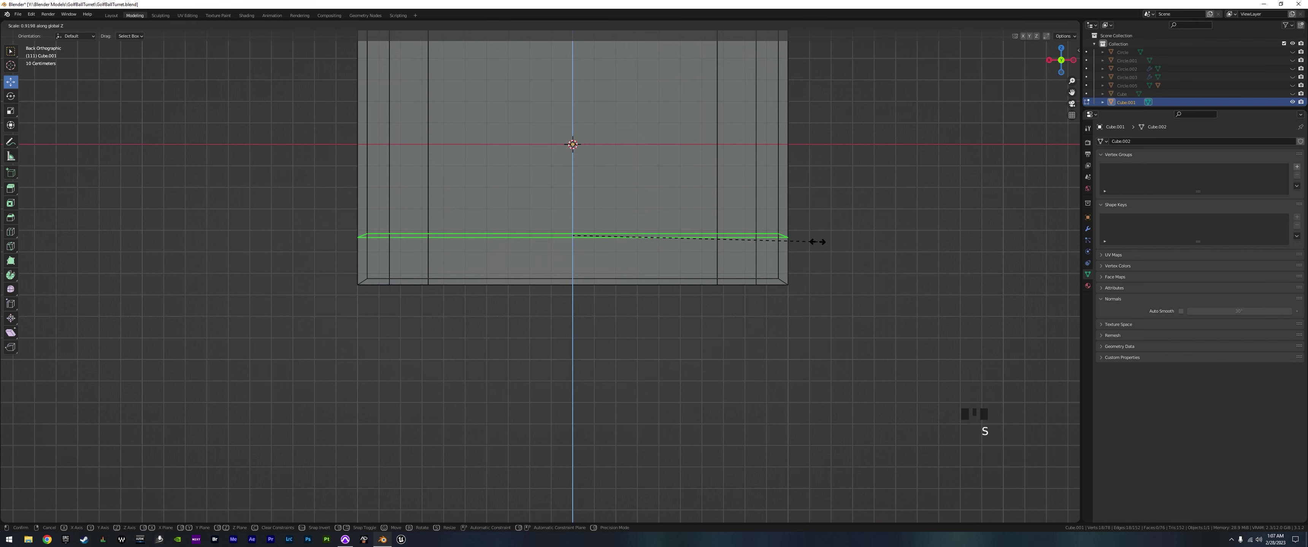
pyautogui.press('Return')
# - Switch to face selection and turn off X-ray display
pyautogui.scroll(-1, 614, 264)
pyautogui.moveTo(614, 265); pyautogui.dragTo(745, 308, button='middle')
pyautogui.scroll(-3, 676, 331)
pyautogui.scroll(2, 671, 359)
pyautogui.scroll(-4, 680, 345)
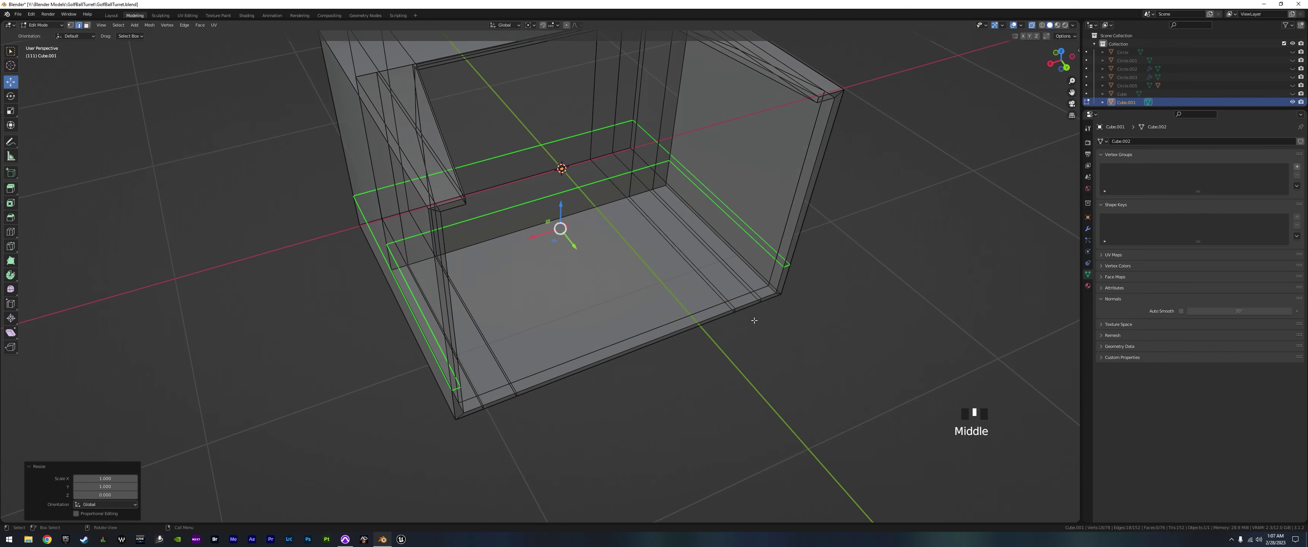
pyautogui.click(86, 26)
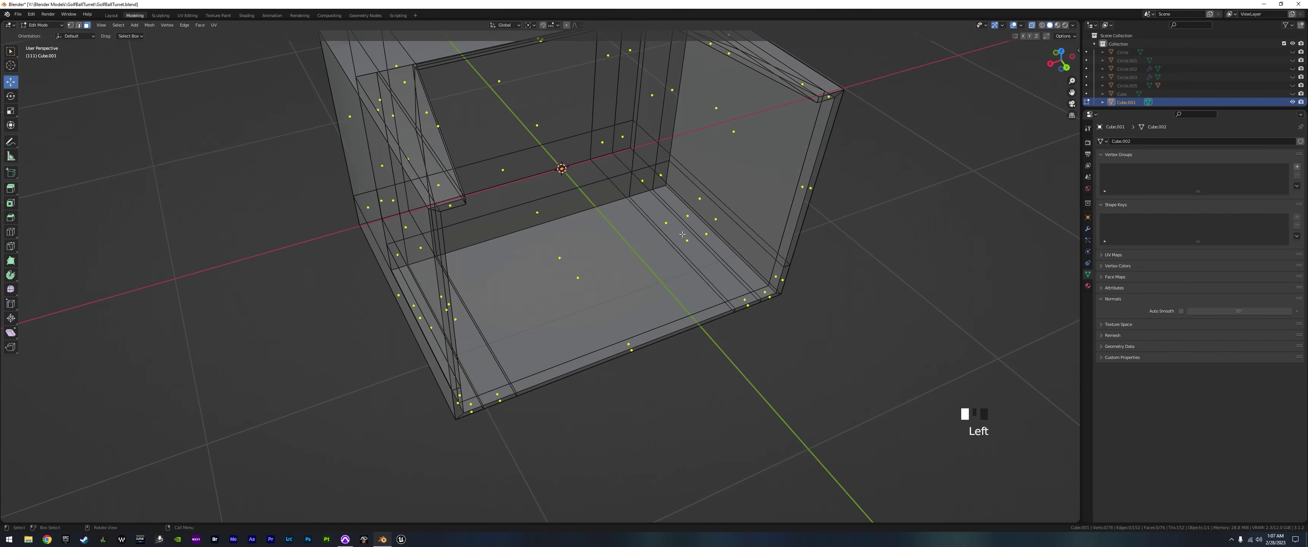
pyautogui.click(1032, 26)
# - Delete the narrow strip of inner floor faces along the open front and the adjoining lower faces on both inner side walls
pyautogui.click(473, 405)
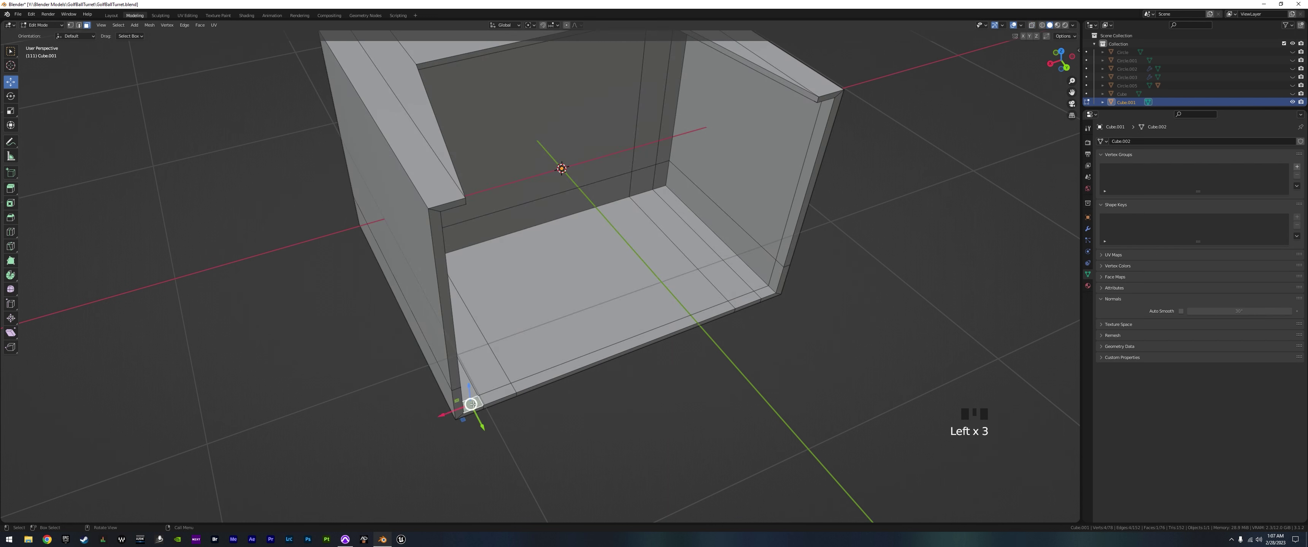
pyautogui.keyDown('shift'); pyautogui.click(507, 396); pyautogui.keyUp('shift')
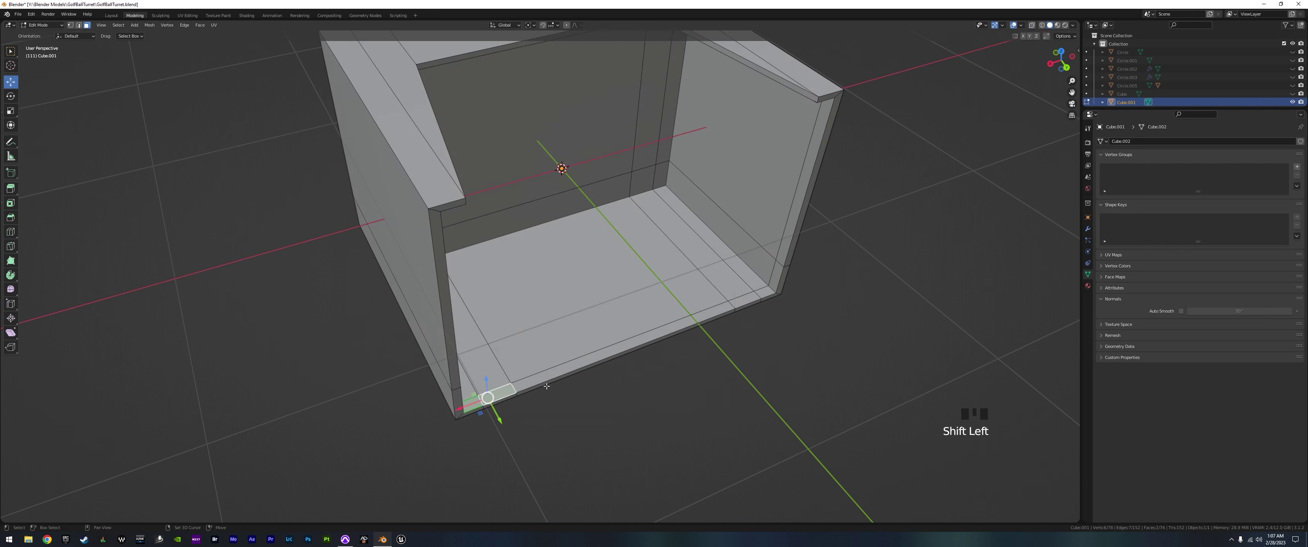
pyautogui.keyDown('shift'); pyautogui.click(545, 374); pyautogui.keyUp('shift')
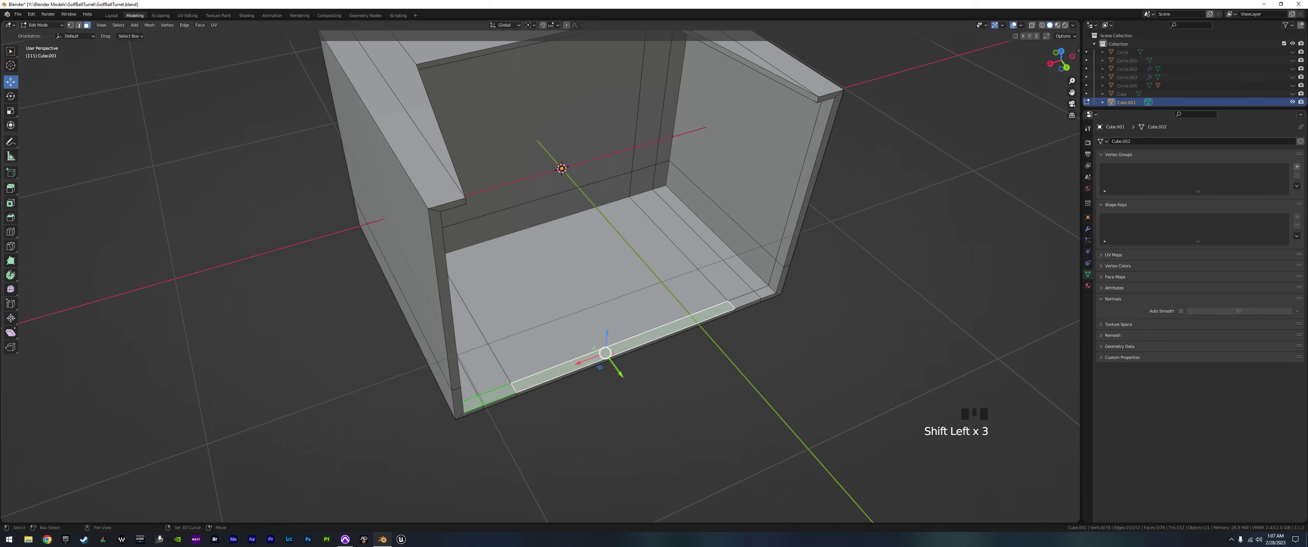
pyautogui.keyDown('shift'); pyautogui.click(762, 293); pyautogui.keyUp('shift')
pyautogui.keyDown('shift'); pyautogui.click(747, 300); pyautogui.keyUp('shift')
pyautogui.keyDown('shift'); pyautogui.click(774, 277); pyautogui.keyUp('shift')
pyautogui.moveTo(774, 277); pyautogui.dragTo(553, 256, button='middle')
pyautogui.keyDown('shift'); pyautogui.click(532, 252); pyautogui.keyUp('shift')
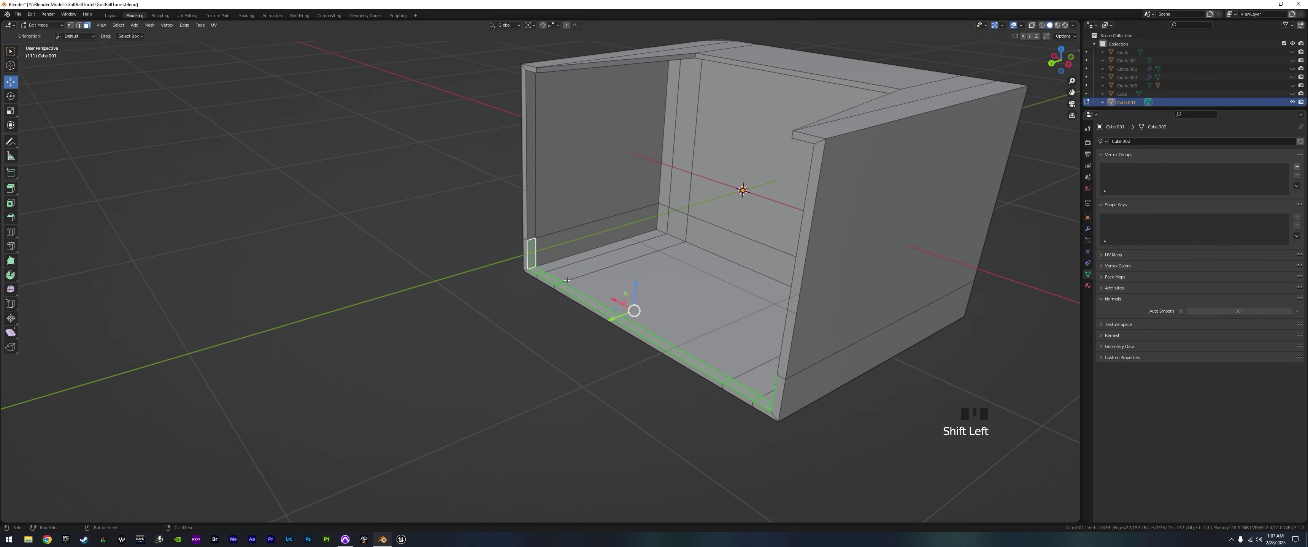
pyautogui.press('x')
pyautogui.click(555, 281)
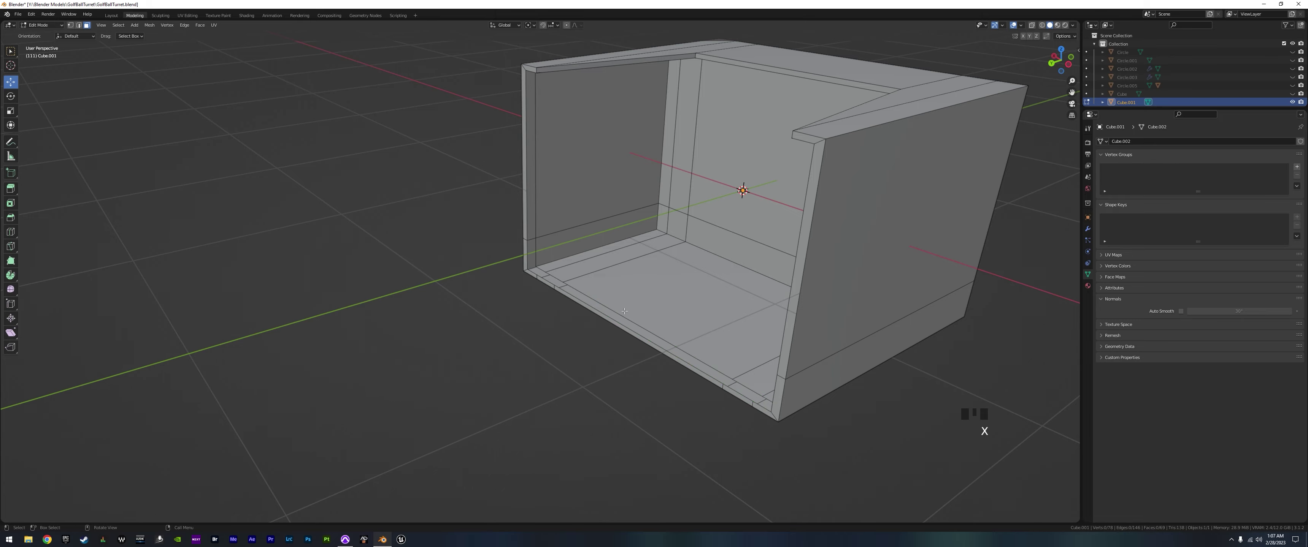
pyautogui.moveTo(555, 281); pyautogui.dragTo(632, 306, button='middle')
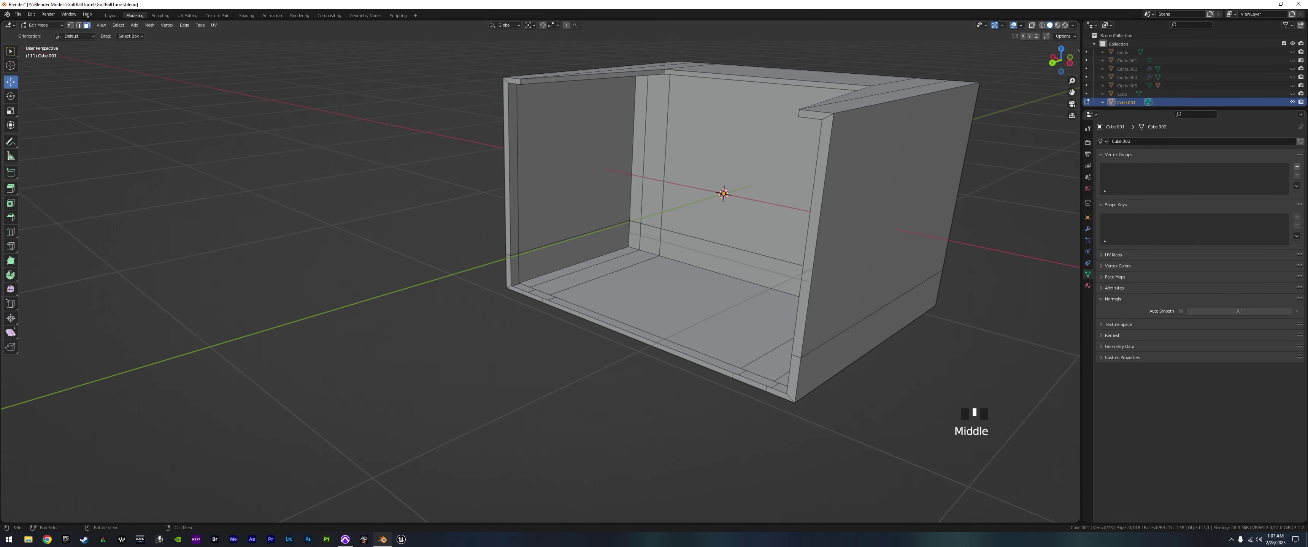
# - In edge select mode, fill a face between the lower inner edges of the two side walls across the open front
pyautogui.click(79, 25)
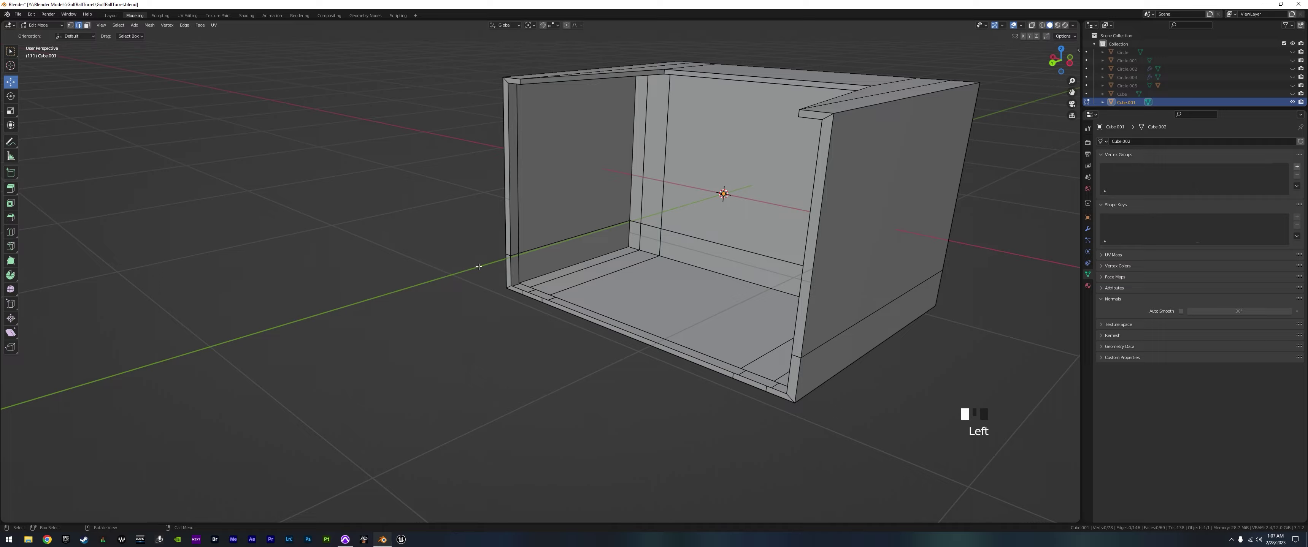
pyautogui.click(518, 265)
pyautogui.moveTo(518, 265); pyautogui.dragTo(811, 235, button='middle')
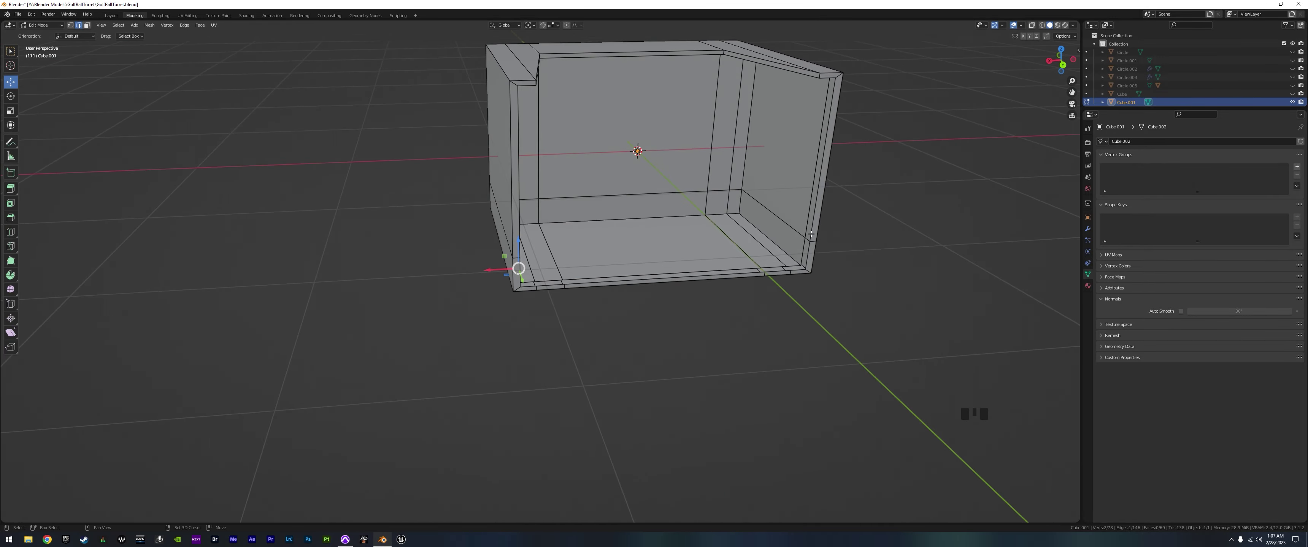
pyautogui.keyDown('shift'); pyautogui.click(802, 248); pyautogui.keyUp('shift')
pyautogui.press('f')
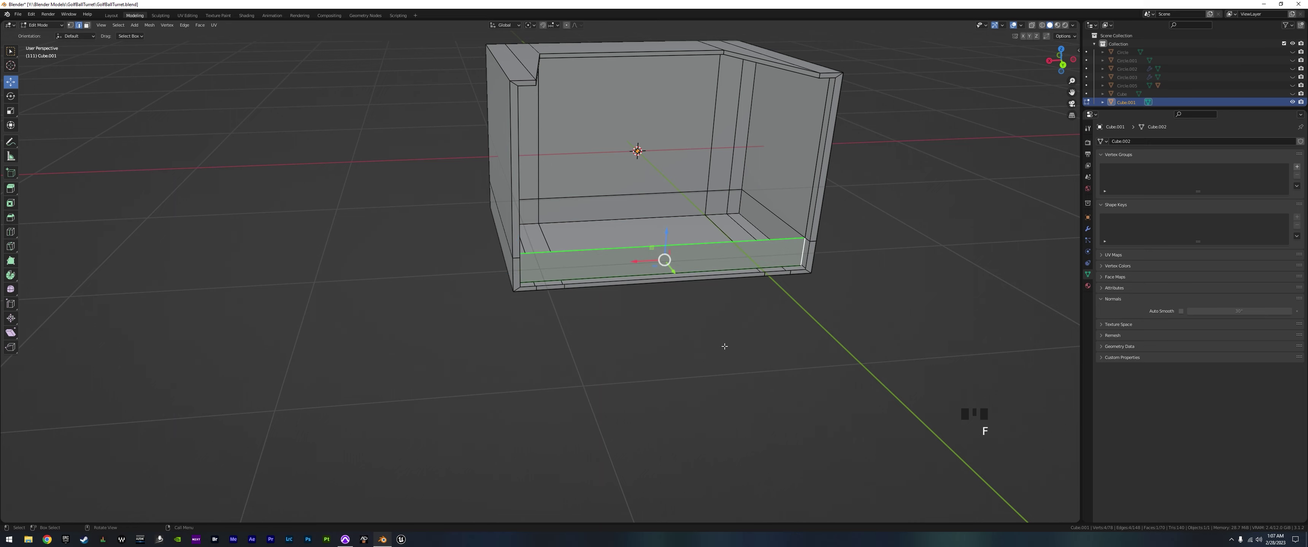
# - Fill a second face between the lower outer front edges of the two side walls to form the lip's outer side
pyautogui.moveTo(755, 310); pyautogui.dragTo(780, 282, button='middle')
pyautogui.click(783, 227)
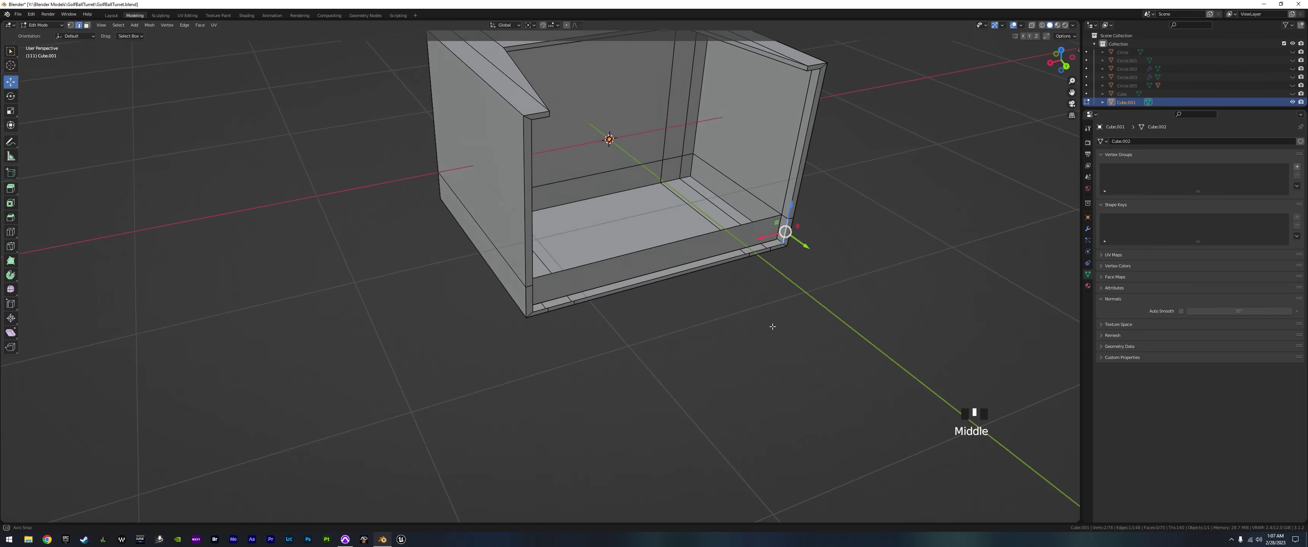
pyautogui.moveTo(782, 228); pyautogui.dragTo(614, 219, button='middle')
pyautogui.keyDown('shift'); pyautogui.click(556, 198); pyautogui.keyUp('shift')
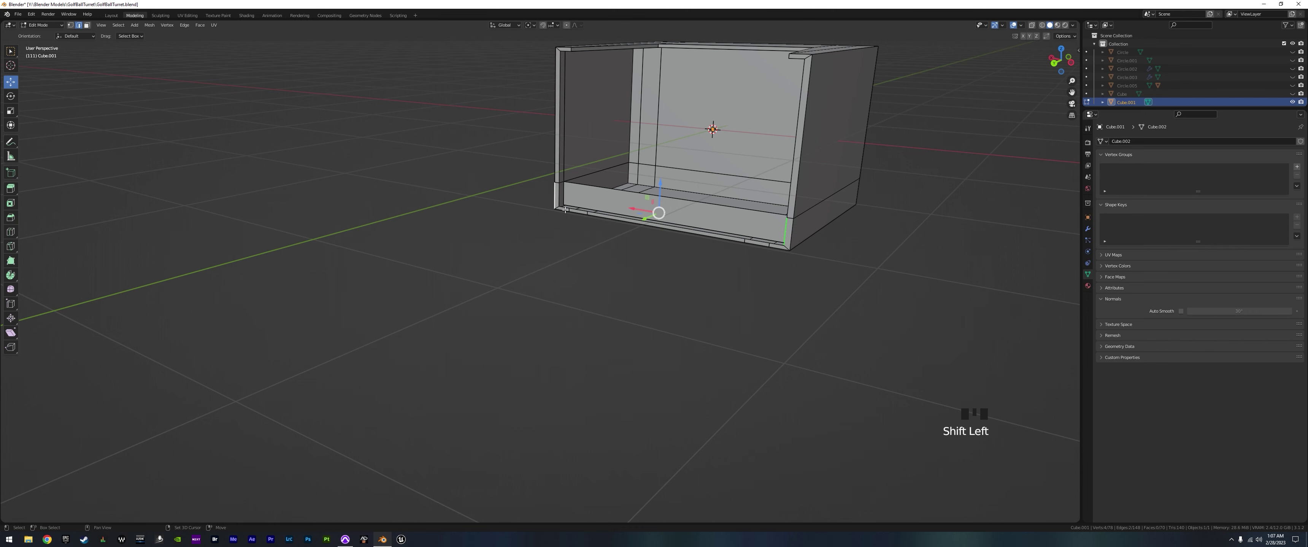
pyautogui.keyDown('shift'); pyautogui.click(555, 197); pyautogui.keyUp('shift')
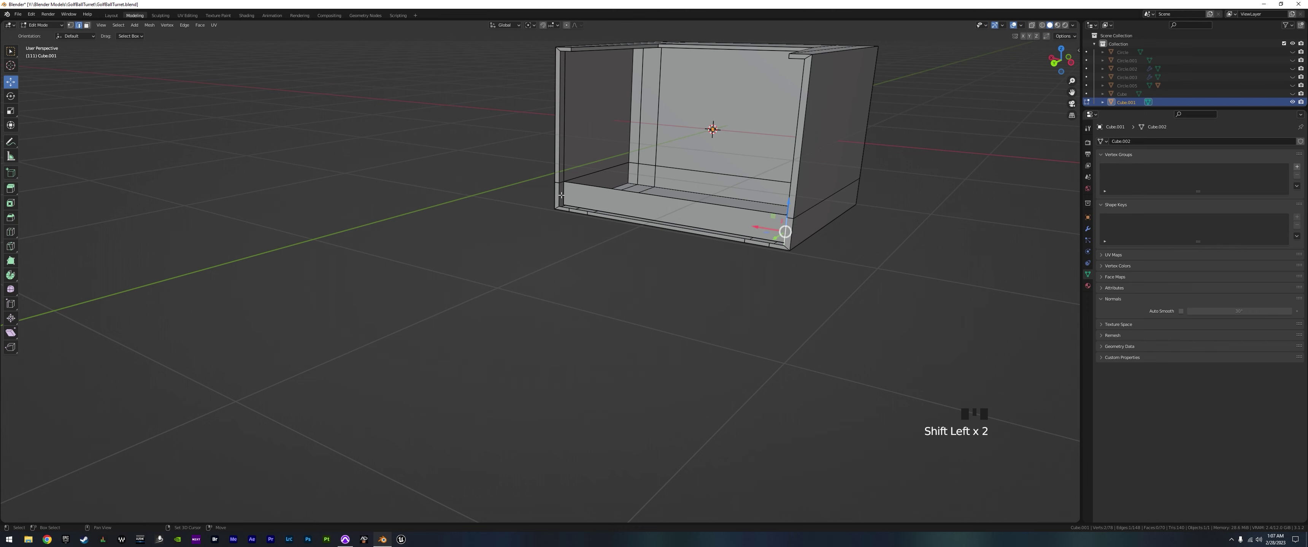
pyautogui.keyDown('shift'); pyautogui.click(561, 203); pyautogui.keyUp('shift')
pyautogui.press('f')
# - Close the top of the front lip by filling a face between its inner and outer upper edges
pyautogui.moveTo(585, 214); pyautogui.dragTo(623, 274, button='middle')
pyautogui.click(628, 197)
pyautogui.keyDown('shift'); pyautogui.click(630, 191); pyautogui.keyUp('shift')
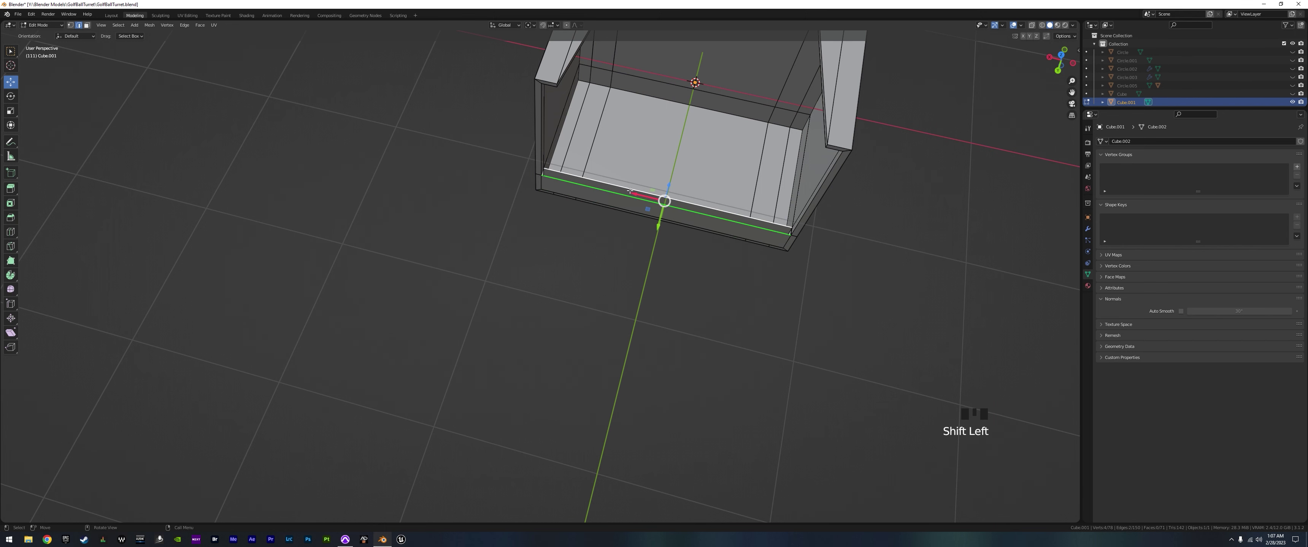
pyautogui.press('f')
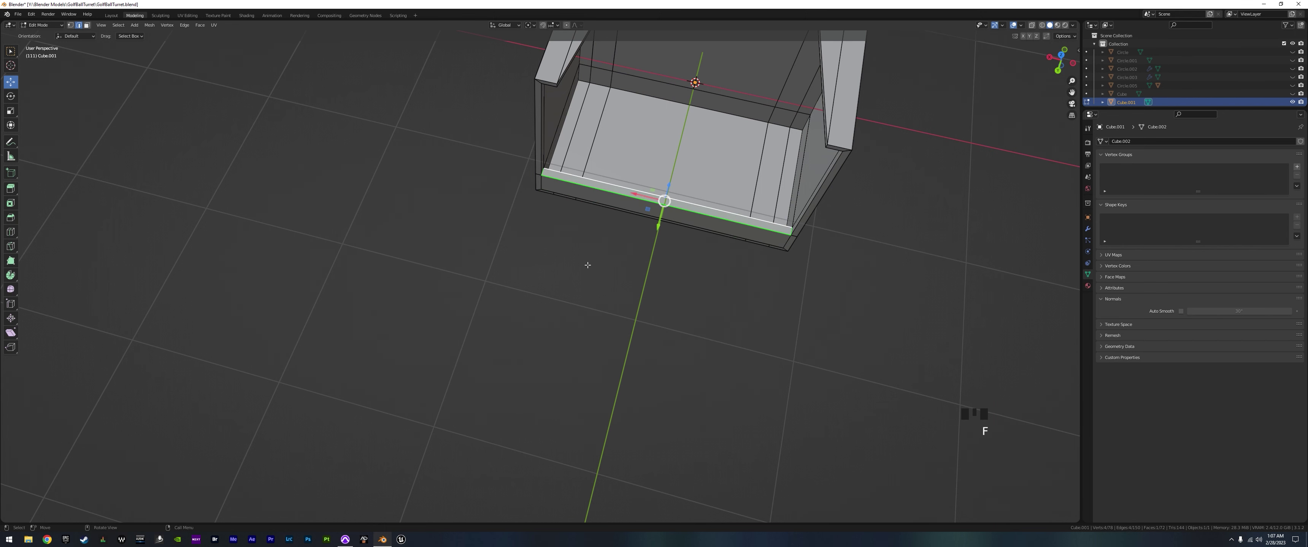
# - Add two loop cuts across the front lip near its +X end, lined up with the existing floor cuts
pyautogui.scroll(3, 592, 257)
pyautogui.keyDown('shift'); pyautogui.moveTo(593, 248); pyautogui.dragTo(602, 288, button='middle'); pyautogui.keyUp('shift')
pyautogui.hotkey('ctrl', 'r')
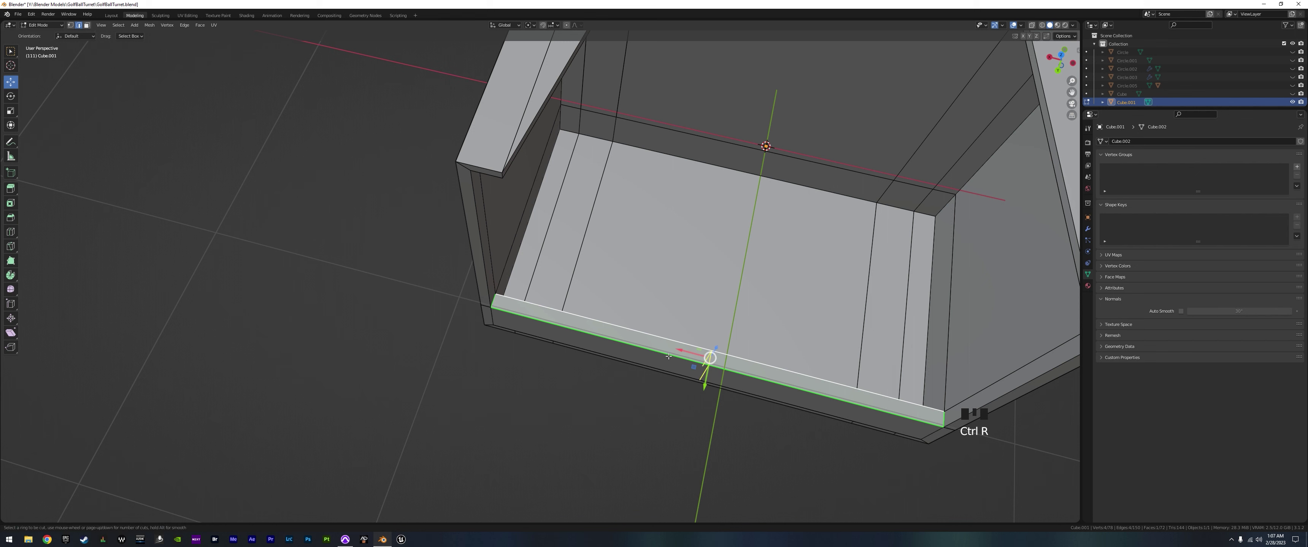
pyautogui.click(631, 350)
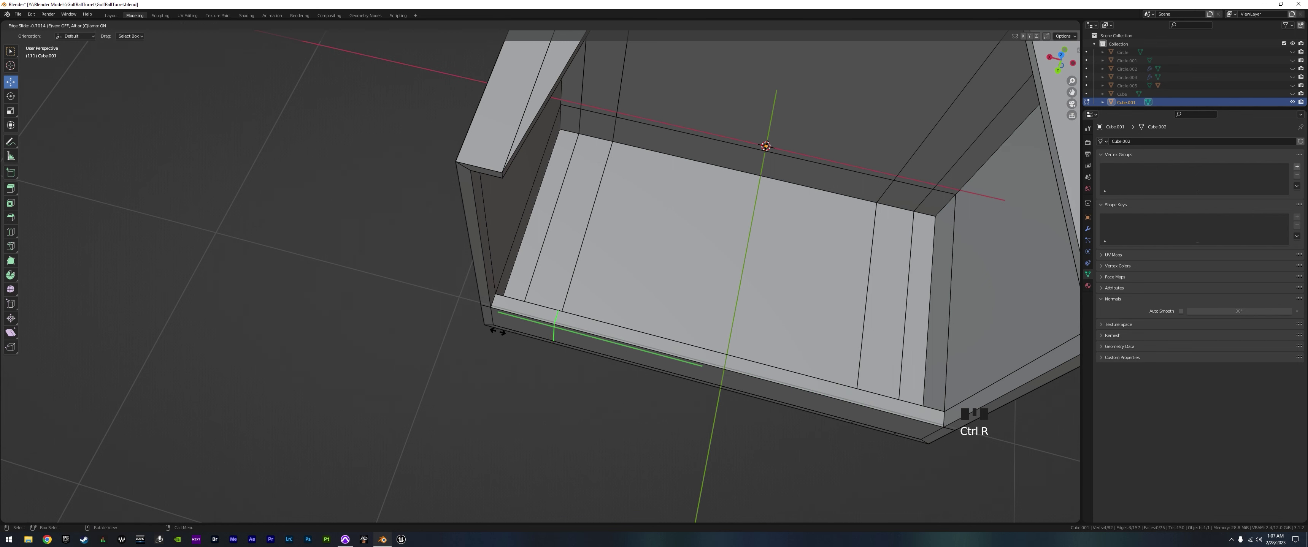
pyautogui.click(497, 331)
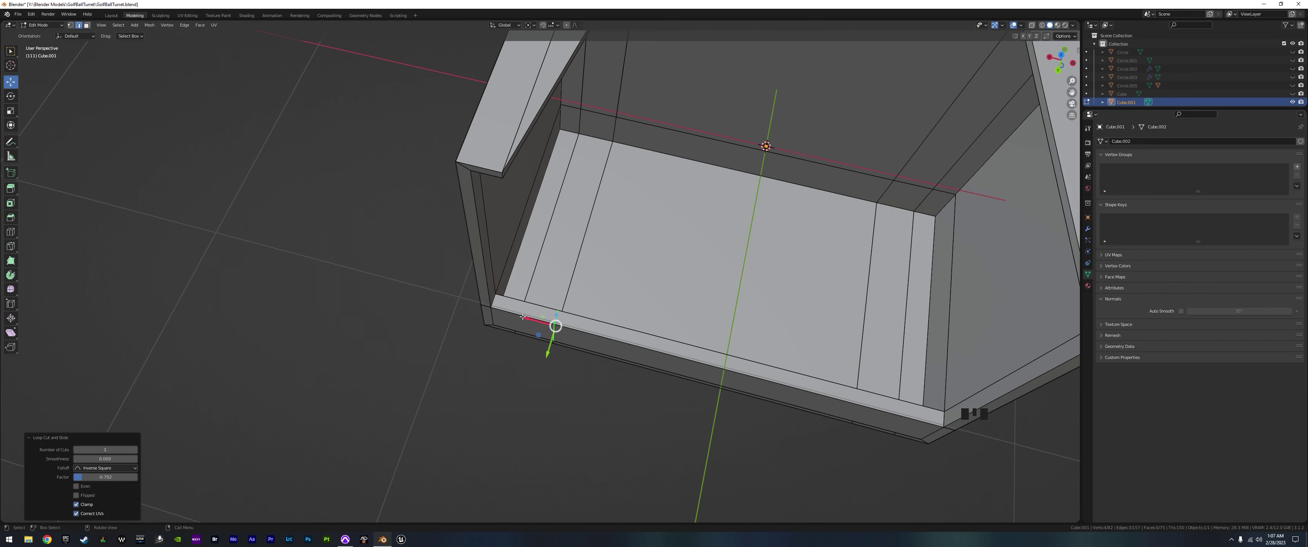
pyautogui.hotkey('ctrl', 'r')
pyautogui.click(514, 319)
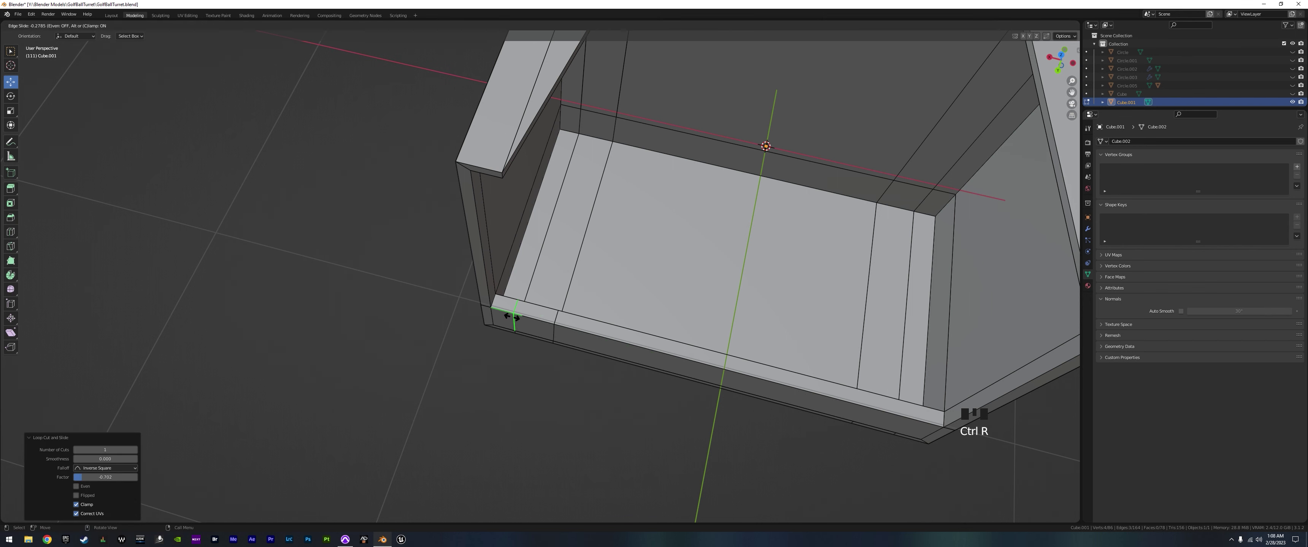
pyautogui.click(515, 317)
# - Add two loop cuts across the front lip near its -X end, lined up with the existing floor cuts
pyautogui.keyDown('shift'); pyautogui.moveTo(791, 416); pyautogui.dragTo(732, 345, button='middle'); pyautogui.keyUp('shift')
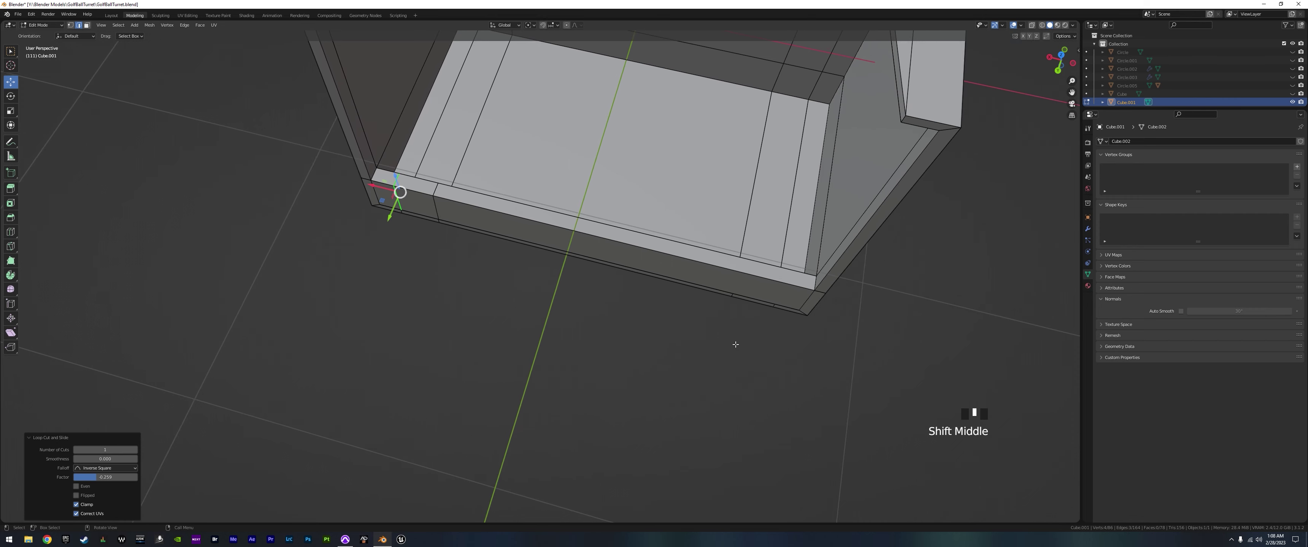
pyautogui.hotkey('ctrl', 'r')
pyautogui.click(711, 259)
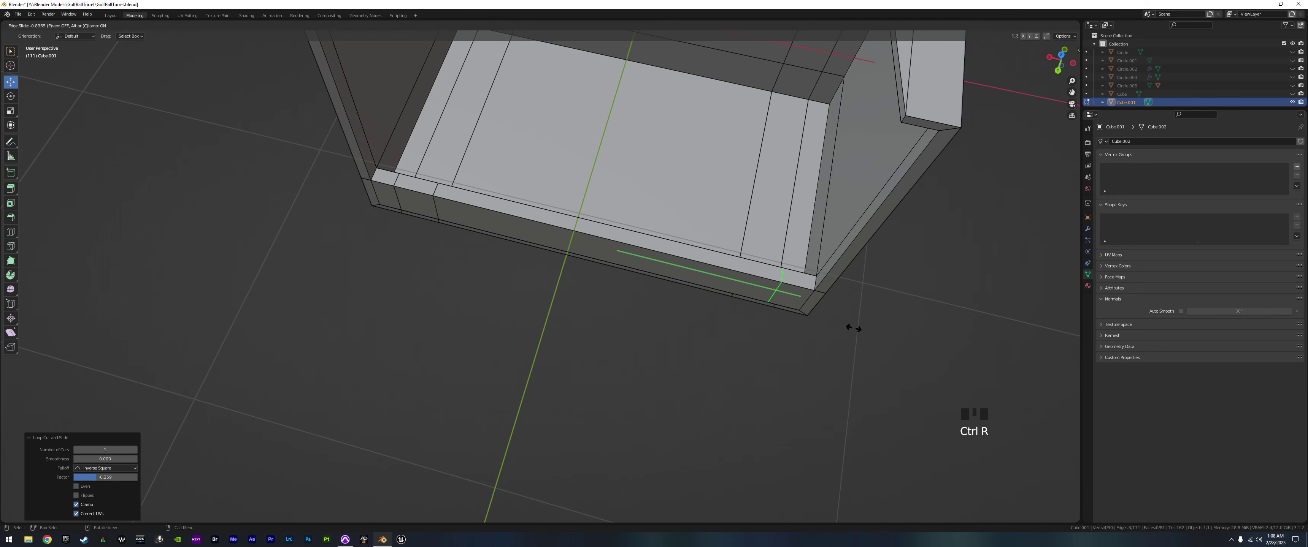
pyautogui.click(858, 331)
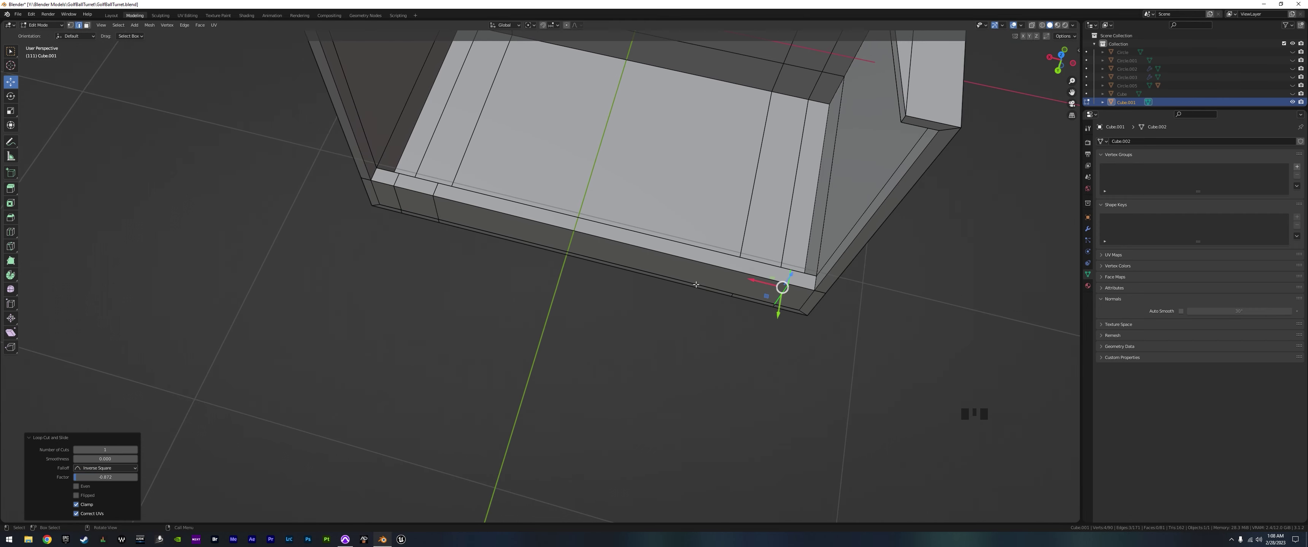
pyautogui.hotkey('ctrl', 'r')
pyautogui.click(705, 265)
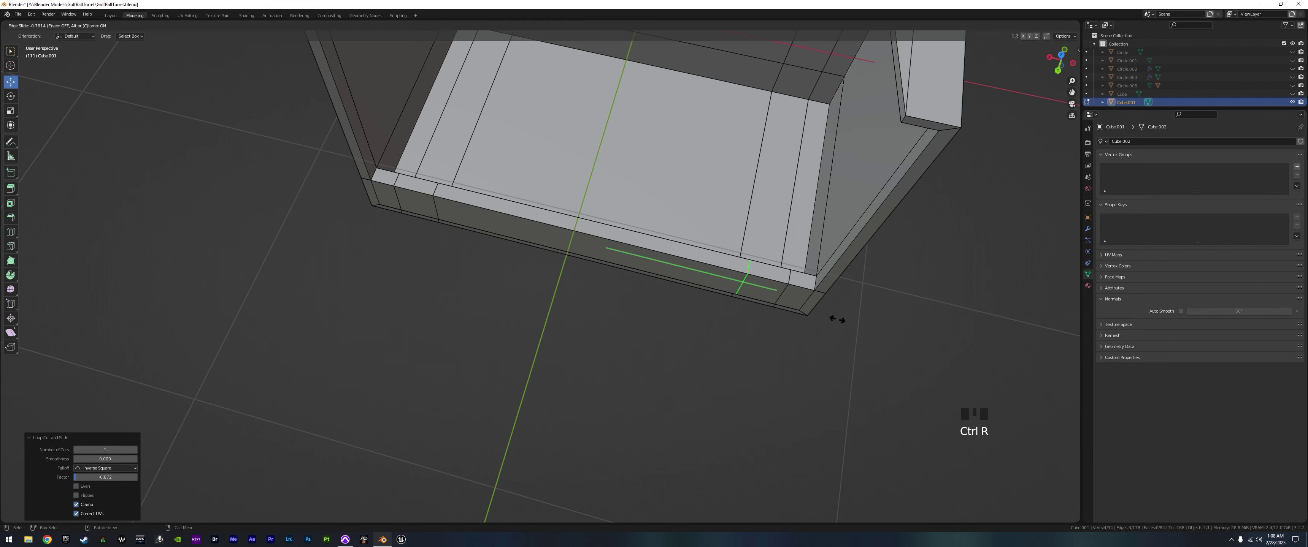
pyautogui.click(833, 318)
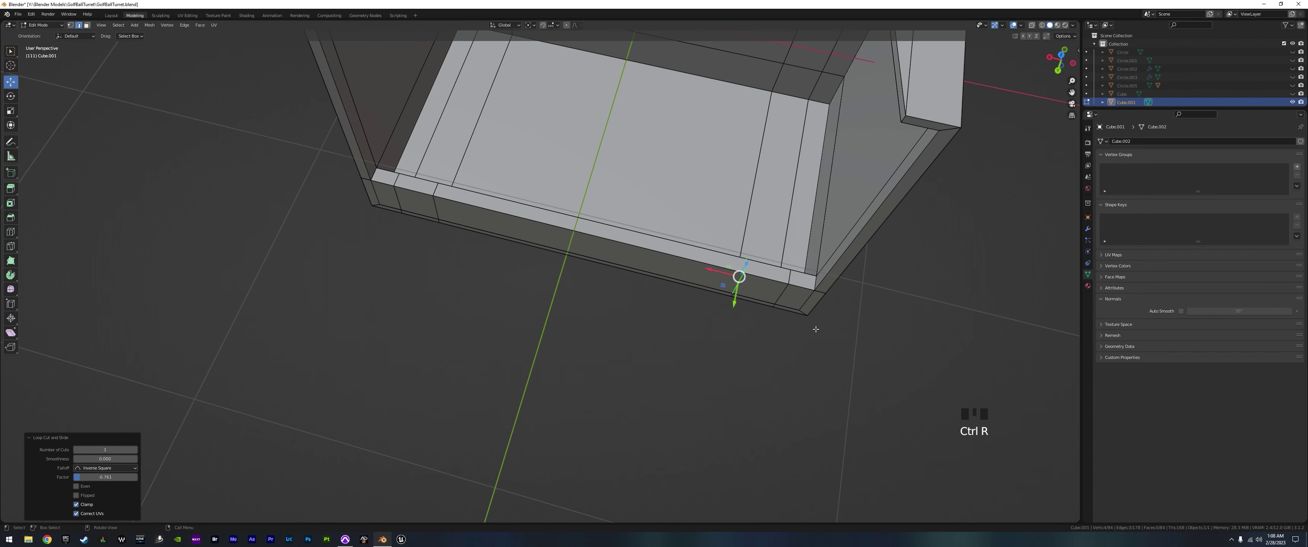
# - In the orthographic back view with X-ray on, flatten the inner lip cut on the -X side by scaling it to 0 along X
pyautogui.press('ctrl+KP_1')
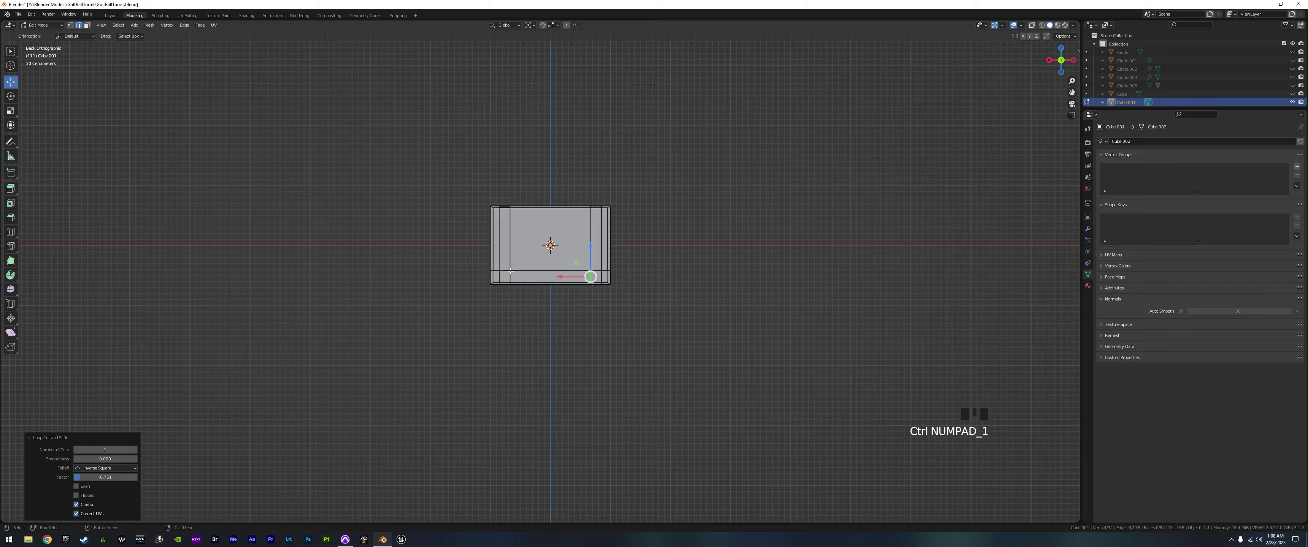
pyautogui.scroll(6, 510, 272)
pyautogui.keyDown('shift'); pyautogui.moveTo(510, 272); pyautogui.dragTo(593, 333, button='middle'); pyautogui.keyUp('shift')
pyautogui.scroll(4, 584, 305)
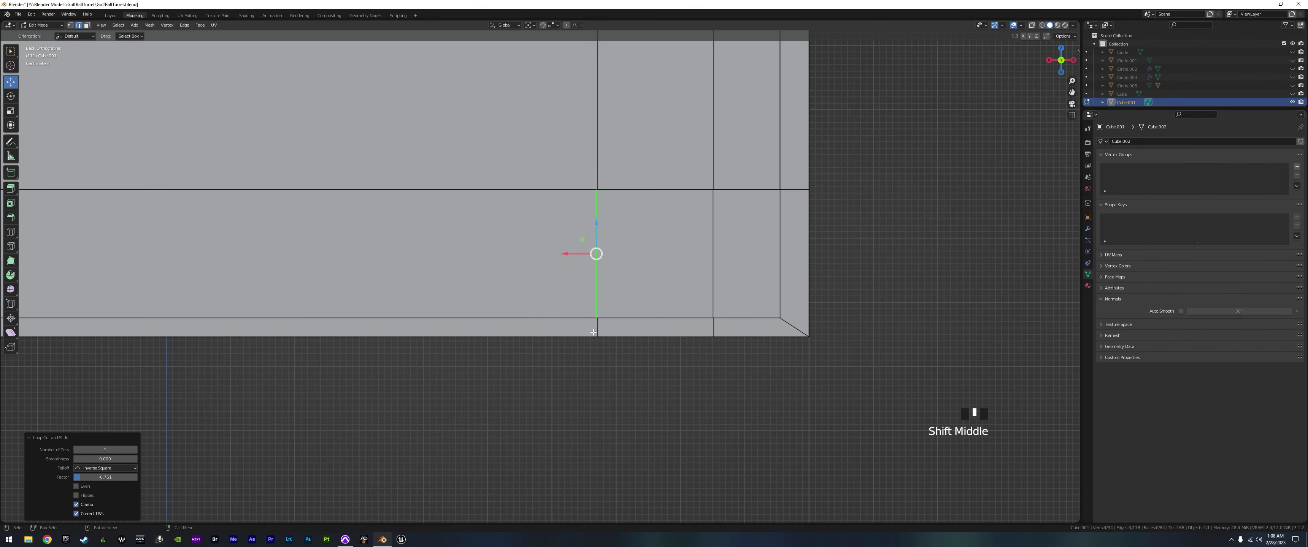
pyautogui.click(1031, 24)
pyautogui.moveTo(551, 133); pyautogui.dragTo(625, 375)
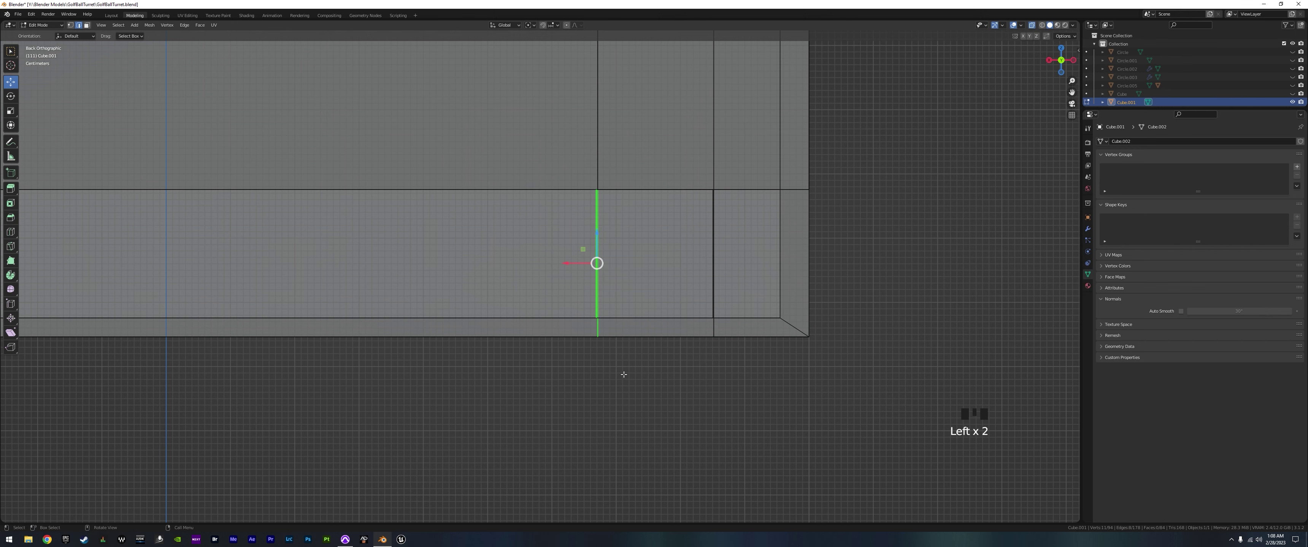
pyautogui.press('s')
pyautogui.press('x')
pyautogui.press('0')
pyautogui.press('Return')
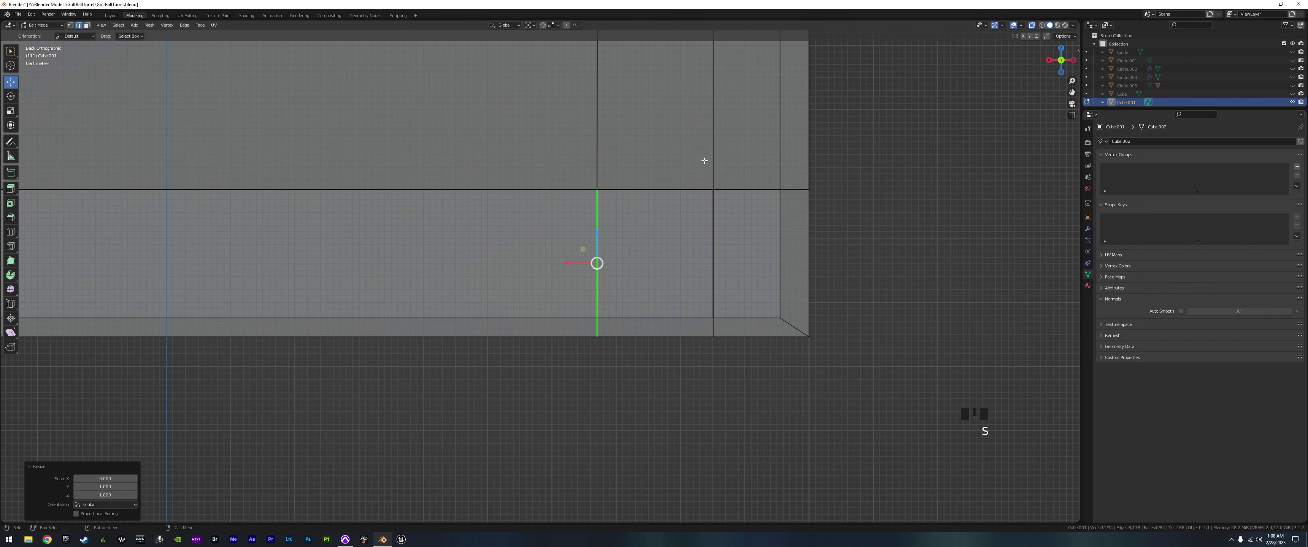
pyautogui.moveTo(700, 159); pyautogui.dragTo(744, 375)
pyautogui.press('a')
pyautogui.press('x')
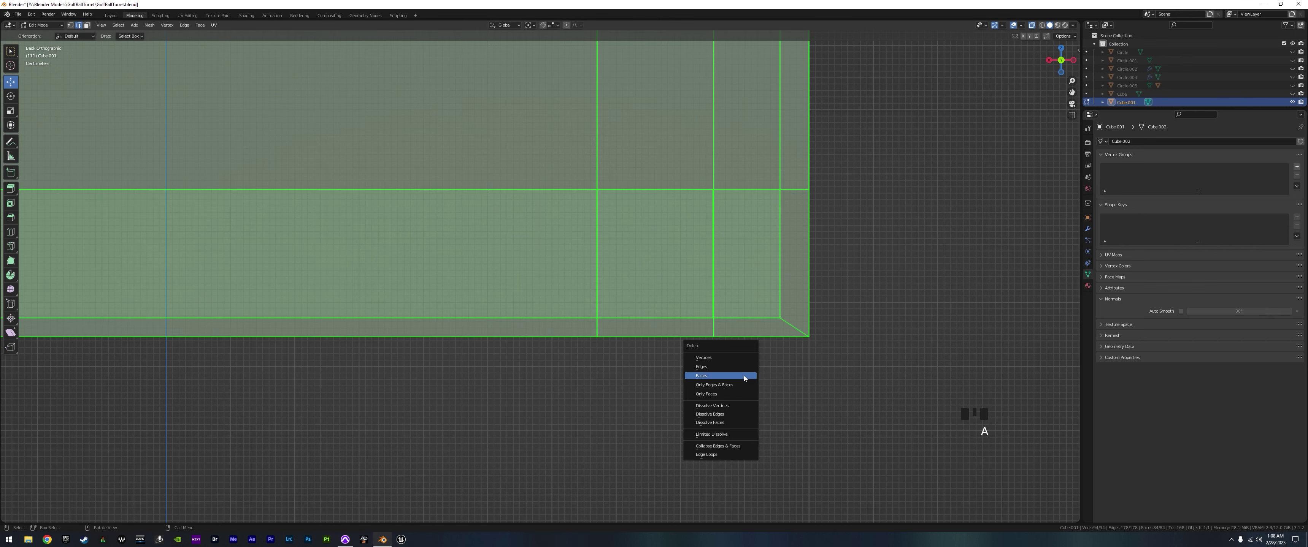
pyautogui.click(743, 376)
pyautogui.hotkey('ctrl', 'z')
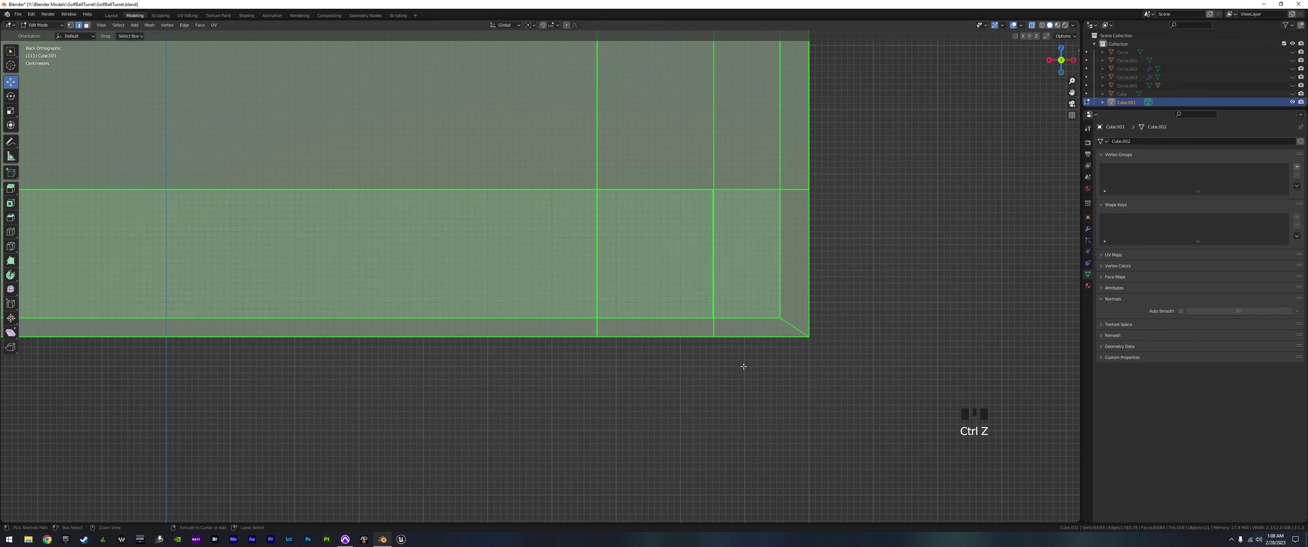
pyautogui.hotkey('ctrl', 'z')
# - Flatten the outer lip cut on the -X side by scaling its edges to 0 along X
pyautogui.moveTo(698, 158); pyautogui.dragTo(751, 358)
pyautogui.press('s')
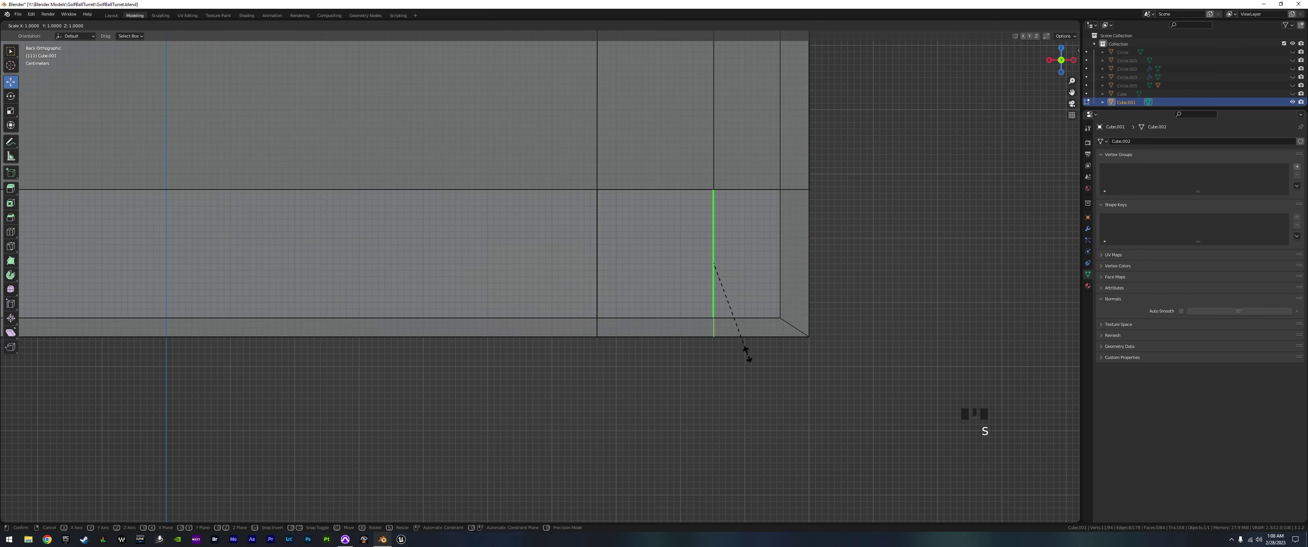
pyautogui.press('x')
pyautogui.press('0')
pyautogui.press('Return')
# - Flatten the inner lip cut on the +X side by scaling its edges to 0 along X
pyautogui.keyDown('shift'); pyautogui.moveTo(744, 350); pyautogui.dragTo(946, 356, button='middle'); pyautogui.keyUp('shift')
pyautogui.keyDown('shift'); pyautogui.moveTo(234, 239); pyautogui.dragTo(615, 250, button='middle'); pyautogui.keyUp('shift')
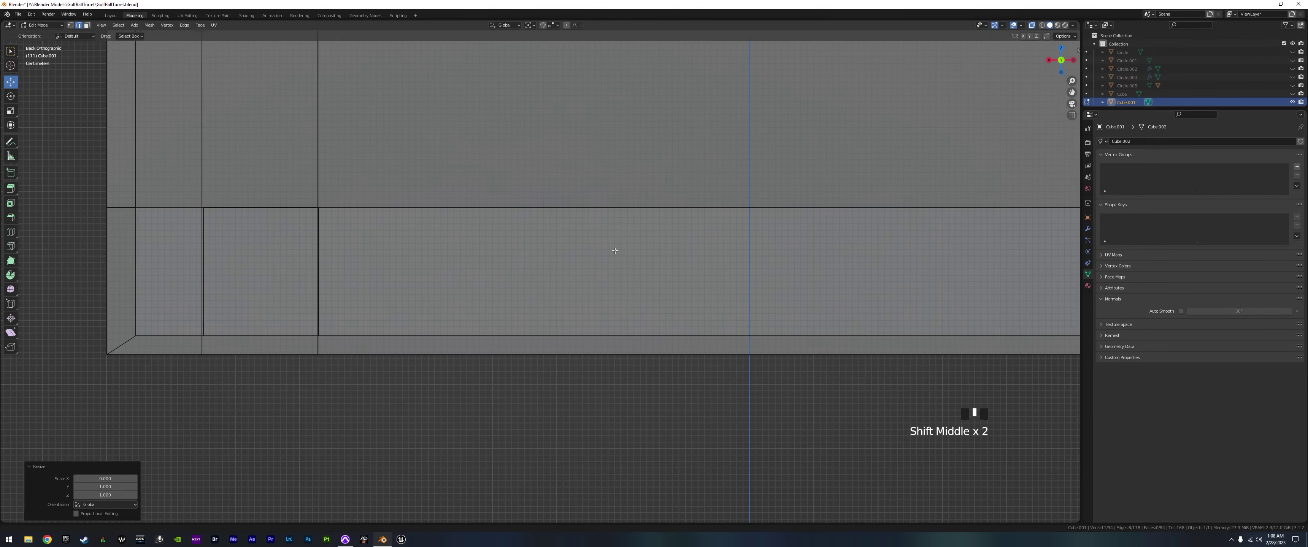
pyautogui.keyDown('shift'); pyautogui.moveTo(244, 160); pyautogui.dragTo(436, 165, button='middle'); pyautogui.keyUp('shift')
pyautogui.moveTo(507, 255); pyautogui.dragTo(563, 365)
pyautogui.press('s')
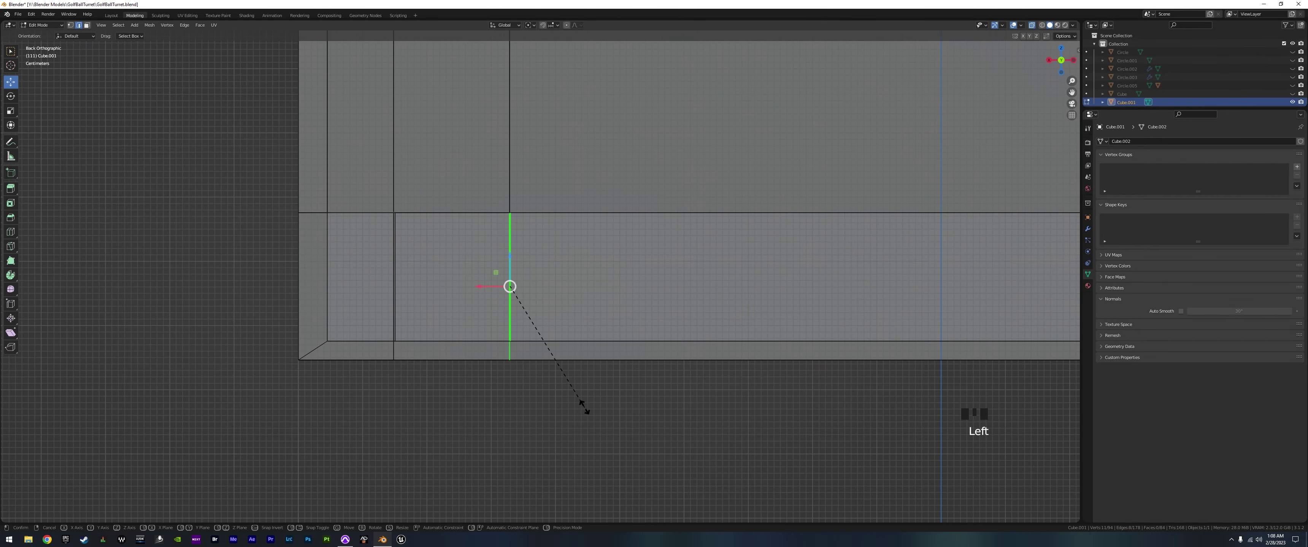
pyautogui.press('x')
pyautogui.press('0')
pyautogui.press('Return')
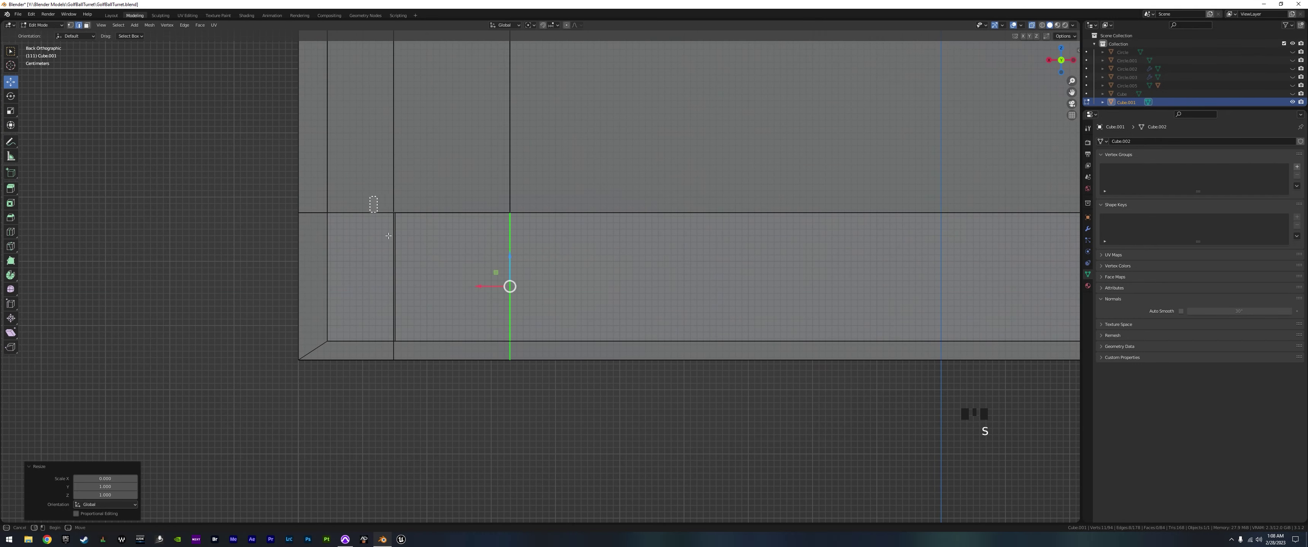
# - Flatten the outer lip cut on the +X side by scaling its edges to 0 along X
pyautogui.moveTo(389, 235); pyautogui.dragTo(438, 382)
pyautogui.press('s')
pyautogui.press('x')
pyautogui.press('0')
pyautogui.press('Return')
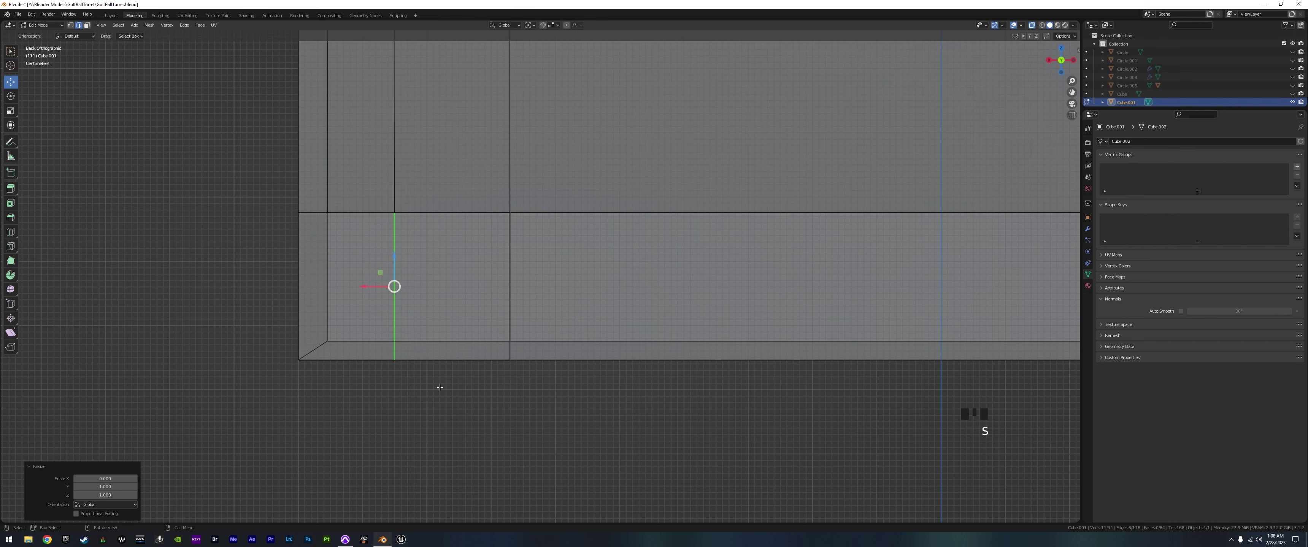
# - Select the lower cut edges near both ends of the box and merge their overlapping vertices by distance
pyautogui.moveTo(483, 189); pyautogui.dragTo(561, 392)
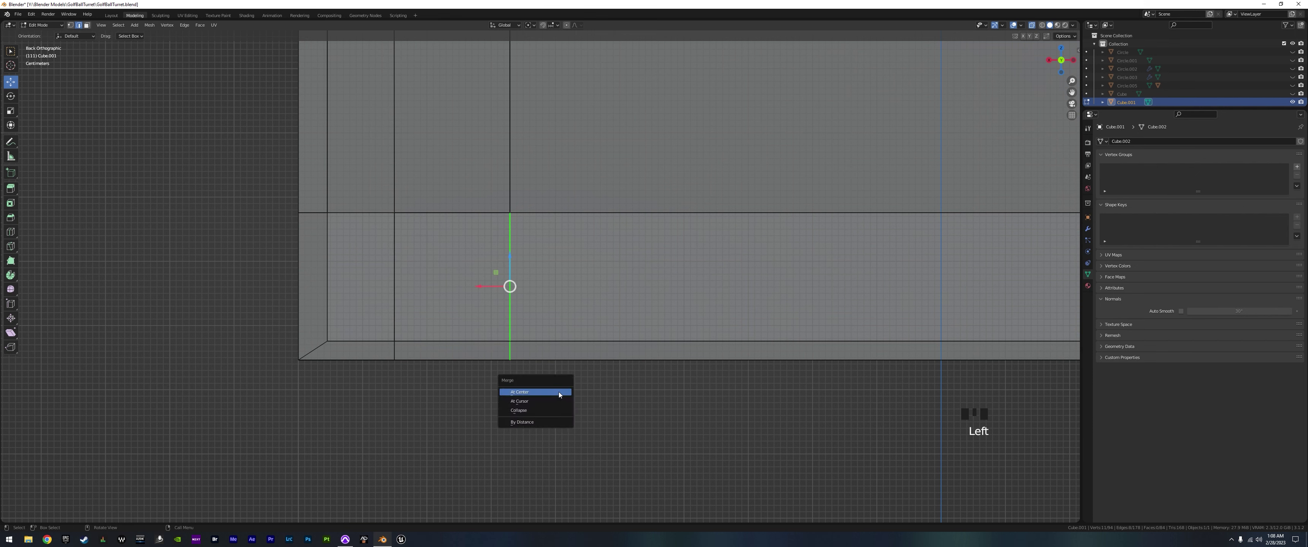
pyautogui.moveTo(381, 192); pyautogui.dragTo(1076, 429)
pyautogui.keyDown('shift'); pyautogui.moveTo(821, 365); pyautogui.dragTo(546, 374, button='middle'); pyautogui.keyUp('shift')
pyautogui.keyDown('shift'); pyautogui.moveTo(1032, 335); pyautogui.dragTo(534, 327, button='middle'); pyautogui.keyUp('shift')
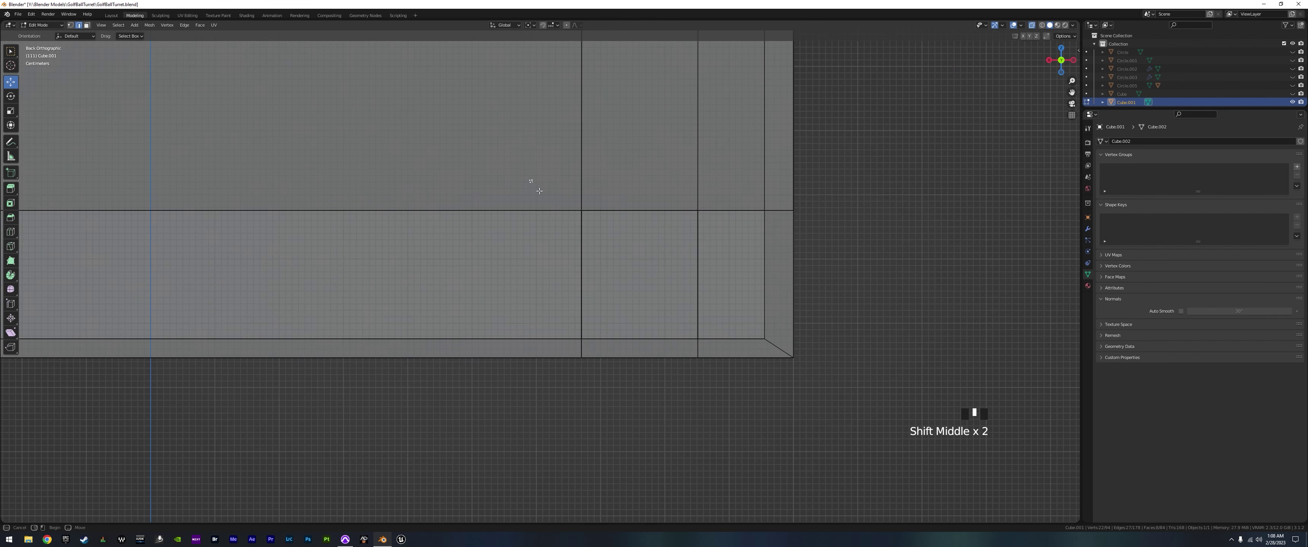
pyautogui.keyDown('shift'); pyautogui.moveTo(529, 181); pyautogui.dragTo(733, 407); pyautogui.keyUp('shift')
pyautogui.press('m')
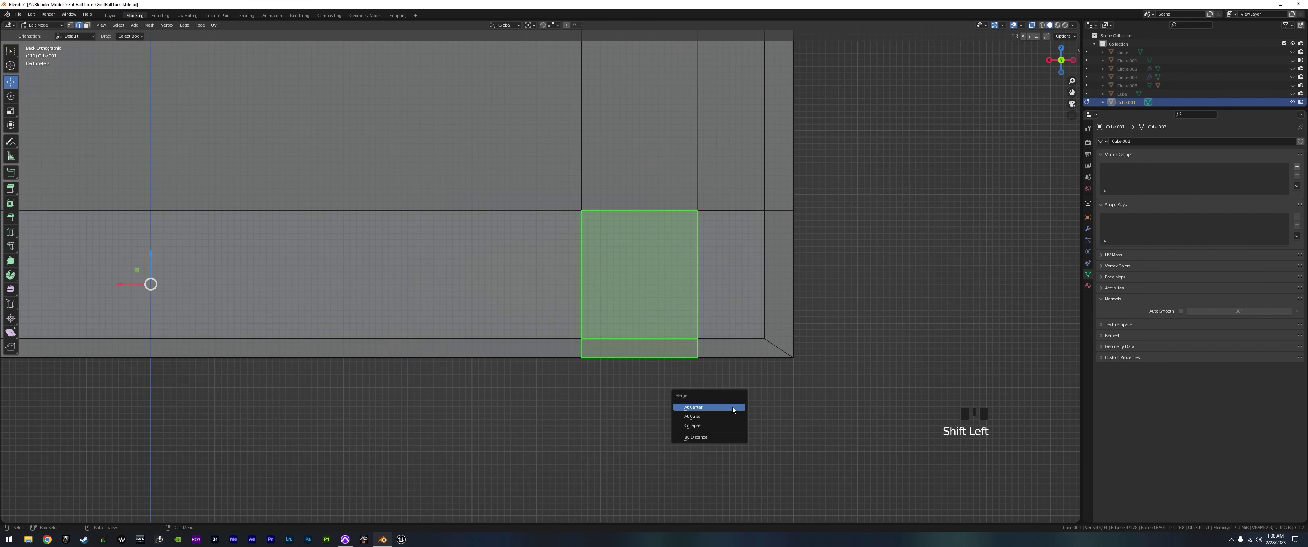
pyautogui.click(713, 439)
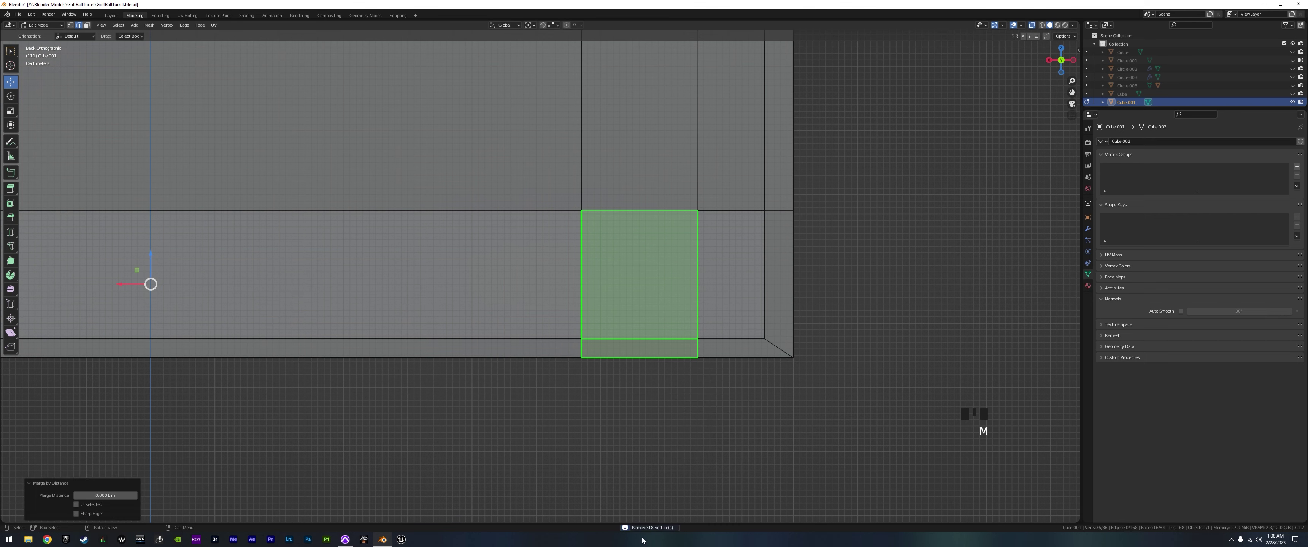
# - Add a new cube to the box mesh and scale it down uniformly to about 0.83
pyautogui.moveTo(635, 457); pyautogui.dragTo(578, 404, button='middle')
pyautogui.scroll(-2, 593, 387)
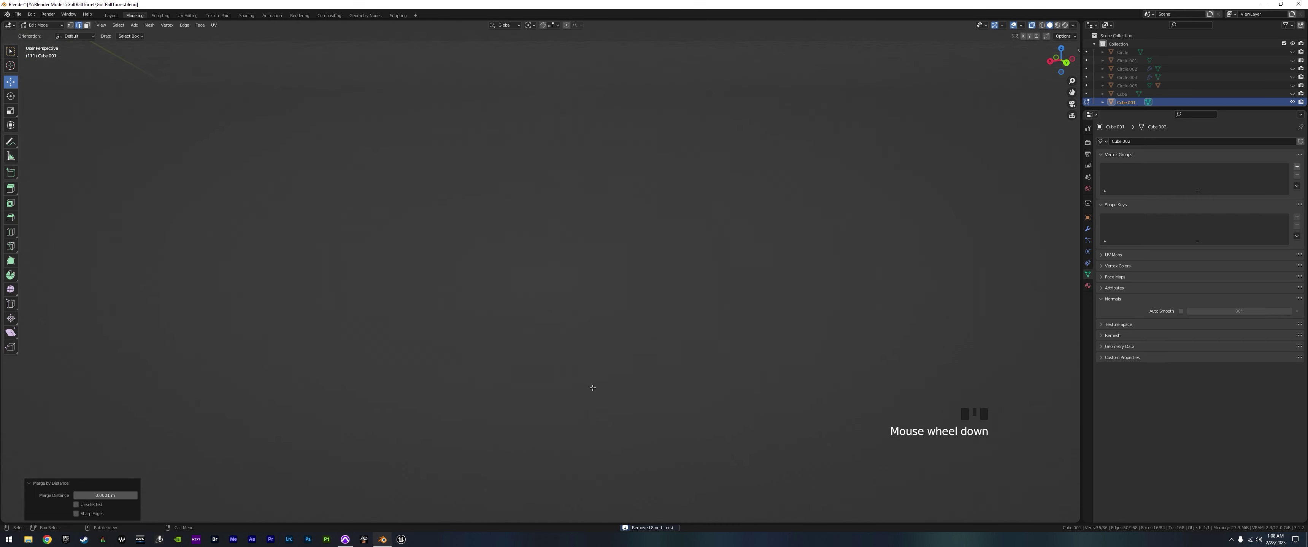
pyautogui.scroll(-4, 602, 377)
pyautogui.moveTo(677, 350); pyautogui.dragTo(481, 206, button='middle')
pyautogui.scroll(2, 617, 341)
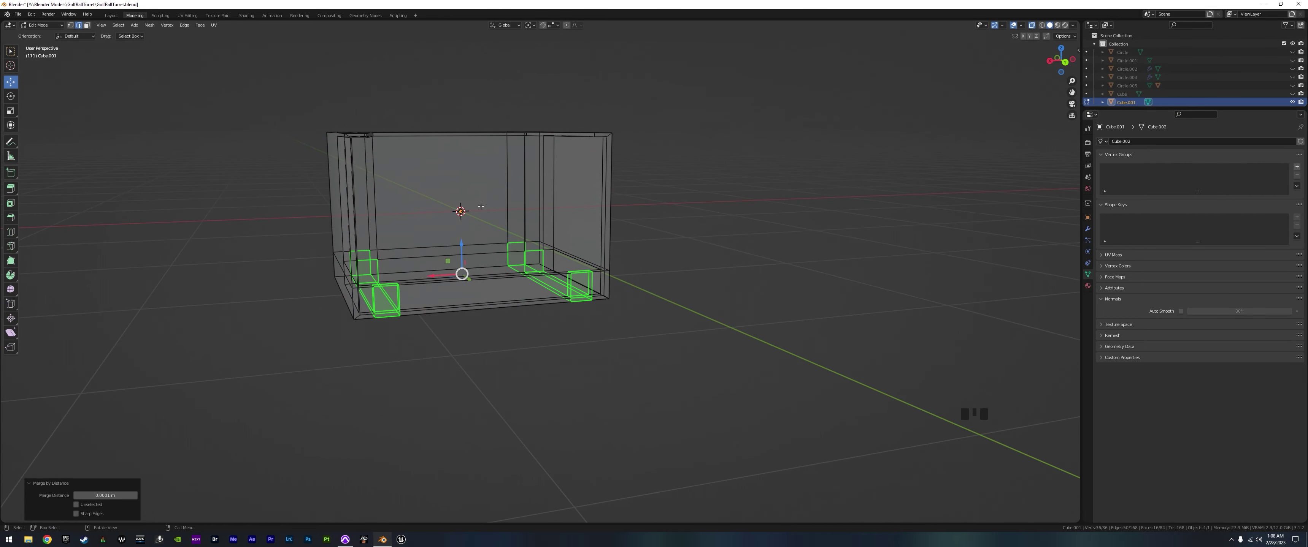
pyautogui.click(135, 26)
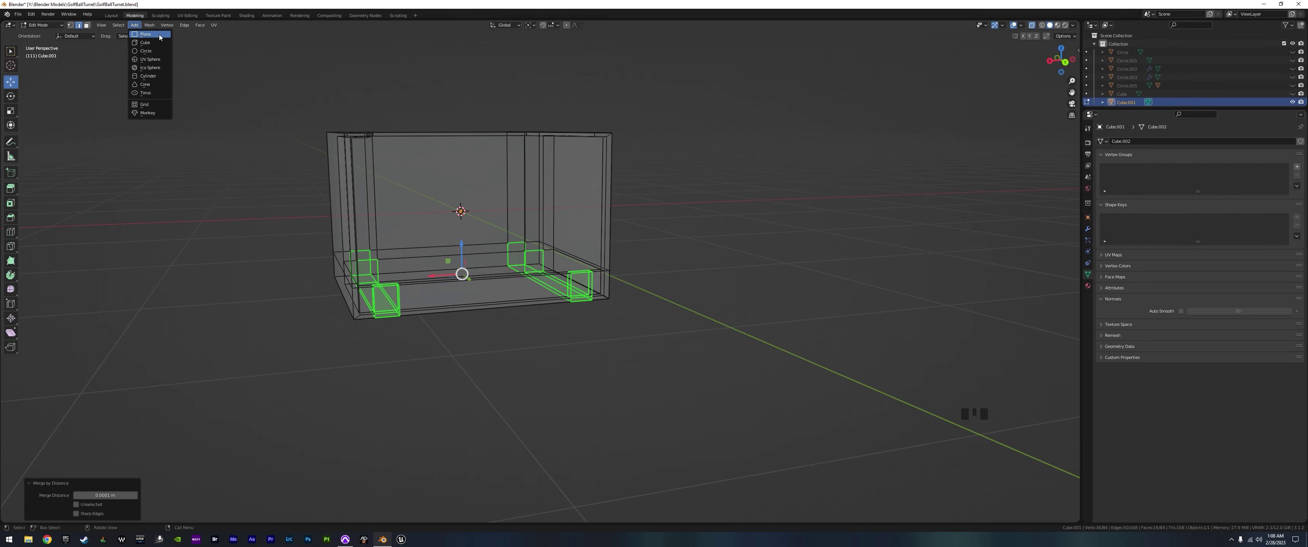
pyautogui.click(155, 45)
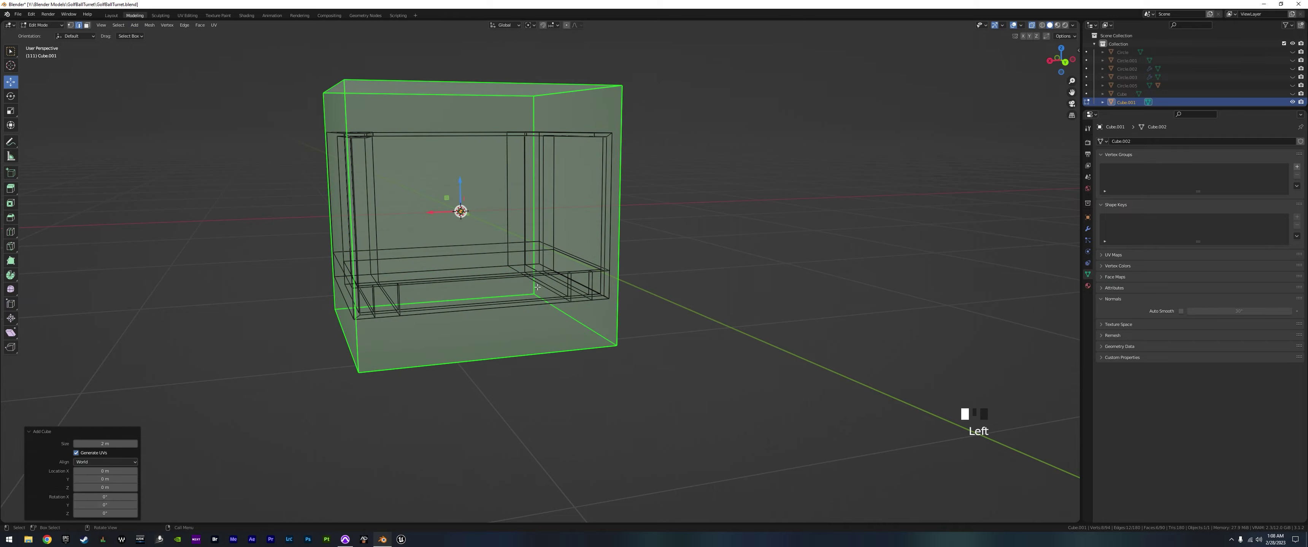
pyautogui.moveTo(660, 284); pyautogui.dragTo(685, 365, button='middle')
pyautogui.press('s')
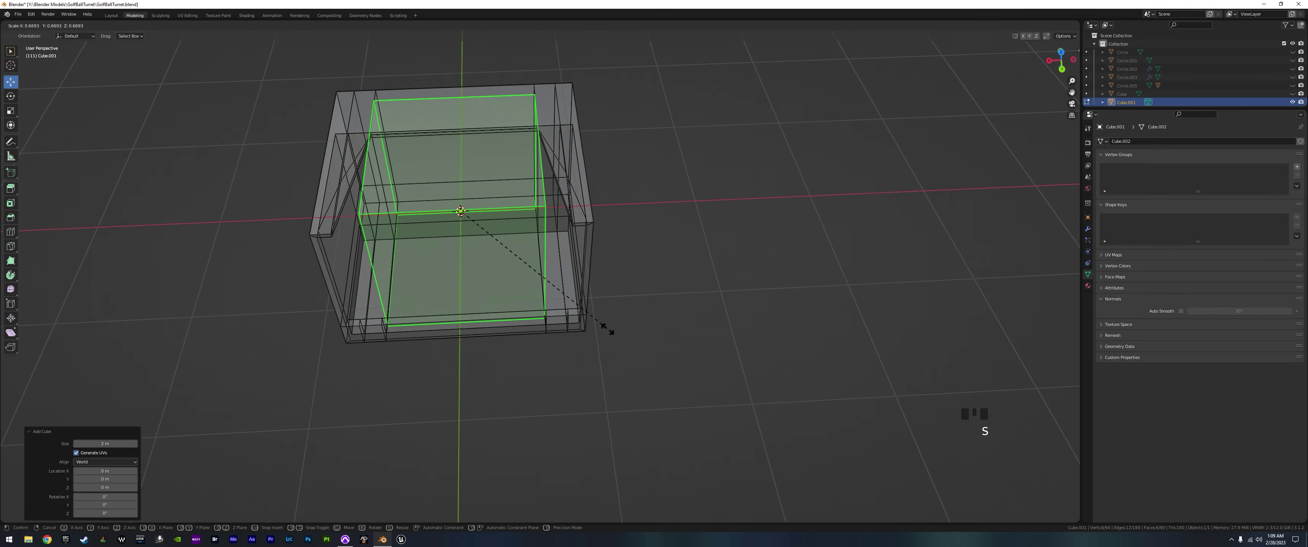
pyautogui.click(646, 348)
# - Flatten the new cube to about 0.48 along Z and shrink it along Y and X to fit inside the box
pyautogui.moveTo(641, 385); pyautogui.dragTo(654, 344, button='middle')
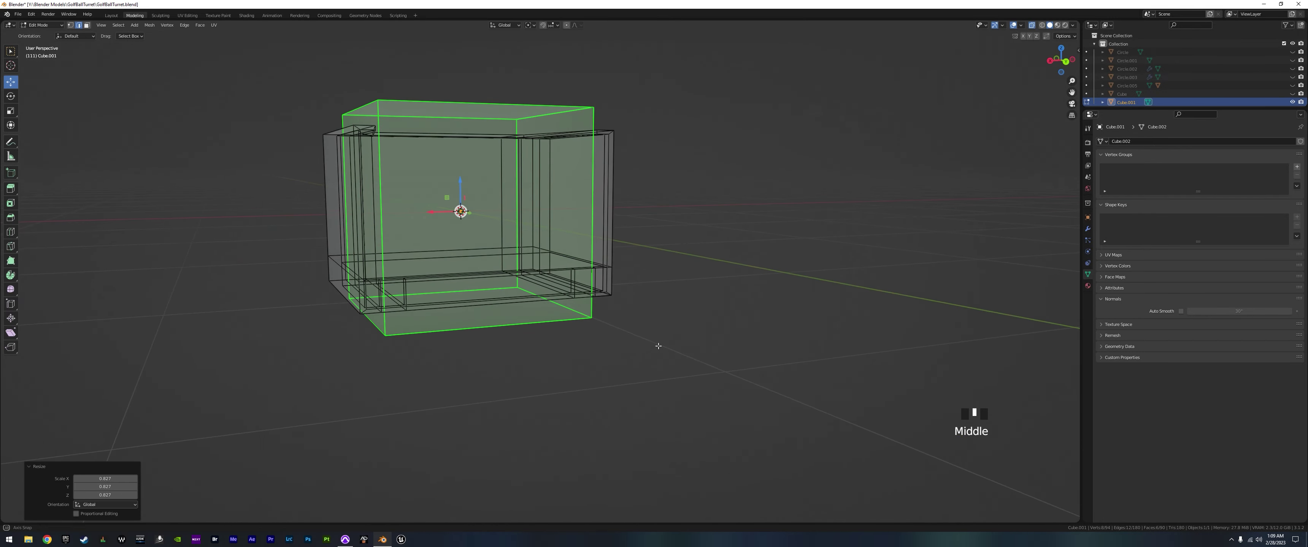
pyautogui.press('s')
pyautogui.press('z')
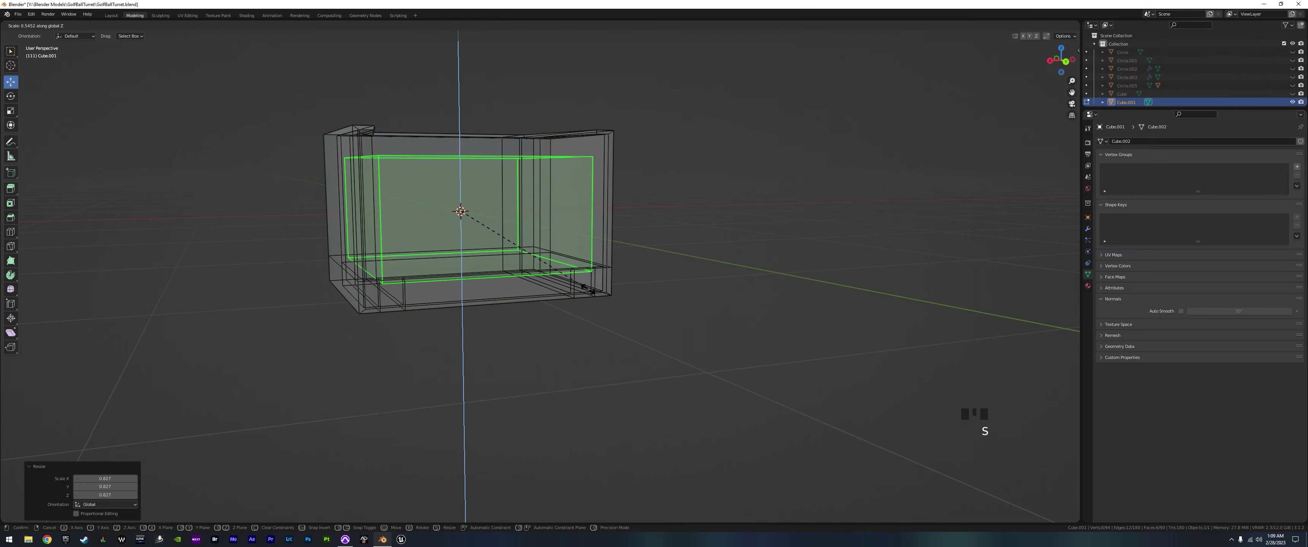
pyautogui.click(576, 281)
pyautogui.moveTo(577, 282); pyautogui.dragTo(614, 333, button='middle')
pyautogui.press('s')
pyautogui.press('y')
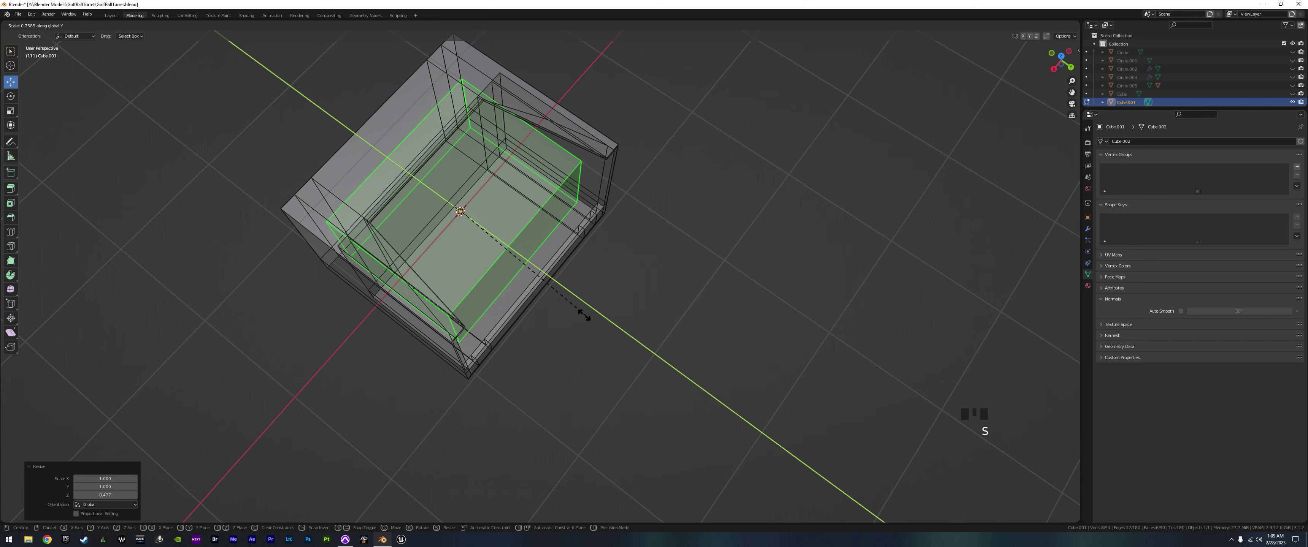
pyautogui.click(557, 295)
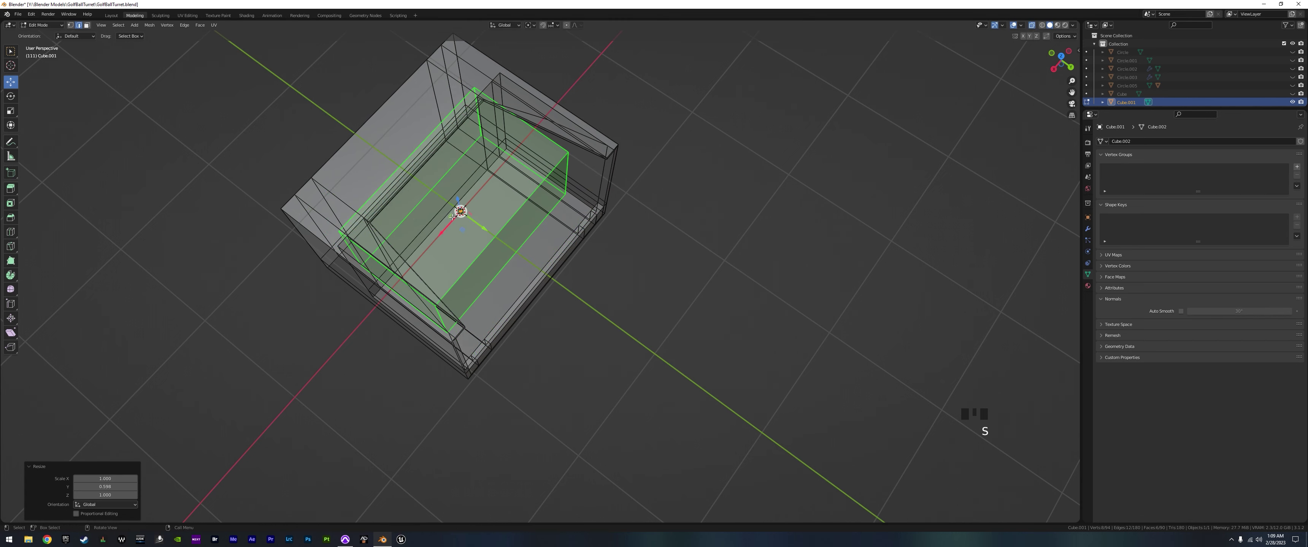
pyautogui.moveTo(557, 295); pyautogui.dragTo(455, 177, button='middle')
pyautogui.press('s')
pyautogui.press('x')
pyautogui.click(540, 281)
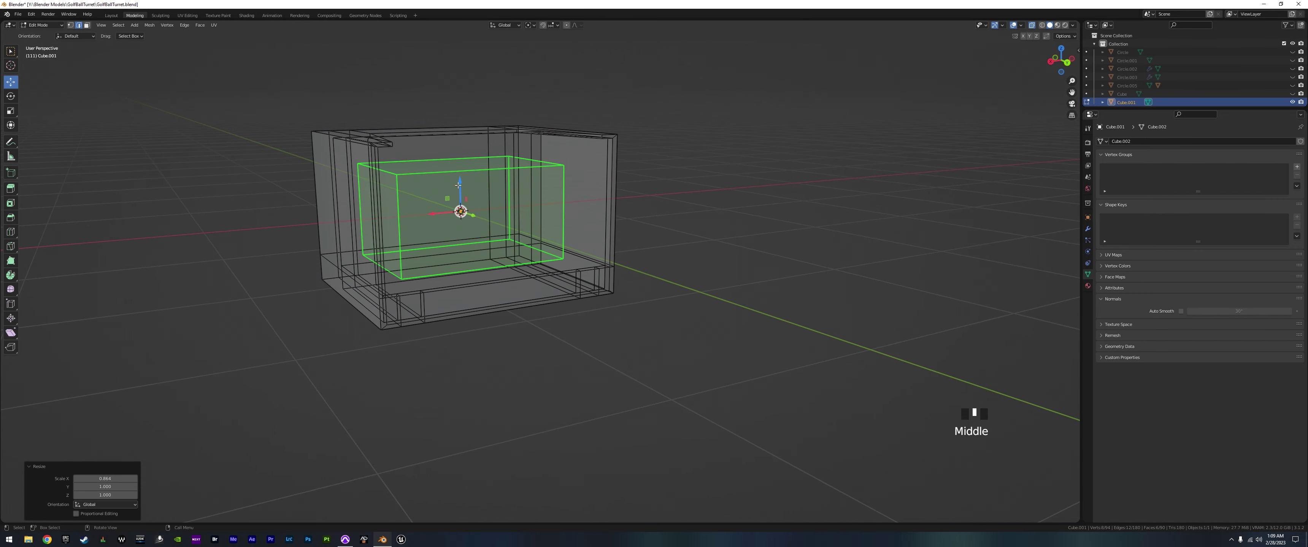
# - Lower the inner block about 0.13 m along Z and move it along Y toward the box's open front
pyautogui.moveTo(460, 183); pyautogui.dragTo(471, 212)
pyautogui.moveTo(471, 211); pyautogui.dragTo(640, 403, button='middle')
pyautogui.scroll(2, 481, 277)
pyautogui.scroll(-3, 622, 320)
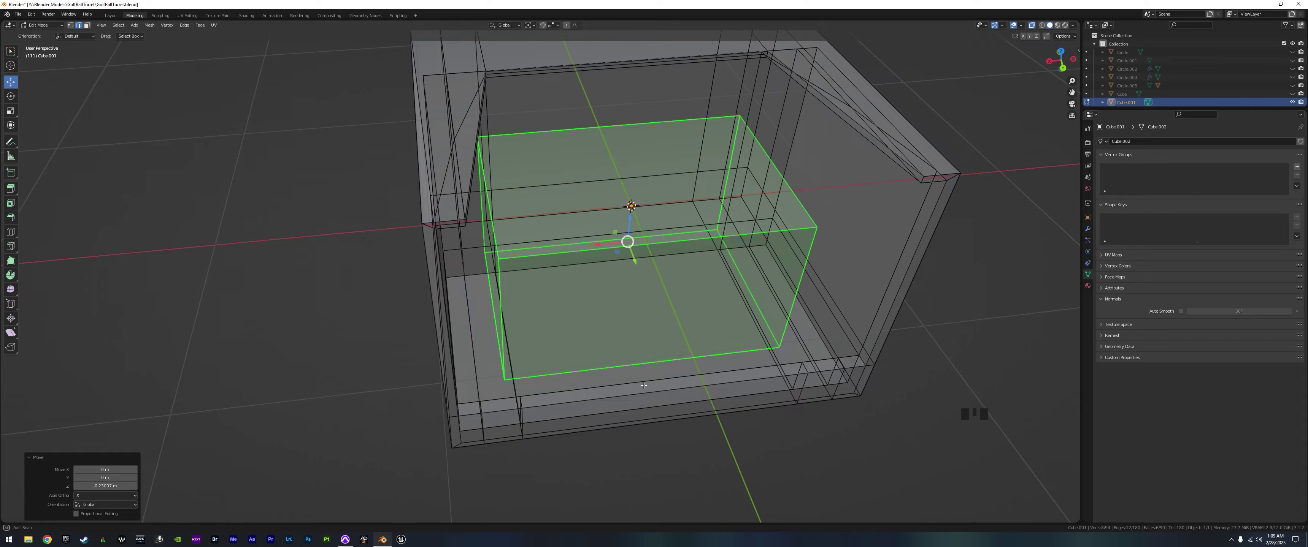
pyautogui.moveTo(636, 266); pyautogui.dragTo(640, 310)
pyautogui.moveTo(640, 310); pyautogui.dragTo(674, 304, button='middle')
pyautogui.moveTo(579, 288); pyautogui.dragTo(591, 304, button='middle')
pyautogui.moveTo(523, 157); pyautogui.dragTo(532, 159)
pyautogui.moveTo(616, 258); pyautogui.dragTo(648, 180, button='middle')
# - Hide the linked outer box geometry and move the inner block's rear side face inward along Y
pyautogui.click(660, 202)
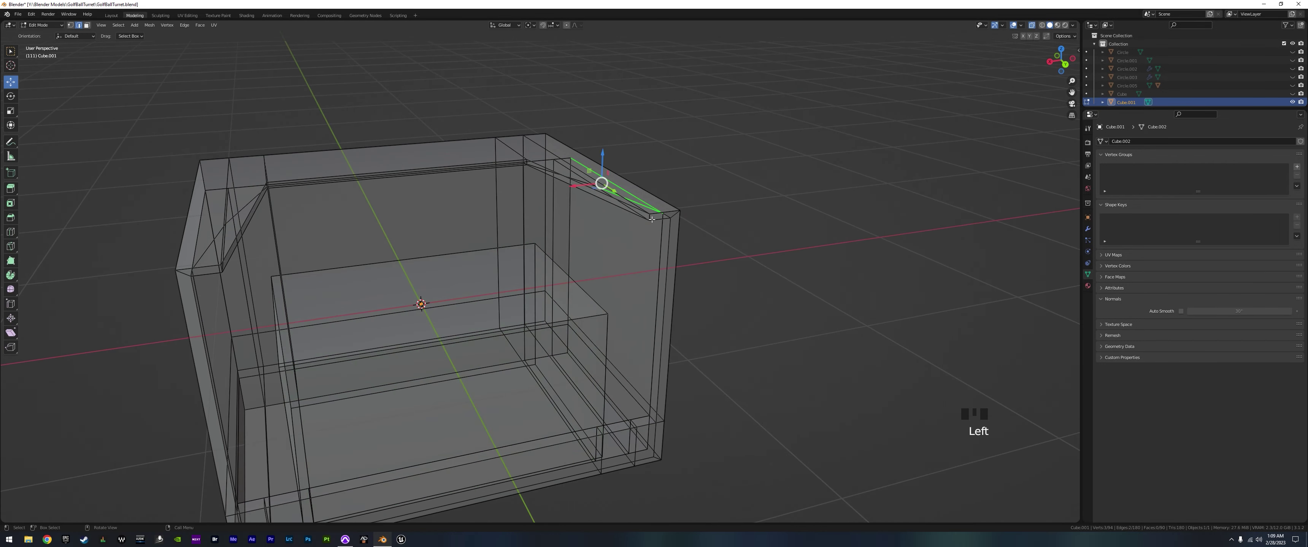
pyautogui.press('l')
pyautogui.press('h')
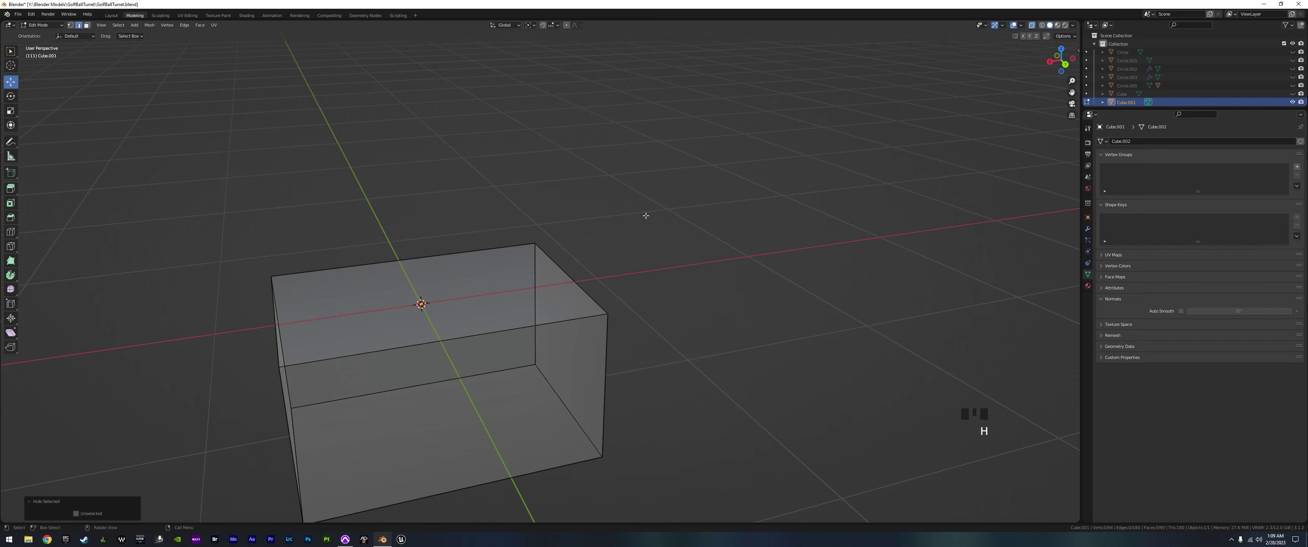
pyautogui.moveTo(623, 281); pyautogui.dragTo(590, 185, button='middle')
pyautogui.click(549, 170)
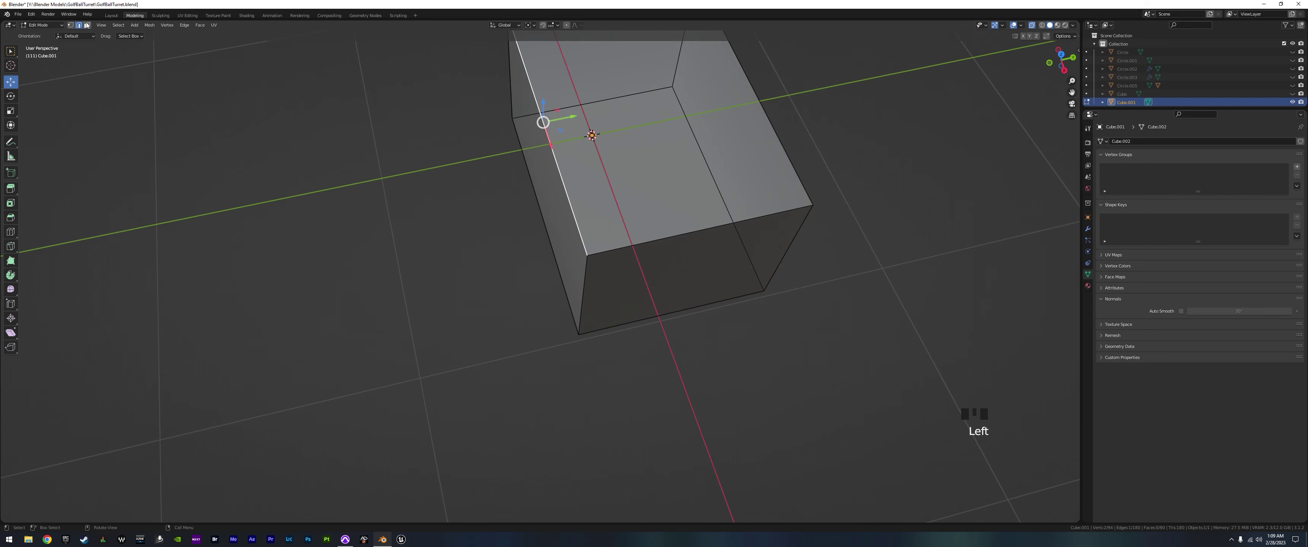
pyautogui.click(86, 25)
pyautogui.click(540, 168)
pyautogui.moveTo(540, 172); pyautogui.dragTo(617, 179)
# - Inset the block's top face by about 0.036 m
pyautogui.moveTo(617, 180); pyautogui.dragTo(635, 159, button='middle')
pyautogui.click(635, 159)
pyautogui.press('i')
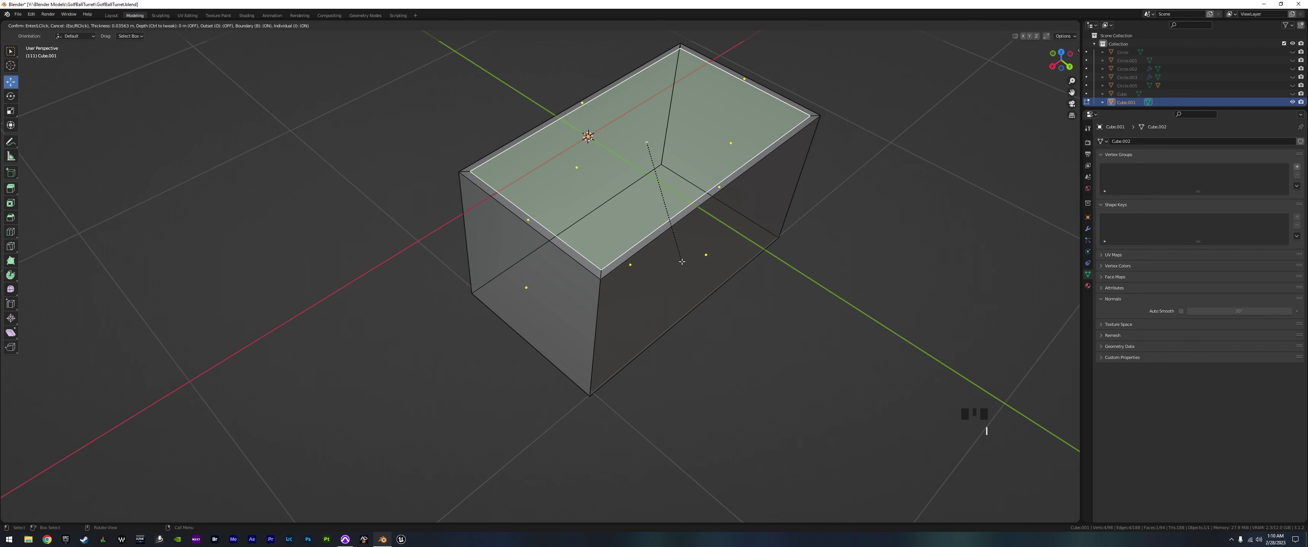
pyautogui.click(681, 262)
# - Scale the inset top face to about half its depth along Y and slightly shorter along X
pyautogui.moveTo(682, 262); pyautogui.dragTo(709, 292, button='middle')
pyautogui.press('a')
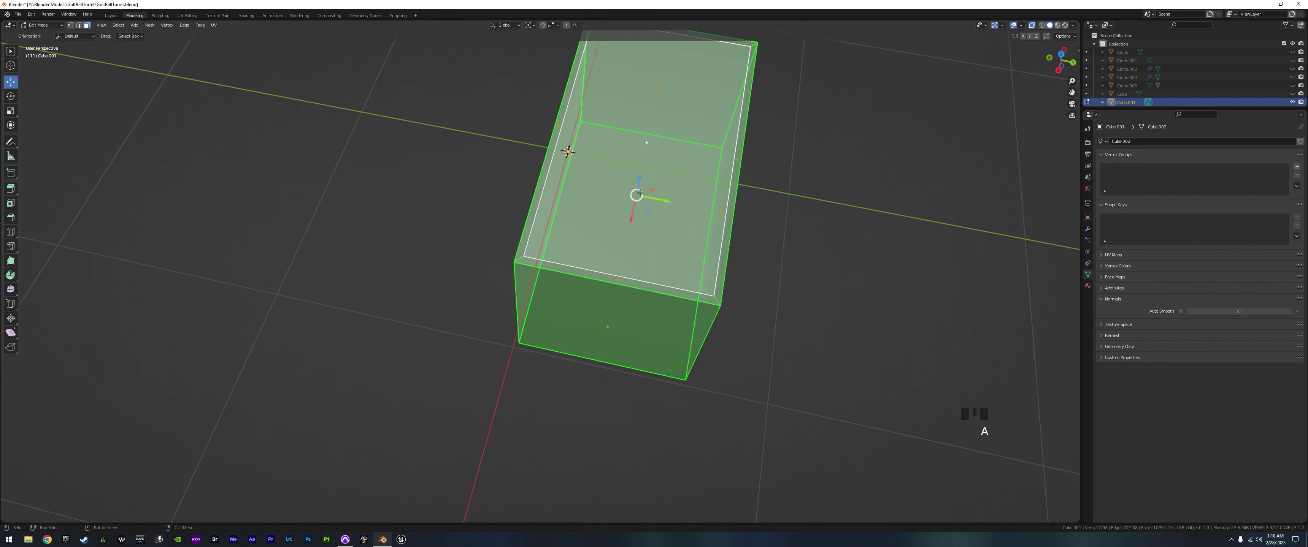
pyautogui.click(648, 146)
pyautogui.press('s')
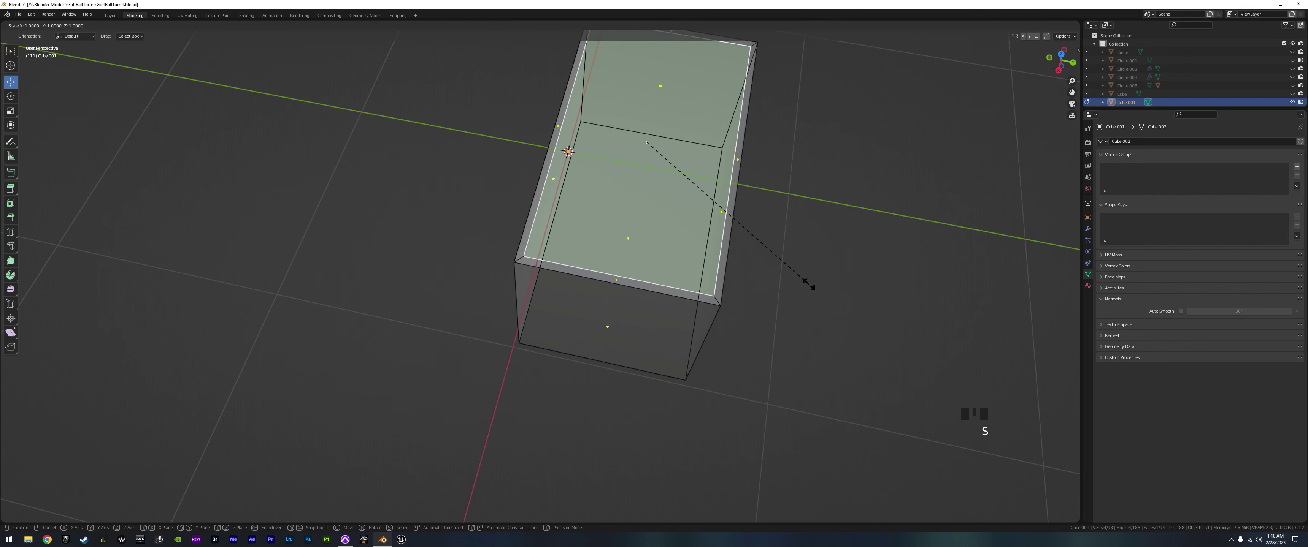
pyautogui.press('y')
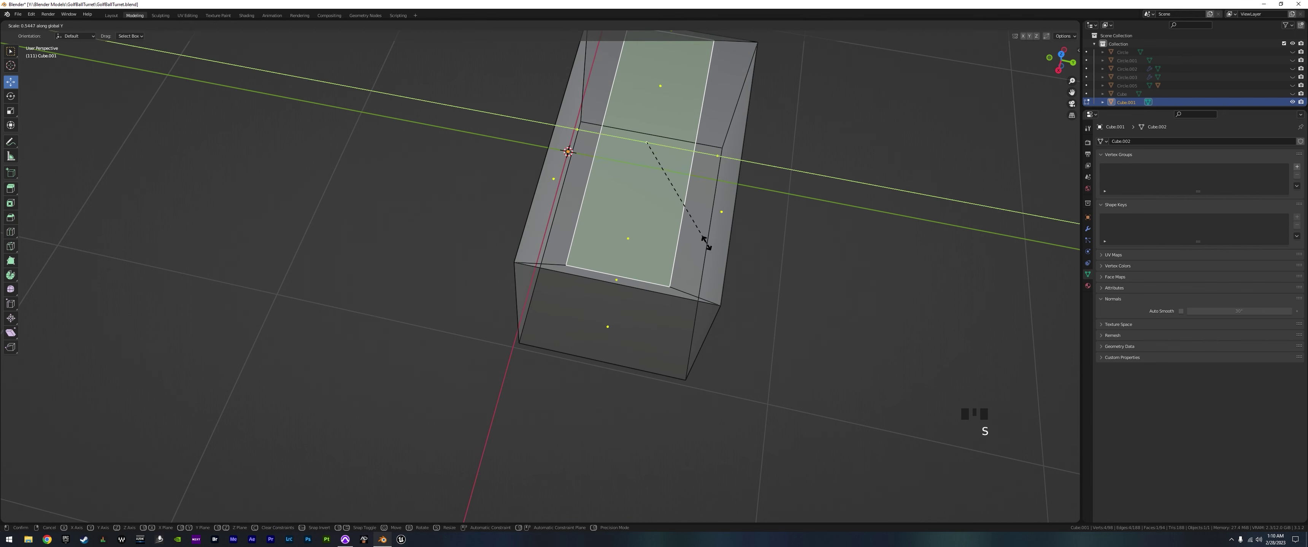
pyautogui.click(697, 239)
pyautogui.press('s')
pyautogui.press('x')
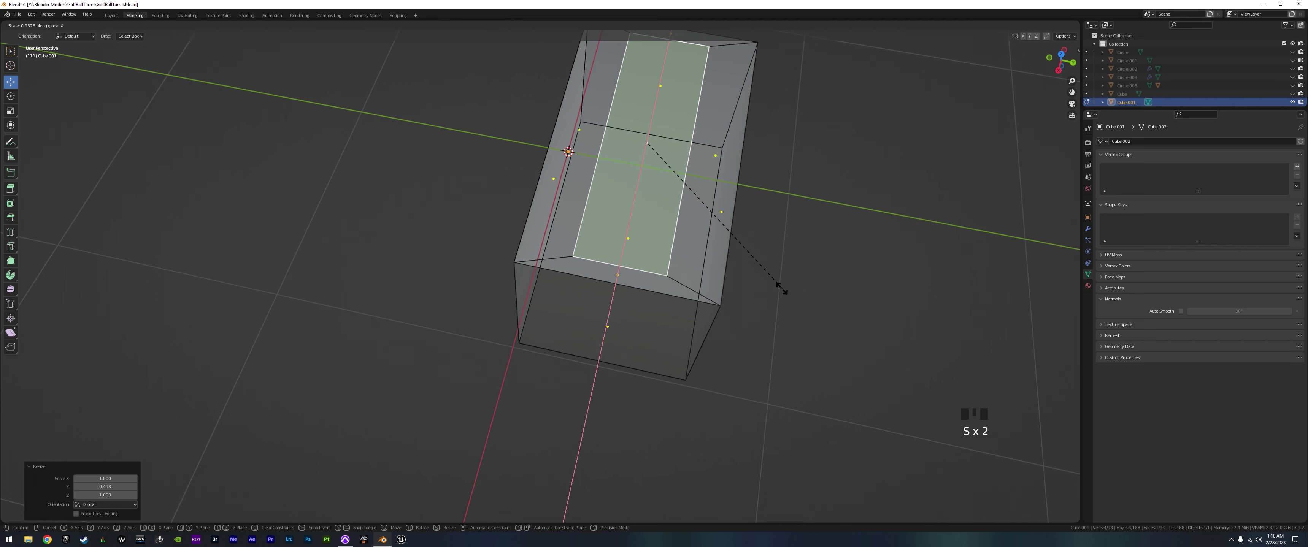
pyautogui.click(723, 194)
# - Move the inset top face about 0.1 m along Y toward the rear and extrude it up about 0.03 m
pyautogui.moveTo(684, 149); pyautogui.dragTo(604, 136)
pyautogui.moveTo(604, 136); pyautogui.dragTo(703, 231, button='middle')
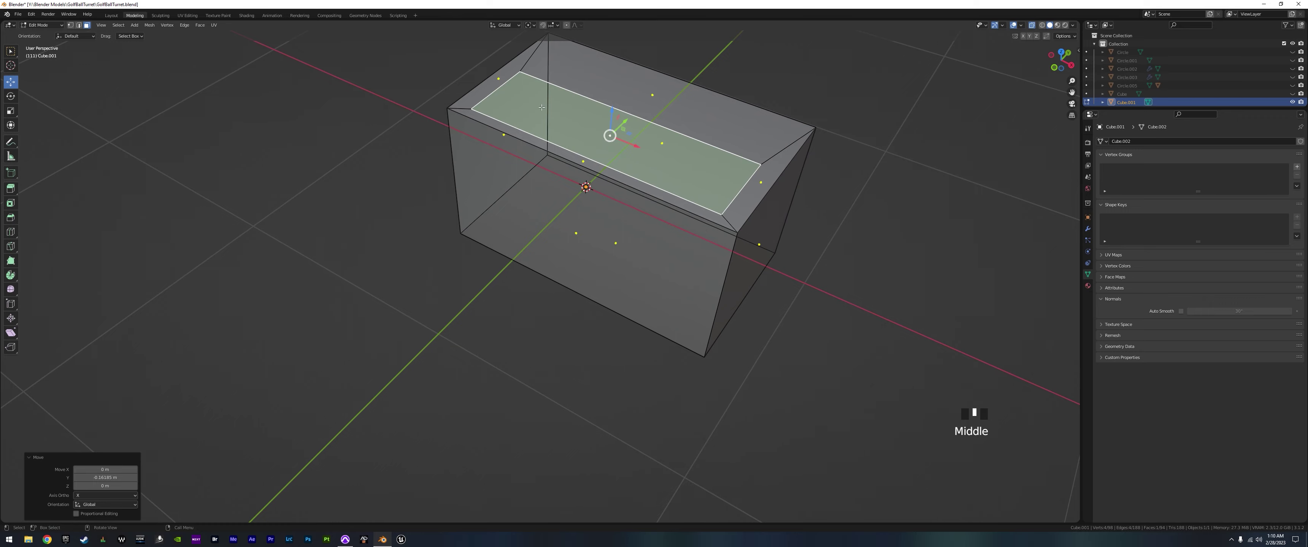
pyautogui.moveTo(690, 172); pyautogui.dragTo(714, 184, button='middle')
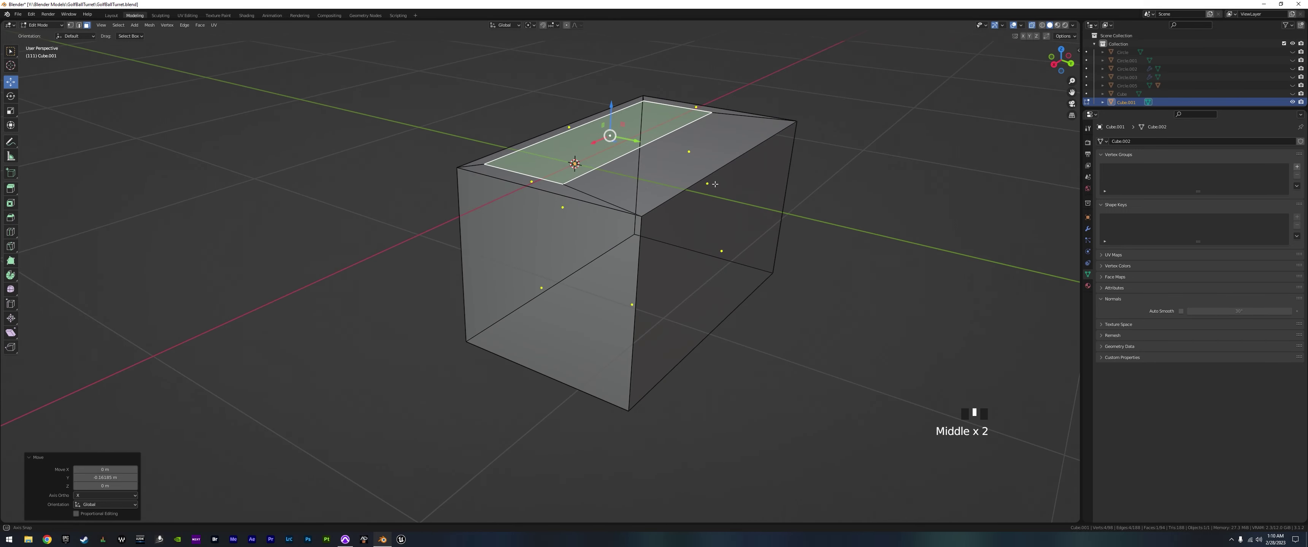
pyautogui.press('e')
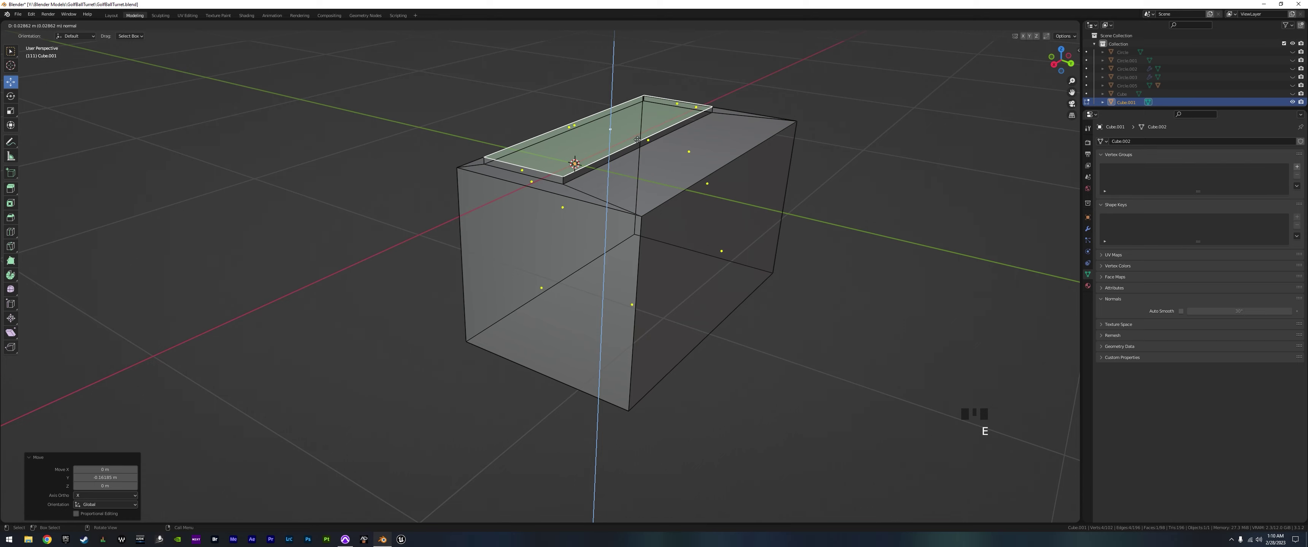
pyautogui.click(637, 139)
pyautogui.moveTo(607, 126); pyautogui.dragTo(607, 132, button='middle')
pyautogui.scroll(5, 597, 201)
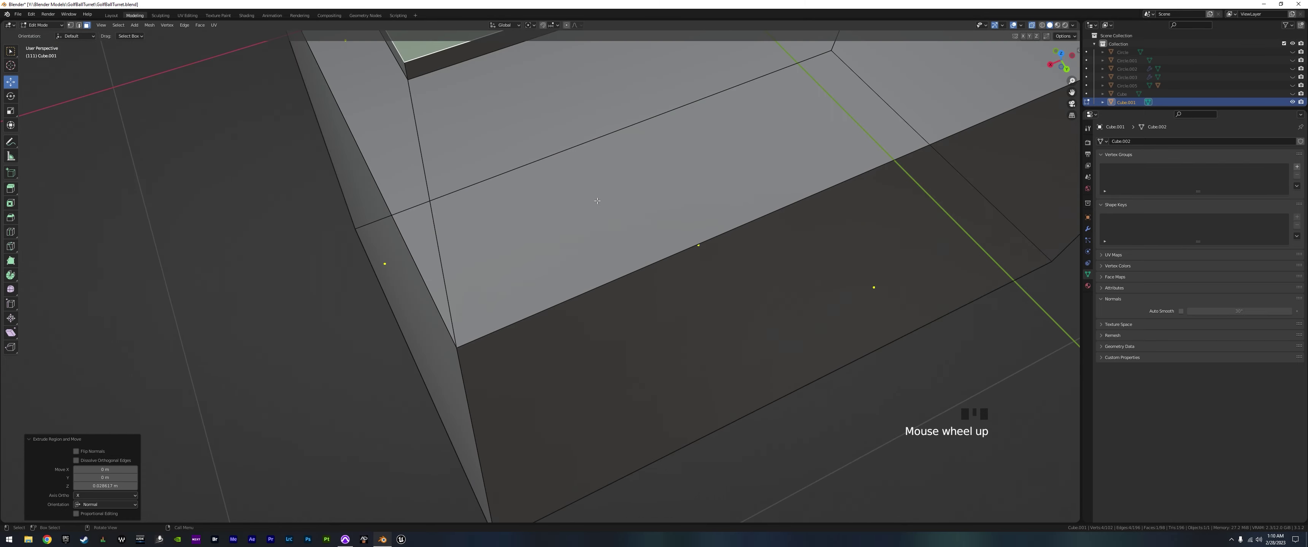
pyautogui.scroll(-6, 596, 201)
pyautogui.moveTo(597, 201); pyautogui.dragTo(628, 175, button='middle')
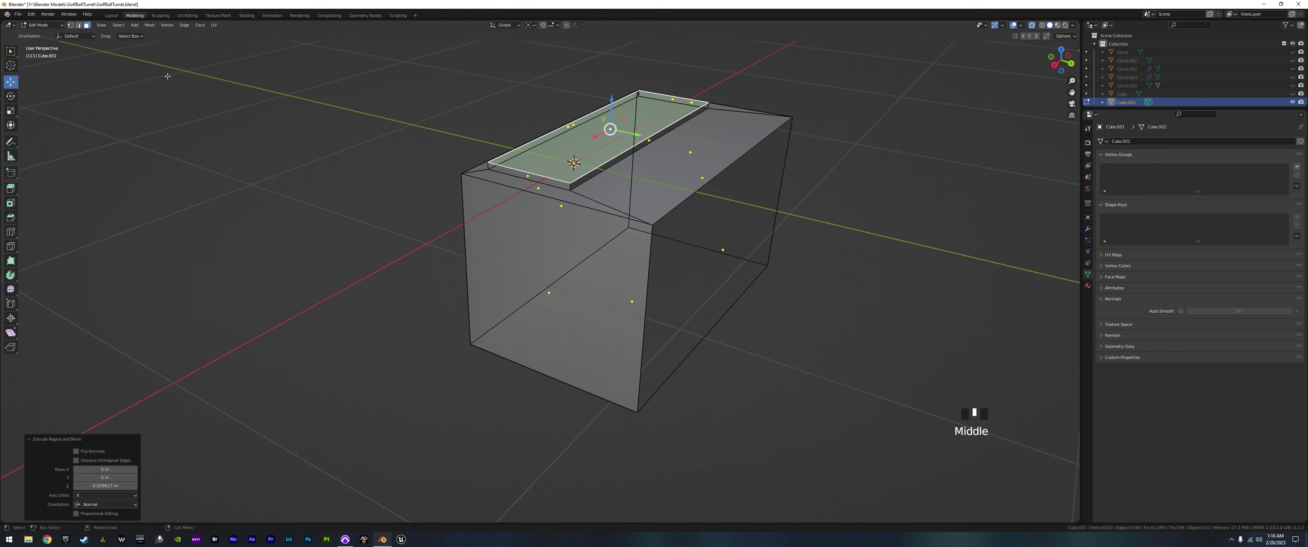
# - Select the edges around the raised panel's top rim and bevel them with 2 segments
pyautogui.click(78, 25)
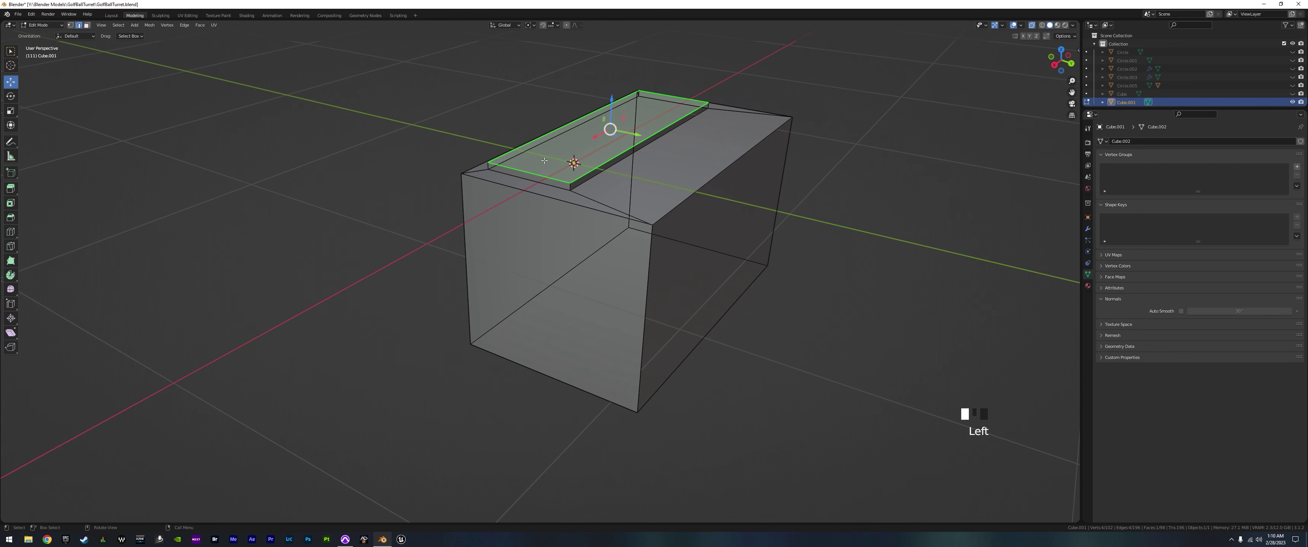
pyautogui.keyDown('alt'); pyautogui.click(588, 174); pyautogui.keyUp('alt')
pyautogui.keyDown('alt'); pyautogui.keyDown('shift'); pyautogui.click(545, 177); pyautogui.keyUp('shift'); pyautogui.keyUp('alt')
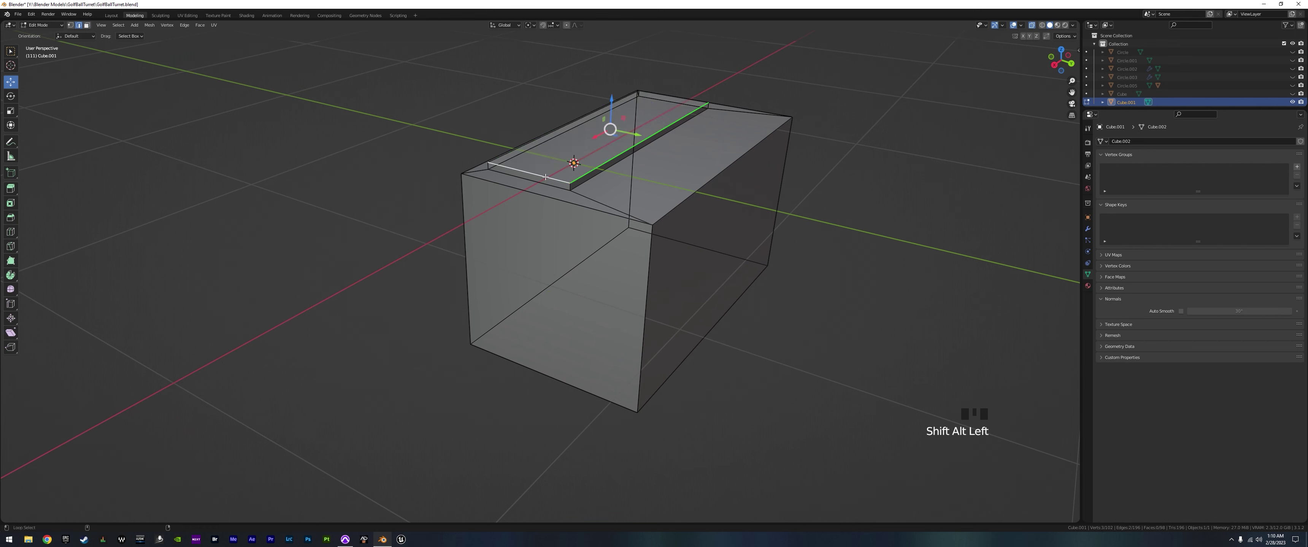
pyautogui.keyDown('alt'); pyautogui.keyDown('shift'); pyautogui.click(522, 146); pyautogui.keyUp('shift'); pyautogui.keyUp('alt')
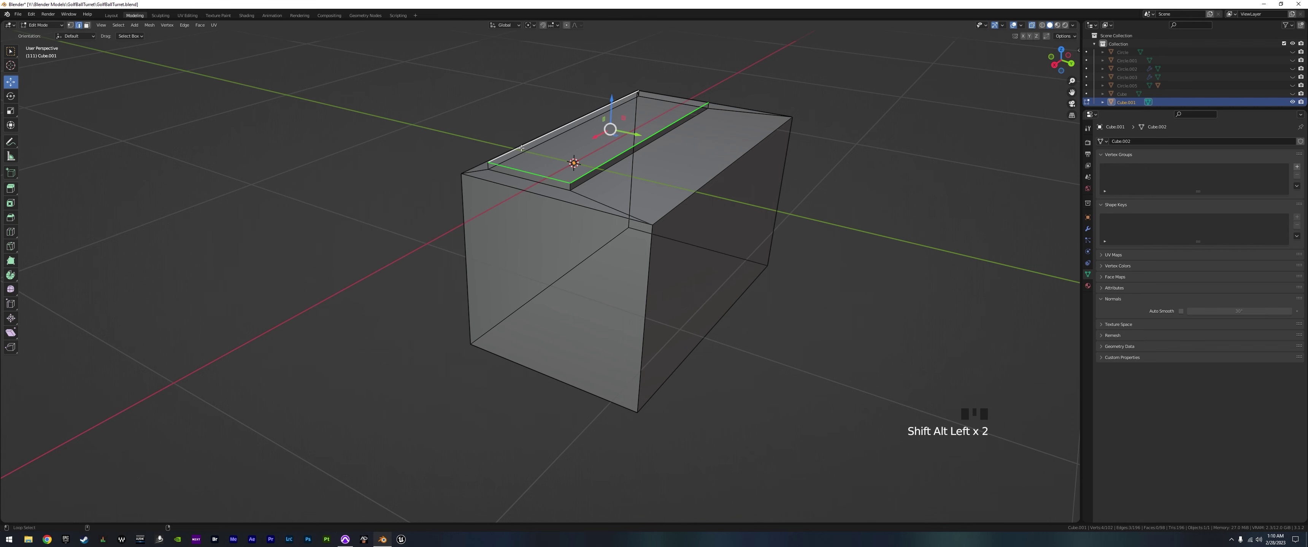
pyautogui.keyDown('alt'); pyautogui.keyDown('shift'); pyautogui.click(675, 99); pyautogui.keyUp('shift'); pyautogui.keyUp('alt')
pyautogui.moveTo(675, 100); pyautogui.dragTo(677, 194, button='middle')
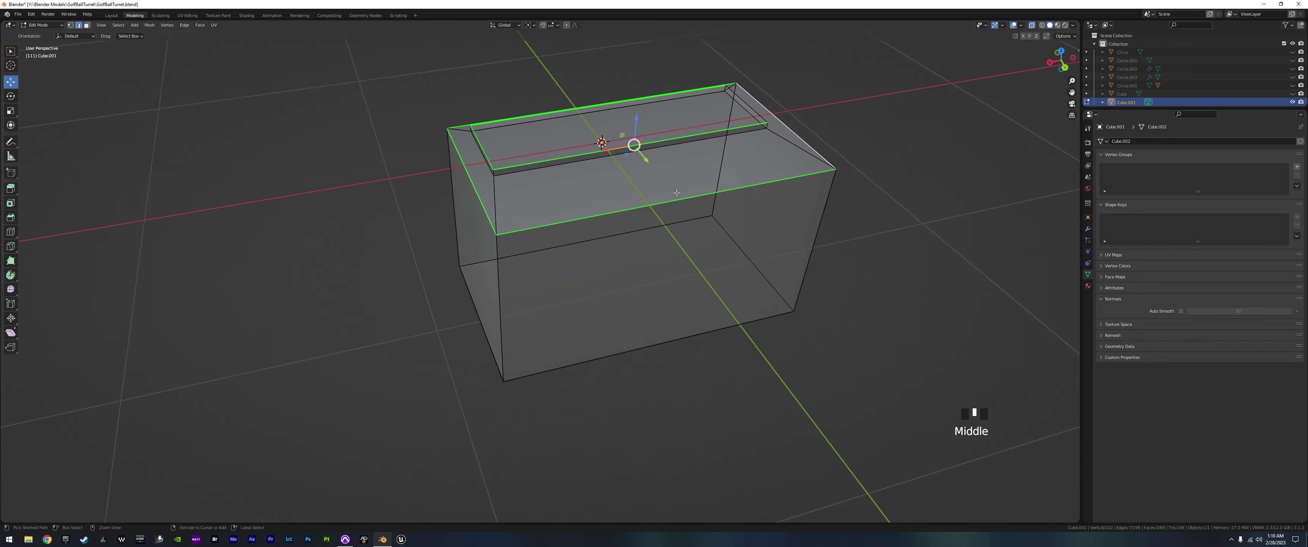
pyautogui.hotkey('ctrl', 'z')
pyautogui.keyDown('alt'); pyautogui.keyDown('shift'); pyautogui.click(759, 114); pyautogui.keyUp('shift'); pyautogui.keyUp('alt')
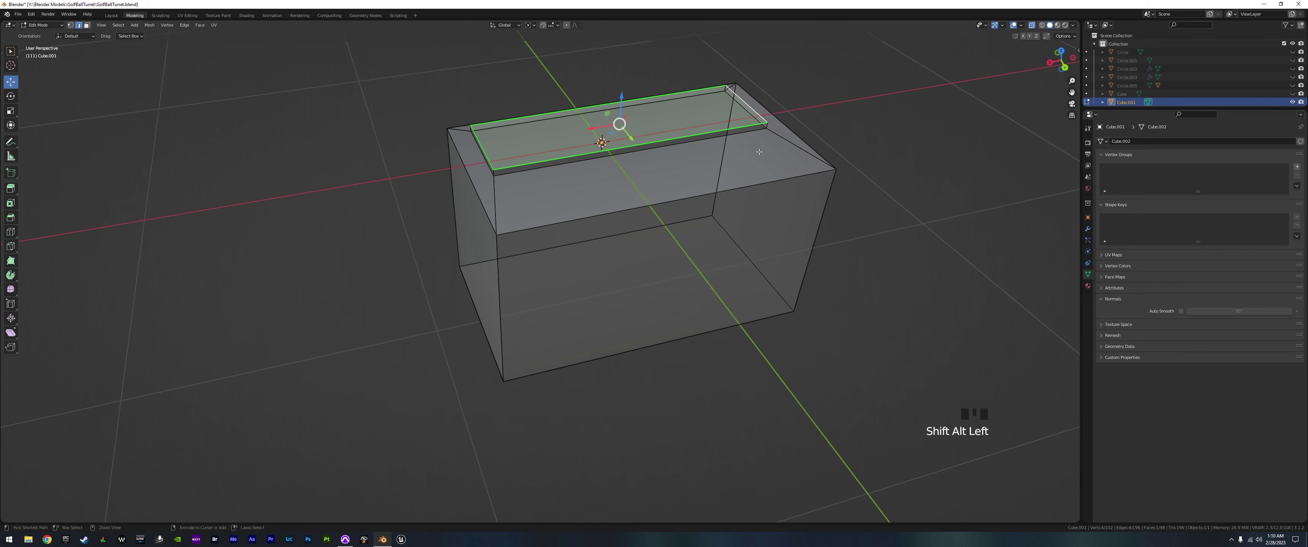
pyautogui.hotkey('ctrl', 'b')
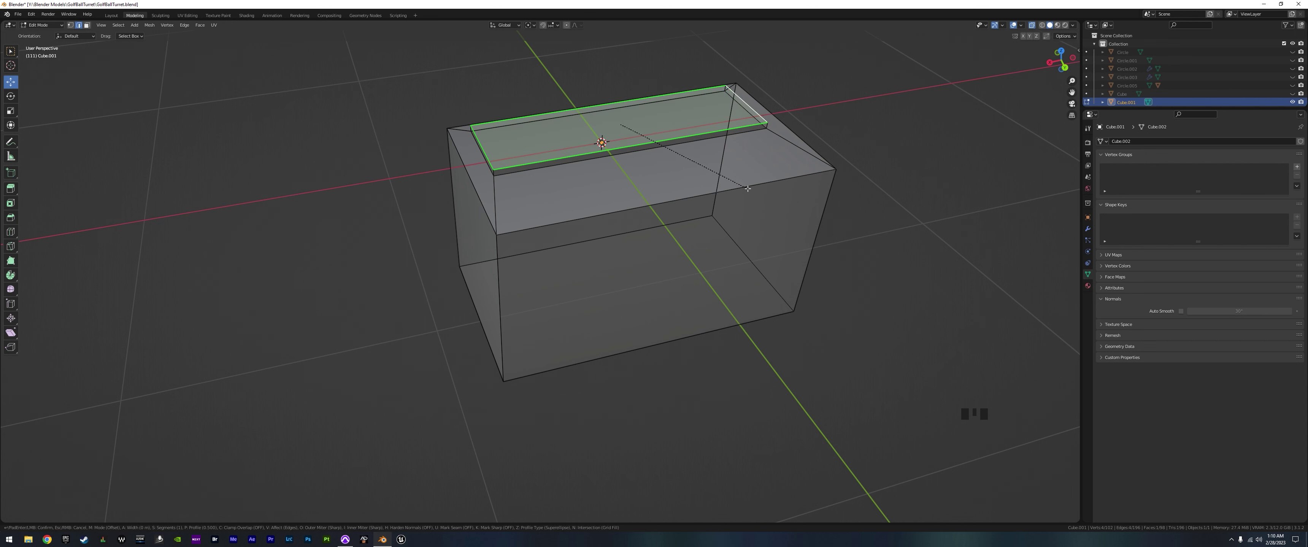
pyautogui.scroll(1, 749, 189)
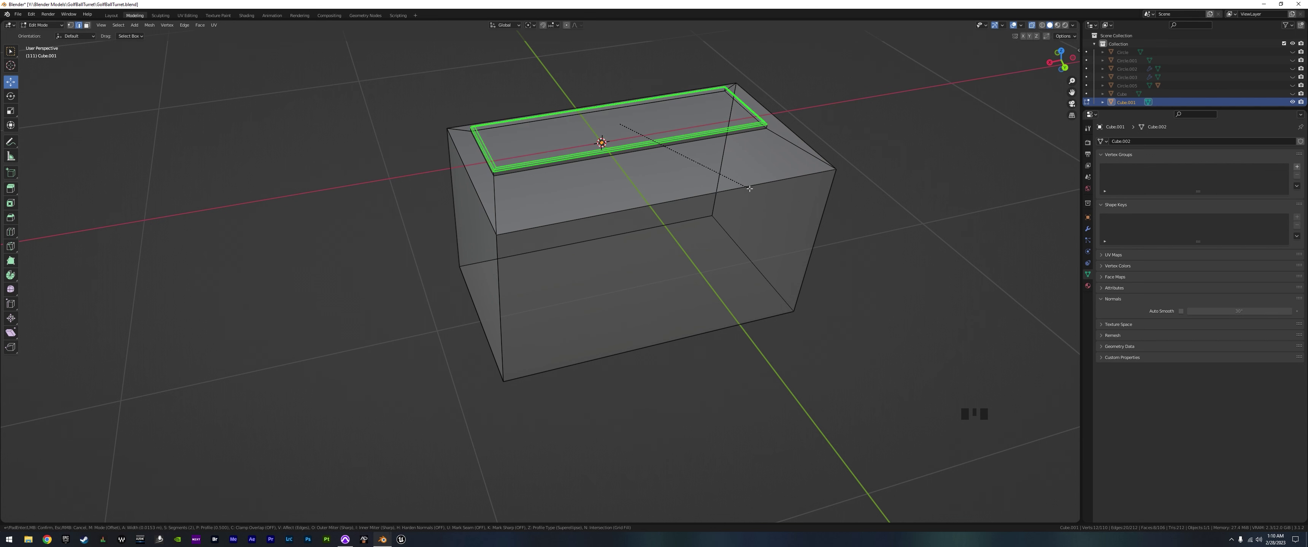
pyautogui.click(750, 187)
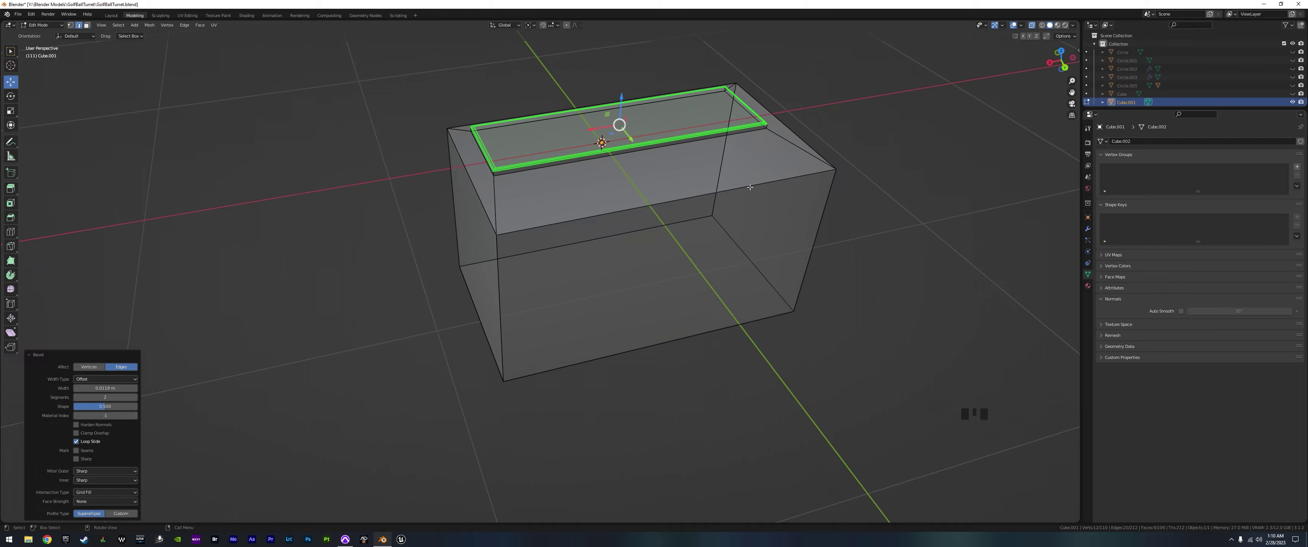
pyautogui.moveTo(749, 187); pyautogui.dragTo(383, 287, button='middle')
pyautogui.scroll(5, 652, 213)
pyautogui.scroll(-3, 652, 214)
pyautogui.scroll(-5, 578, 248)
pyautogui.scroll(3, 602, 264)
pyautogui.scroll(3, 592, 273)
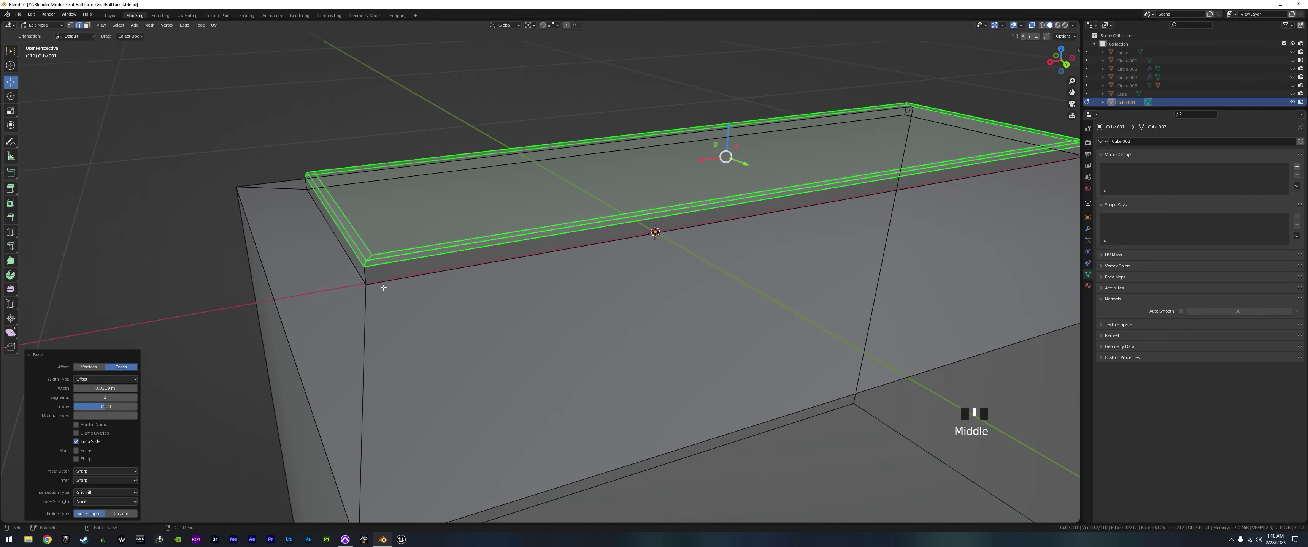
pyautogui.keyDown('alt'); pyautogui.keyDown('shift'); pyautogui.click(392, 282); pyautogui.keyUp('shift'); pyautogui.keyUp('alt')
pyautogui.keyDown('alt'); pyautogui.keyDown('shift'); pyautogui.click(400, 262); pyautogui.keyUp('shift'); pyautogui.keyUp('alt')
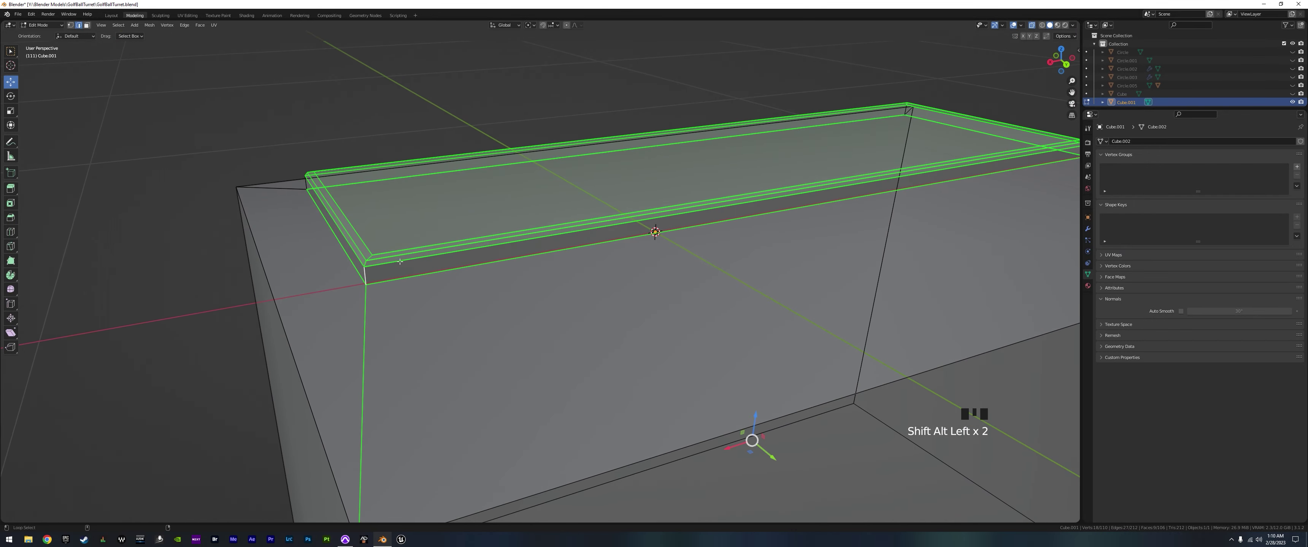
pyautogui.moveTo(353, 211); pyautogui.dragTo(429, 246, button='middle')
pyautogui.hotkey('ctrl', 'z')
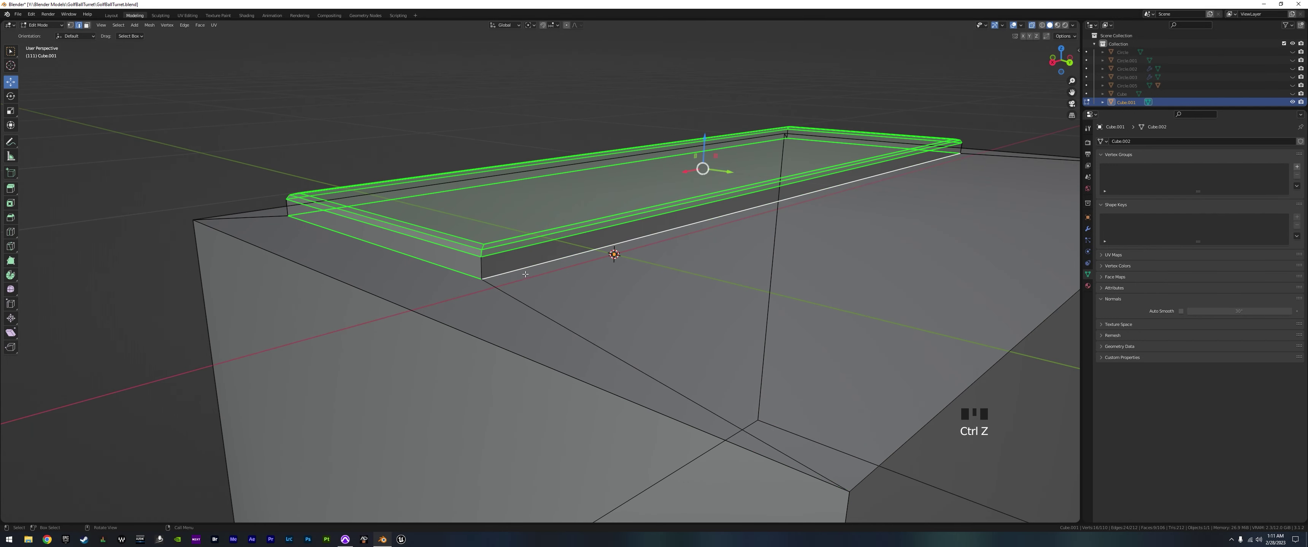
pyautogui.keyDown('shift'); pyautogui.click(479, 273); pyautogui.keyUp('shift')
pyautogui.keyDown('shift'); pyautogui.click(285, 205); pyautogui.keyUp('shift')
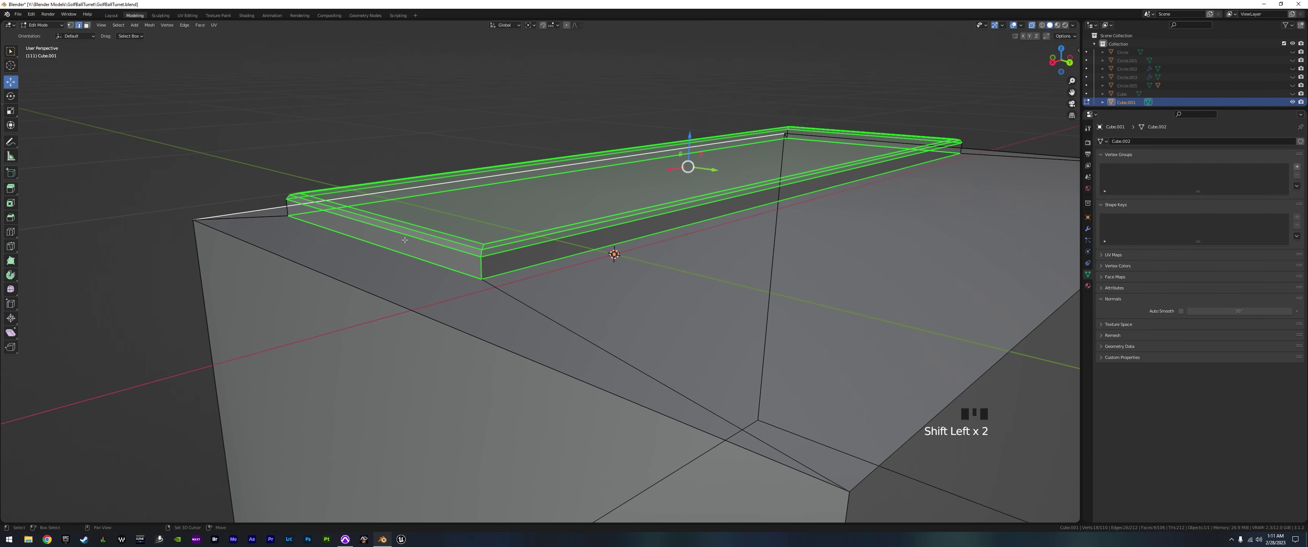
pyautogui.hotkey('ctrl', 'z')
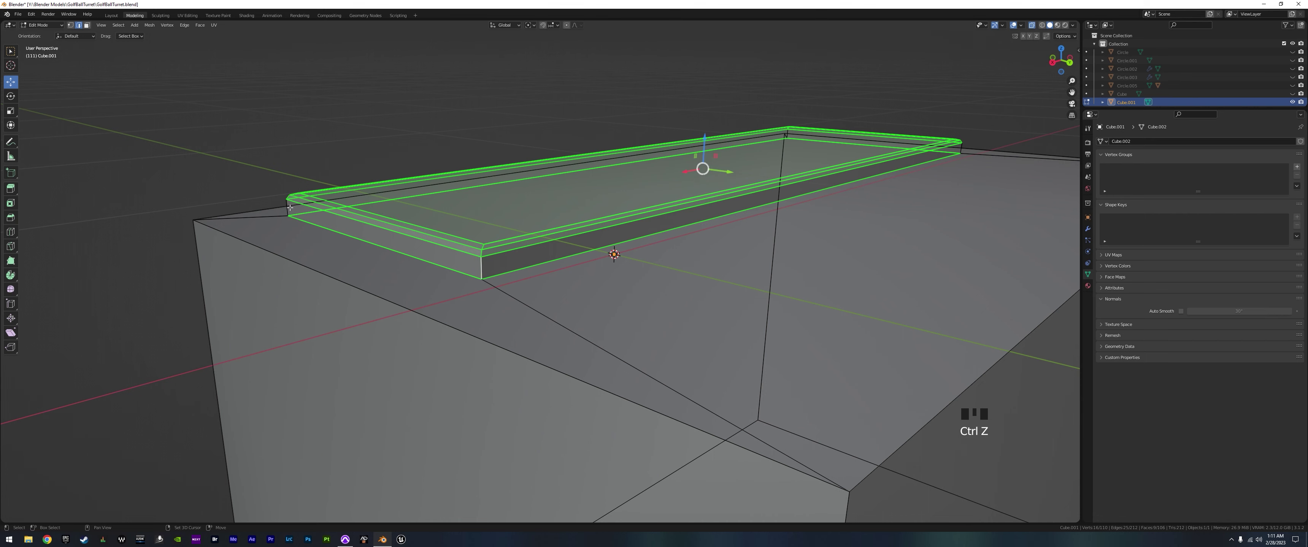
pyautogui.keyDown('shift'); pyautogui.moveTo(288, 211); pyautogui.dragTo(518, 216, button='middle'); pyautogui.keyUp('shift')
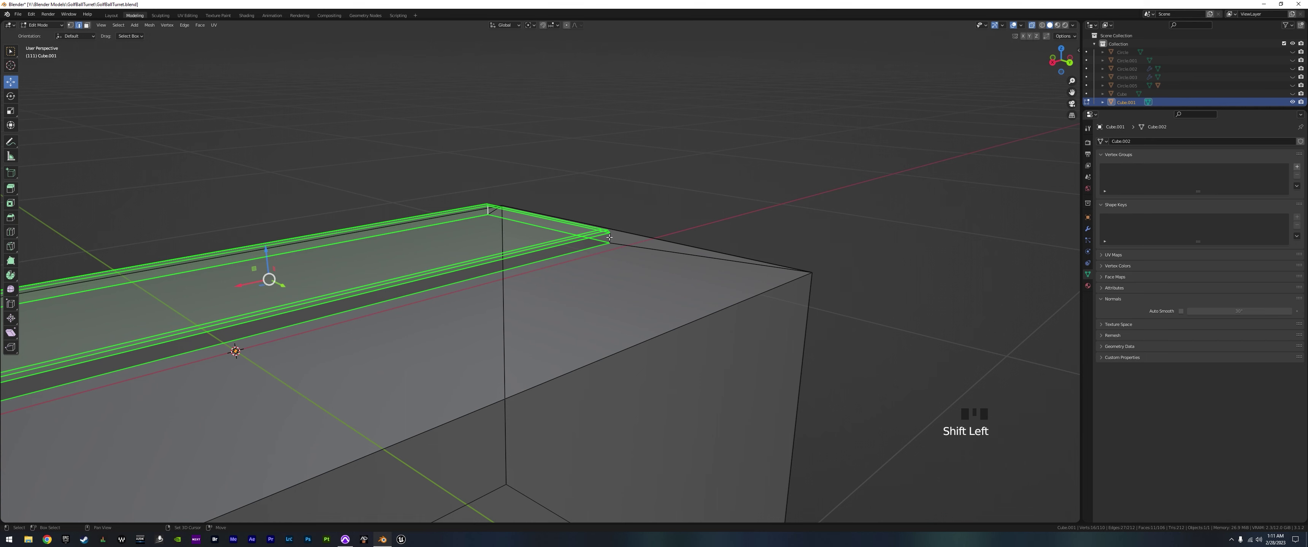
pyautogui.moveTo(636, 289); pyautogui.dragTo(620, 302, button='middle')
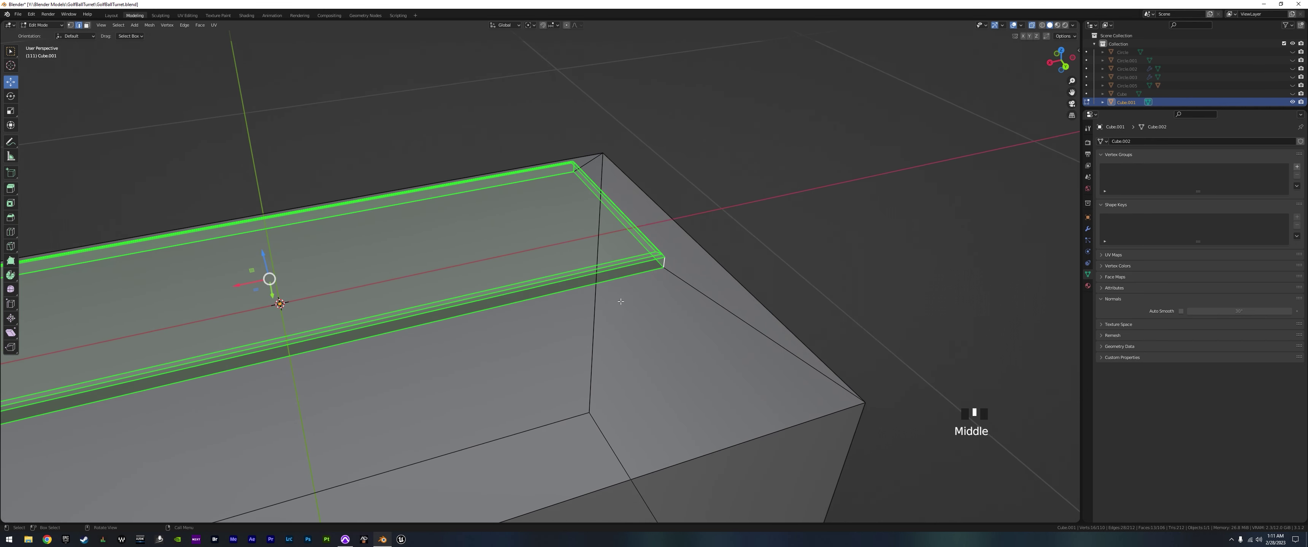
# - Mark the loop around the raised panel's base, the loop below its bevel and a connecting vertical corner edge as seams
pyautogui.keyDown('alt'); pyautogui.click(635, 265); pyautogui.keyUp('alt')
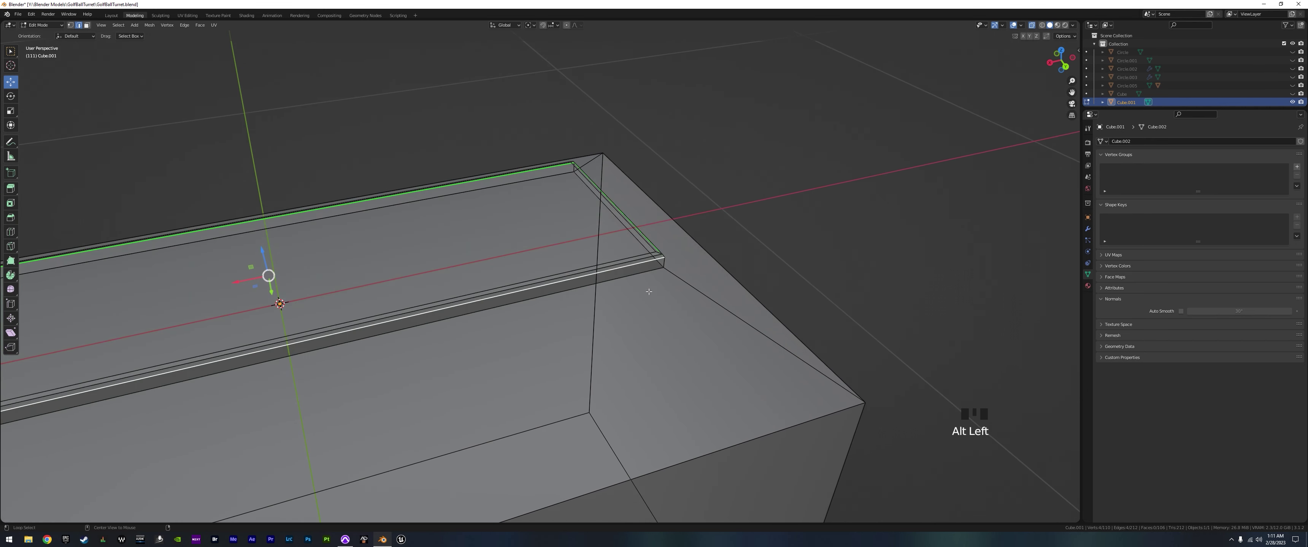
pyautogui.keyDown('alt'); pyautogui.keyDown('shift'); pyautogui.click(665, 261); pyautogui.keyUp('shift'); pyautogui.keyUp('alt')
pyautogui.keyDown('shift'); pyautogui.moveTo(664, 261); pyautogui.dragTo(888, 188, button='middle'); pyautogui.keyUp('shift')
pyautogui.keyDown('alt'); pyautogui.keyDown('shift'); pyautogui.click(570, 255); pyautogui.keyUp('shift'); pyautogui.keyUp('alt')
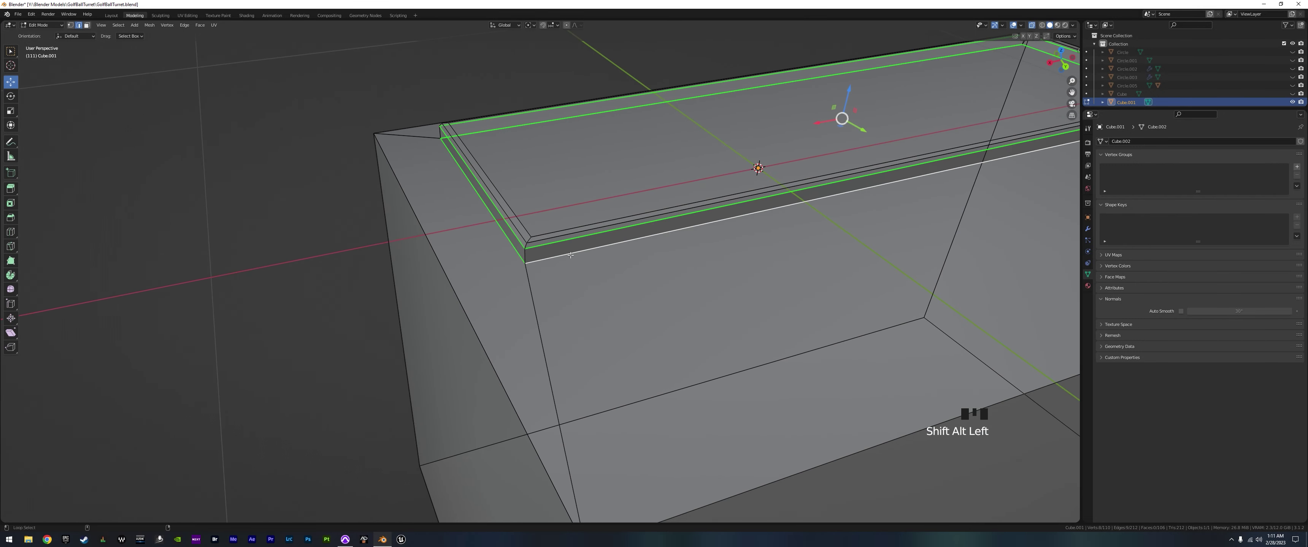
pyautogui.keyDown('shift'); pyautogui.click(440, 133); pyautogui.keyUp('shift')
pyautogui.hotkey('ctrl', 'e')
pyautogui.click(581, 153)
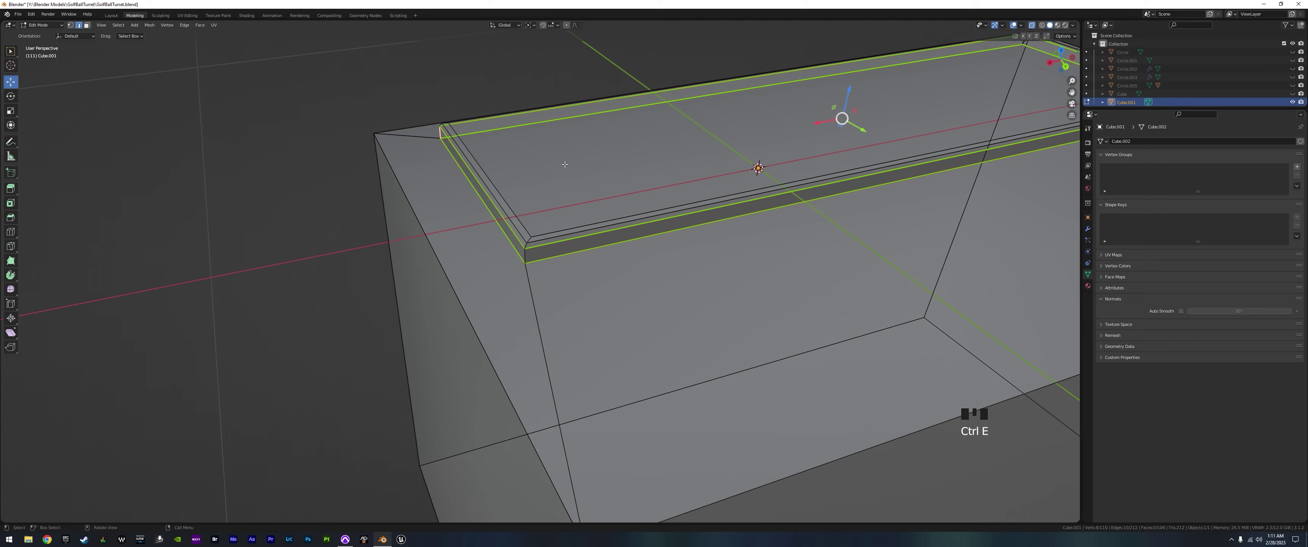
# - Switch to face selection and select the raised panel's linked top and bevel faces, delimited by seam
pyautogui.moveTo(635, 264); pyautogui.dragTo(471, 194, button='middle')
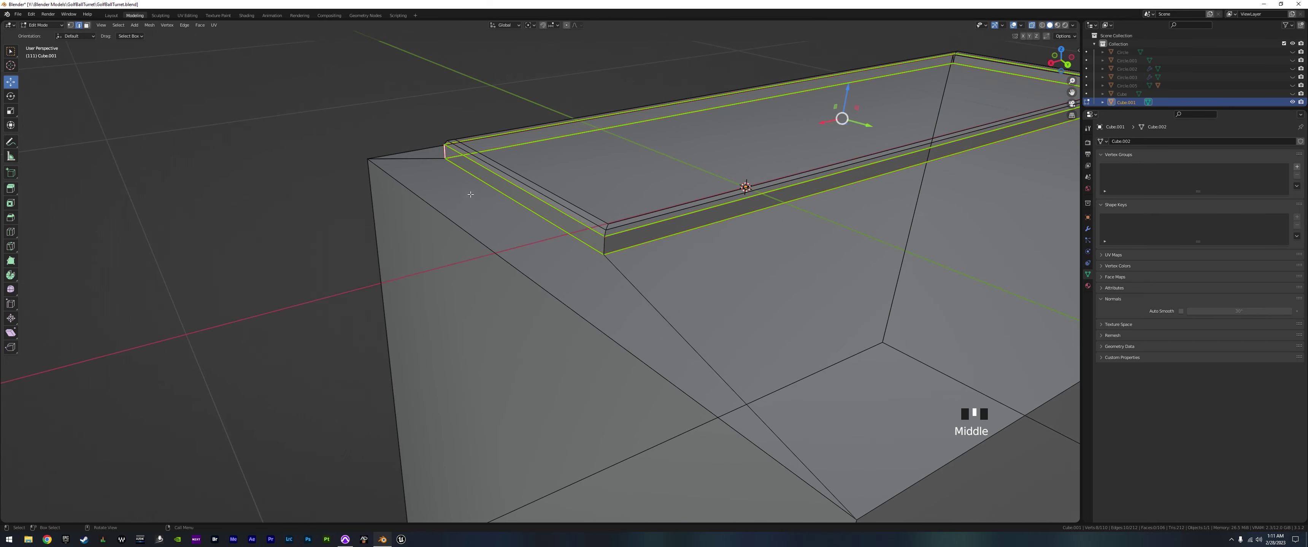
pyautogui.moveTo(643, 275); pyautogui.dragTo(567, 294, button='middle')
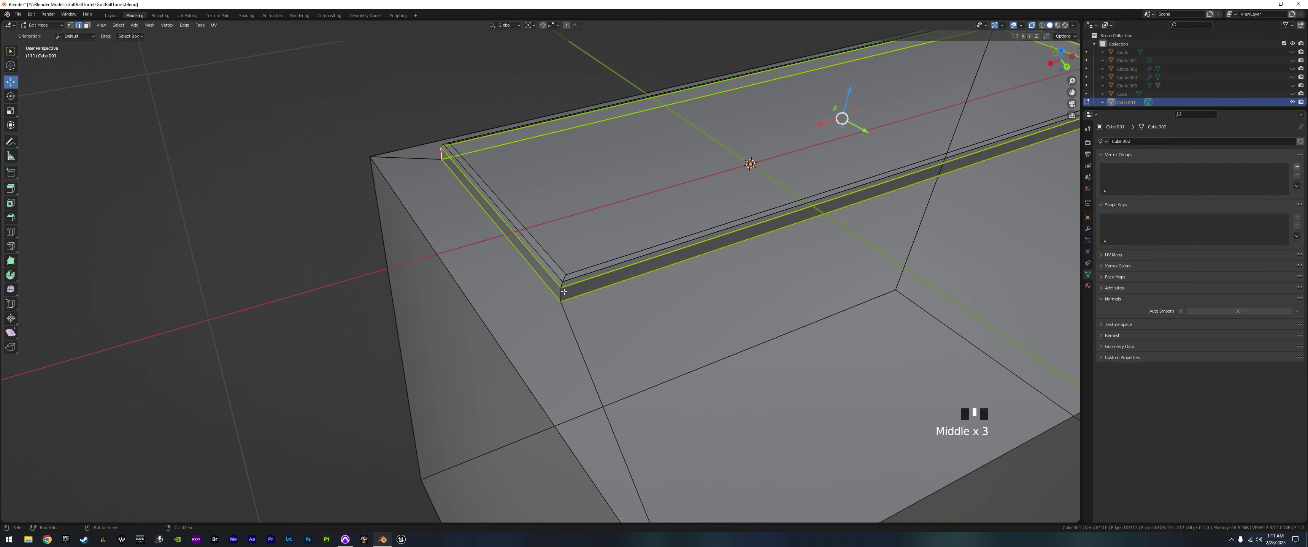
pyautogui.click(576, 272)
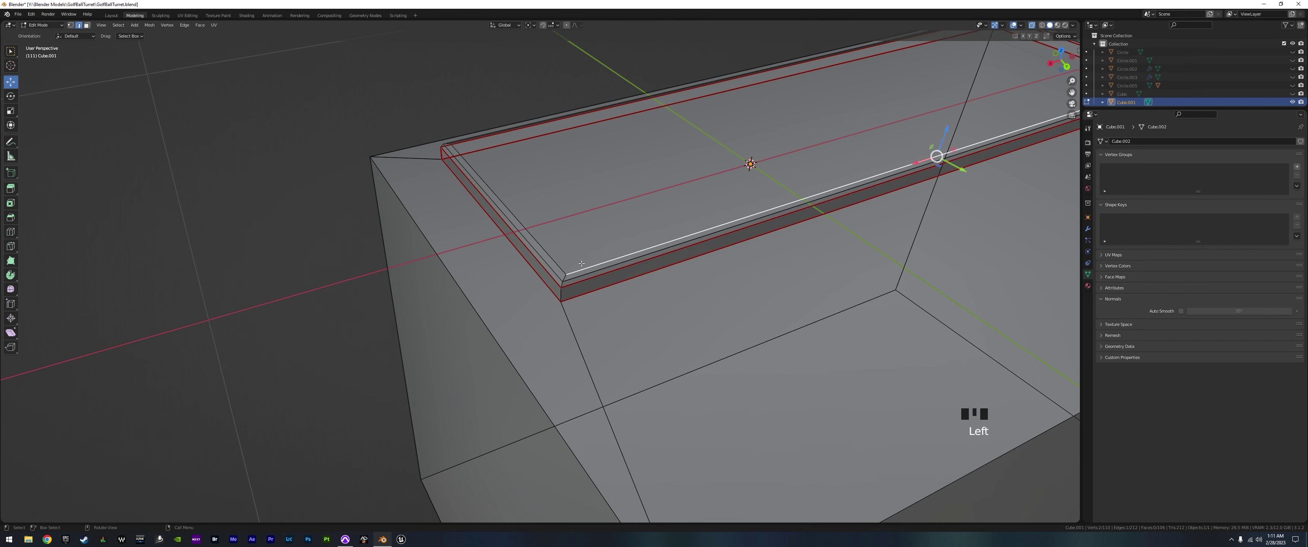
pyautogui.press('l')
pyautogui.click(87, 24)
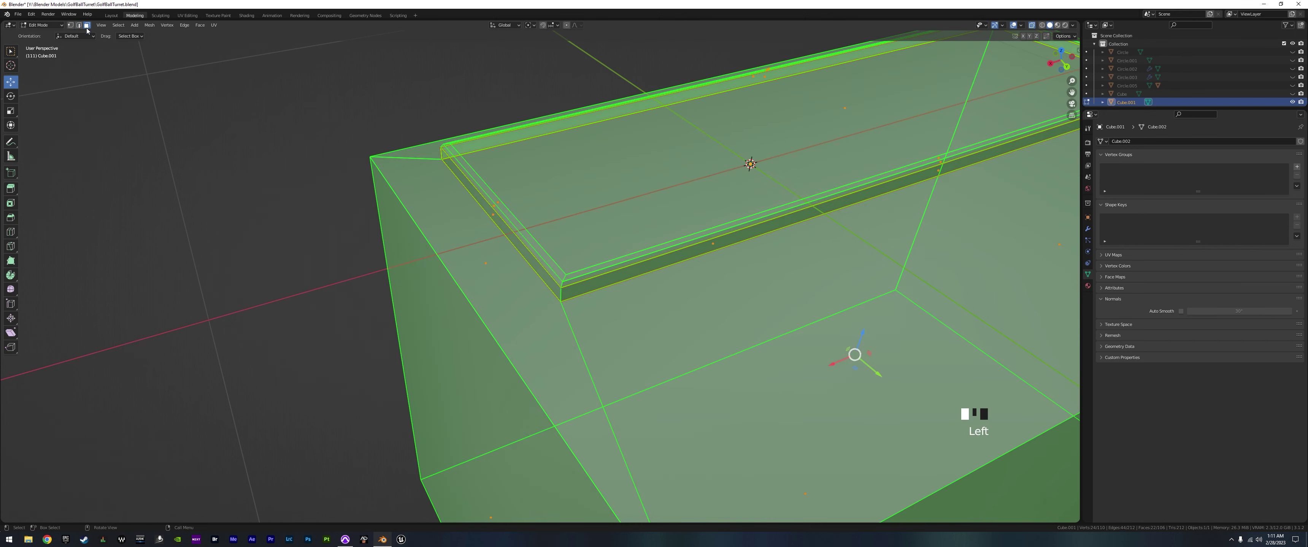
pyautogui.click(559, 241)
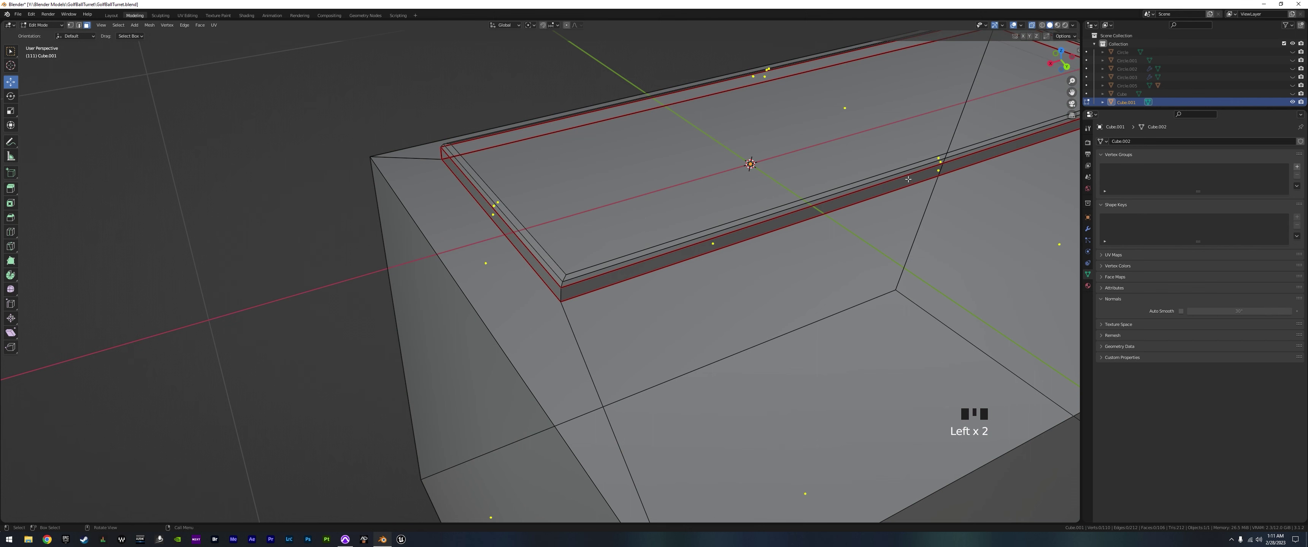
pyautogui.press('l')
pyautogui.press('l')
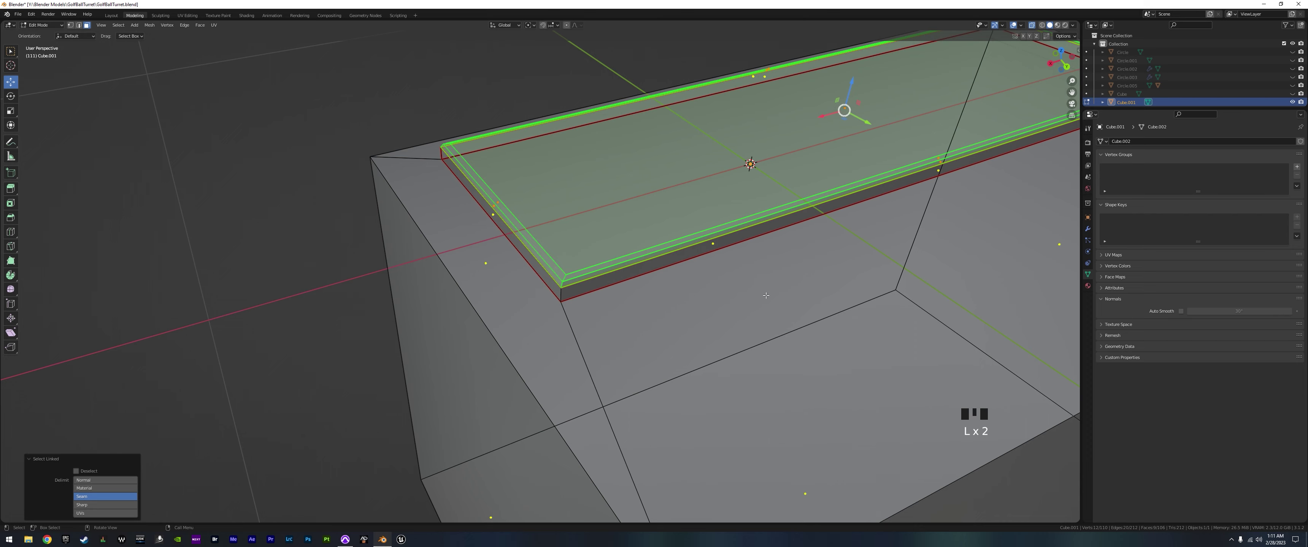
# - Add the raised panel's seam-bounded side-wall faces to the selection of its top and bevel faces
pyautogui.moveTo(765, 295); pyautogui.dragTo(795, 286, button='middle')
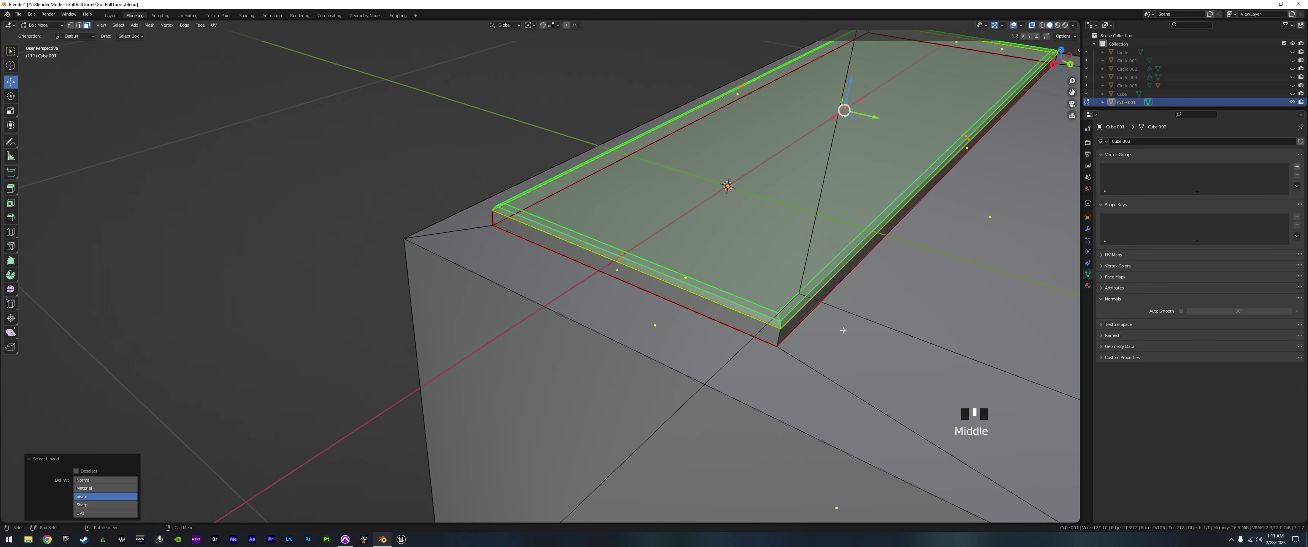
pyautogui.moveTo(657, 318); pyautogui.dragTo(625, 254, button='middle')
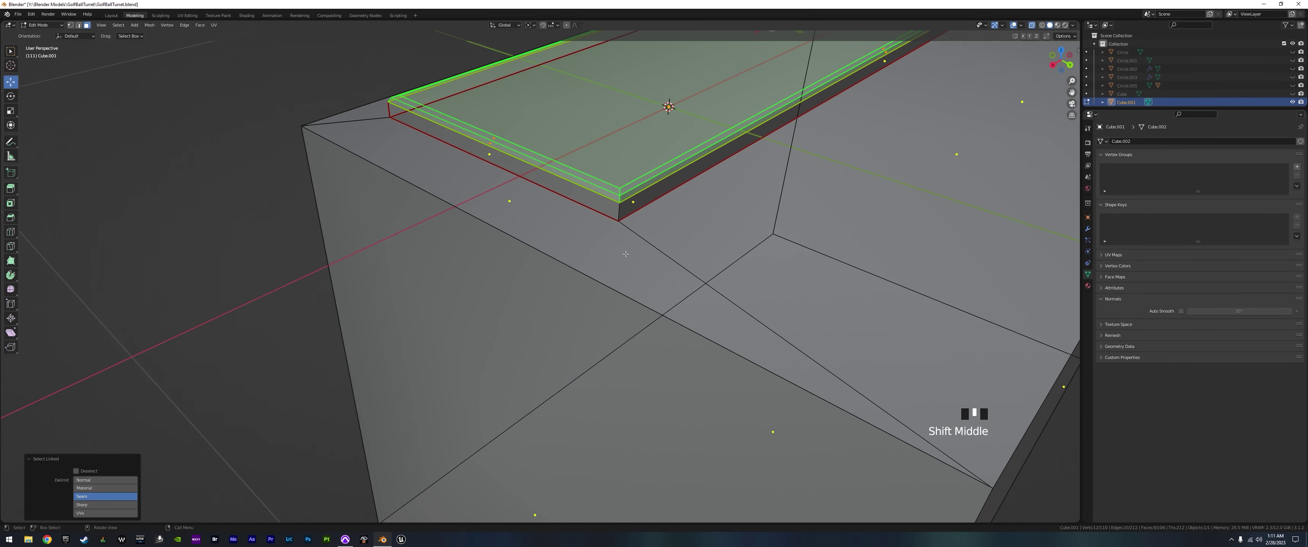
pyautogui.press('l')
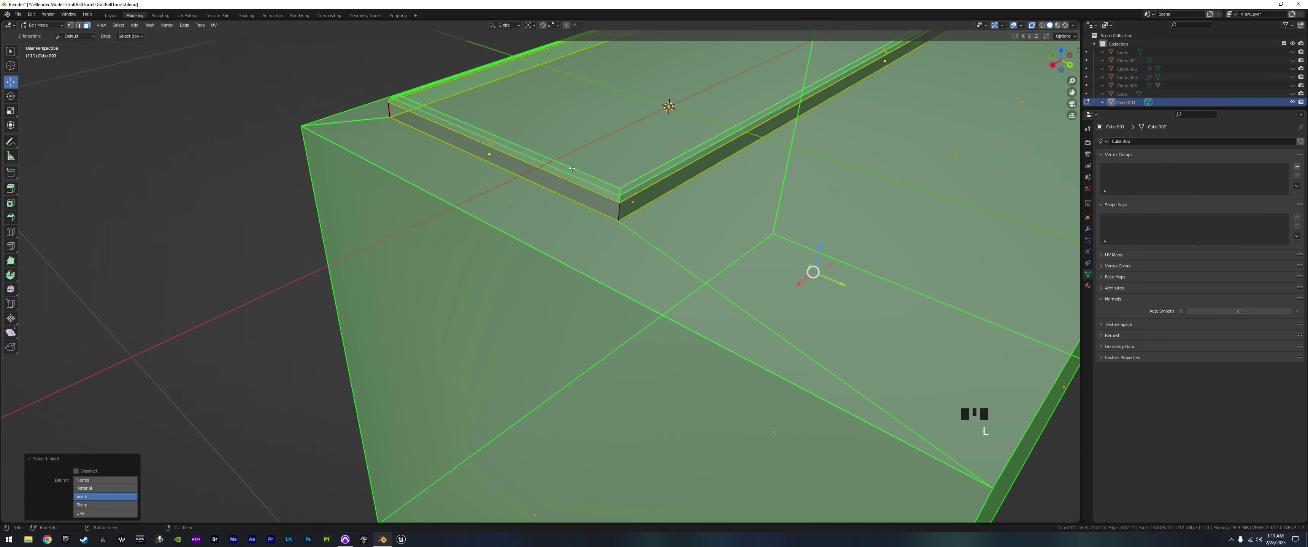
pyautogui.hotkey('ctrl', 'z')
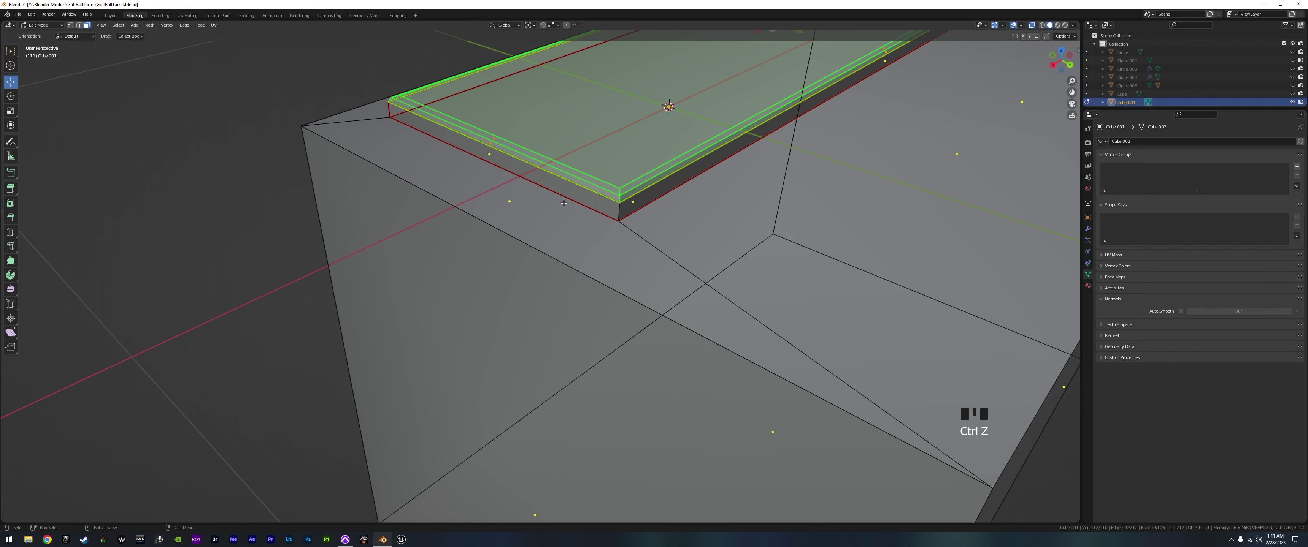
pyautogui.press('l')
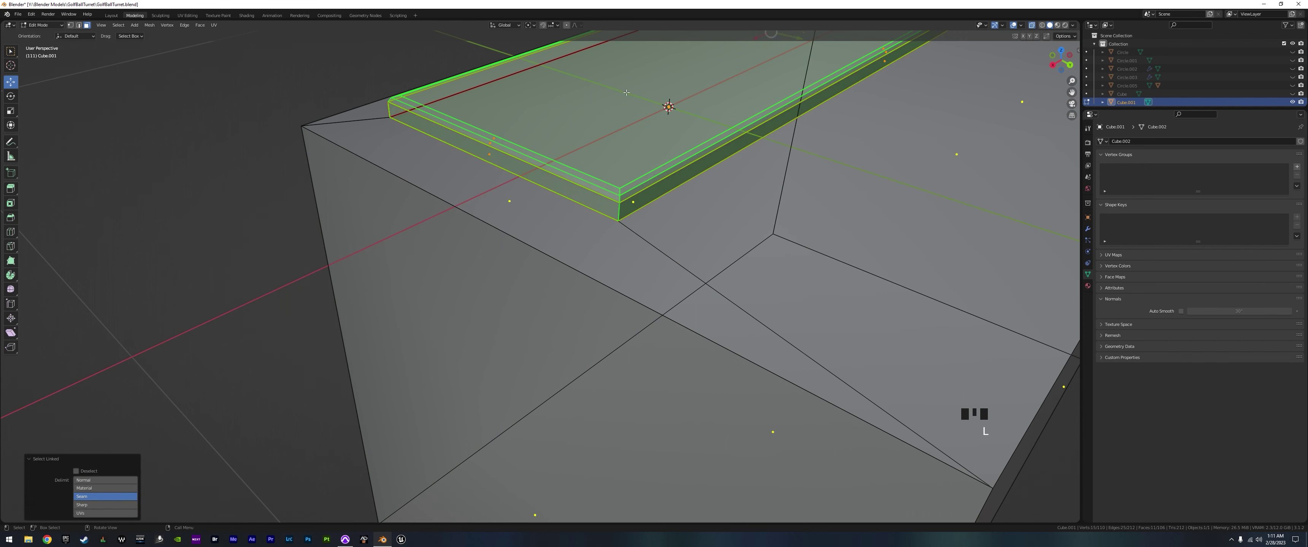
pyautogui.moveTo(626, 92); pyautogui.dragTo(640, 32, button='middle')
pyautogui.press('l')
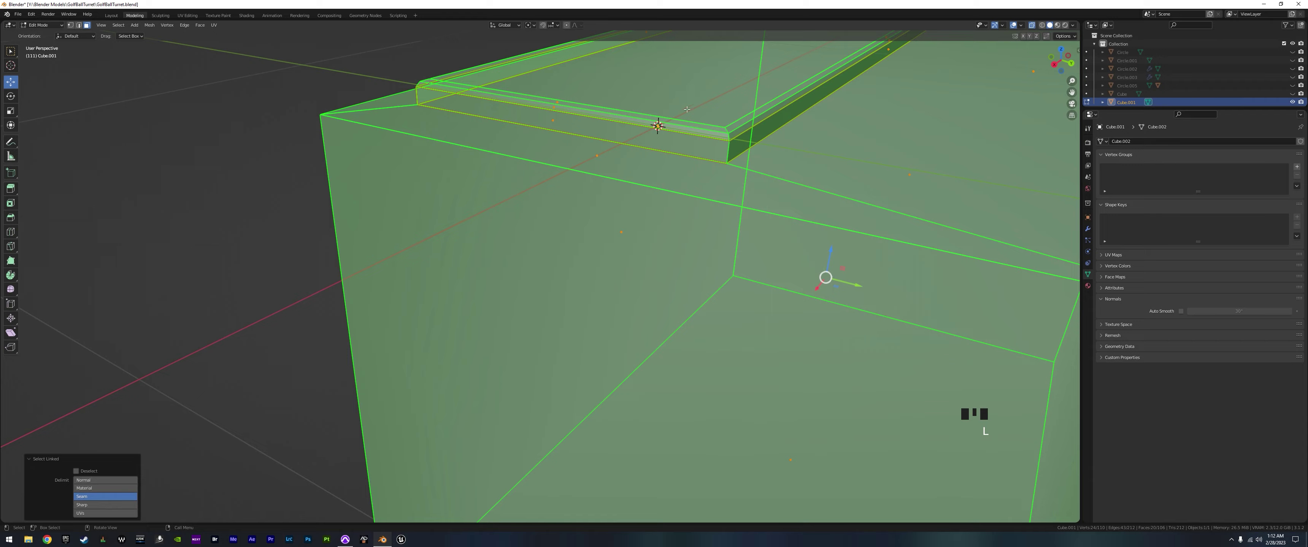
pyautogui.hotkey('ctrl', 'z')
pyautogui.moveTo(655, 95)
pyautogui.keyDown('shift'); pyautogui.mouseDown(button='middle')
pyautogui.moveTo(668, 134)
pyautogui.moveTo(666, 103)
pyautogui.mouseUp(button='middle'); pyautogui.keyUp('shift')
pyautogui.moveTo(581, 307); pyautogui.dragTo(665, 368, button='middle')
pyautogui.press('l')
# - Duplicate the selected panel faces in place and scale the copy to about 0.85 in X and Y, excluding Z
pyautogui.hotkey('shift', 'd')
pyautogui.rightClick(604, 370)
pyautogui.scroll(-5, 632, 362)
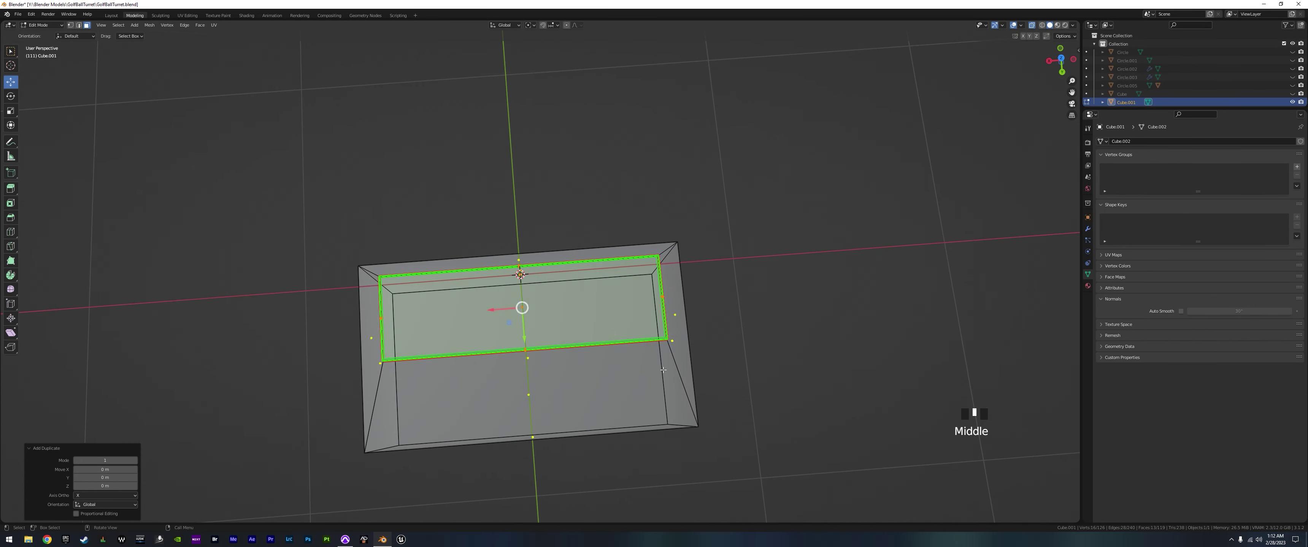
pyautogui.press('s')
pyautogui.hotkey('shift', 'z')
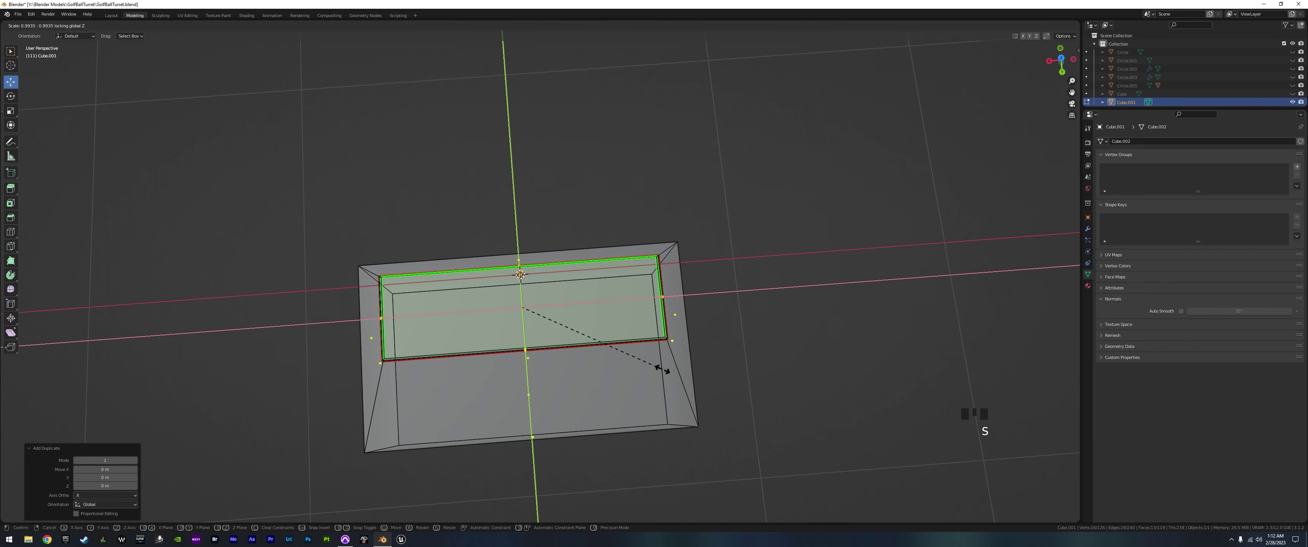
pyautogui.click(642, 359)
# - Scale the duplicated panel along X only to about 0.36, making a nearly square plate
pyautogui.press('s')
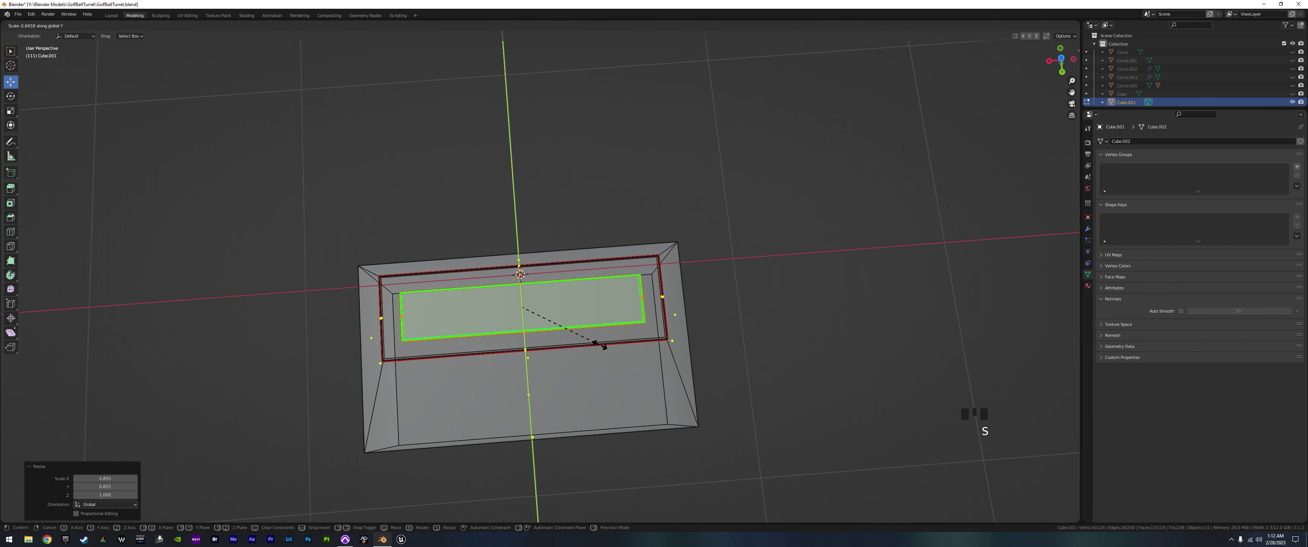
pyautogui.rightClick(623, 357)
pyautogui.press('s')
pyautogui.press('x')
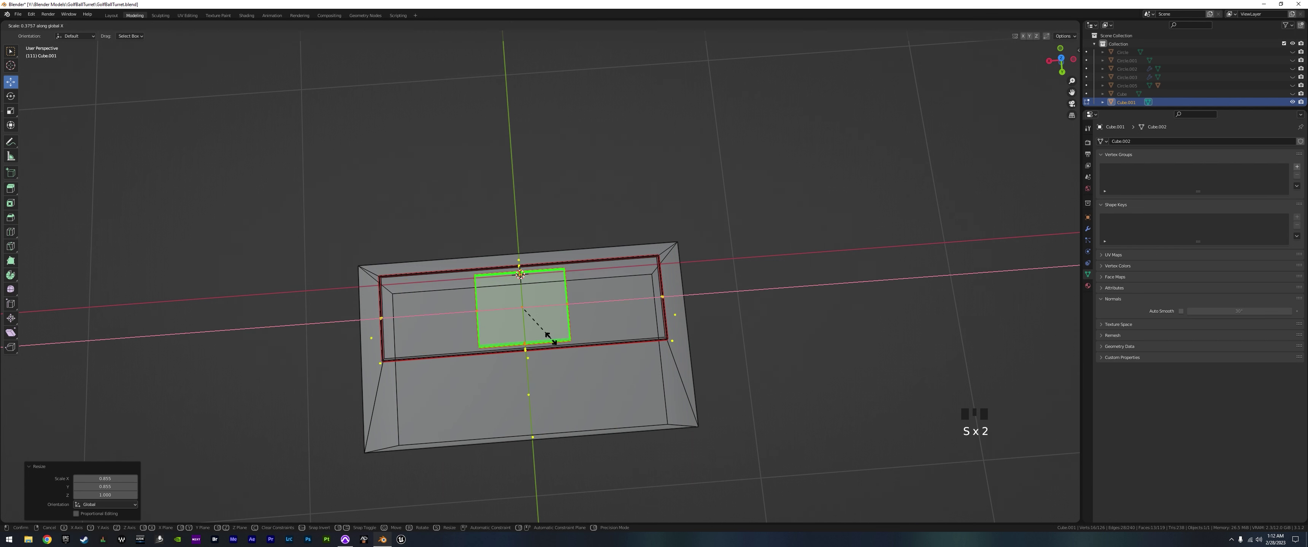
pyautogui.click(548, 337)
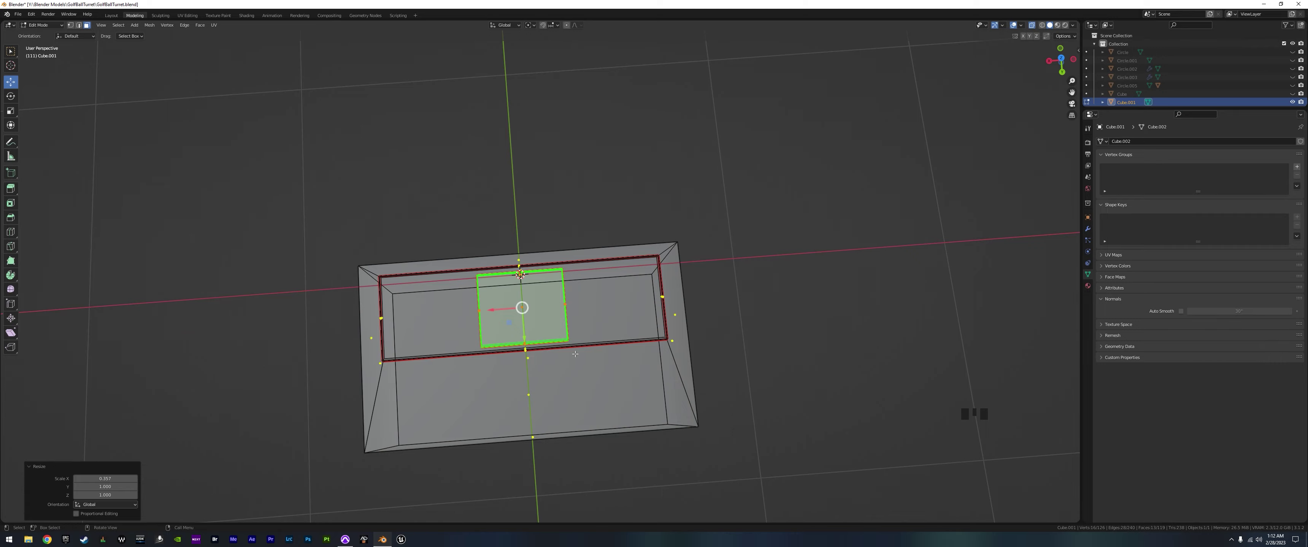
# - In top view, move the small plate about 0.39 m along positive X, inside the long panel's end
pyautogui.press('KP_7')
pyautogui.scroll(6, 554, 338)
pyautogui.keyDown('shift'); pyautogui.moveTo(554, 356); pyautogui.dragTo(585, 281, button='middle'); pyautogui.keyUp('shift')
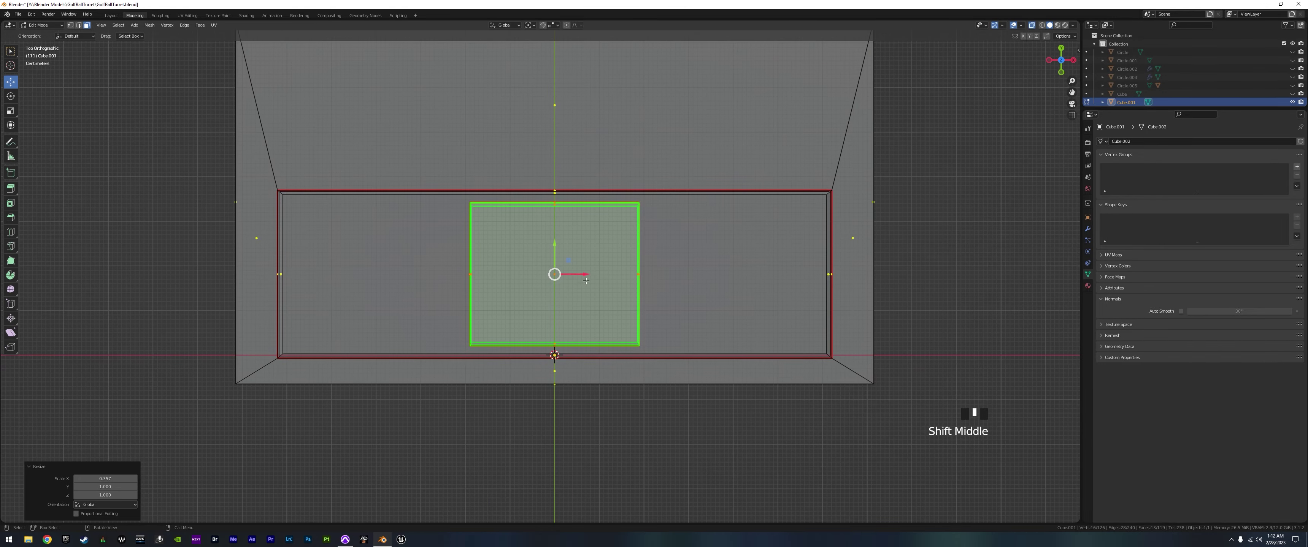
pyautogui.moveTo(586, 281); pyautogui.dragTo(763, 285)
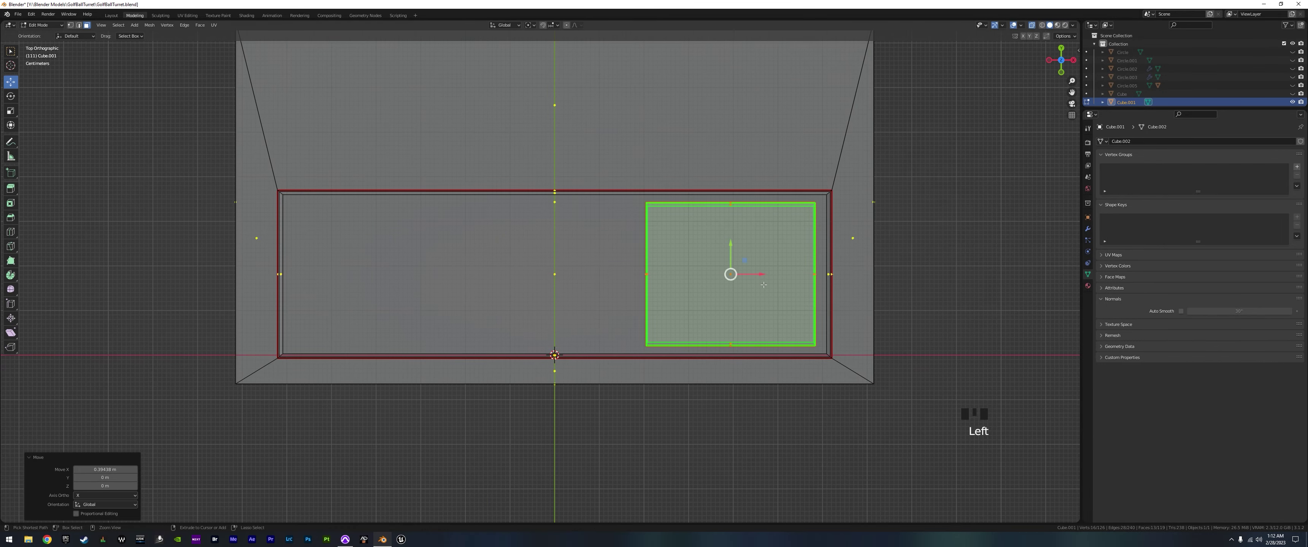
# - Try raising the small plate above the block and merging its vertices by distance, then undo both changes
pyautogui.hotkey('ctrl', 'd')
pyautogui.moveTo(681, 344); pyautogui.dragTo(680, 321, button='middle')
pyautogui.scroll(-13, 680, 337)
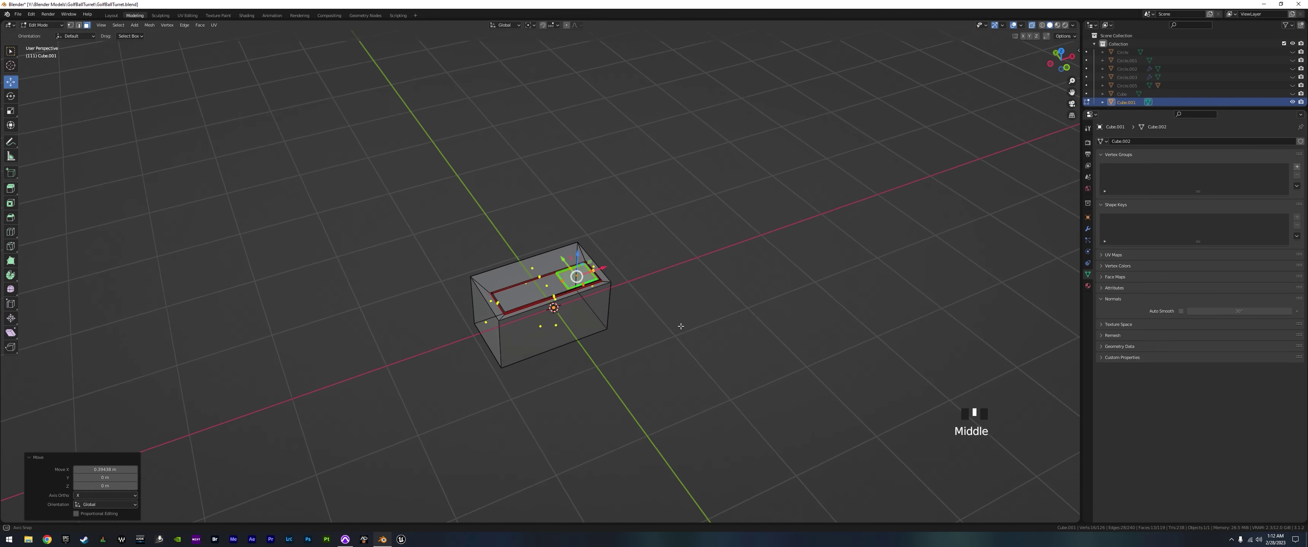
pyautogui.scroll(3, 683, 314)
pyautogui.scroll(-1, 690, 306)
pyautogui.scroll(3, 660, 311)
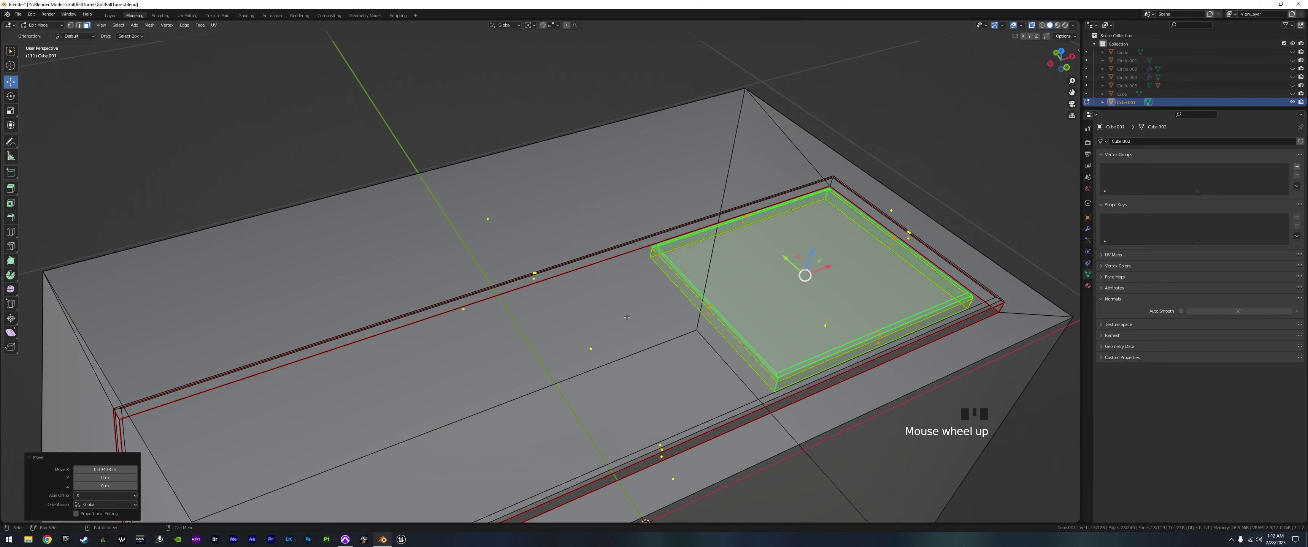
pyautogui.moveTo(815, 251); pyautogui.dragTo(845, 116)
pyautogui.press('m')
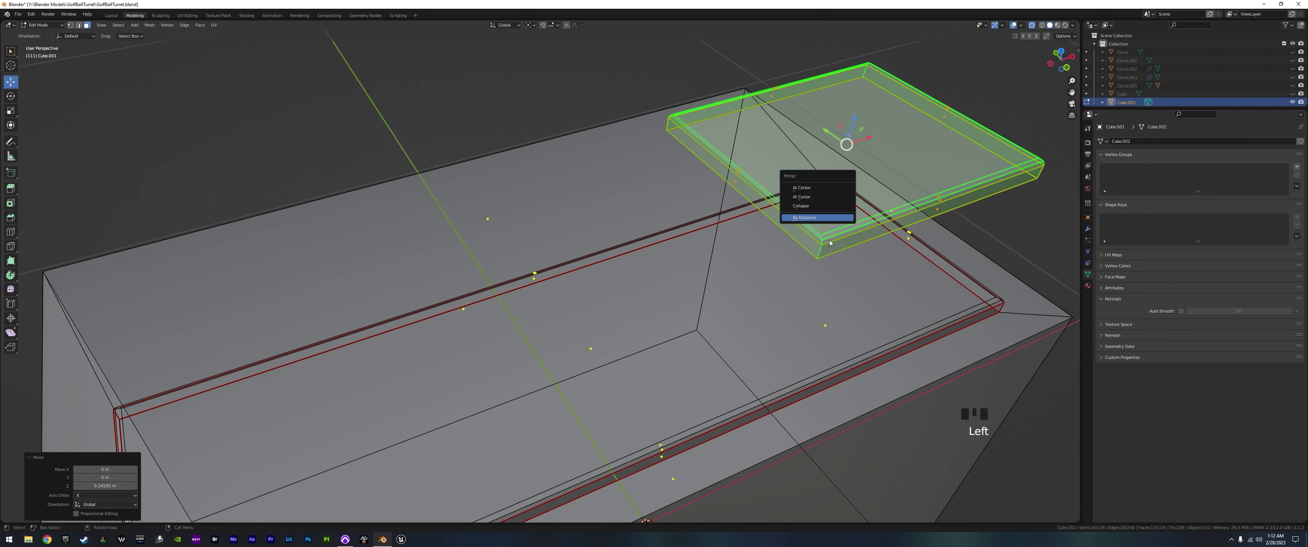
pyautogui.click(816, 220)
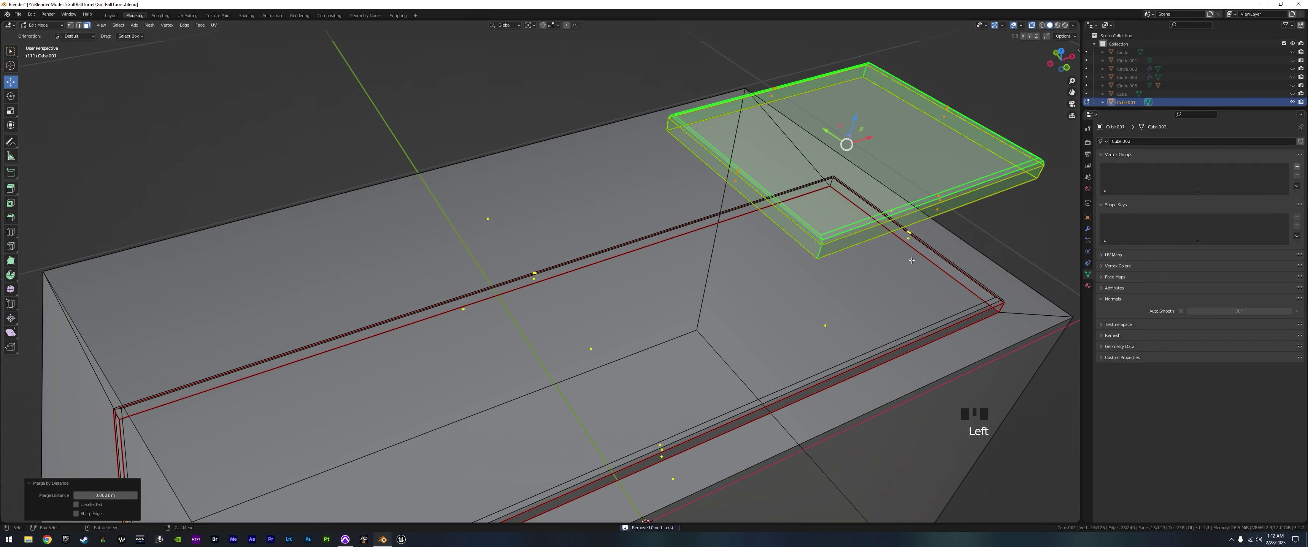
pyautogui.hotkey('ctrl', 'z')
pyautogui.hotkey('ctrl', 'z')
# - Duplicate the small plate and move the copy about 0.42 m along negative X to the middle of the long panel
pyautogui.moveTo(911, 261); pyautogui.dragTo(854, 299, button='middle')
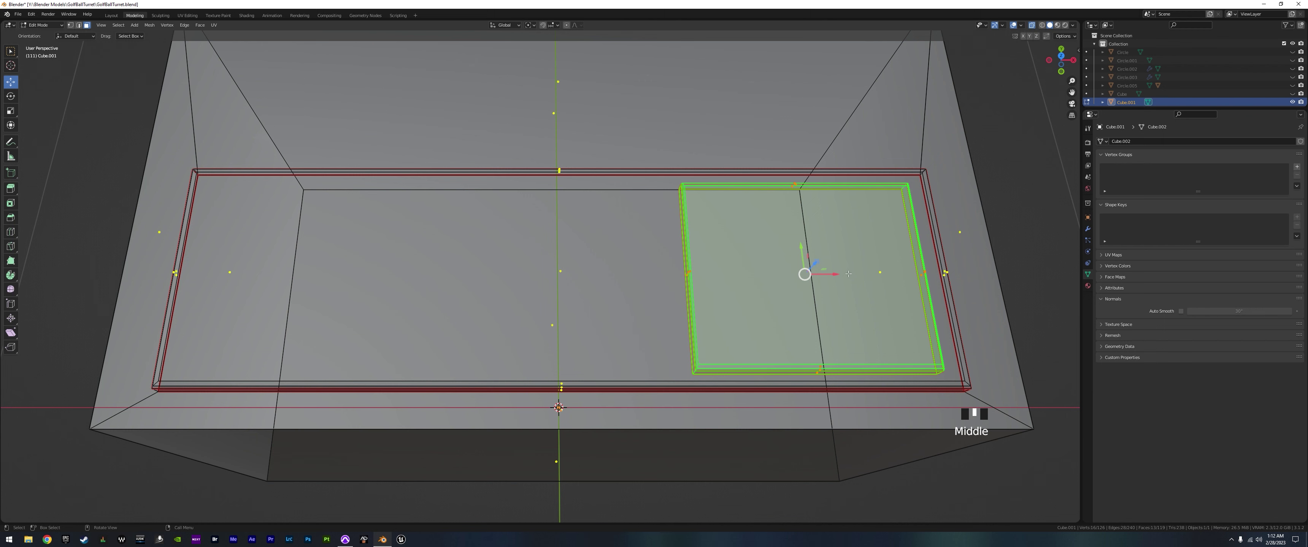
pyautogui.hotkey('shift', 'd')
pyautogui.rightClick(859, 280)
pyautogui.moveTo(832, 279); pyautogui.dragTo(435, 274)
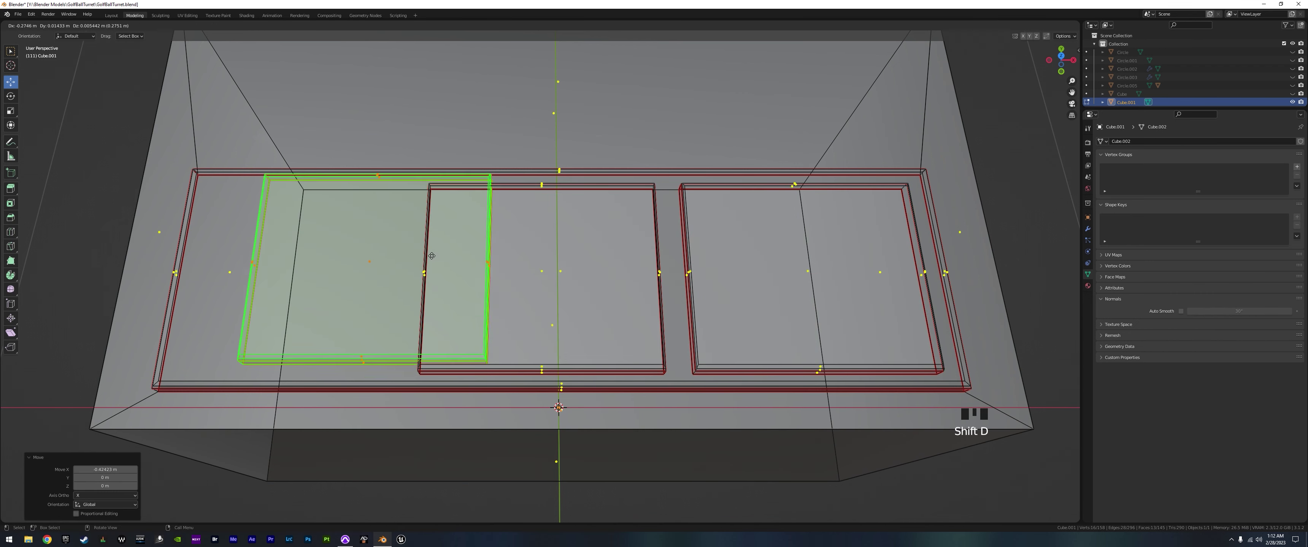
# - Move the newest plate copy about 0.39 m along negative X into the empty end of the long panel
pyautogui.rightClick(522, 264)
pyautogui.moveTo(575, 276); pyautogui.dragTo(345, 277)
pyautogui.press('KP_7')
pyautogui.scroll(10, 556, 336)
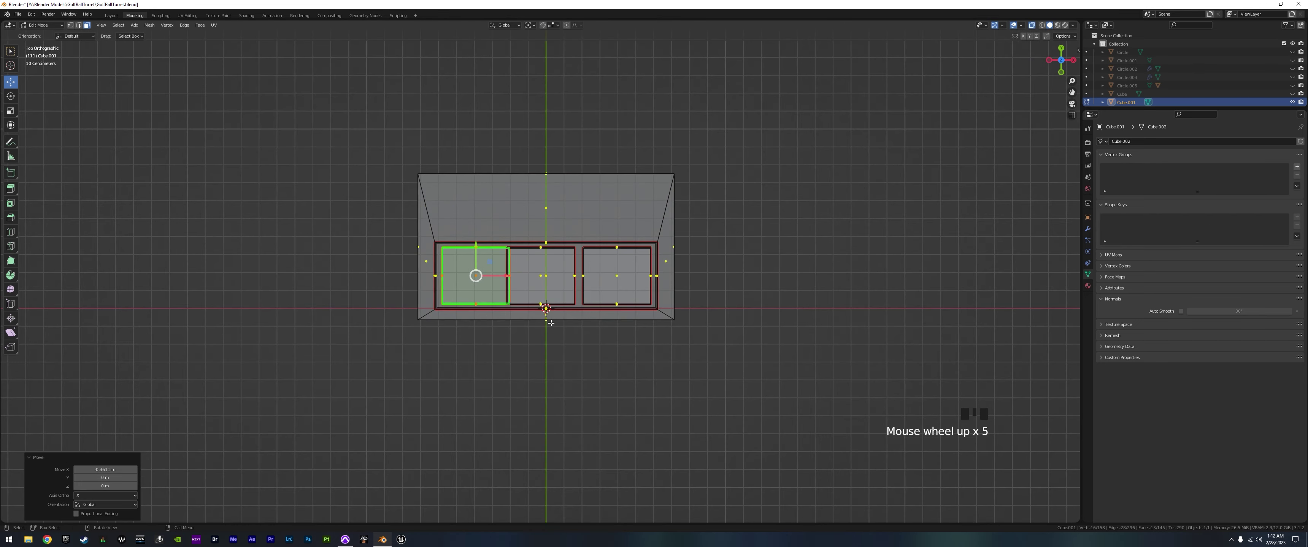
pyautogui.moveTo(410, 276); pyautogui.dragTo(404, 276)
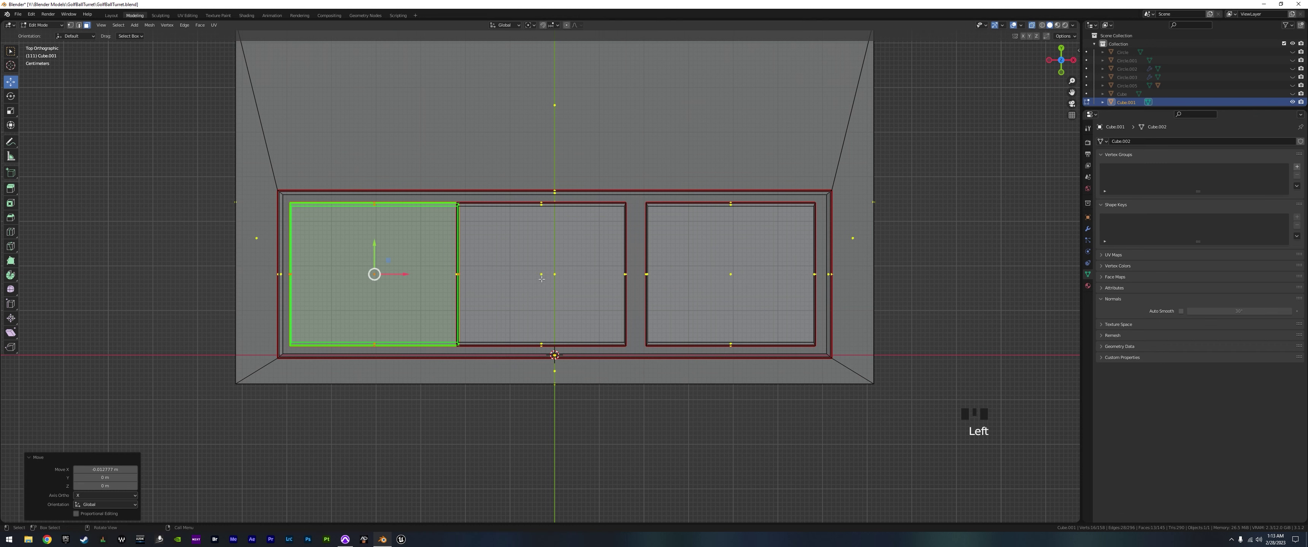
# - Move the whole middle plate about 0.02 m along positive X to even out the gaps between the plates
pyautogui.click(541, 275)
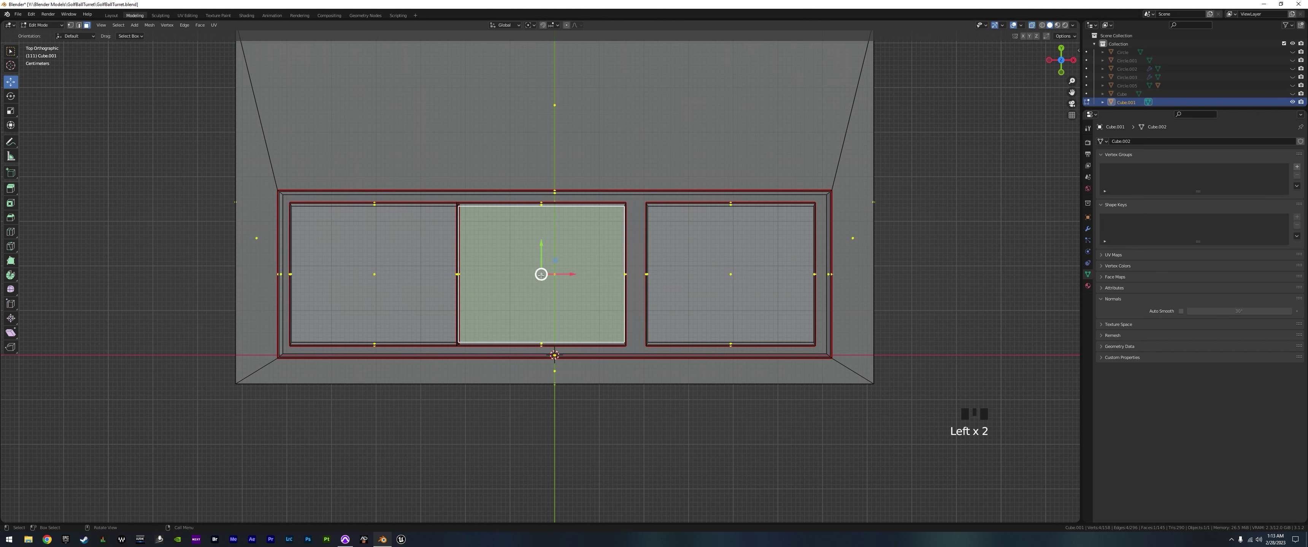
pyautogui.click(79, 25)
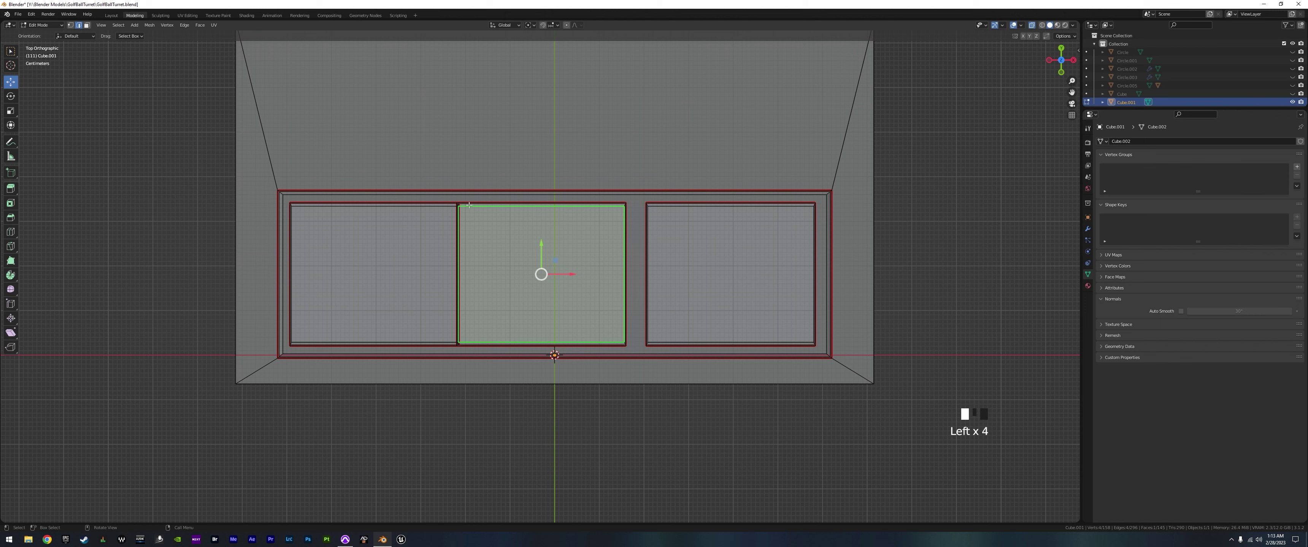
pyautogui.press('l')
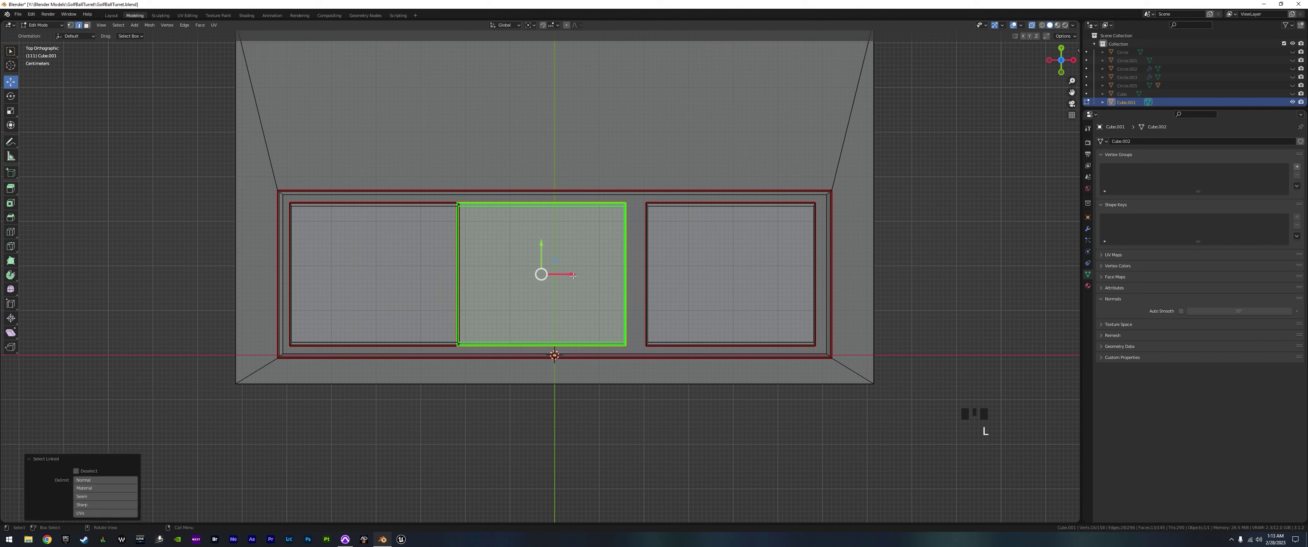
pyautogui.moveTo(573, 275); pyautogui.dragTo(584, 282)
# - Select all three plates, raise them slightly along Z above the long panel, and turn off X-ray display
pyautogui.moveTo(584, 282); pyautogui.dragTo(492, 307, button='middle')
pyautogui.press('KP_Decimal')
pyautogui.scroll(-5, 651, 353)
pyautogui.scroll(5, 492, 308)
pyautogui.scroll(-2, 496, 308)
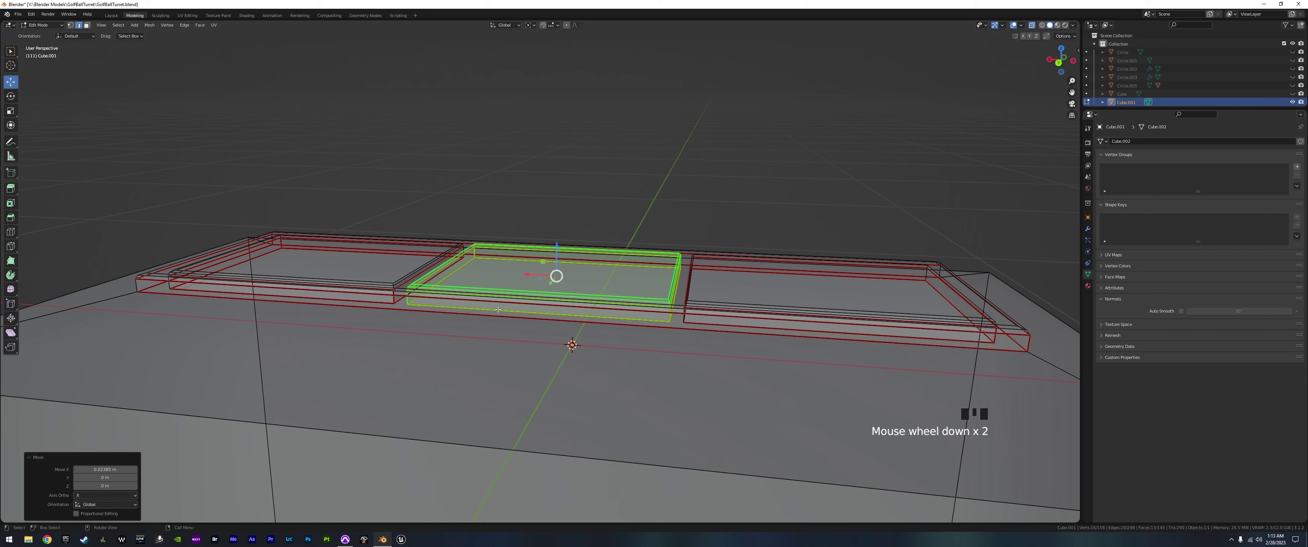
pyautogui.press('l')
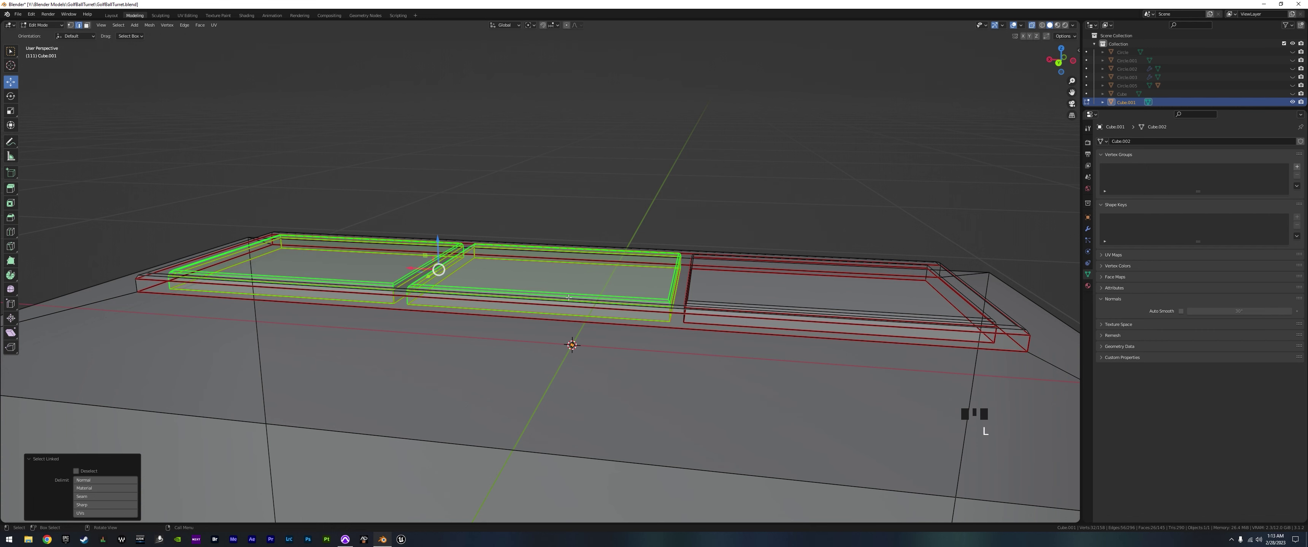
pyautogui.press('l')
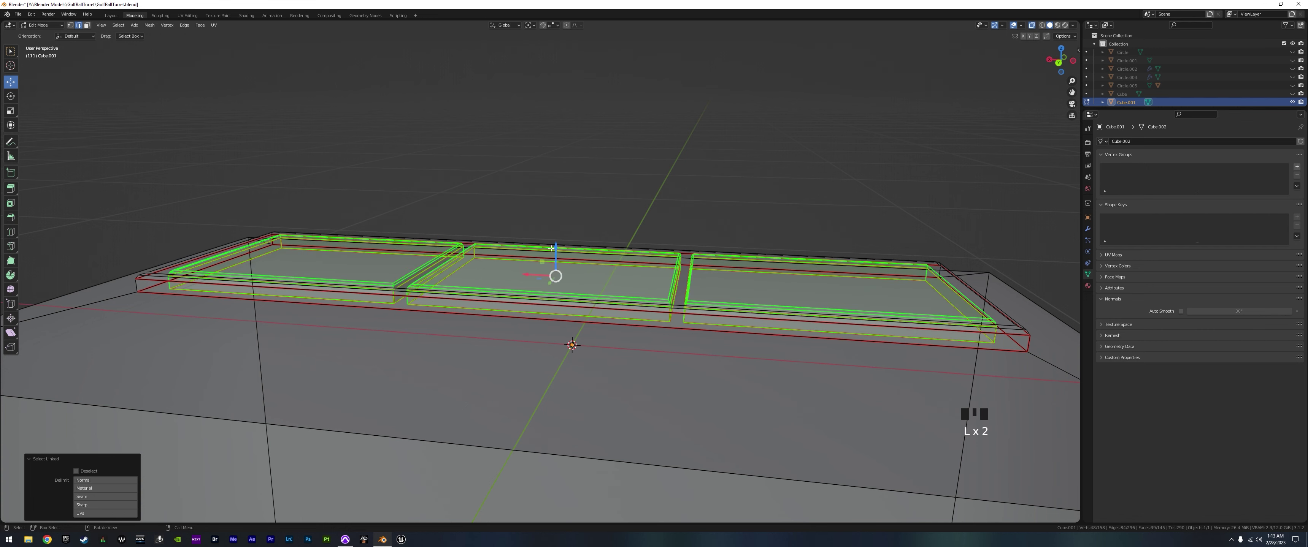
pyautogui.moveTo(556, 247); pyautogui.dragTo(551, 233)
pyautogui.click(1032, 26)
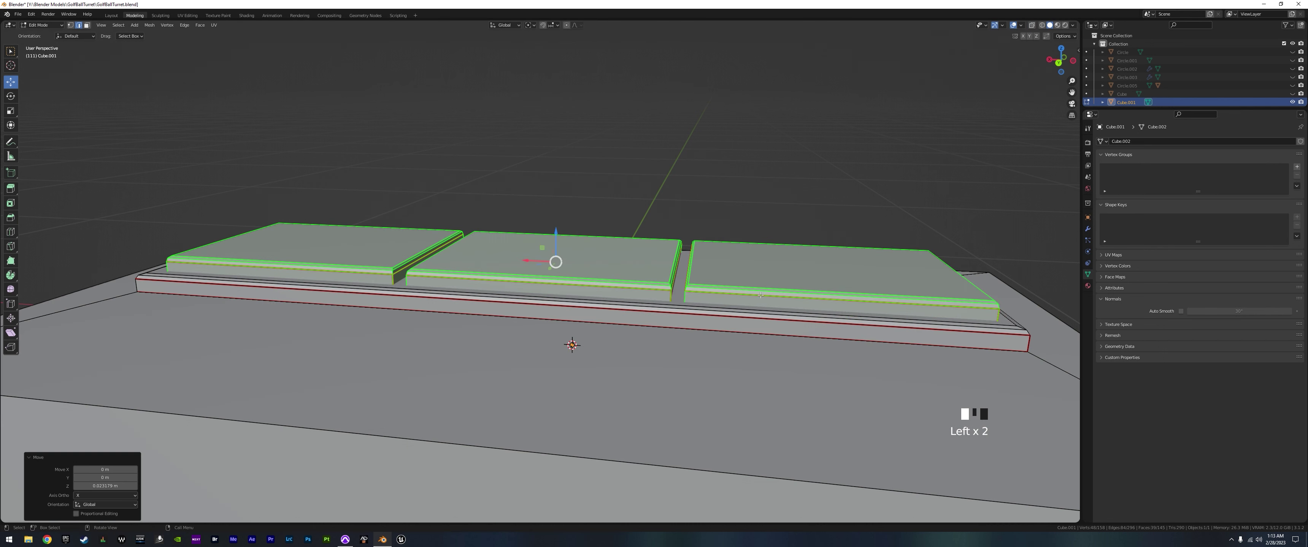
pyautogui.moveTo(557, 232); pyautogui.dragTo(557, 233)
# - Add a horizontal loop cut around the block's sides, slid up to just below the top edge
pyautogui.scroll(-4, 575, 336)
pyautogui.moveTo(575, 336); pyautogui.dragTo(545, 326, button='middle')
pyautogui.scroll(7, 598, 364)
pyautogui.scroll(-8, 632, 316)
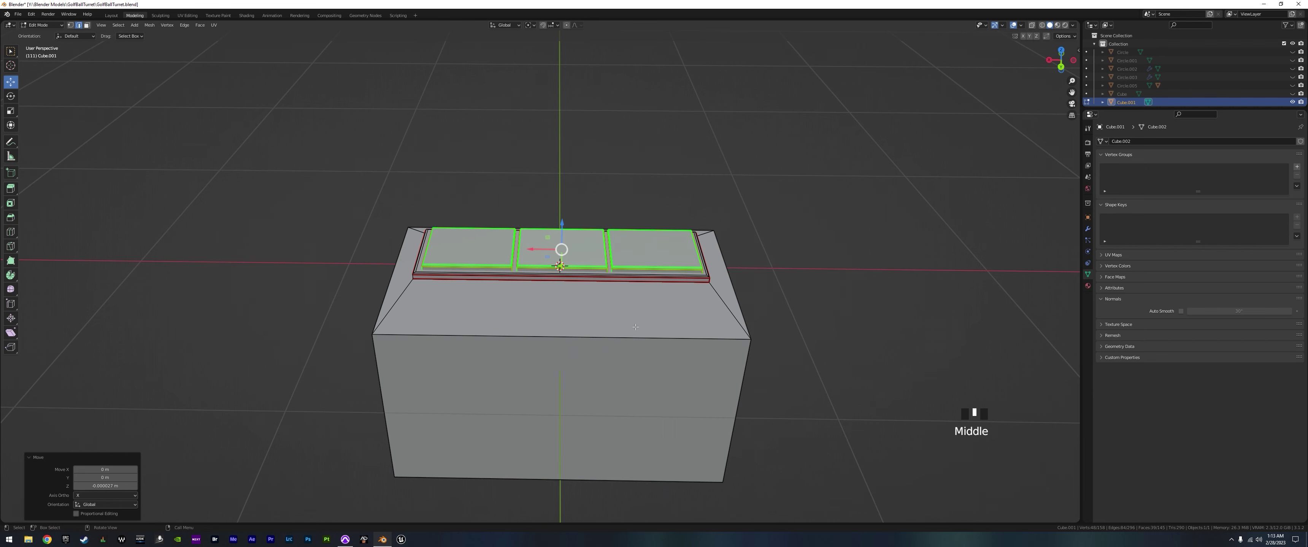
pyautogui.moveTo(558, 399); pyautogui.dragTo(503, 390, button='middle')
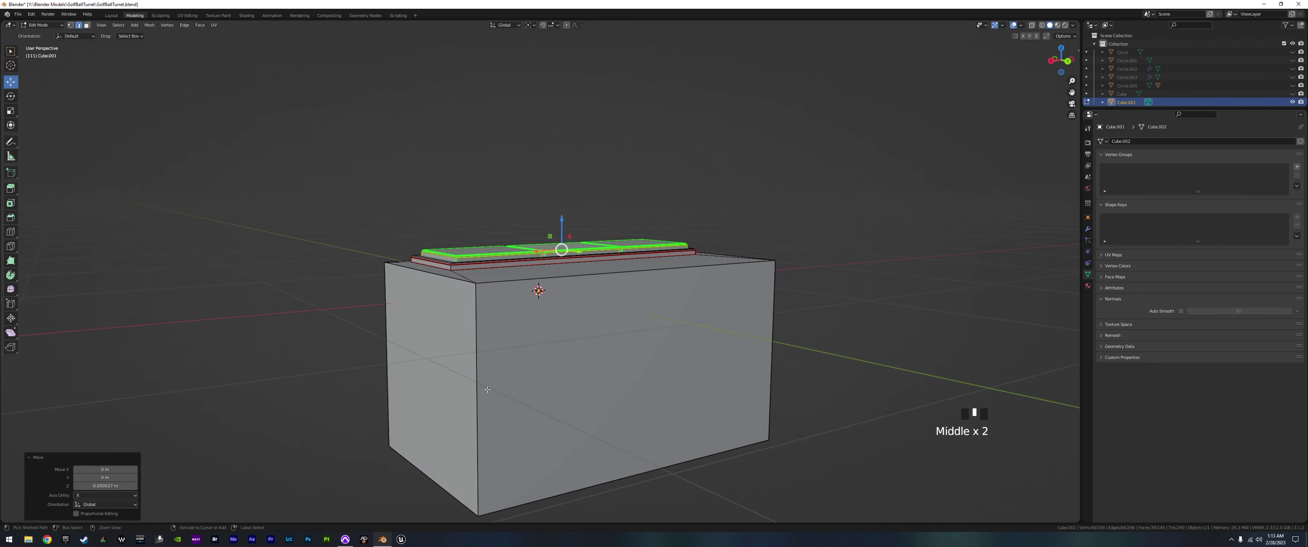
pyautogui.hotkey('ctrl', 'r')
pyautogui.click(491, 387)
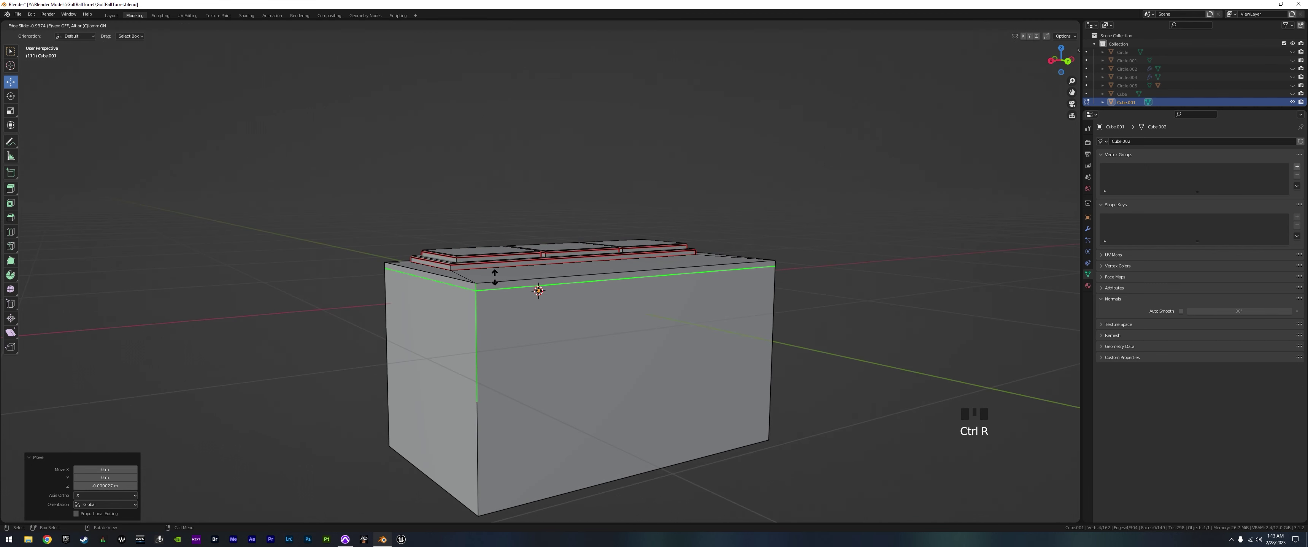
pyautogui.click(496, 279)
# - Select the narrow face band under the block's top edge and extrude it outward along its normals about 0.04 m
pyautogui.scroll(2, 535, 310)
pyautogui.scroll(-2, 535, 310)
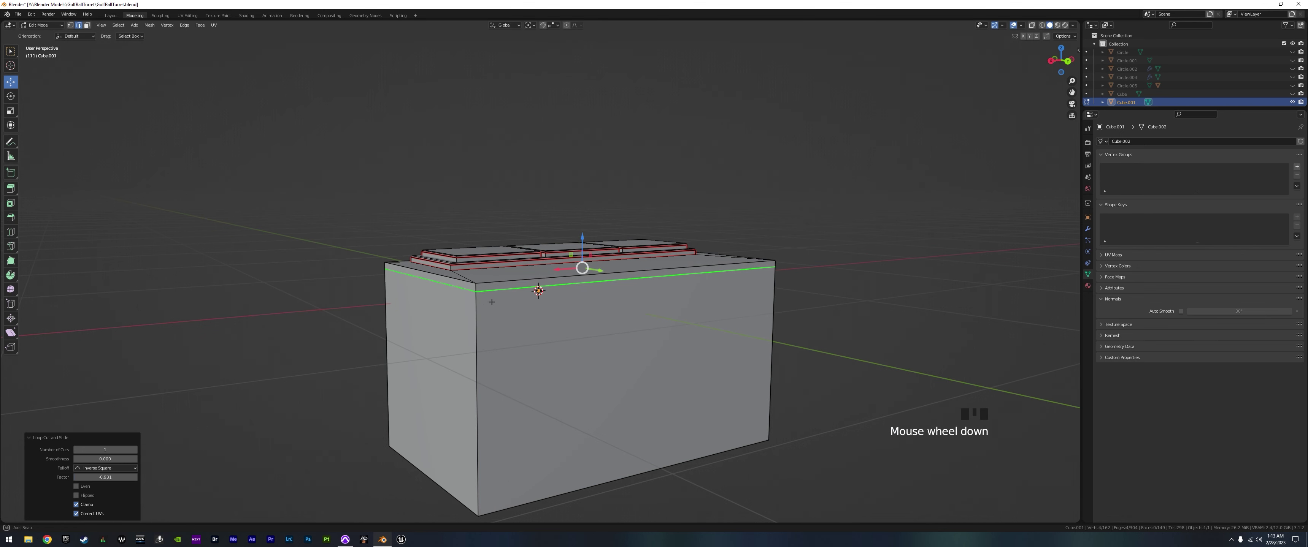
pyautogui.moveTo(536, 310); pyautogui.dragTo(430, 281, button='middle')
pyautogui.click(87, 27)
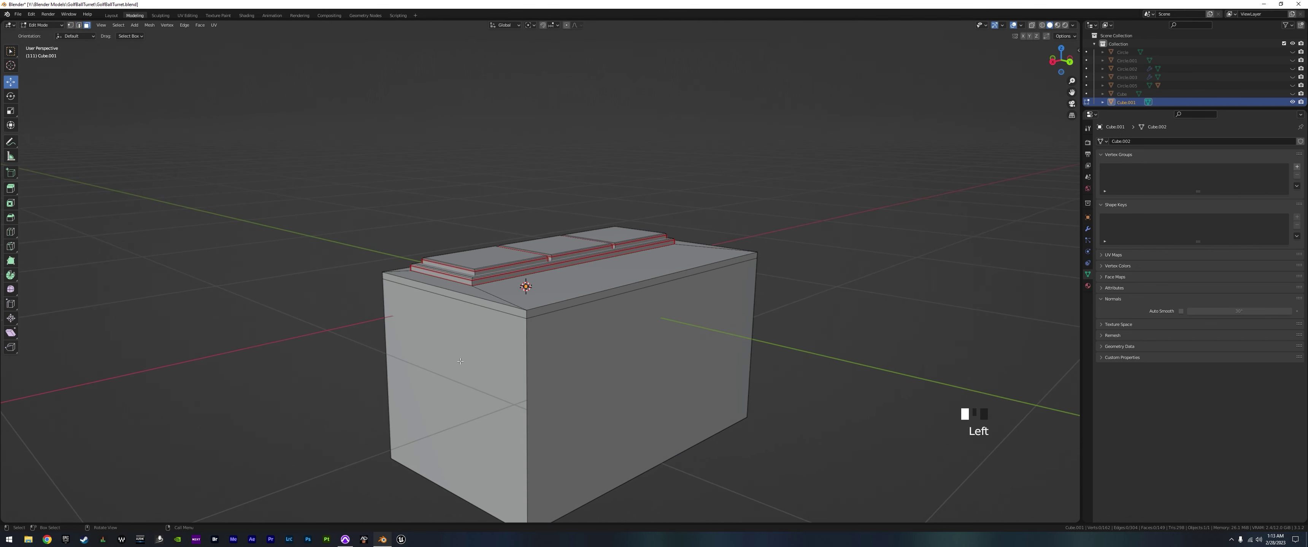
pyautogui.keyDown('alt'); pyautogui.click(528, 307); pyautogui.keyUp('alt')
pyautogui.moveTo(528, 307); pyautogui.dragTo(502, 340, button='middle')
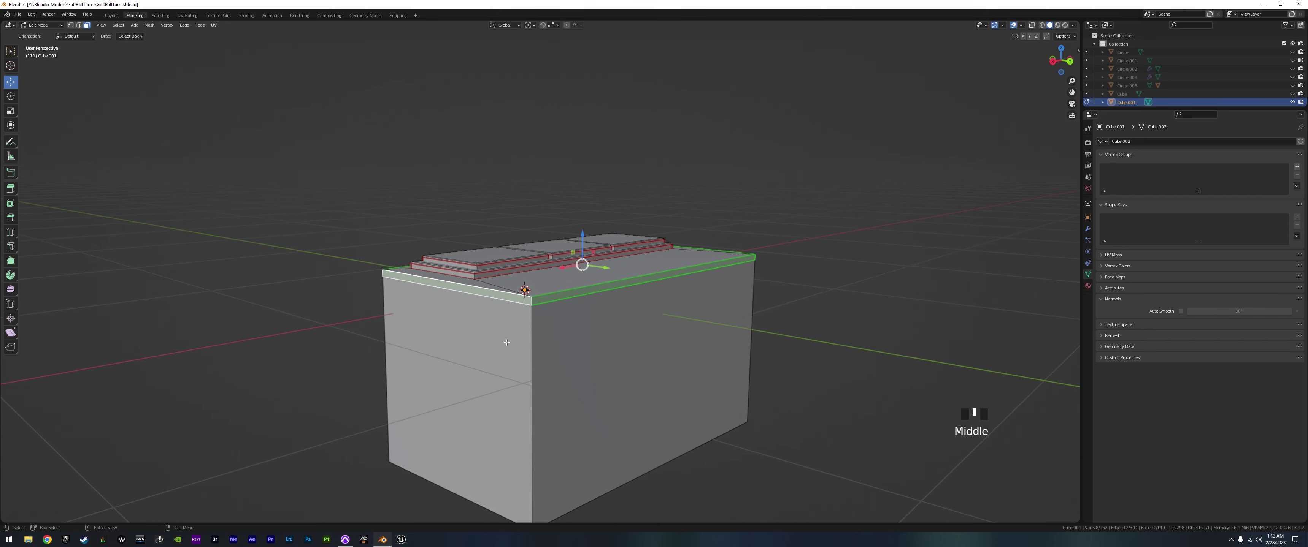
pyautogui.hotkey('alt', 'e')
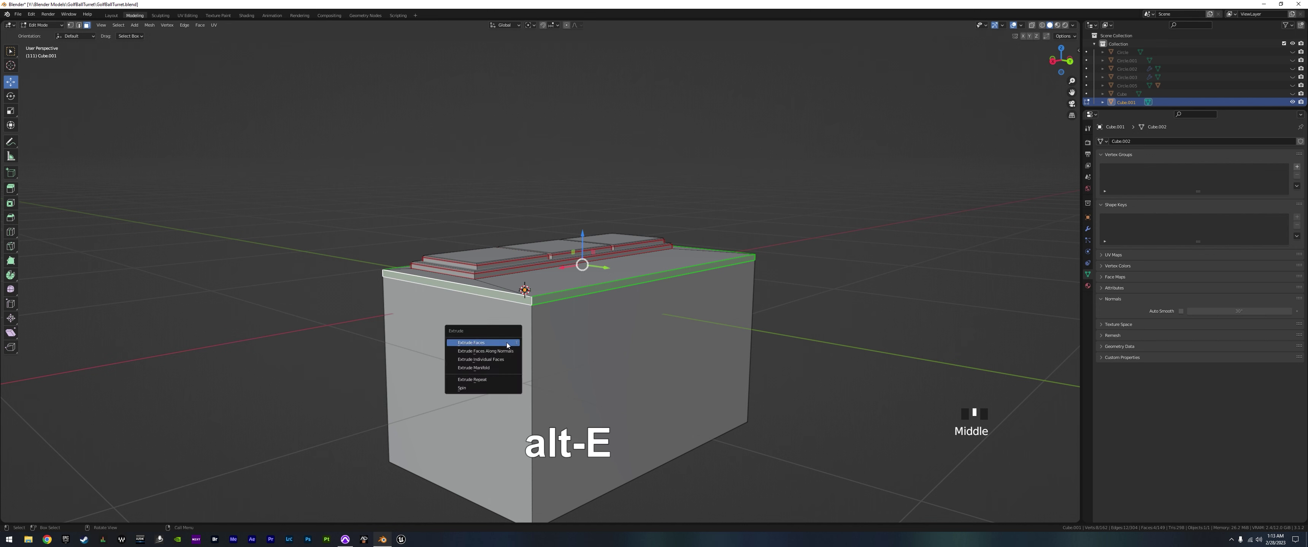
pyautogui.click(496, 354)
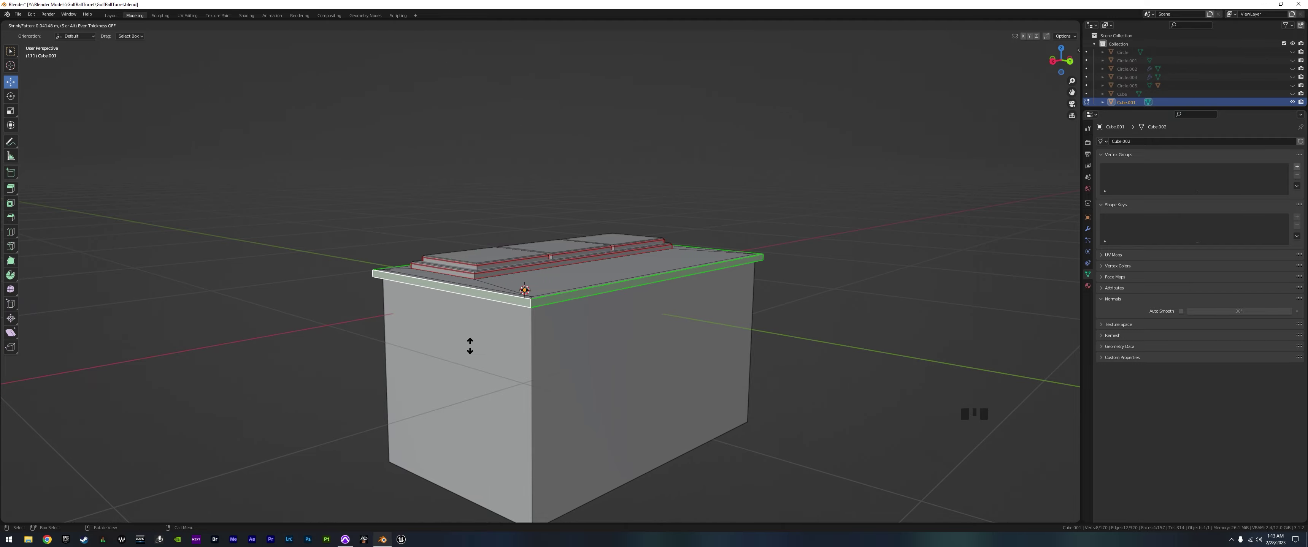
pyautogui.click(470, 346)
# - Scale the extruded rim along Y, first outward and then slightly back, to even out its overhang
pyautogui.moveTo(469, 346); pyautogui.dragTo(576, 363, button='middle')
pyautogui.scroll(5, 496, 436)
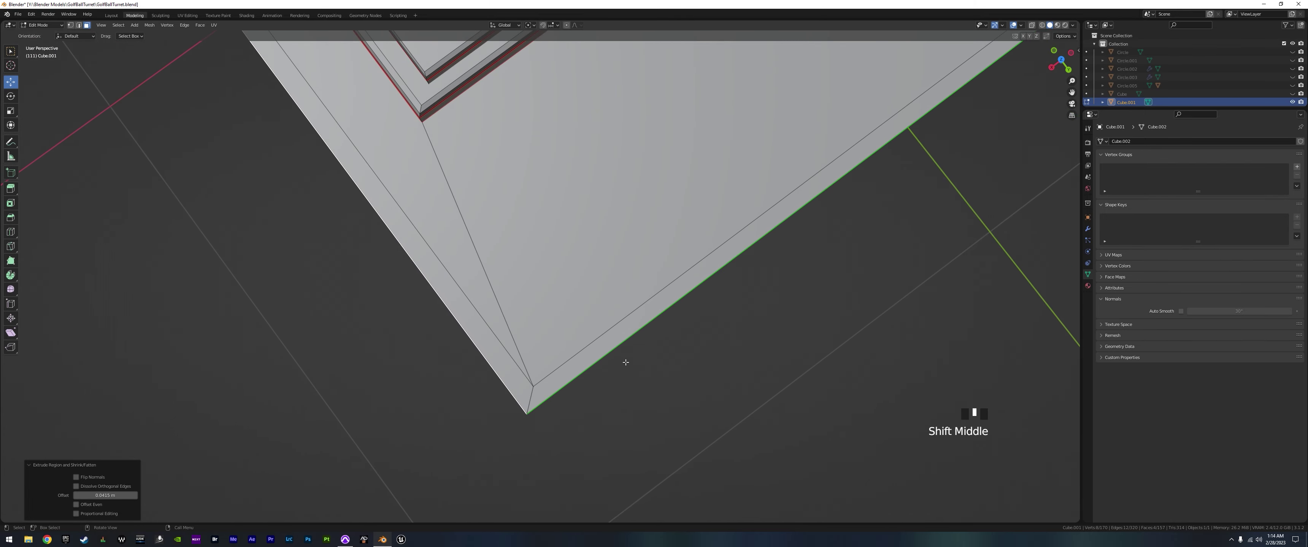
pyautogui.press('s')
pyautogui.press('y')
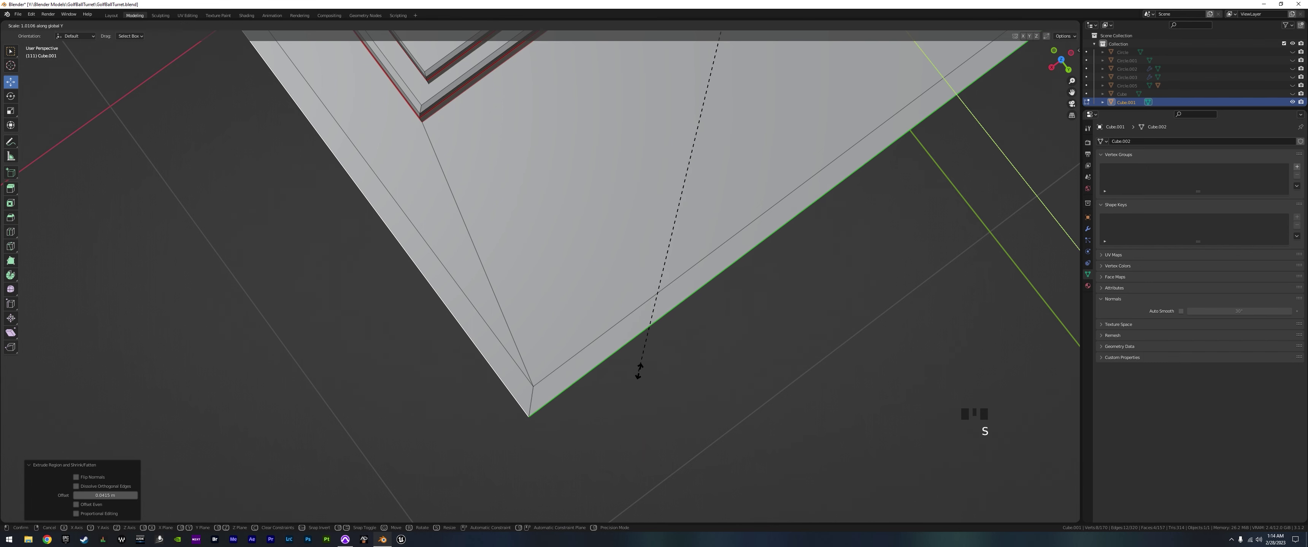
pyautogui.click(665, 390)
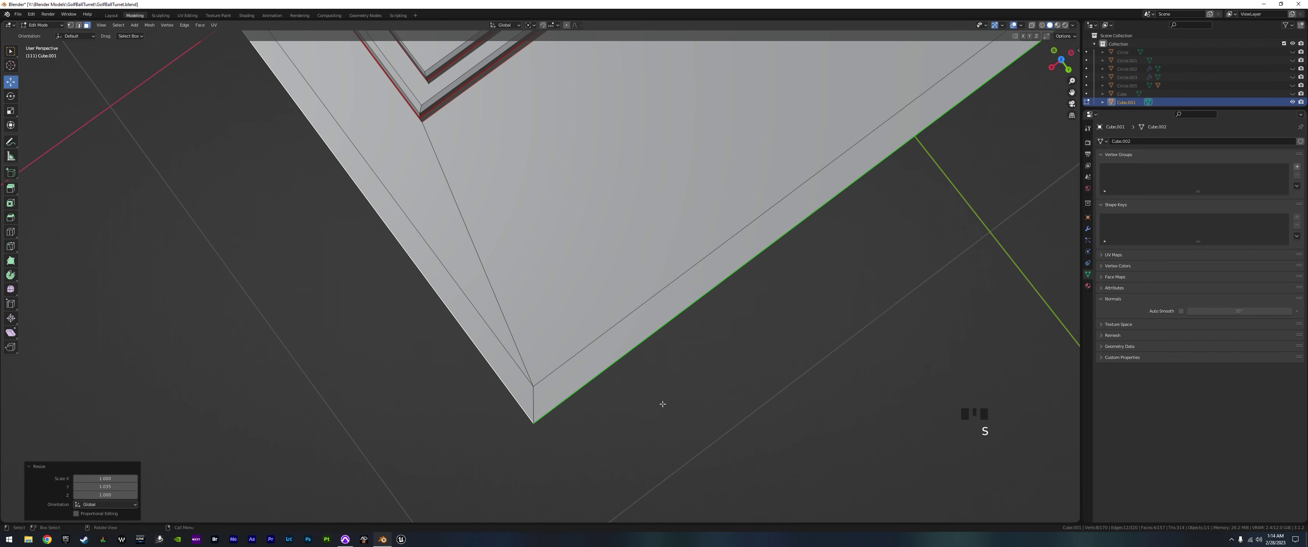
pyautogui.press('s')
pyautogui.press('y')
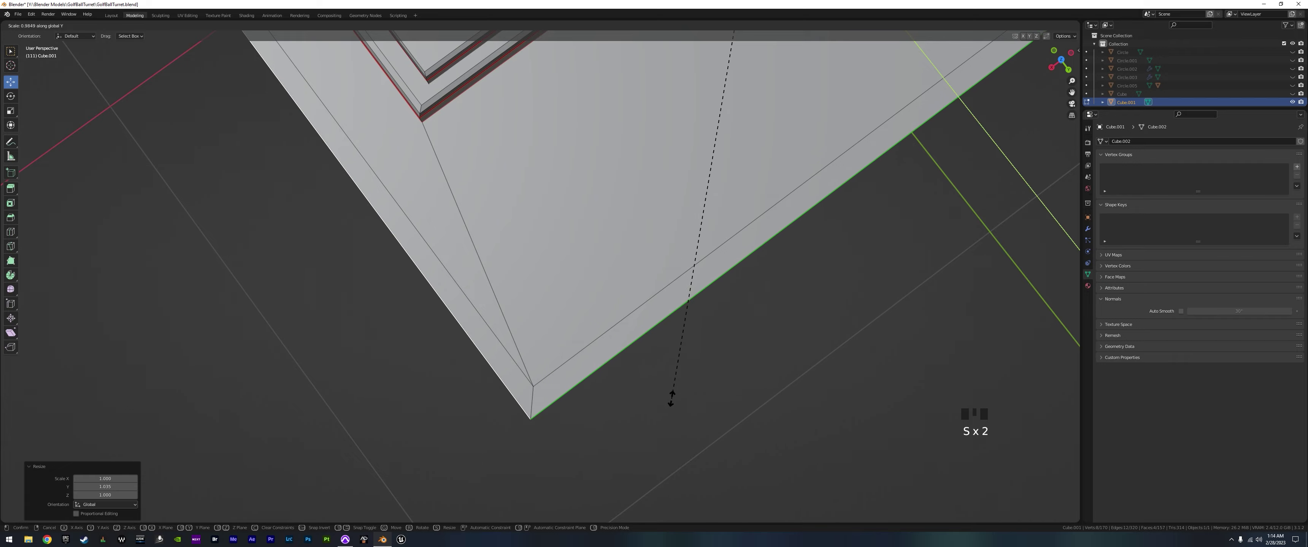
pyautogui.click(670, 401)
# - Place the 3D cursor on the block's sloping top surface, between the plate panel and the near corner
pyautogui.moveTo(670, 401); pyautogui.dragTo(674, 381, button='middle')
pyautogui.scroll(5, 575, 286)
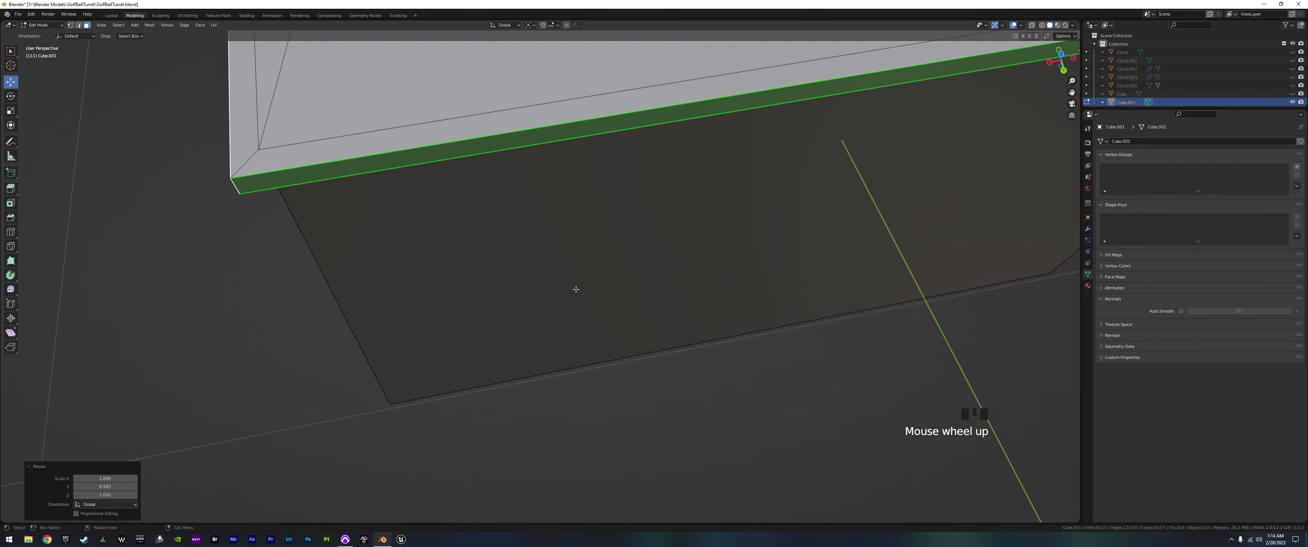
pyautogui.keyDown('shift'); pyautogui.moveTo(575, 287); pyautogui.dragTo(588, 310, button='middle'); pyautogui.keyUp('shift')
pyautogui.keyDown('shift'); pyautogui.rightClick(648, 199); pyautogui.keyUp('shift')
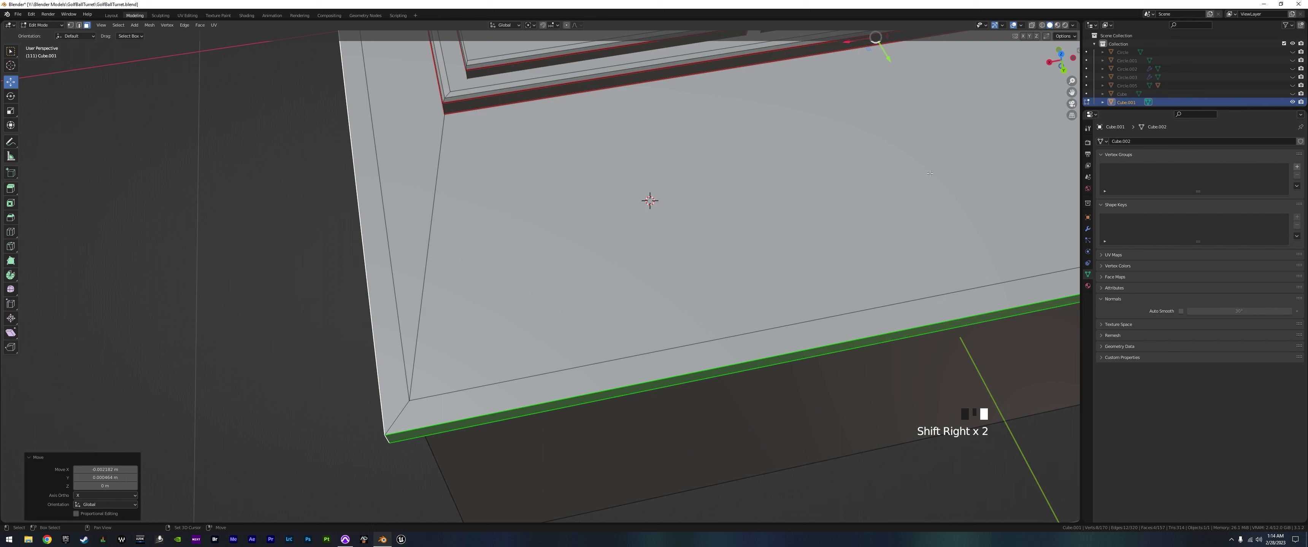
pyautogui.keyDown('shift'); pyautogui.moveTo(528, 170); pyautogui.dragTo(578, 161, button='right'); pyautogui.keyUp('shift')
pyautogui.keyDown('shift'); pyautogui.rightClick(788, 234); pyautogui.keyUp('shift')
pyautogui.keyDown('shift'); pyautogui.rightClick(484, 216); pyautogui.keyUp('shift')
pyautogui.keyDown('shift'); pyautogui.rightClick(797, 195); pyautogui.keyUp('shift')
pyautogui.keyDown('shift'); pyautogui.rightClick(716, 271); pyautogui.keyUp('shift')
pyautogui.keyDown('shift'); pyautogui.rightClick(569, 230); pyautogui.keyUp('shift')
# - Add a 6-vertex circle at the 3D cursor and scale it down to about 0.07
pyautogui.moveTo(570, 229); pyautogui.dragTo(567, 363, button='middle')
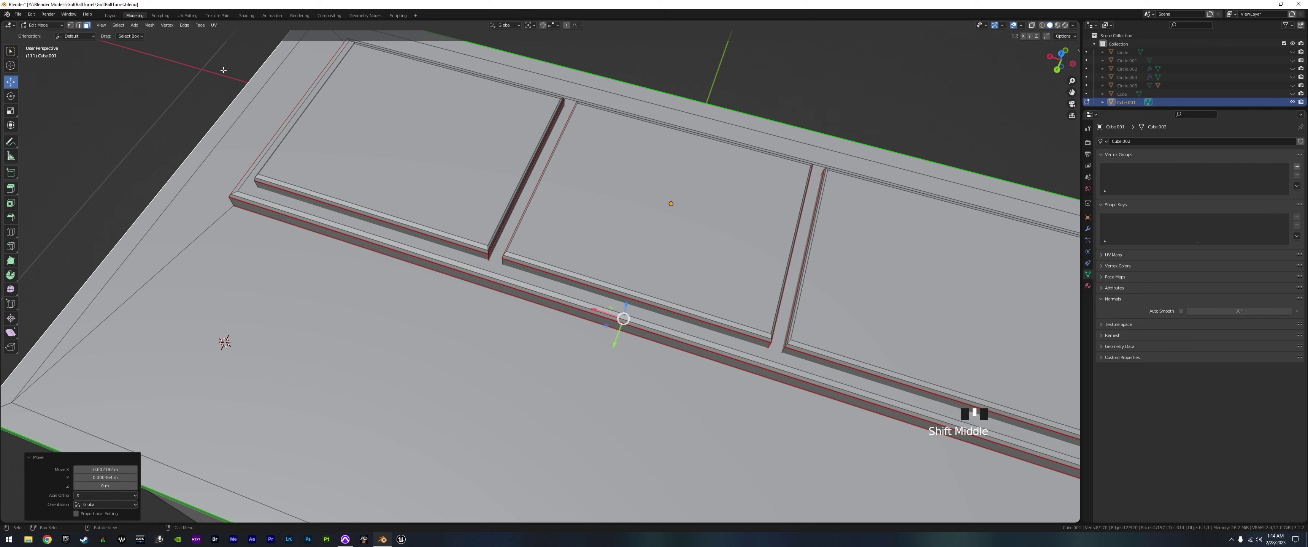
pyautogui.click(134, 24)
pyautogui.click(148, 51)
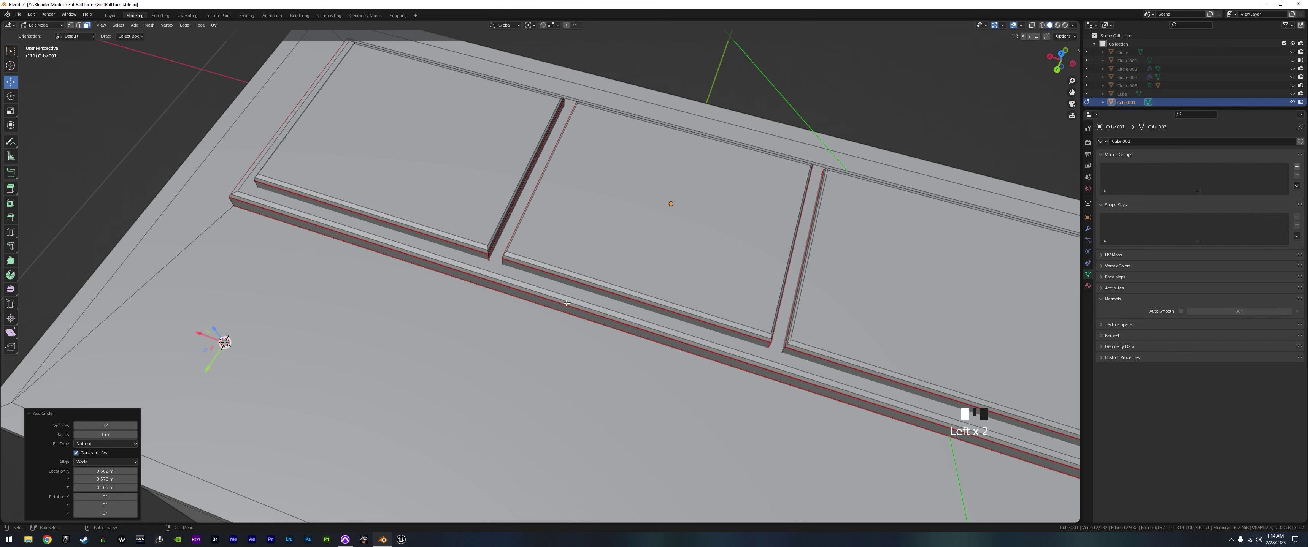
pyautogui.click(114, 426)
pyautogui.press('Return')
pyautogui.scroll(-5, 664, 346)
pyautogui.moveTo(664, 347); pyautogui.dragTo(854, 428, button='middle')
pyautogui.press('s')
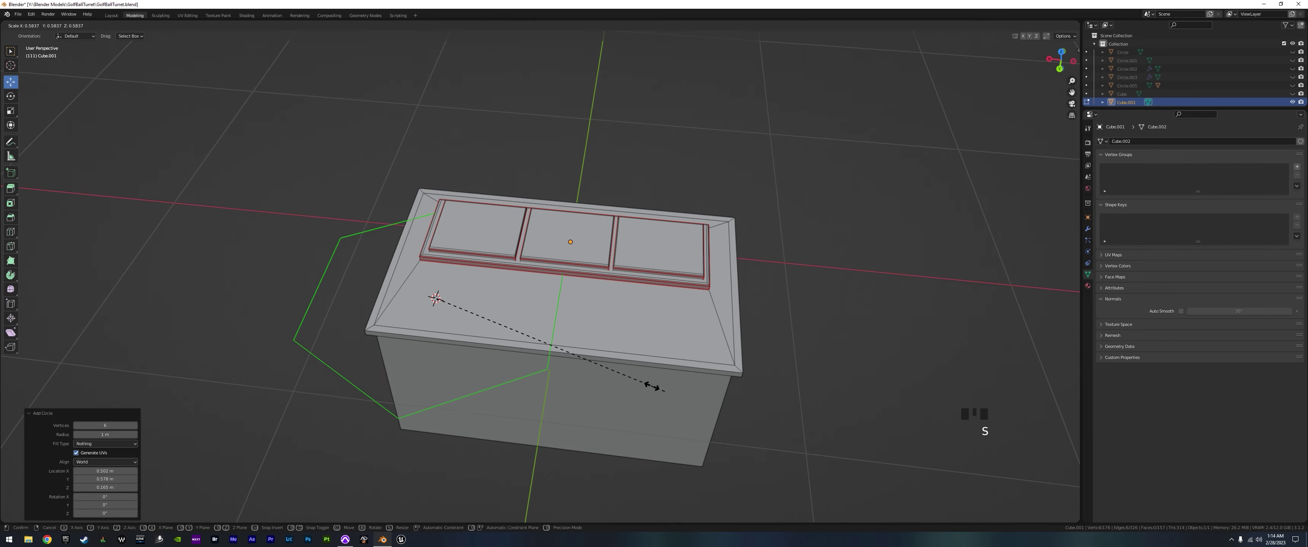
pyautogui.click(463, 312)
# - Extrude the hexagonal outline in place, leaving the new edges at zero offset
pyautogui.moveTo(463, 312); pyautogui.dragTo(506, 299, button='middle')
pyautogui.scroll(3, 503, 315)
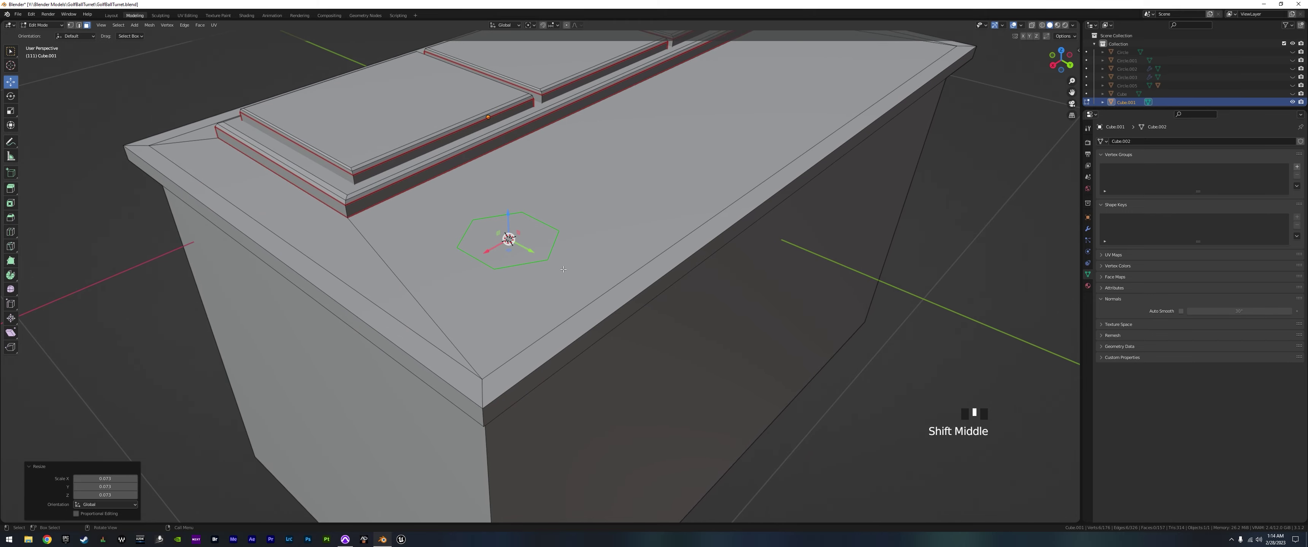
pyautogui.press('e')
pyautogui.press('z')
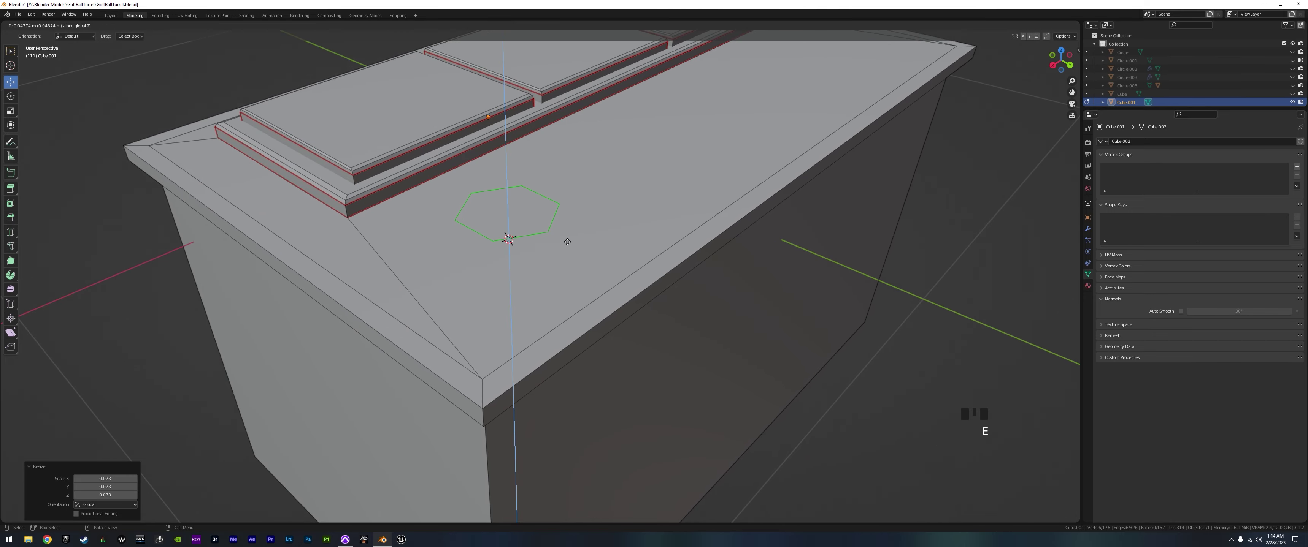
pyautogui.rightClick(566, 229)
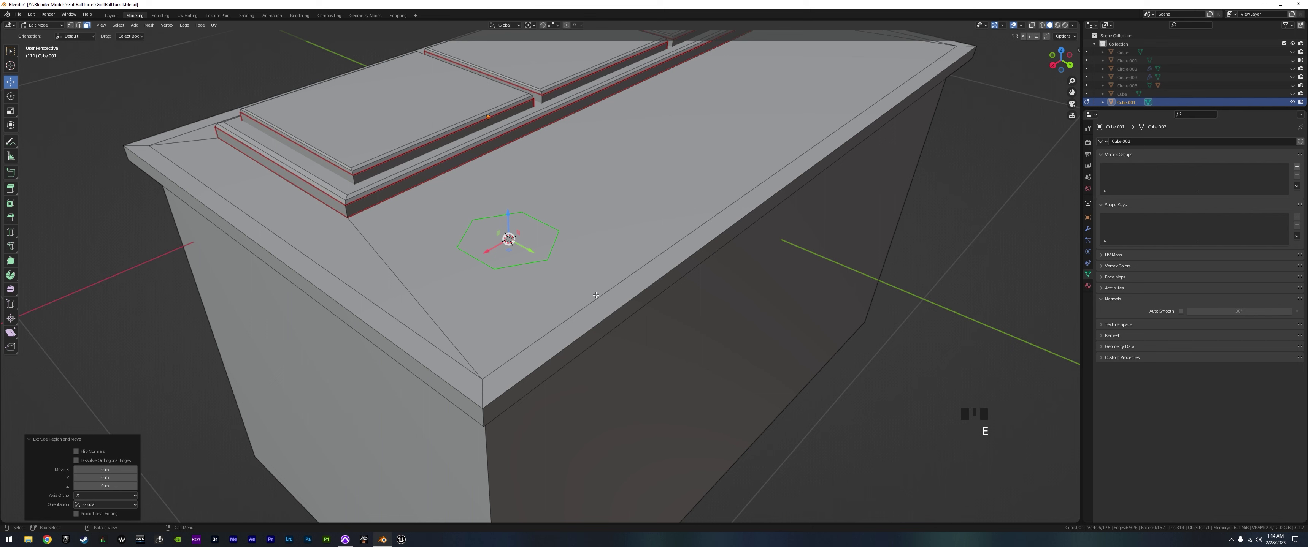
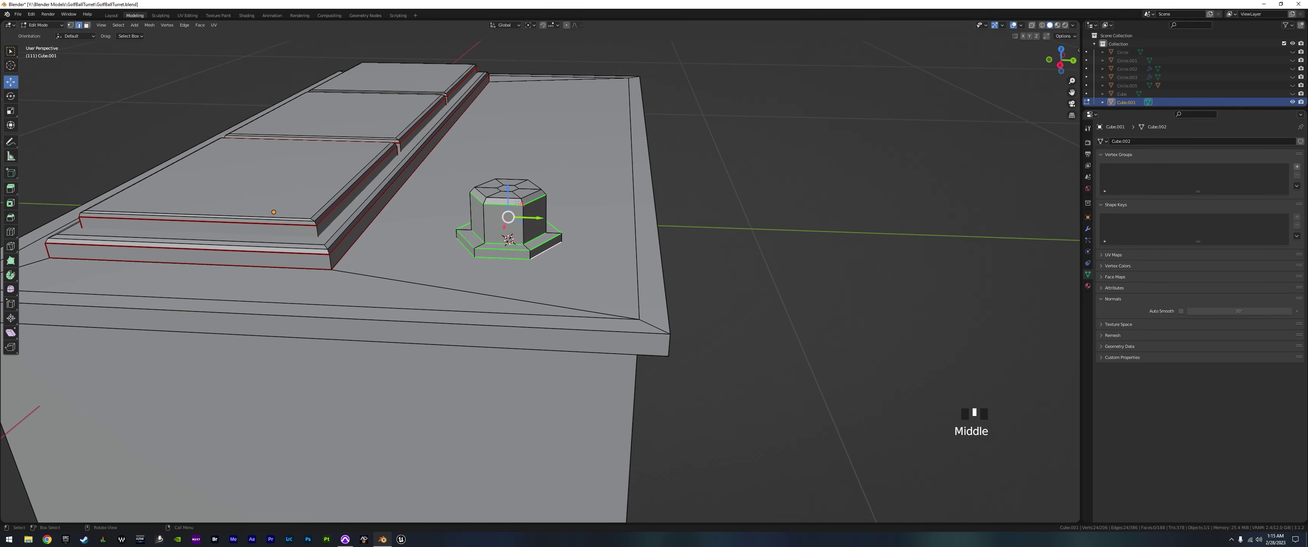
# - Add the hex bolt's remaining vertical edges to the selected edge loops and mark them all as seams
pyautogui.scroll(5, 491, 254)
pyautogui.scroll(-5, 492, 254)
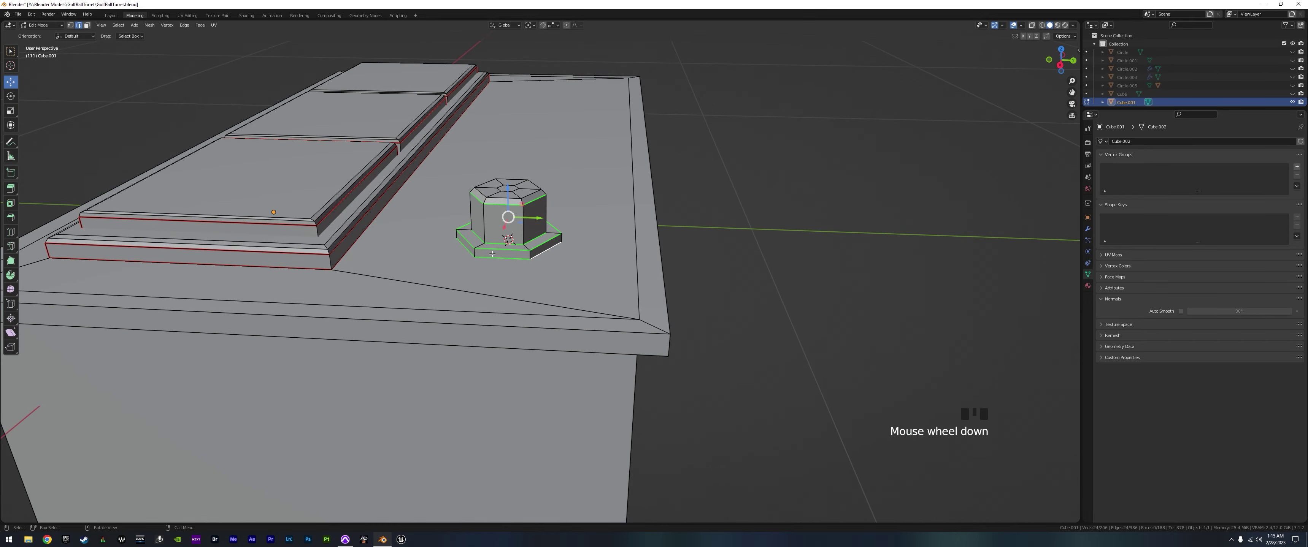
pyautogui.keyDown('shift'); pyautogui.click(483, 226); pyautogui.keyUp('shift')
pyautogui.keyDown('shift'); pyautogui.click(483, 225); pyautogui.keyUp('shift')
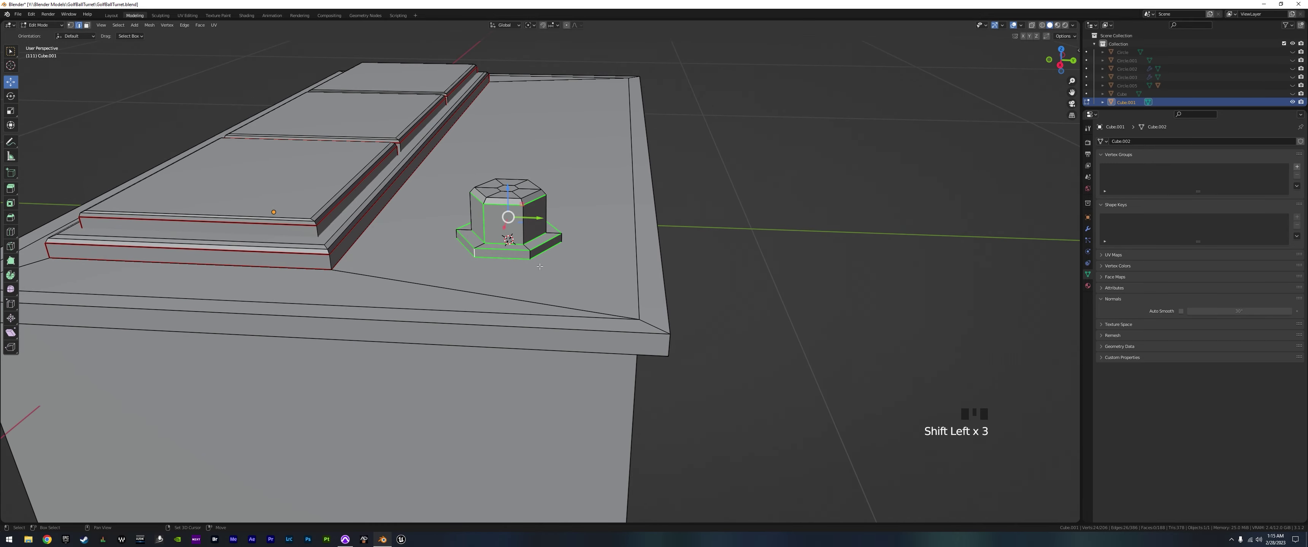
pyautogui.moveTo(475, 253); pyautogui.dragTo(629, 346, button='middle')
pyautogui.hotkey('ctrl', 'e')
pyautogui.click(632, 266)
# - Duplicate the hex bolt and move the copy along X to the matching spot near the other end of the block's sloping top
pyautogui.scroll(-5, 625, 371)
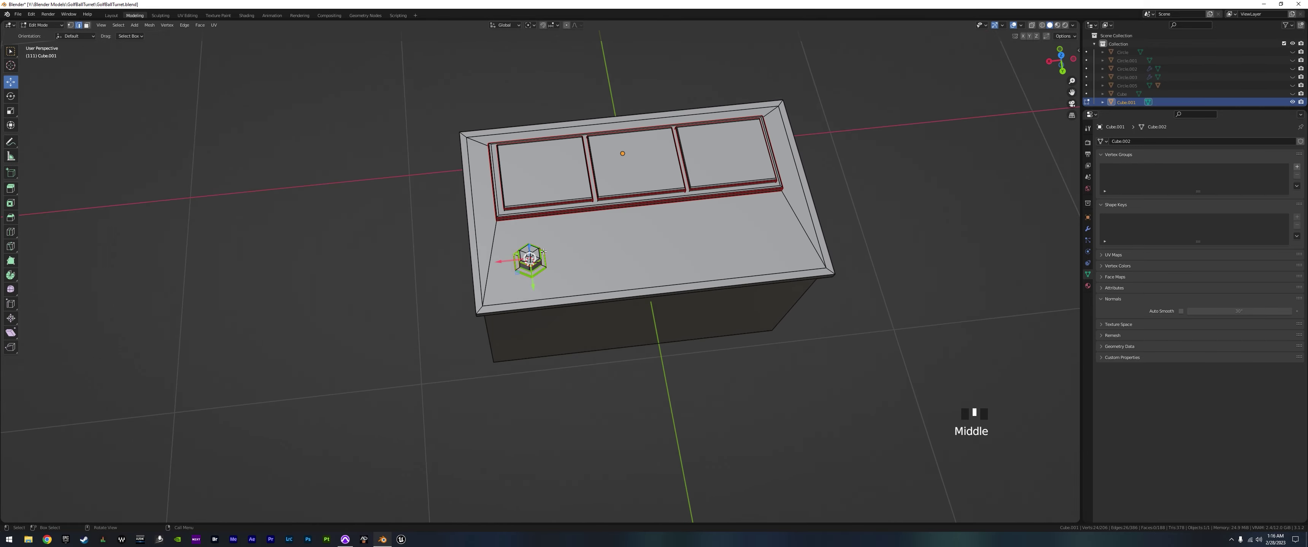
pyautogui.press('l')
pyautogui.moveTo(543, 251); pyautogui.dragTo(590, 279, button='middle')
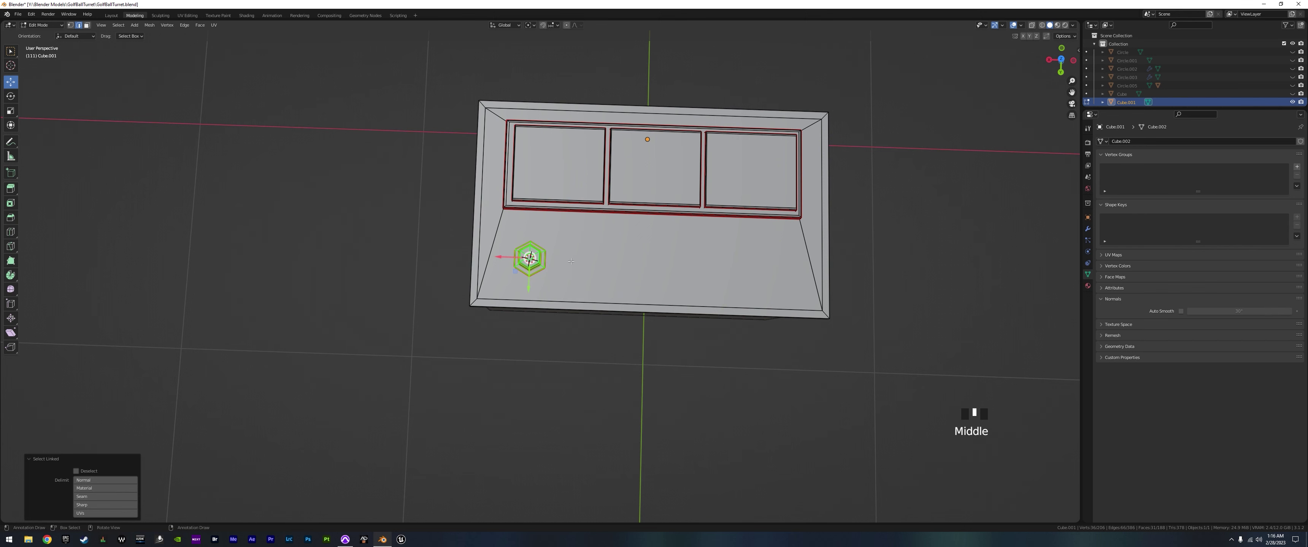
pyautogui.hotkey('shift', 'd')
pyautogui.rightClick(498, 256)
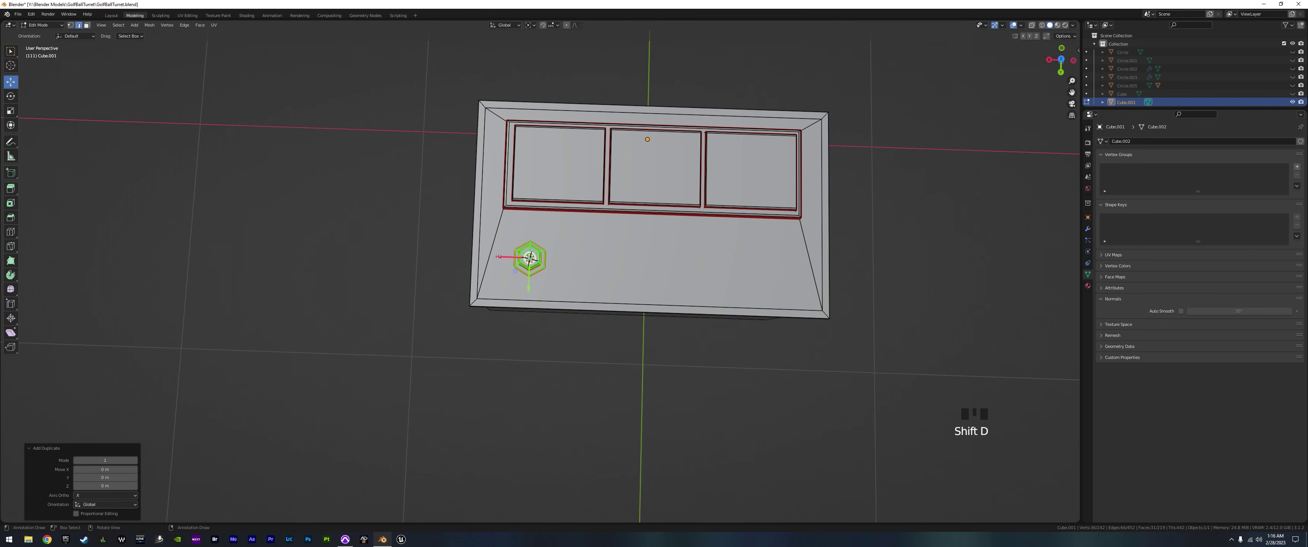
pyautogui.moveTo(500, 257); pyautogui.dragTo(757, 274)
pyautogui.press('KP_7')
pyautogui.keyDown('shift'); pyautogui.moveTo(557, 197); pyautogui.dragTo(443, 310, button='middle'); pyautogui.keyUp('shift')
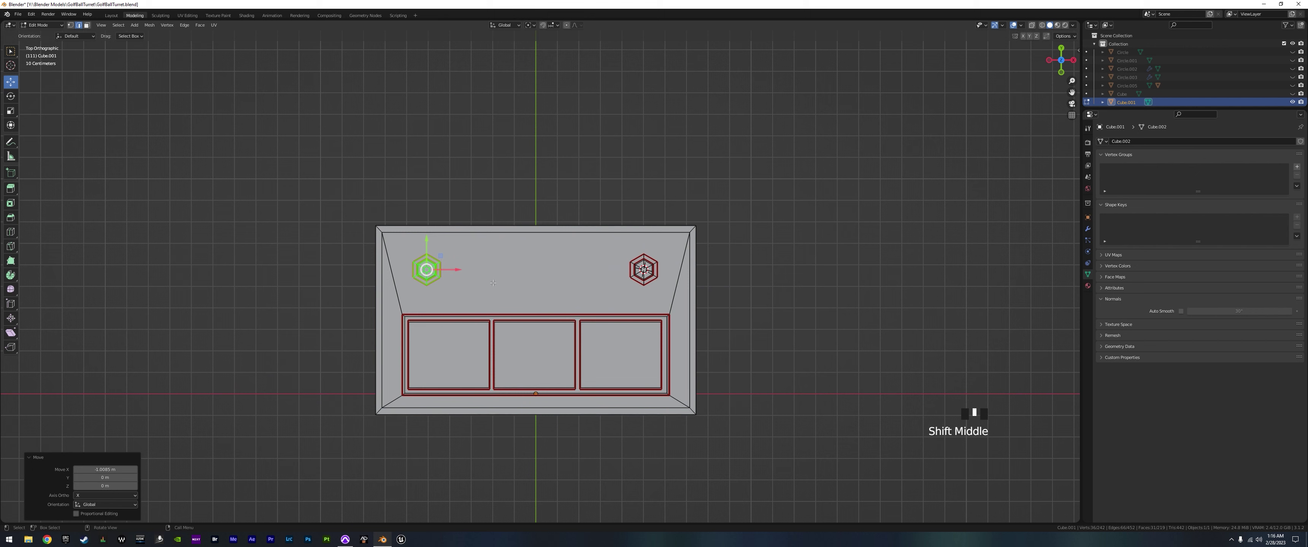
pyautogui.moveTo(459, 271); pyautogui.dragTo(458, 269)
# - Reveal the hidden outer box geometry around the inner block
pyautogui.scroll(4, 520, 356)
pyautogui.moveTo(458, 269); pyautogui.dragTo(557, 329, button='middle')
pyautogui.press('space')
pyautogui.hotkey('alt', 'h')
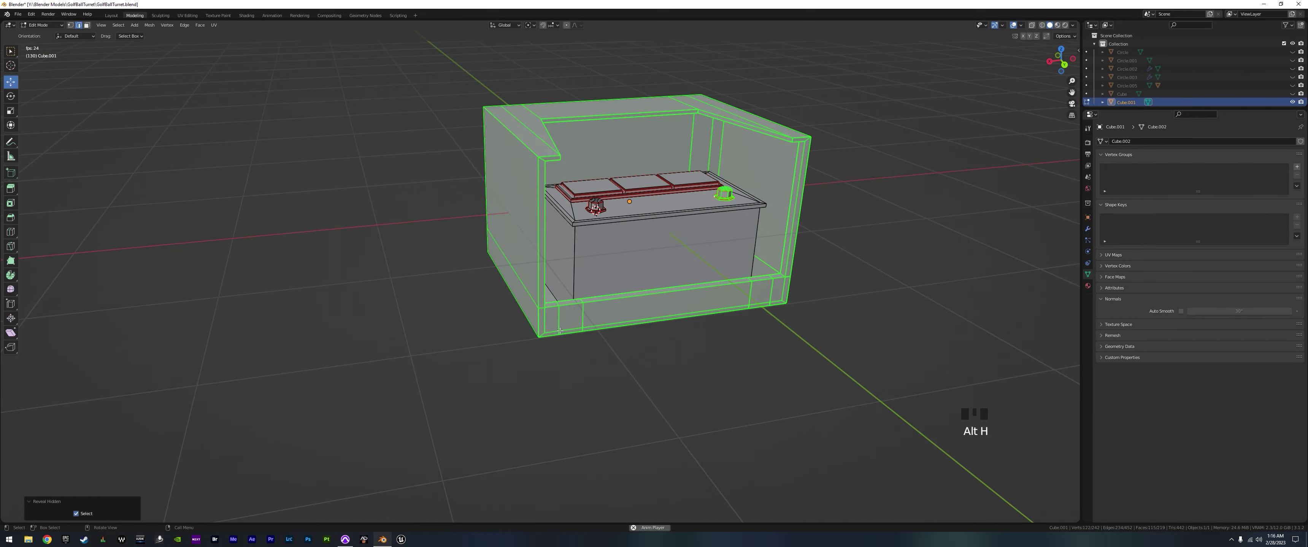
pyautogui.moveTo(693, 329); pyautogui.dragTo(634, 259, button='middle')
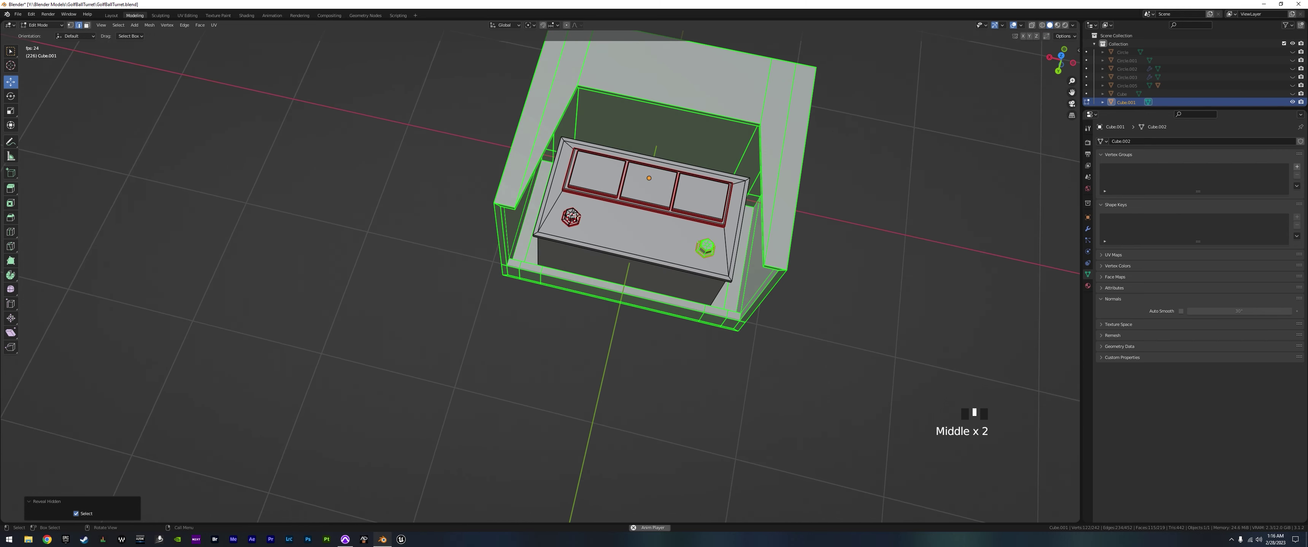
pyautogui.moveTo(575, 215); pyautogui.dragTo(597, 224, button='middle')
pyautogui.scroll(3, 579, 218)
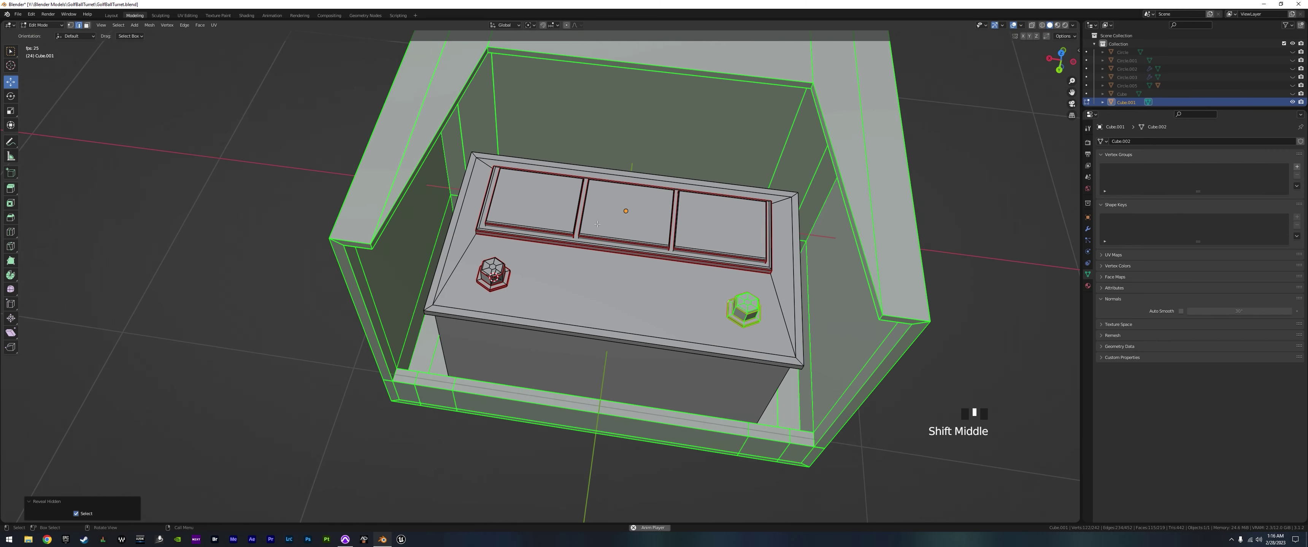
# - Select the inner block with its plate panel and both hex bolts, and rotate them about 180° around Z
pyautogui.click(501, 268)
pyautogui.press('l')
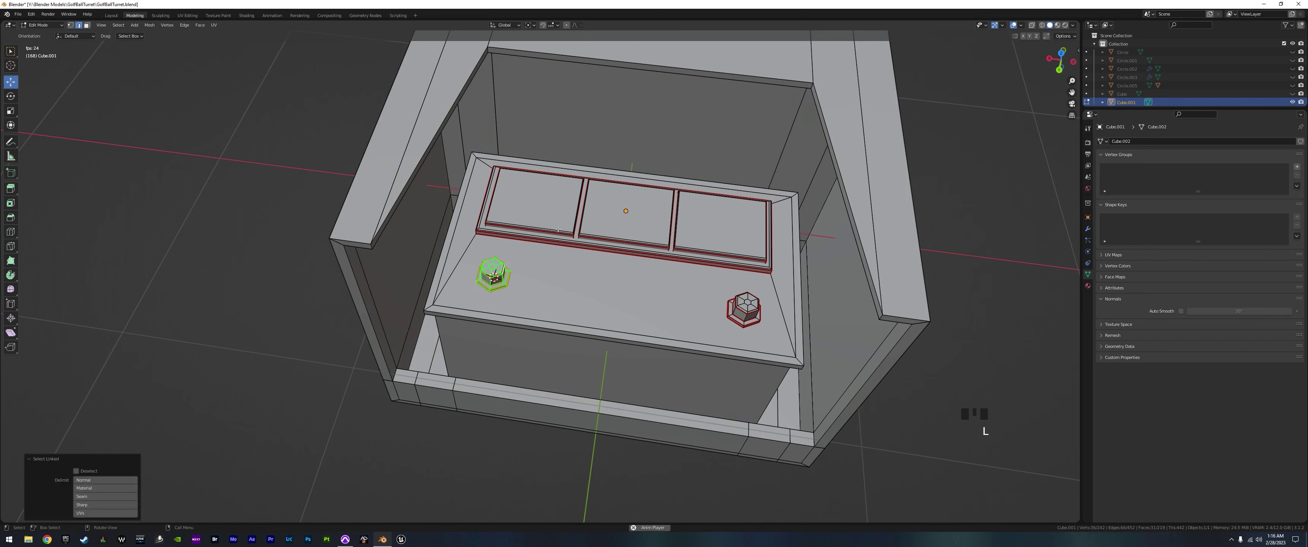
pyautogui.press('l')
pyautogui.press('l')
pyautogui.press('r')
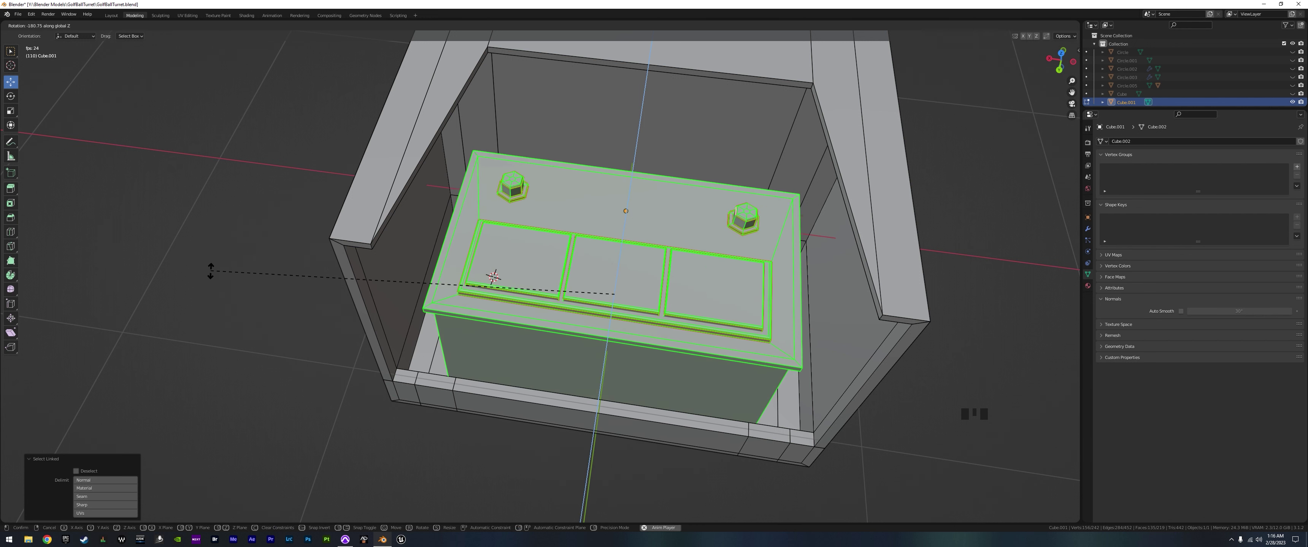
pyautogui.click(227, 286)
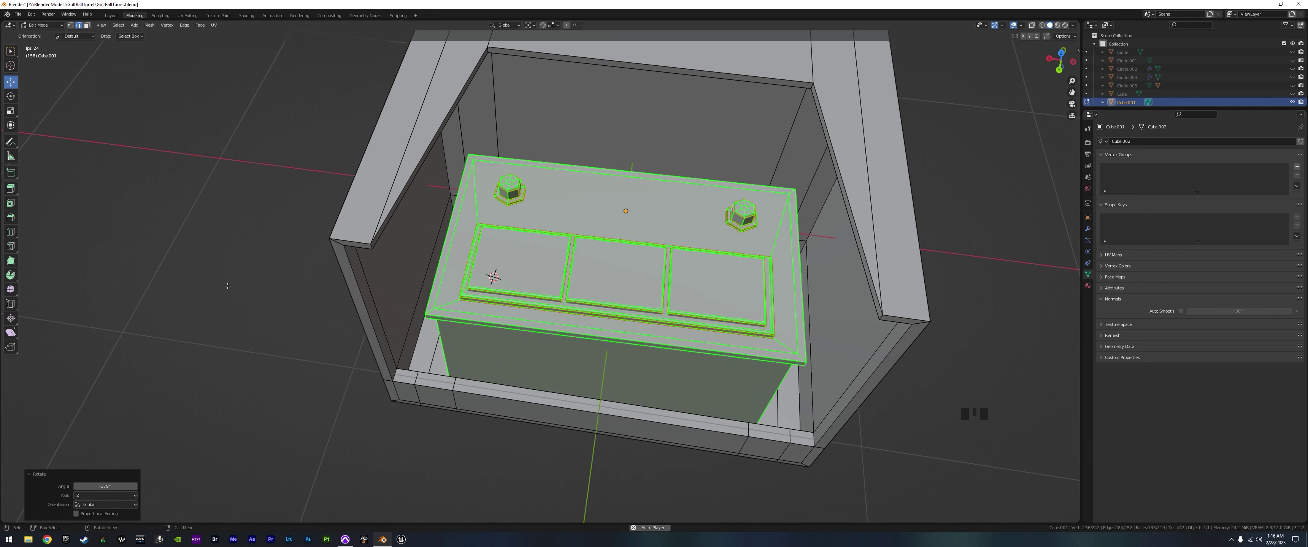
# - Shift the rotated block assembly slightly in the horizontal plane to position it inside the outer box
pyautogui.press('g')
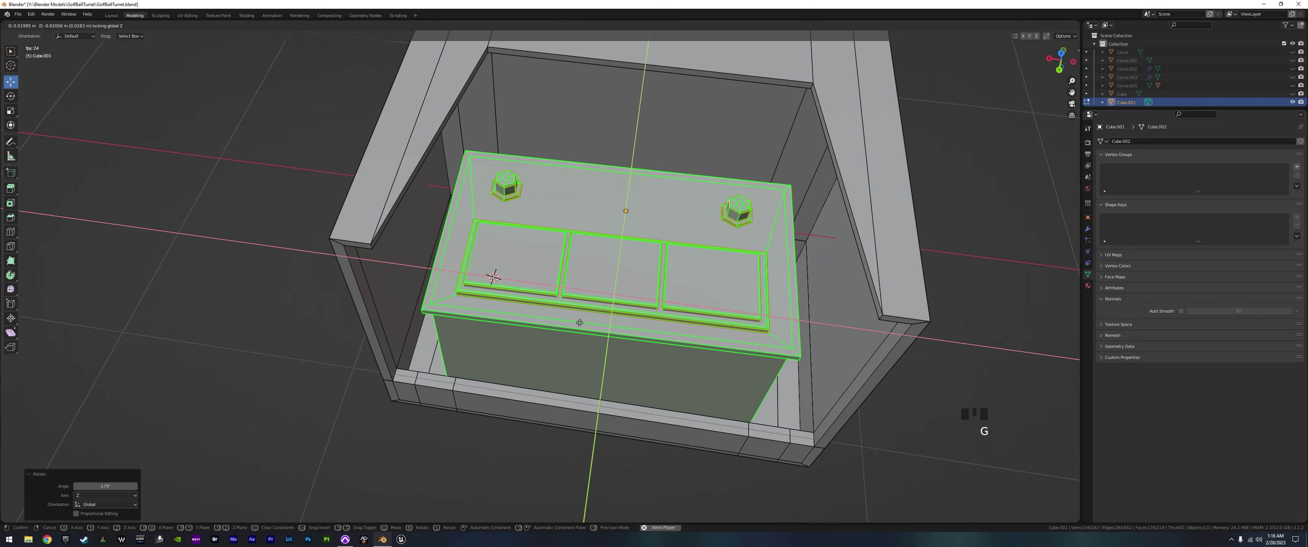
pyautogui.click(589, 336)
pyautogui.moveTo(589, 336); pyautogui.dragTo(686, 367, button='middle')
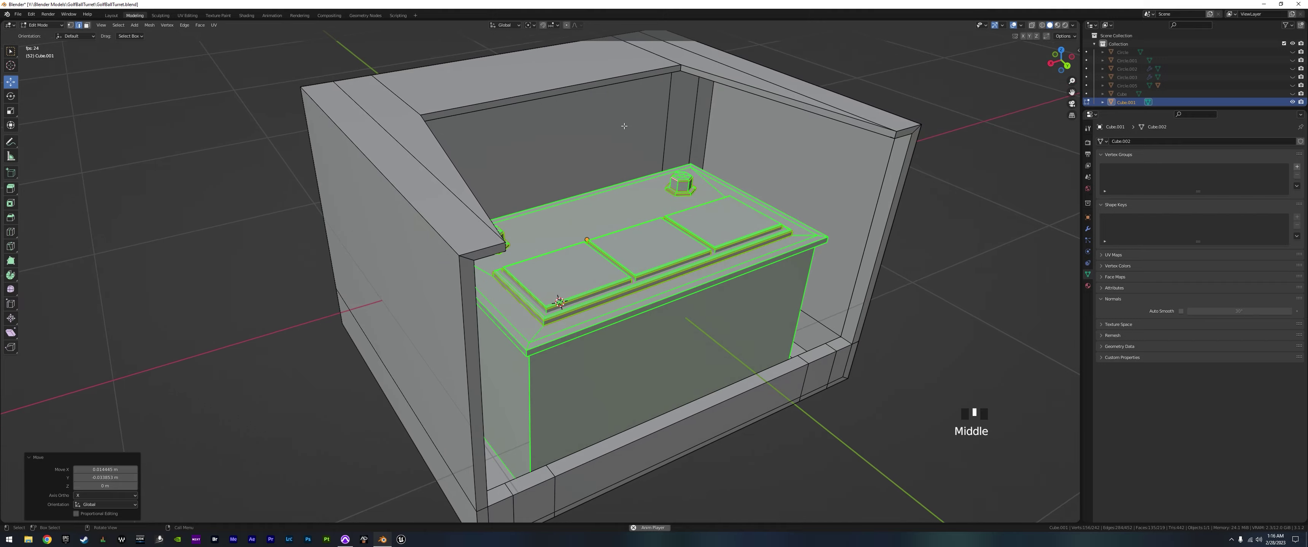
pyautogui.moveTo(496, 229); pyautogui.dragTo(610, 354, button='middle')
pyautogui.scroll(-6, 609, 259)
# - Return to Object Mode and apply Shade Smooth to the whole box
pyautogui.press('Tab')
pyautogui.scroll(2, 586, 338)
pyautogui.scroll(4, 550, 330)
pyautogui.rightClick(502, 284)
pyautogui.moveTo(511, 285)
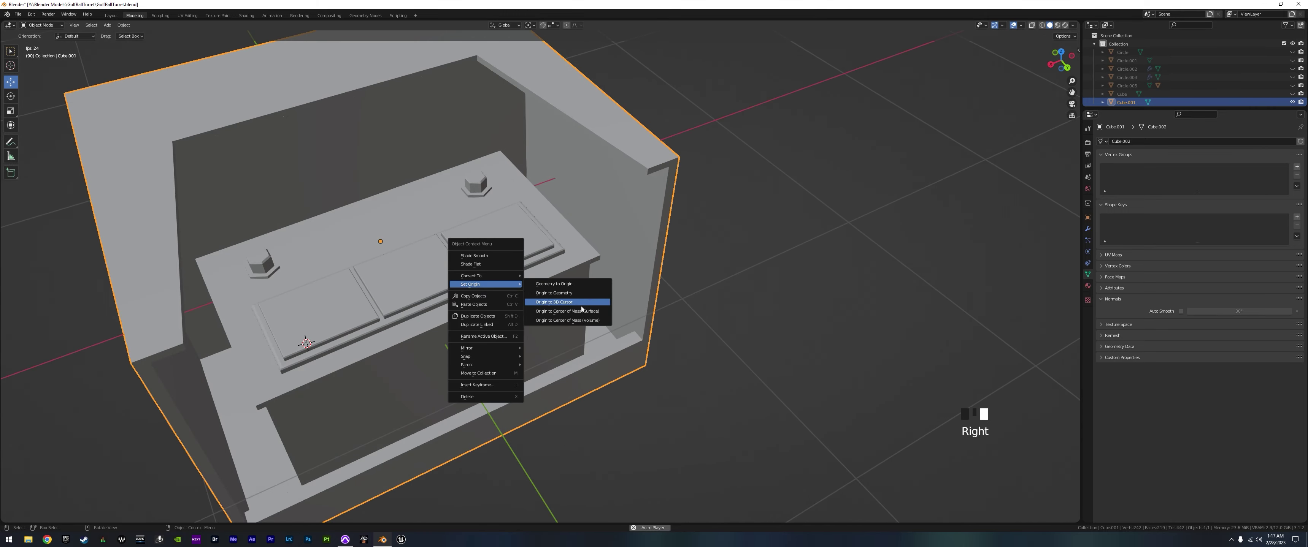
pyautogui.rightClick(421, 265)
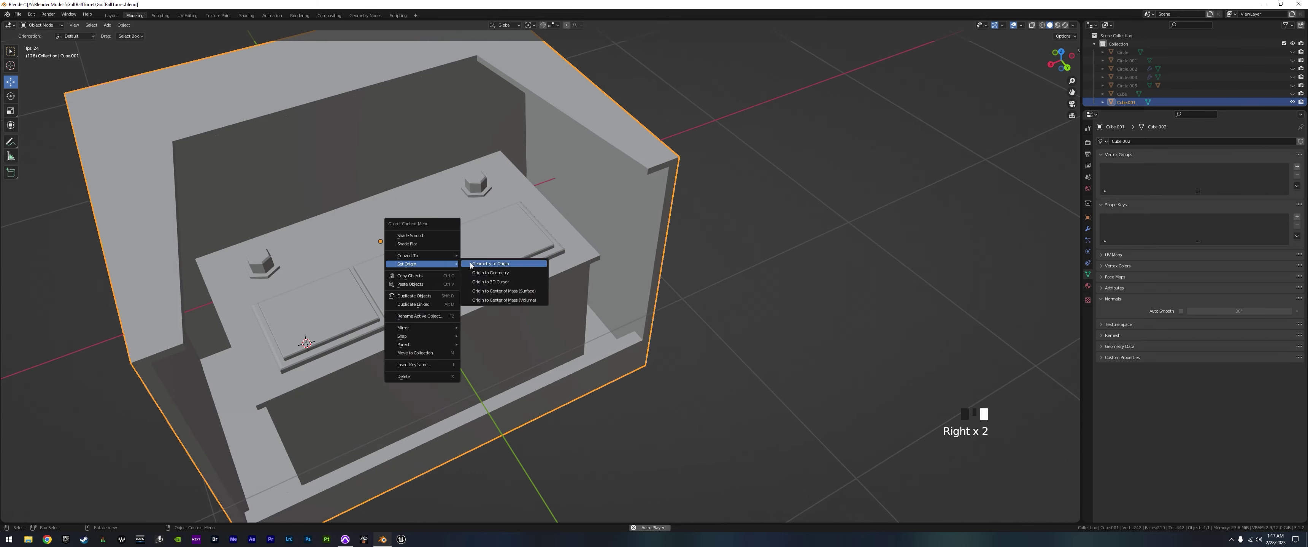
pyautogui.click(422, 236)
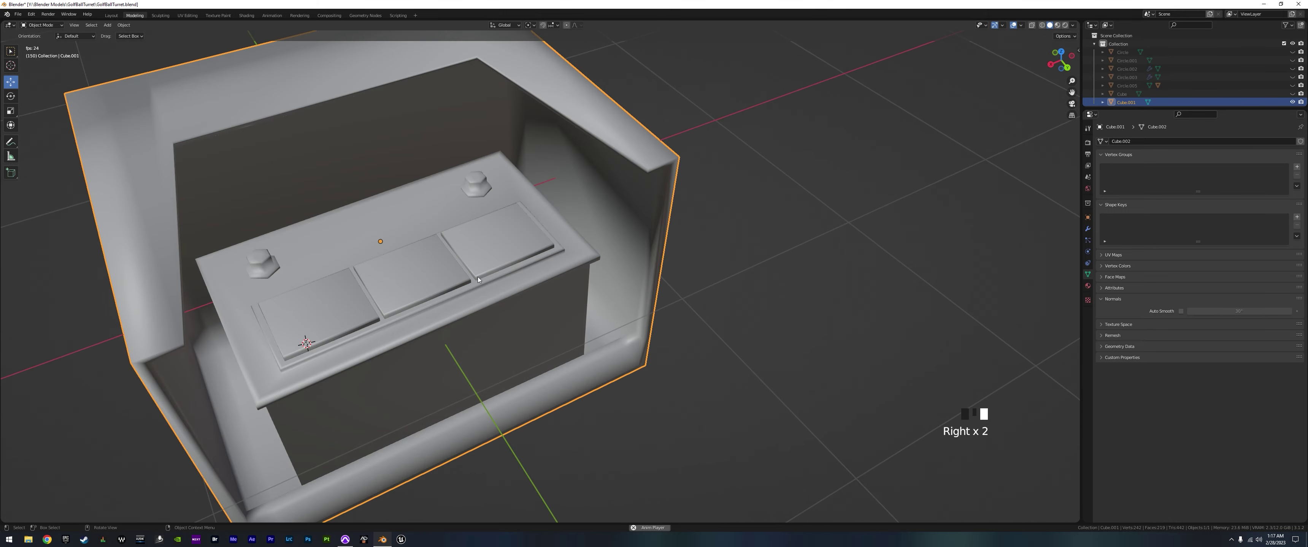
# - Enable Auto Smooth on the box with an angle of 60°
pyautogui.click(1180, 311)
pyautogui.click(1244, 311)
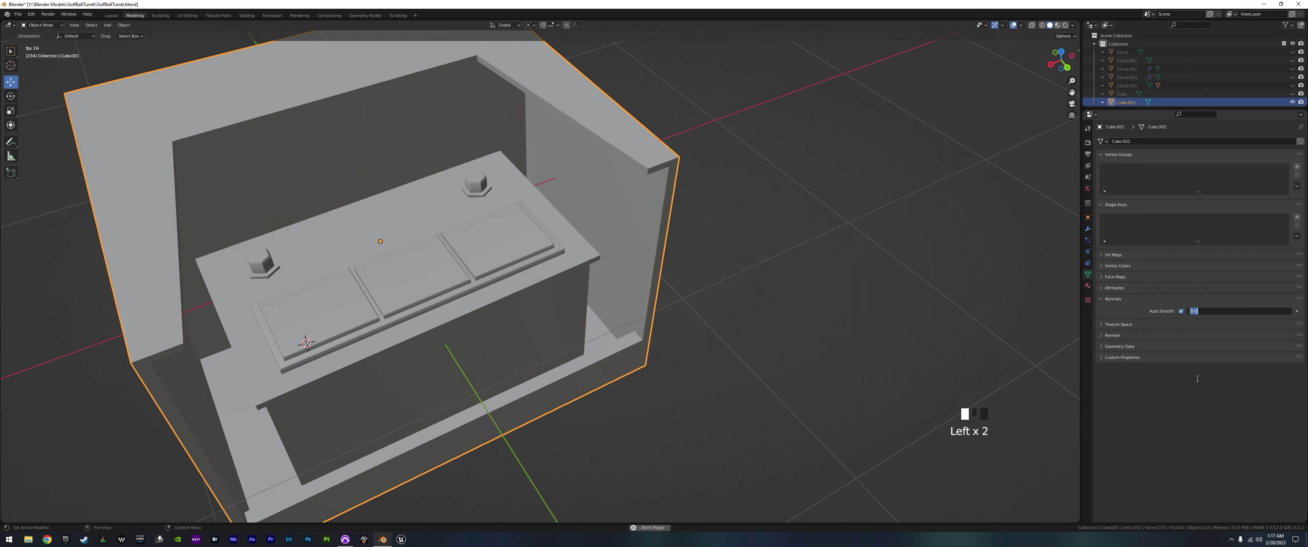
pyautogui.write('60')
pyautogui.press('Return')
pyautogui.scroll(-2, 550, 348)
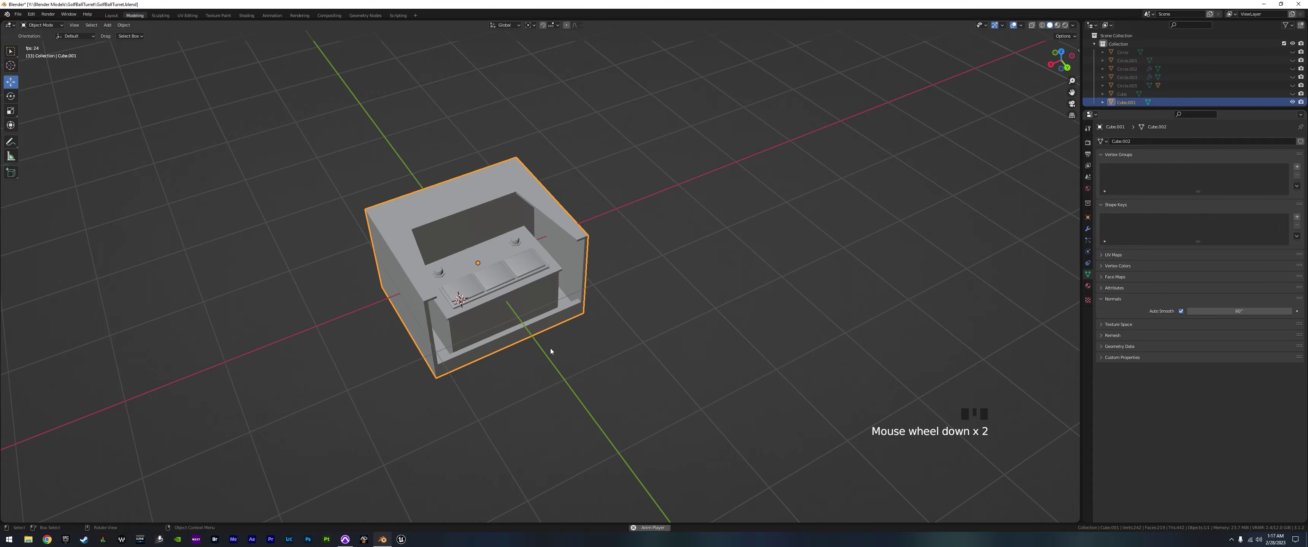
pyautogui.moveTo(550, 349); pyautogui.dragTo(470, 338, button='middle')
pyautogui.scroll(2, 513, 339)
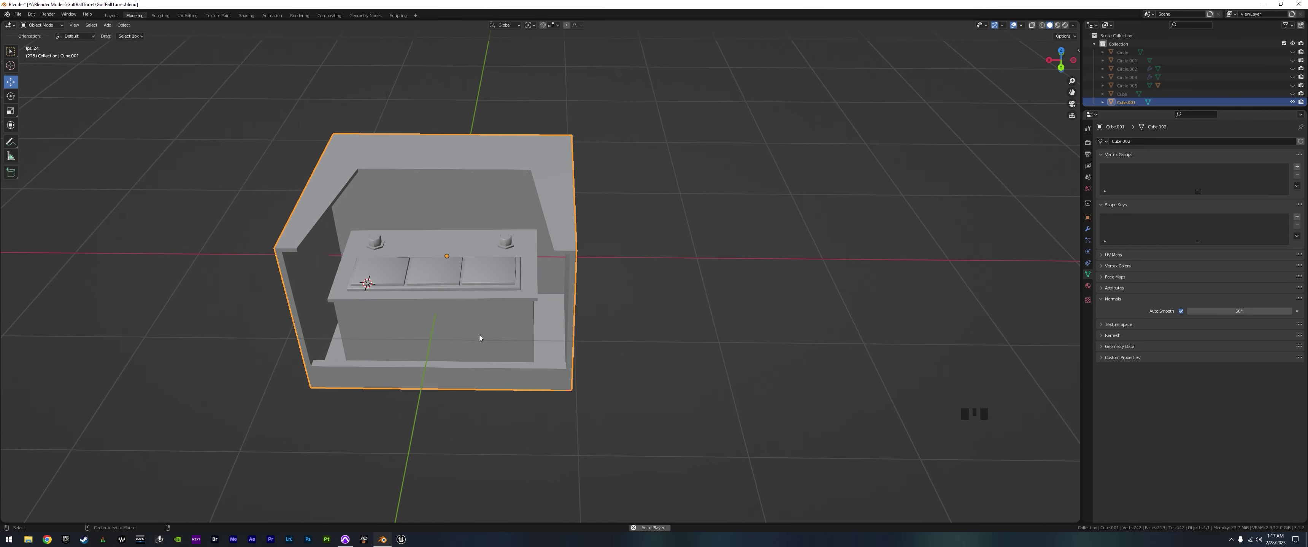
# - Unhide all the other turret parts and bring the whole model into view
pyautogui.hotkey('alt', 'h')
pyautogui.scroll(-3, 479, 337)
pyautogui.moveTo(480, 337); pyautogui.dragTo(802, 203, button='middle')
pyautogui.click(538, 322)
pyautogui.scroll(-8, 558, 321)
# - Try to restore the box's move gizmo by toggling viewport gizmos, entering Edit Mode, and clearing the mesh selection in vertex mode
pyautogui.click(994, 25)
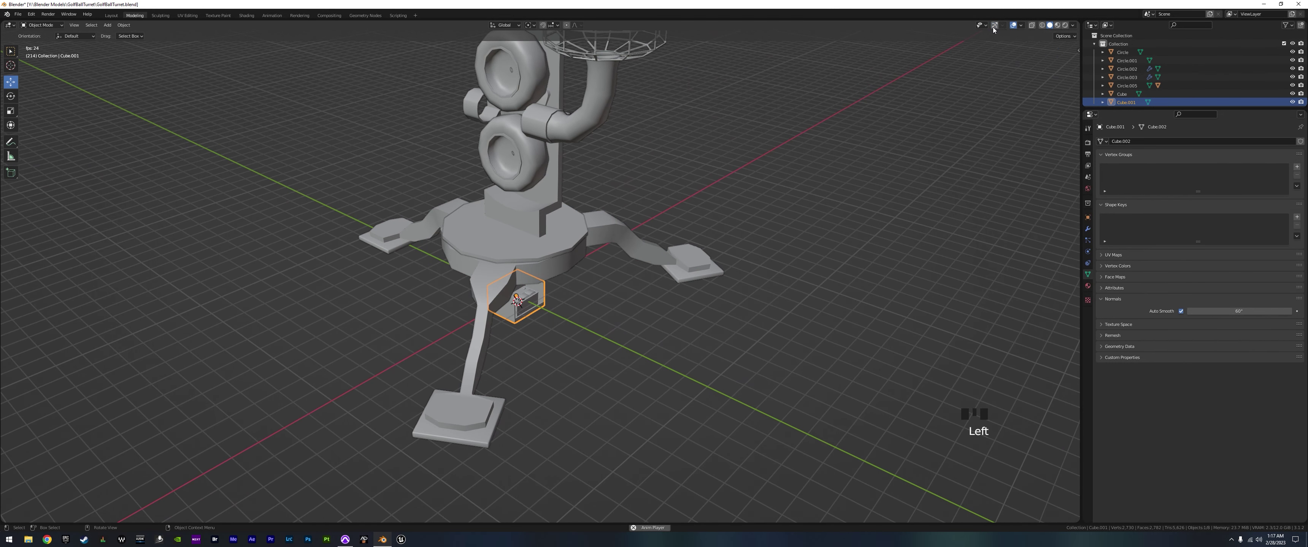
pyautogui.click(994, 25)
pyautogui.click(13, 92)
pyautogui.press('Tab')
pyautogui.moveTo(507, 304); pyautogui.dragTo(542, 311, button='middle')
pyautogui.scroll(4, 542, 310)
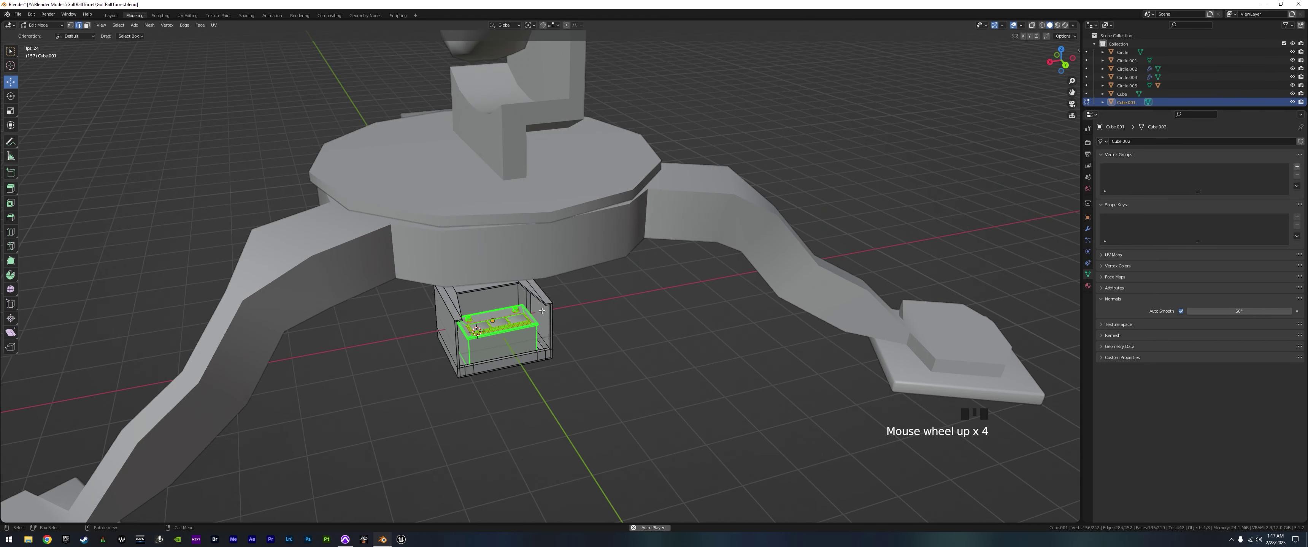
pyautogui.click(511, 328)
pyautogui.click(71, 25)
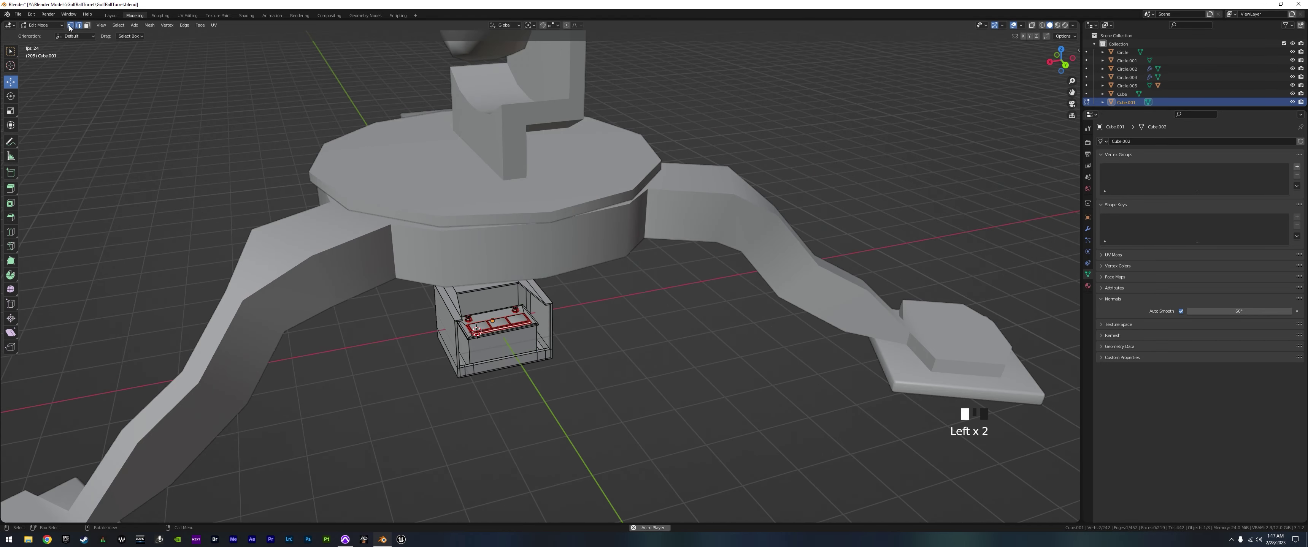
pyautogui.press('Tab')
# - Inspect the viewport gizmo options, reactivate the Move tool and toggle the gizmo display again
pyautogui.moveTo(508, 336)
pyautogui.mouseDown(button='middle')
pyautogui.moveTo(522, 347)
pyautogui.moveTo(509, 351)
pyautogui.mouseUp(button='middle')
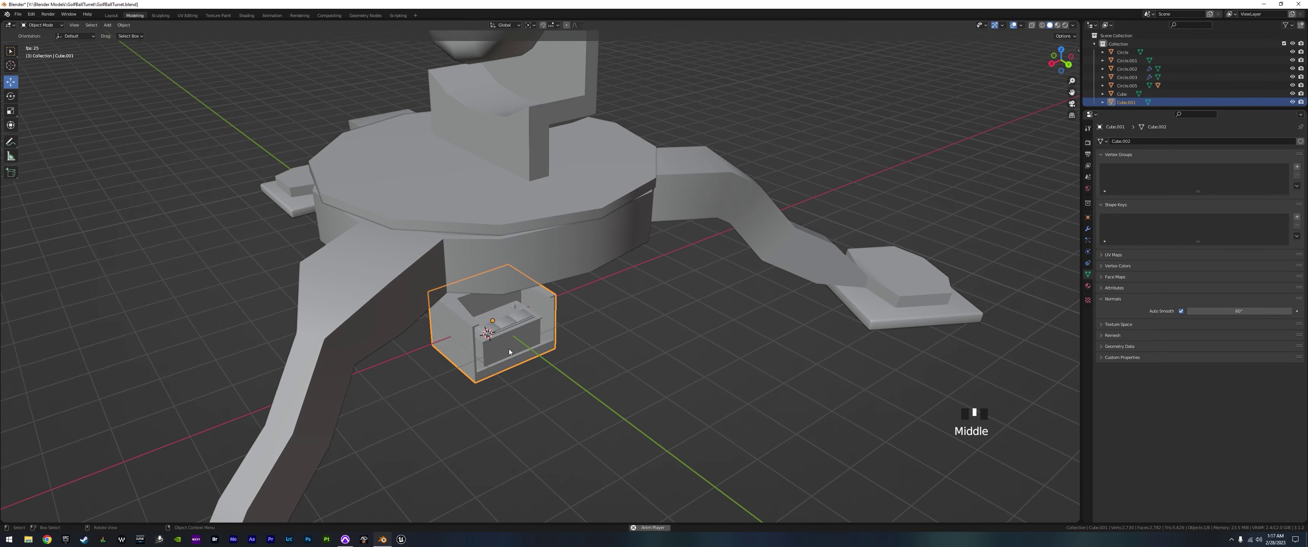
pyautogui.scroll(-8, 506, 351)
pyautogui.click(1002, 26)
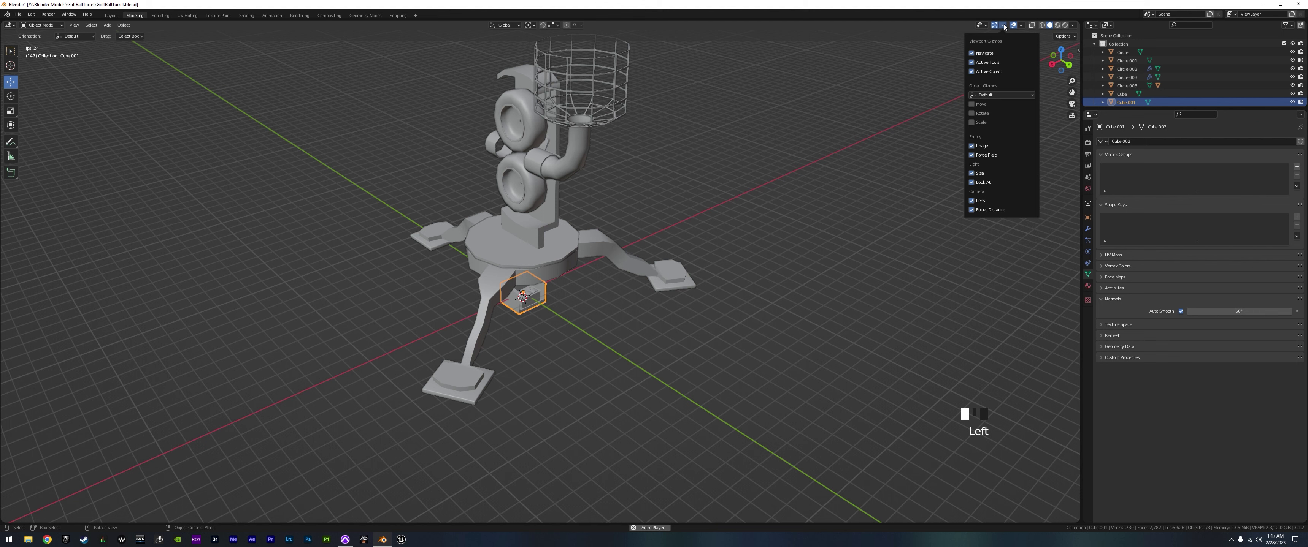
pyautogui.click(10, 82)
pyautogui.click(11, 82)
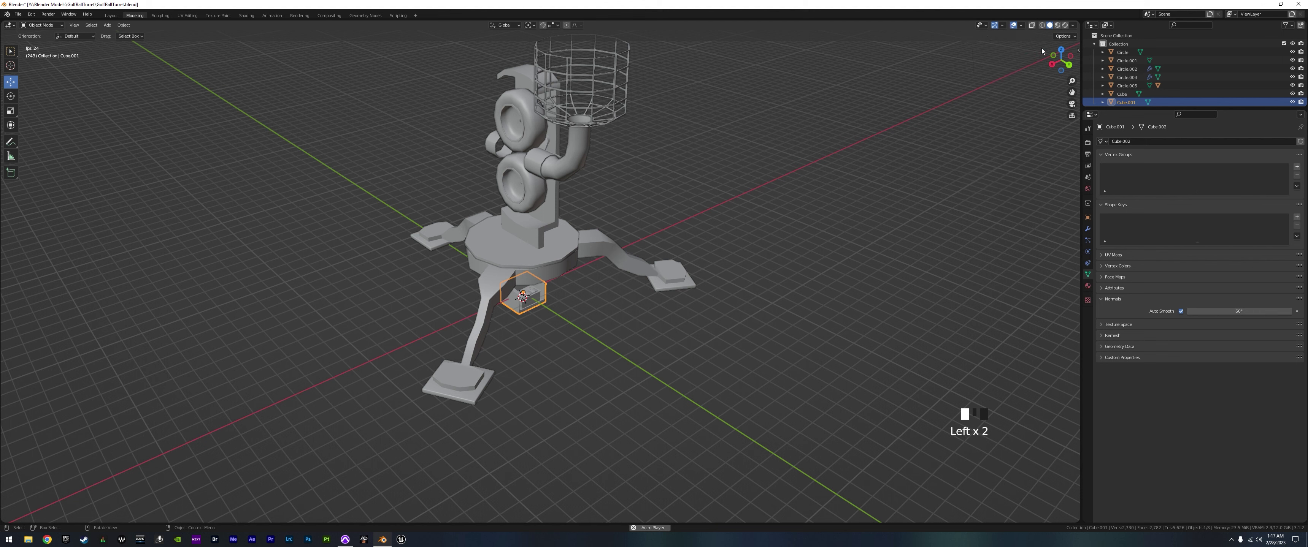
pyautogui.click(994, 25)
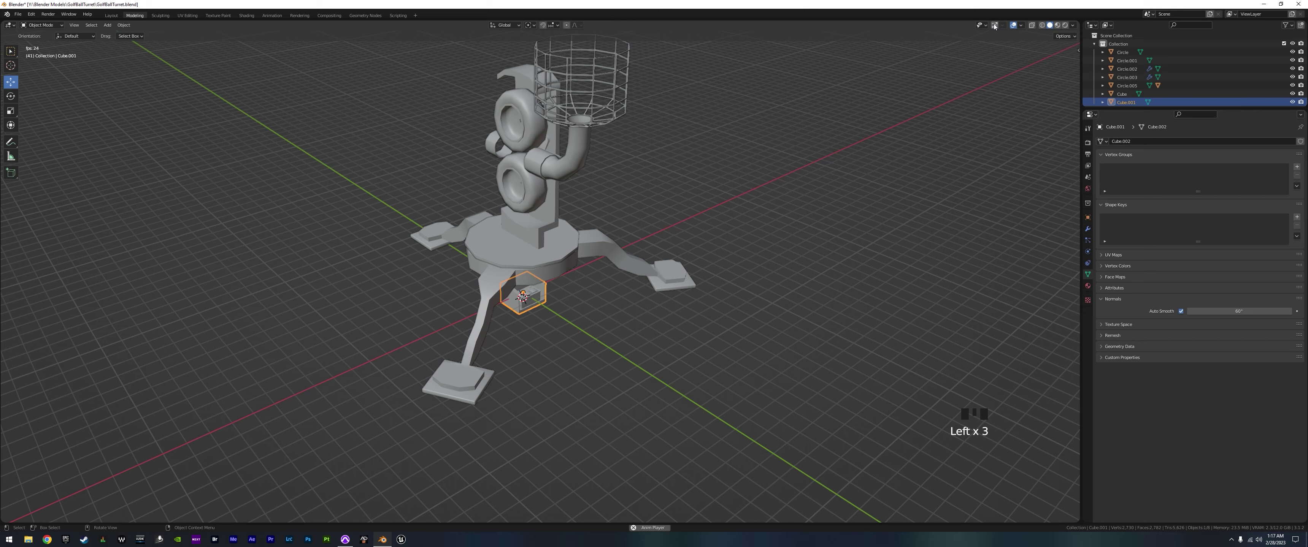
pyautogui.click(995, 26)
# - Move the box out in front of the turret's round base and raise it to the base's height
pyautogui.moveTo(880, 272); pyautogui.dragTo(557, 230, button='middle')
pyautogui.scroll(2, 521, 332)
pyautogui.scroll(4, 554, 279)
pyautogui.moveTo(546, 225); pyautogui.dragTo(657, 333)
pyautogui.moveTo(657, 332)
pyautogui.mouseDown(button='middle')
pyautogui.moveTo(765, 316)
pyautogui.moveTo(737, 340)
pyautogui.moveTo(653, 334)
pyautogui.mouseUp(button='middle')
pyautogui.moveTo(645, 295); pyautogui.dragTo(660, 149)
pyautogui.moveTo(660, 150); pyautogui.dragTo(680, 168, button='middle')
pyautogui.moveTo(675, 137); pyautogui.dragTo(671, 152)
pyautogui.moveTo(671, 153); pyautogui.dragTo(574, 220, button='middle')
pyautogui.scroll(-5, 784, 351)
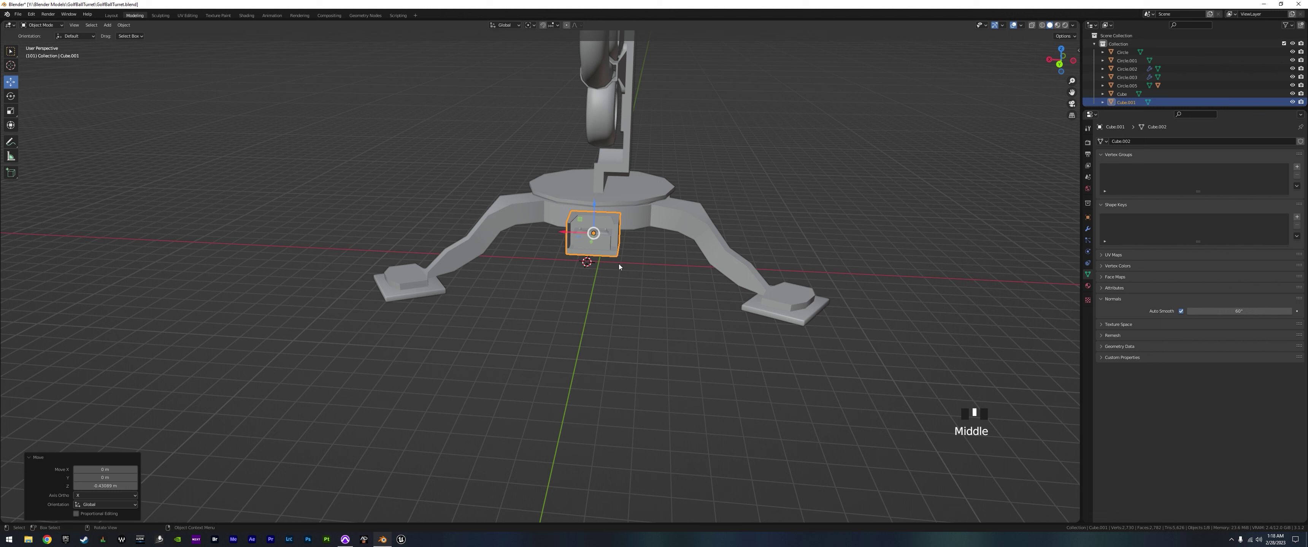
# - Shift the box along X and rotate it around Z toward the angle of the round base's side facet
pyautogui.moveTo(618, 263); pyautogui.dragTo(516, 39, button='middle')
pyautogui.moveTo(636, 272); pyautogui.dragTo(497, 259, button='middle')
pyautogui.press('r')
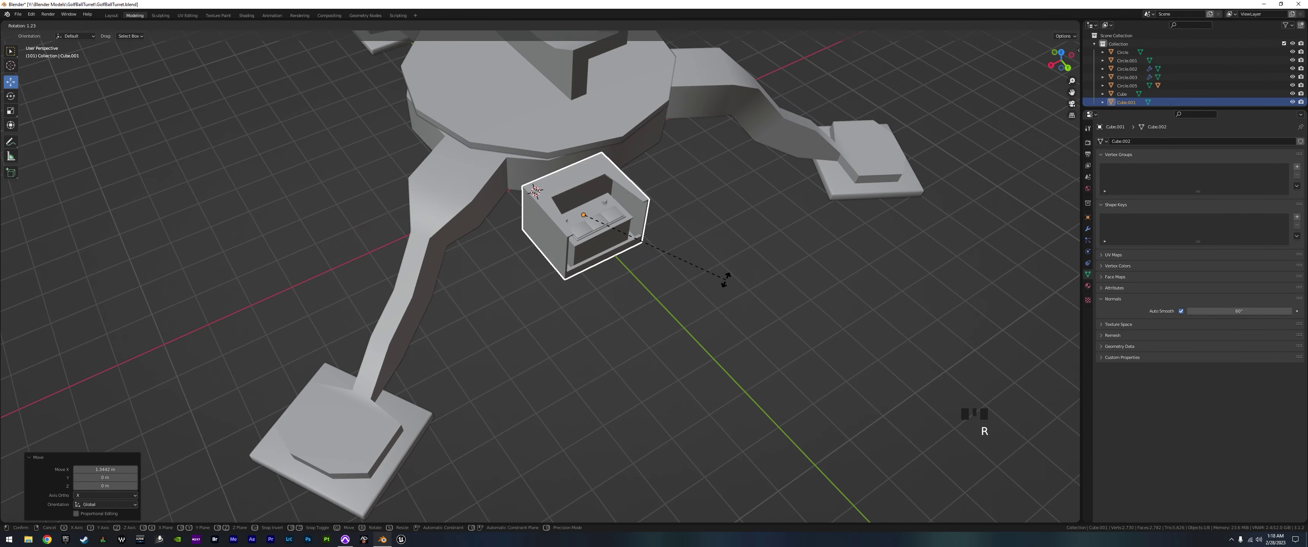
pyautogui.press('z')
pyautogui.click(724, 279)
# - From the top view, select the wire basket covering the box and hide it
pyautogui.press('KP_7')
pyautogui.click(586, 298)
pyautogui.scroll(5, 586, 298)
pyautogui.keyDown('shift'); pyautogui.moveTo(586, 298); pyautogui.dragTo(572, 235, button='middle'); pyautogui.keyUp('shift')
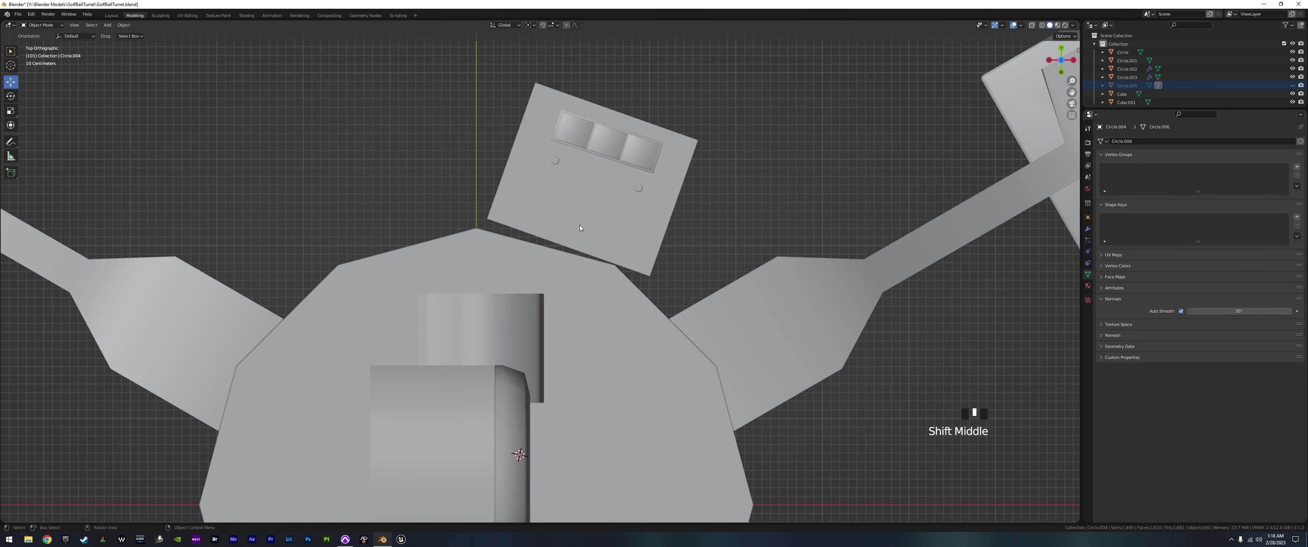
# - From the bottom view, rotate the box to match the base's facet and move it up against that facet
pyautogui.press('ctrl+KP_7')
pyautogui.click(589, 376)
pyautogui.press('r')
pyautogui.click(715, 364)
pyautogui.press('g')
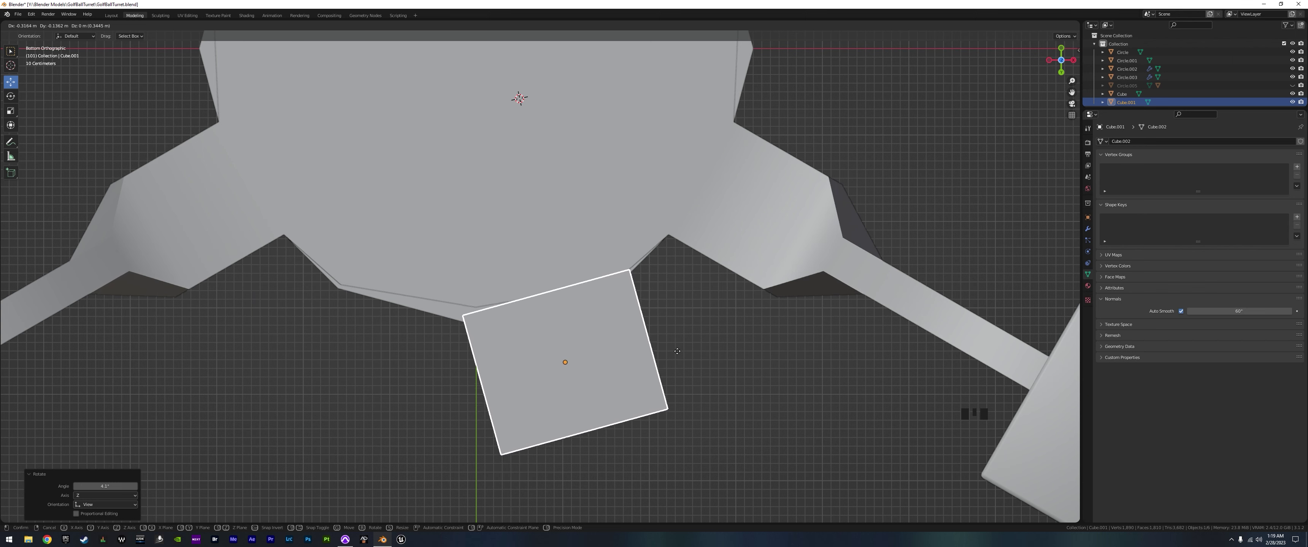
pyautogui.click(676, 351)
# - Nudge the box along X against the round base and fine-tune its rotation around Z
pyautogui.moveTo(560, 440); pyautogui.dragTo(685, 520, button='middle')
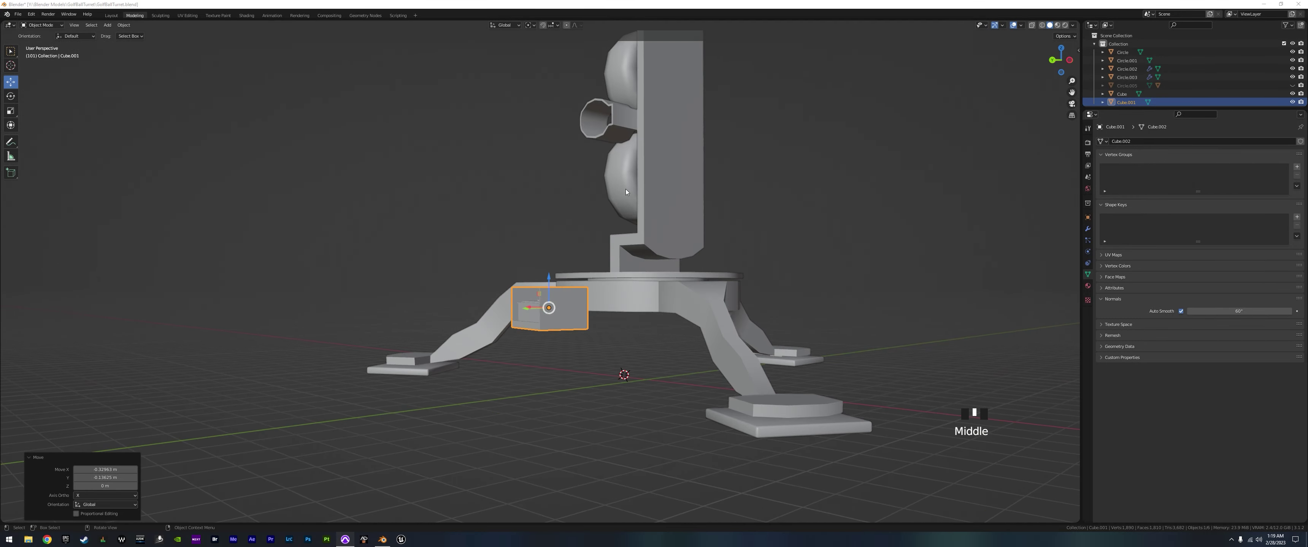
pyautogui.moveTo(625, 189); pyautogui.dragTo(666, 225, button='middle')
pyautogui.scroll(16, 597, 281)
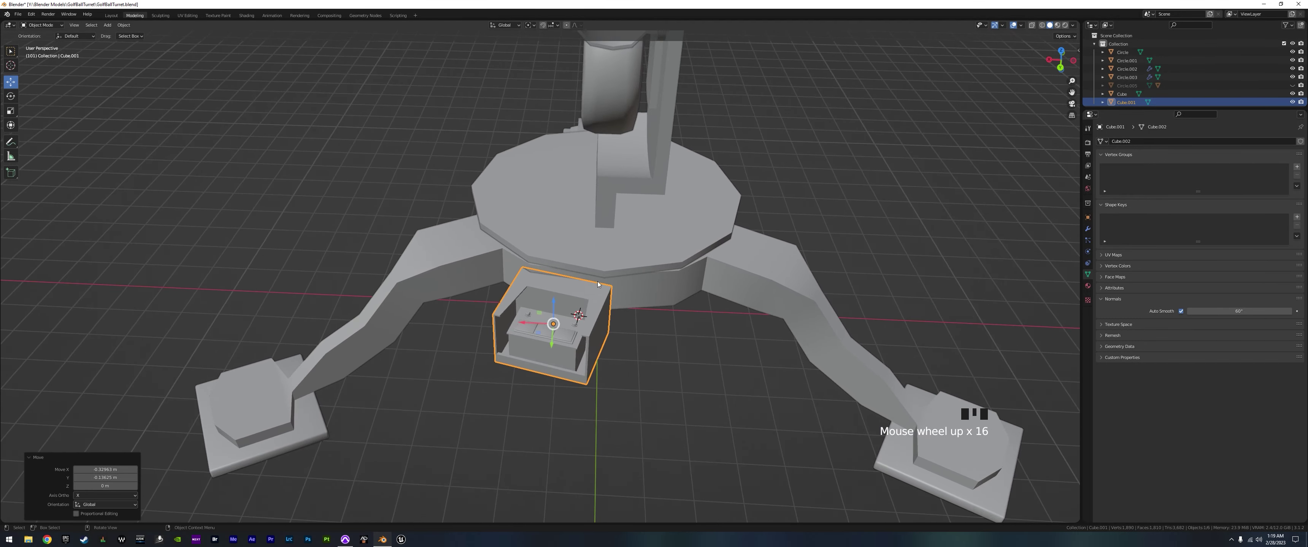
pyautogui.moveTo(588, 288); pyautogui.dragTo(556, 331, button='middle')
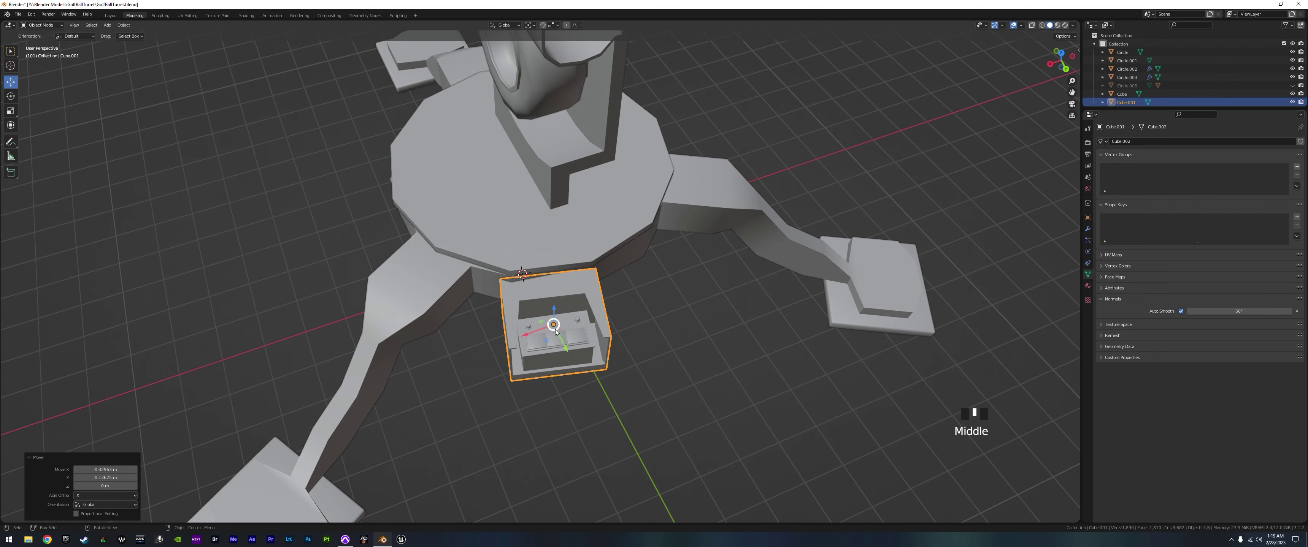
pyautogui.moveTo(562, 349); pyautogui.dragTo(532, 327)
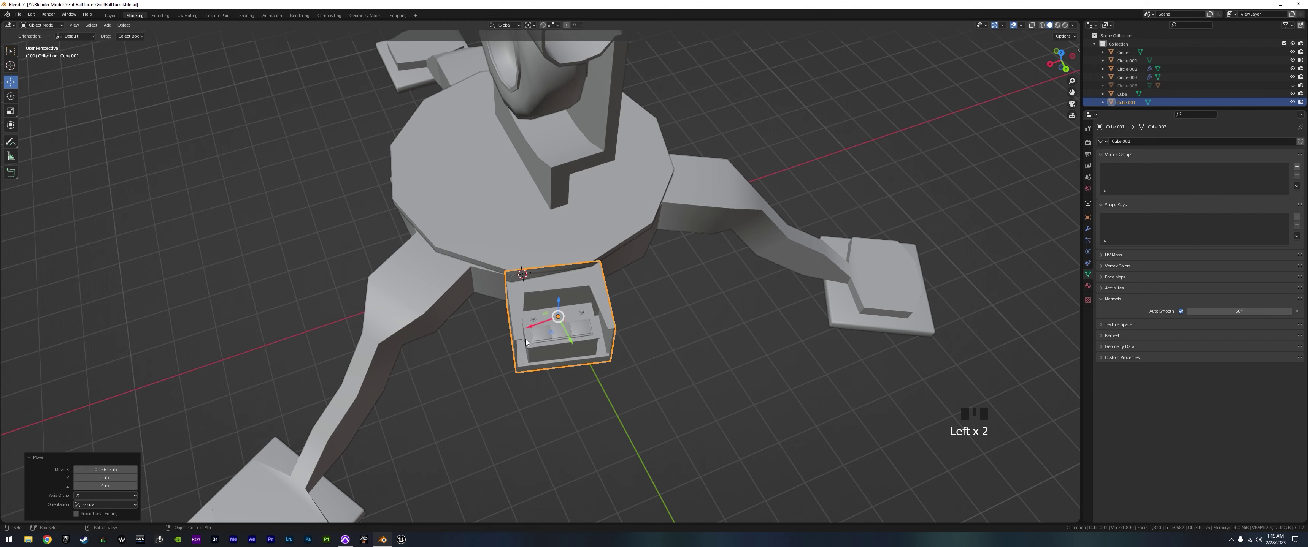
pyautogui.press('r')
pyautogui.press('z')
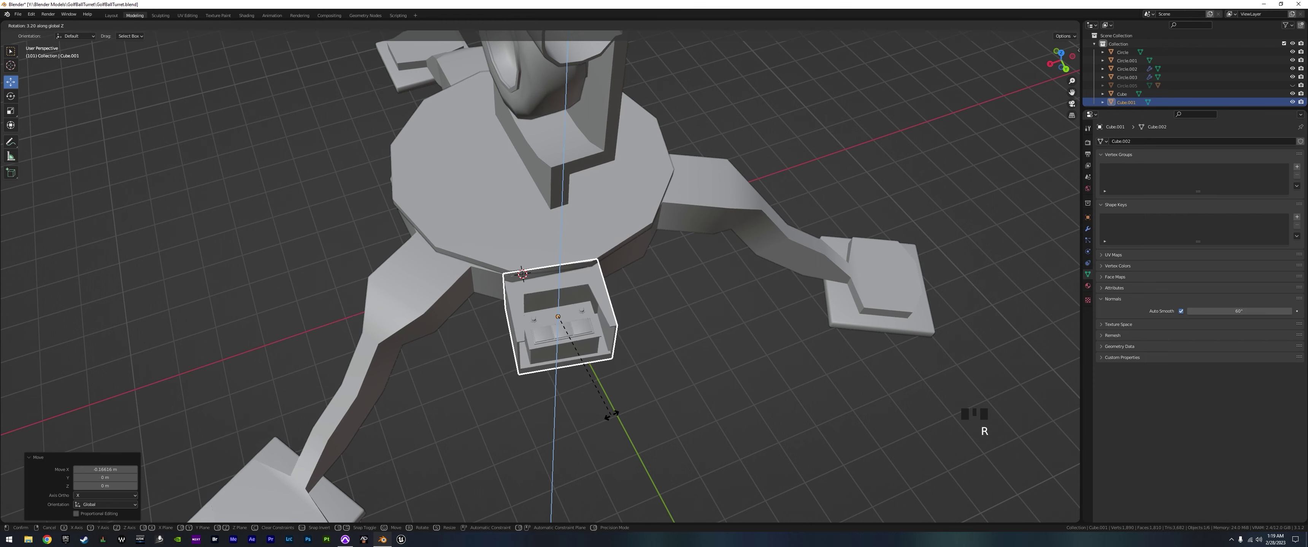
pyautogui.click(618, 417)
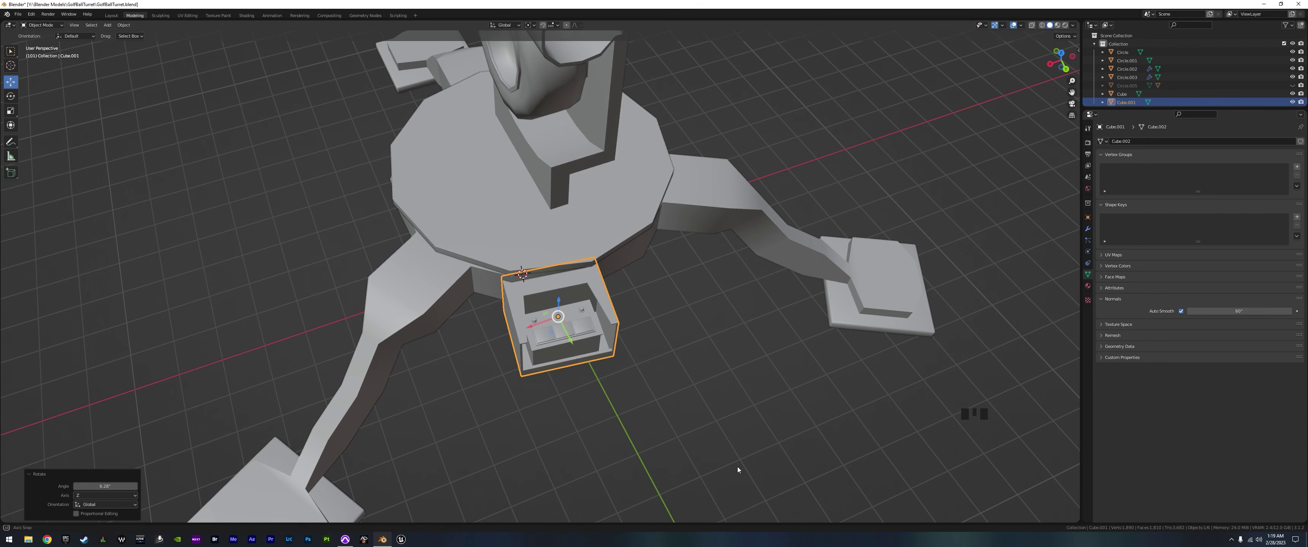
# - Scale the box up uniformly by about 1.1 beside the turret's round base
pyautogui.moveTo(736, 467)
pyautogui.mouseDown(button='middle')
pyautogui.moveTo(677, 413)
pyautogui.moveTo(644, 415)
pyautogui.moveTo(757, 383)
pyautogui.moveTo(740, 433)
pyautogui.moveTo(707, 447)
pyautogui.moveTo(754, 466)
pyautogui.mouseUp(button='middle')
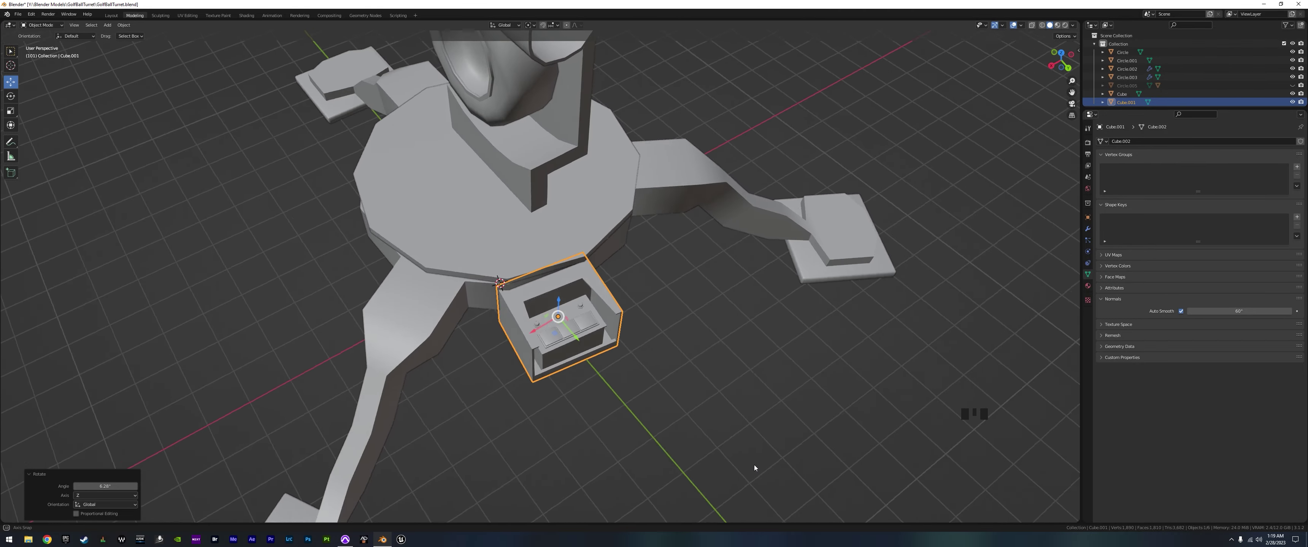
pyautogui.scroll(3, 797, 457)
pyautogui.scroll(-7, 775, 387)
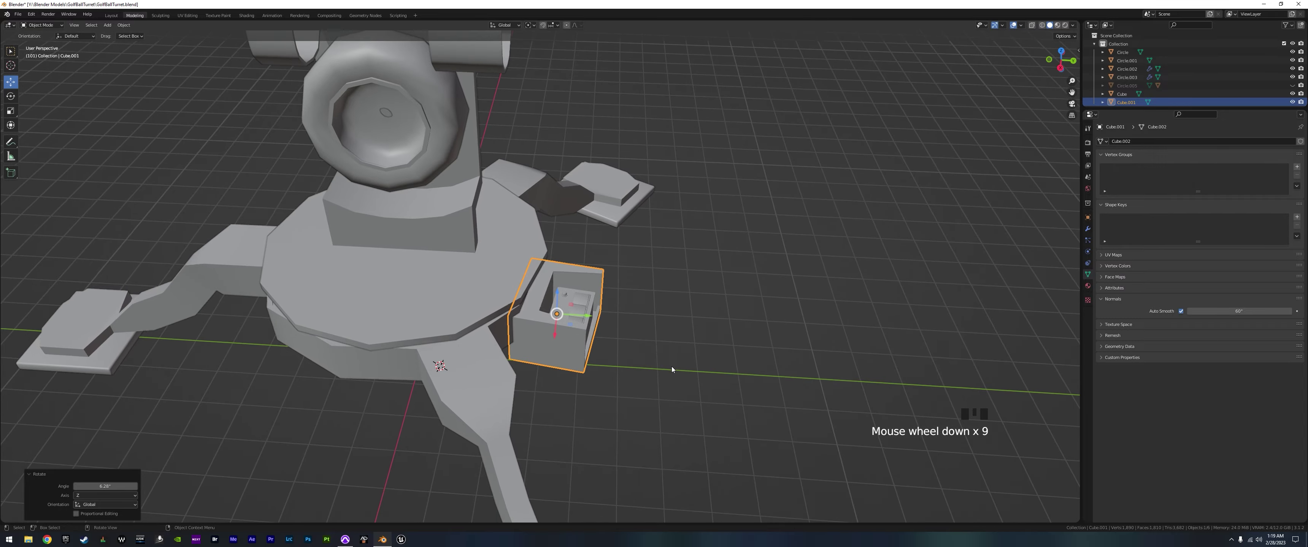
pyautogui.scroll(-3, 723, 384)
pyautogui.moveTo(723, 384); pyautogui.dragTo(675, 363, button='middle')
pyautogui.press('s')
pyautogui.click(638, 351)
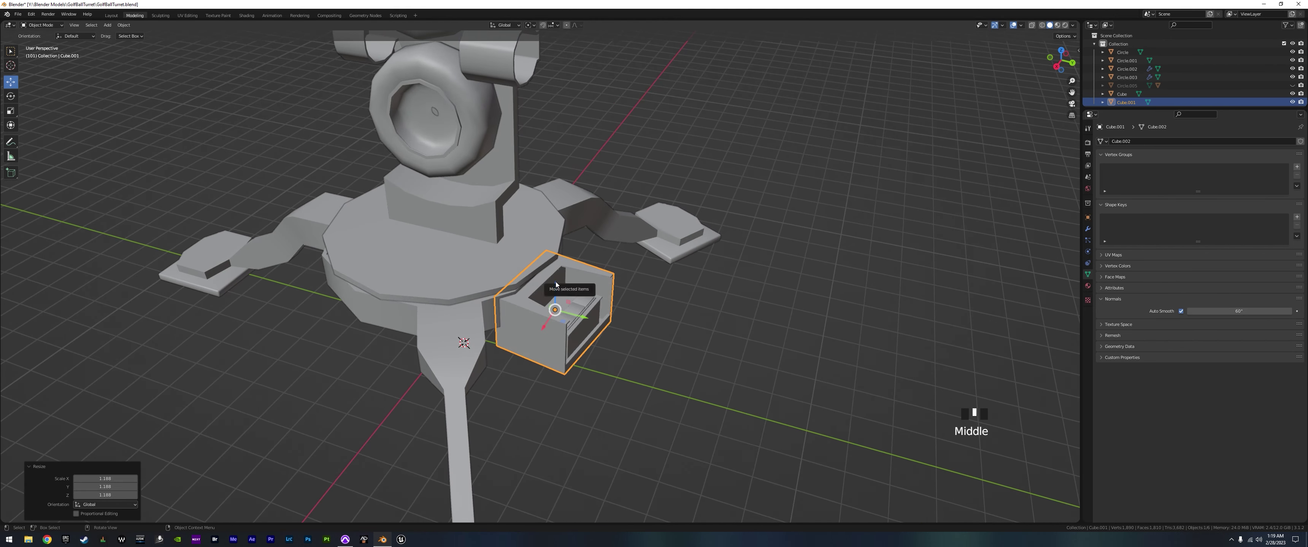
# - Lower the enlarged box along Z and shift it sideways along the round base's side facet
pyautogui.moveTo(556, 282); pyautogui.dragTo(555, 310)
pyautogui.moveTo(594, 362); pyautogui.dragTo(547, 344, button='middle')
pyautogui.moveTo(533, 341); pyautogui.dragTo(577, 359)
# - Fine-tune the box's rotation around Z and reposition it horizontally, with Z locked, against the base's facet
pyautogui.moveTo(576, 360); pyautogui.dragTo(553, 342, button='middle')
pyautogui.press('r')
pyautogui.press('z')
pyautogui.click(554, 342)
pyautogui.press('g')
pyautogui.hotkey('shift', 'z')
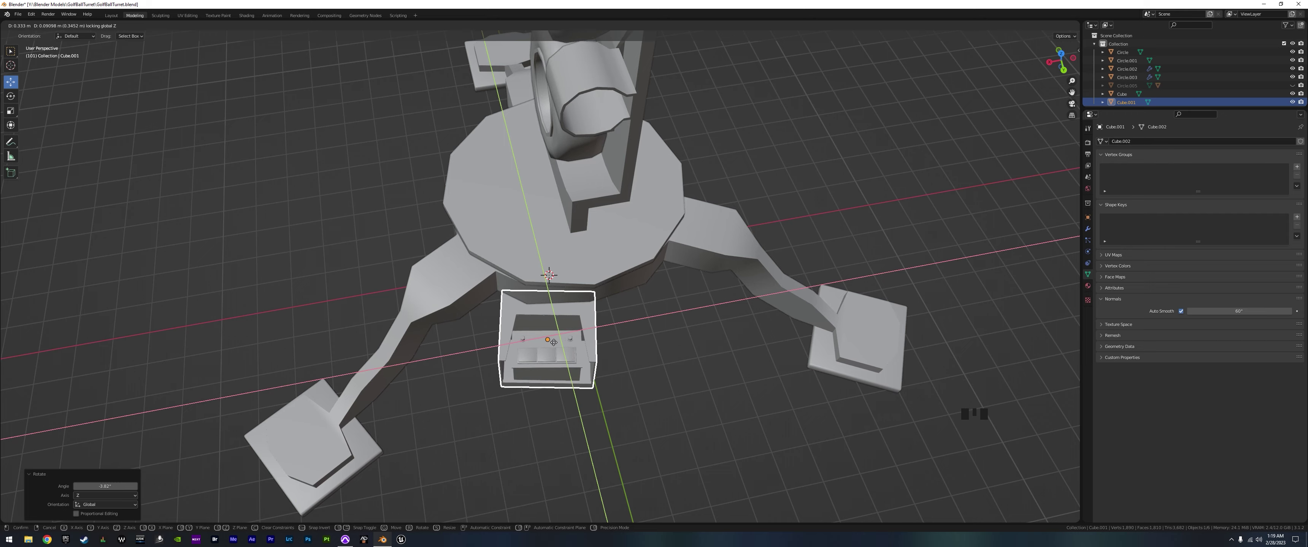
pyautogui.click(554, 342)
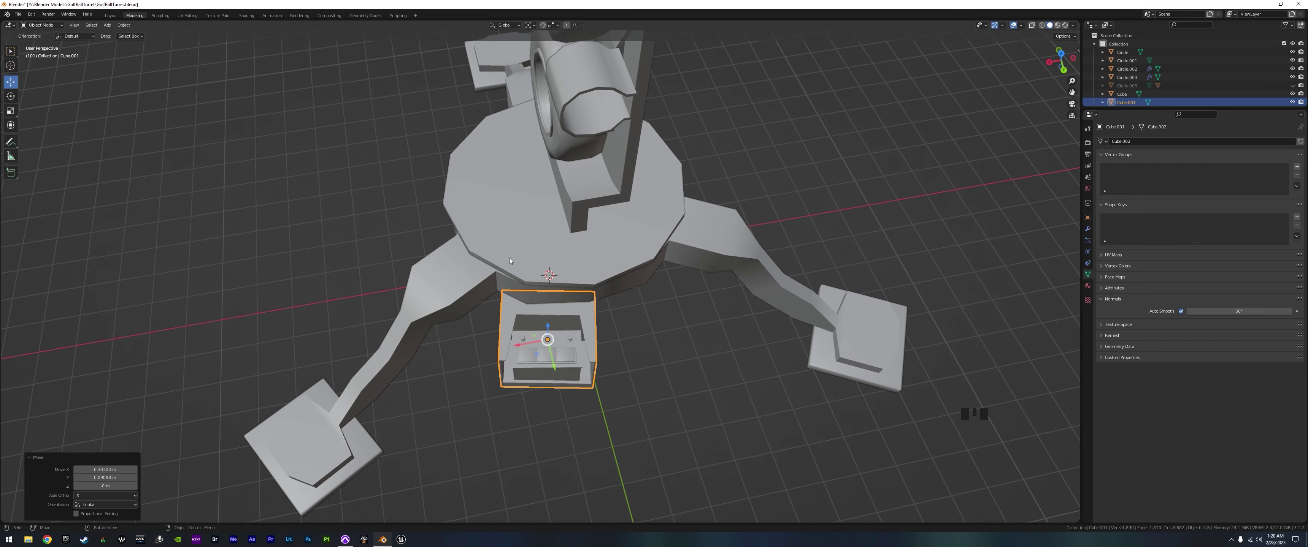
# - Unhide the wire basket so all turret parts are shown, and clear the selection
pyautogui.moveTo(510, 260); pyautogui.dragTo(644, 336, button='middle')
pyautogui.scroll(-5, 628, 343)
pyautogui.hotkey('alt', 'h')
pyautogui.click(643, 252)
pyautogui.scroll(4, 584, 330)
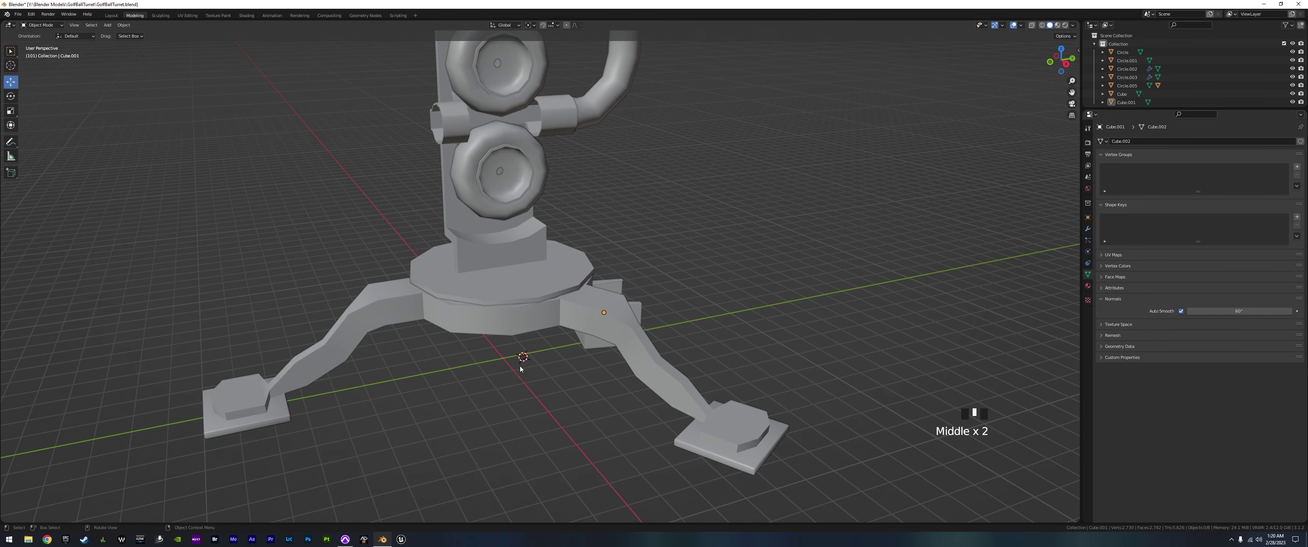
# - Select the box under the round base and set its origin to the 3D cursor
pyautogui.moveTo(523, 359); pyautogui.dragTo(558, 356, button='middle')
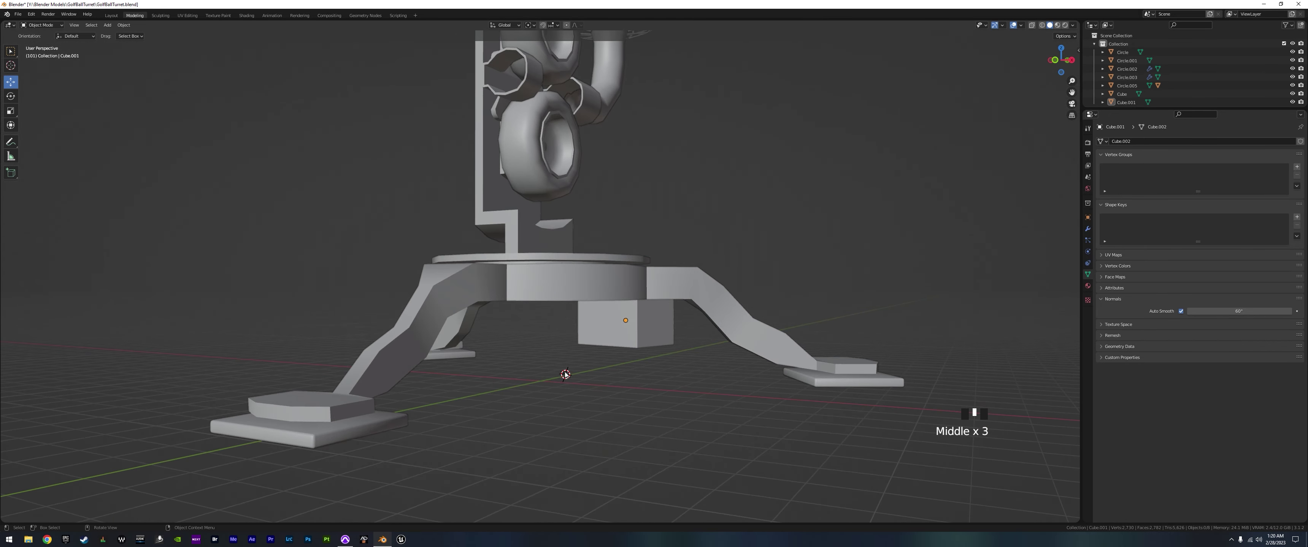
pyautogui.click(625, 325)
pyautogui.moveTo(625, 325)
pyautogui.mouseDown(button='middle')
pyautogui.moveTo(690, 366)
pyautogui.moveTo(651, 365)
pyautogui.moveTo(693, 358)
pyautogui.moveTo(717, 334)
pyautogui.moveTo(703, 343)
pyautogui.moveTo(604, 319)
pyautogui.mouseUp(button='middle')
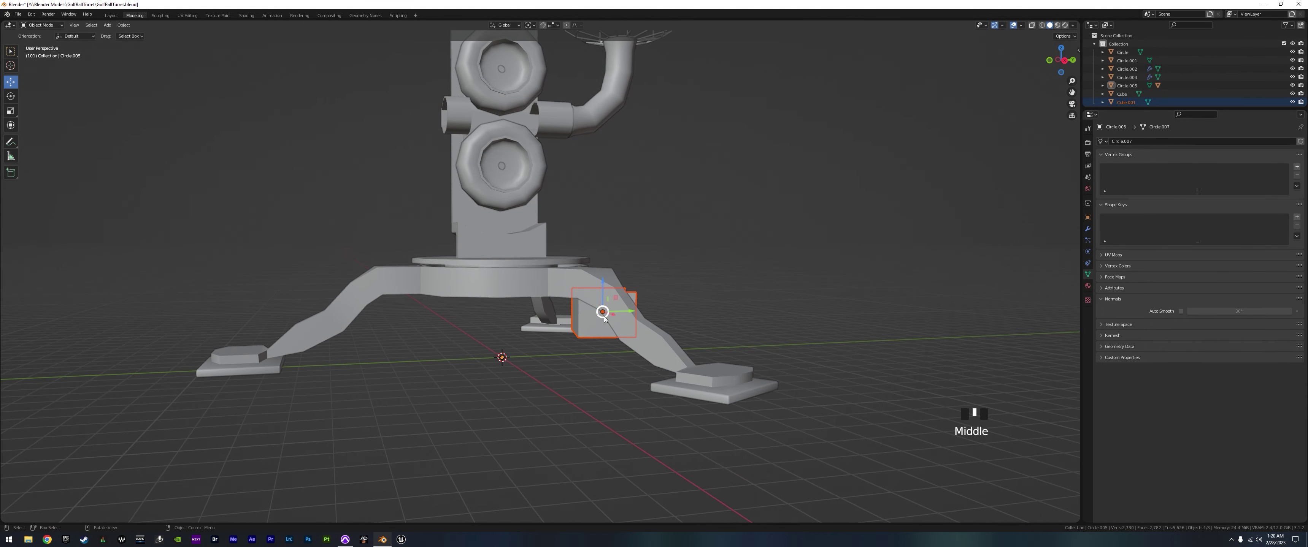
pyautogui.rightClick(591, 334)
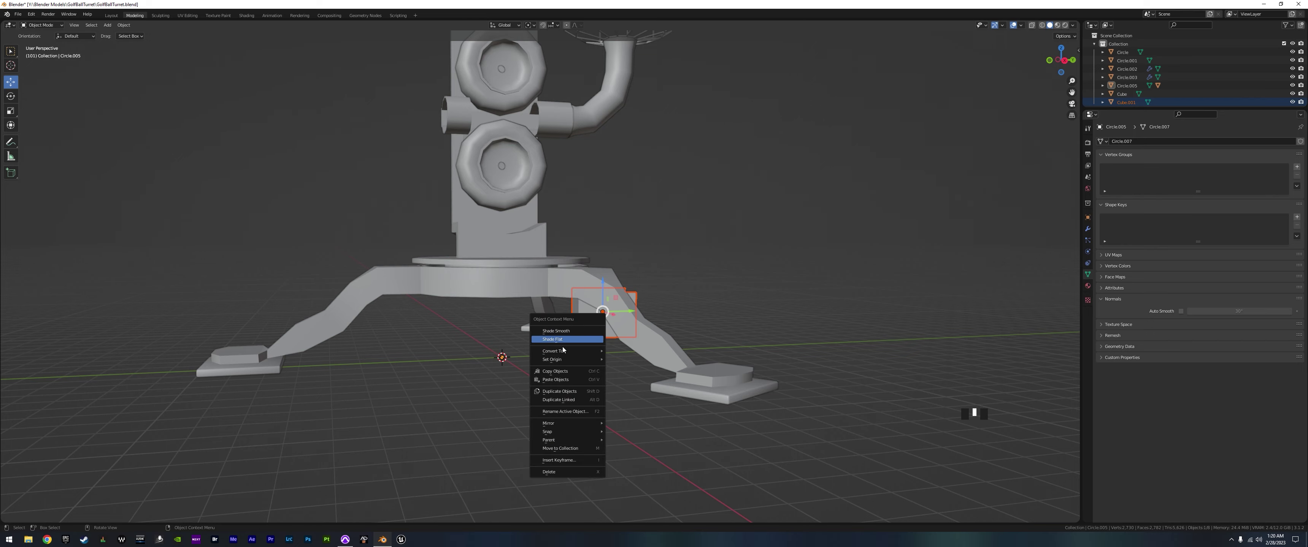
pyautogui.moveTo(594, 360)
pyautogui.click(636, 377)
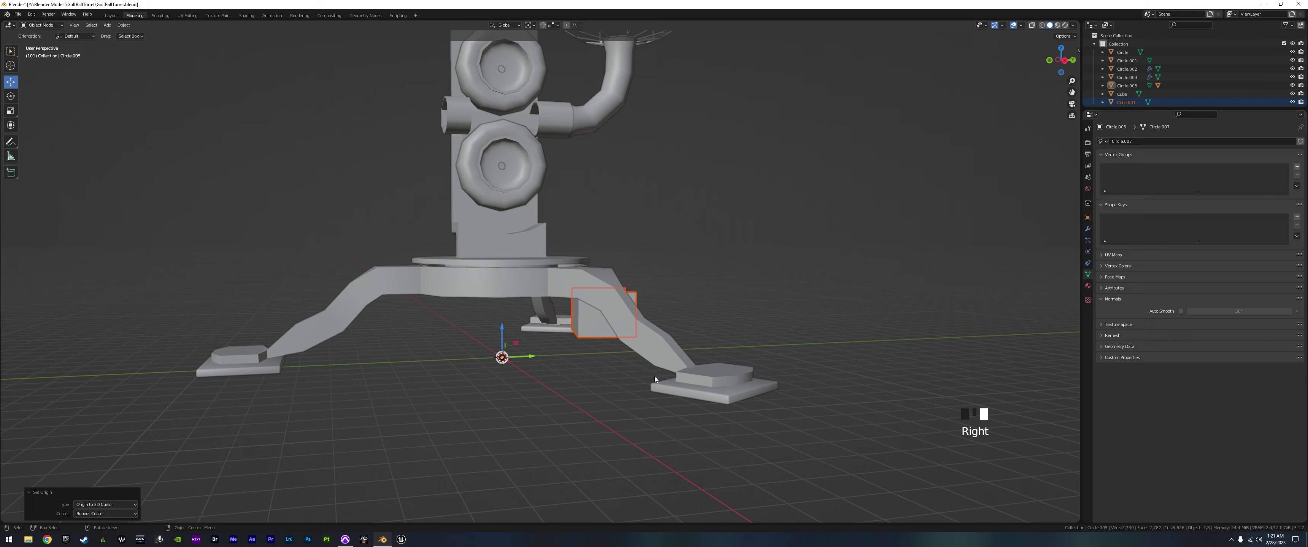
# - Deselect everything and examine the whole turret from several sides, including the box's placement between the legs
pyautogui.moveTo(637, 378); pyautogui.dragTo(602, 292, button='middle')
pyautogui.click(519, 268)
pyautogui.scroll(-2, 546, 326)
pyautogui.scroll(-6, 546, 326)
pyautogui.scroll(2, 607, 306)
pyautogui.click(631, 301)
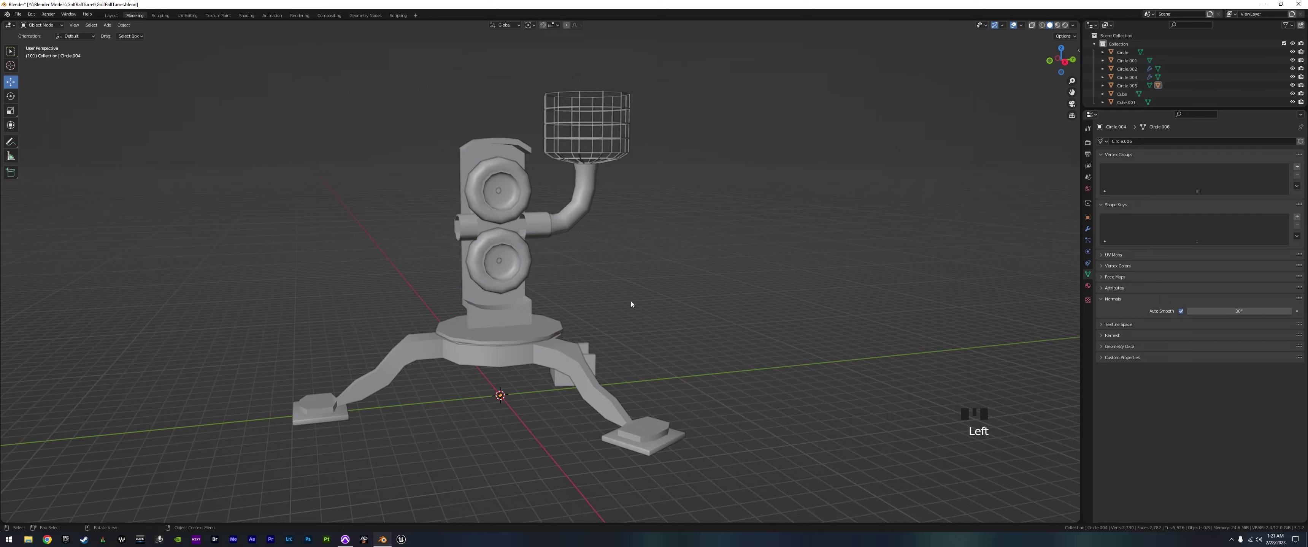
pyautogui.moveTo(551, 349); pyautogui.dragTo(520, 257, button='middle')
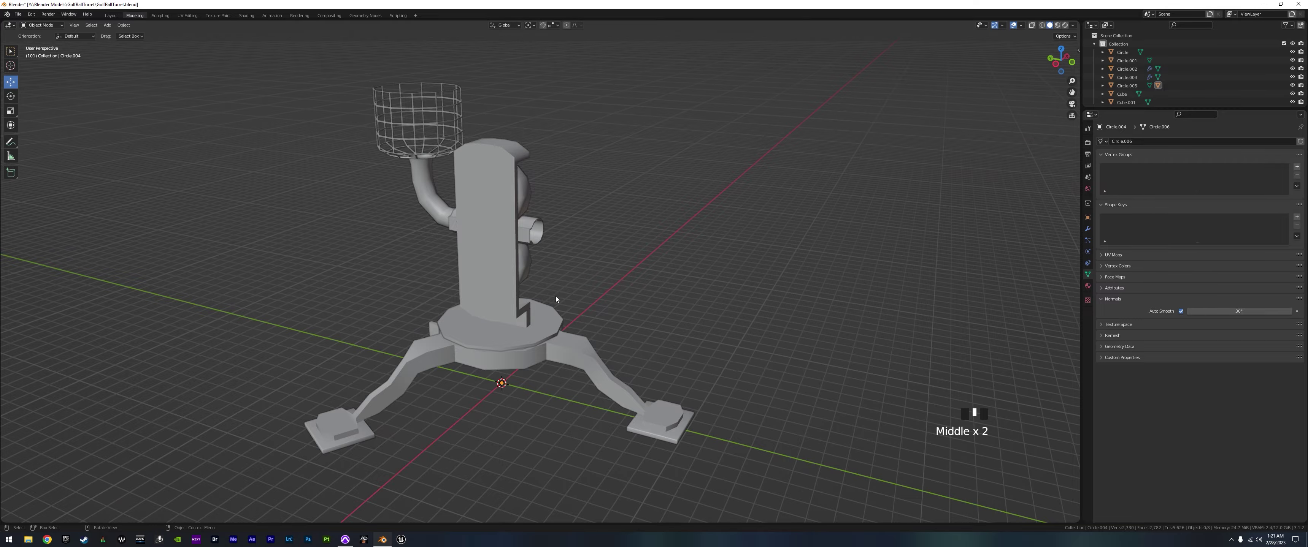
pyautogui.moveTo(543, 314); pyautogui.dragTo(560, 383, button='middle')
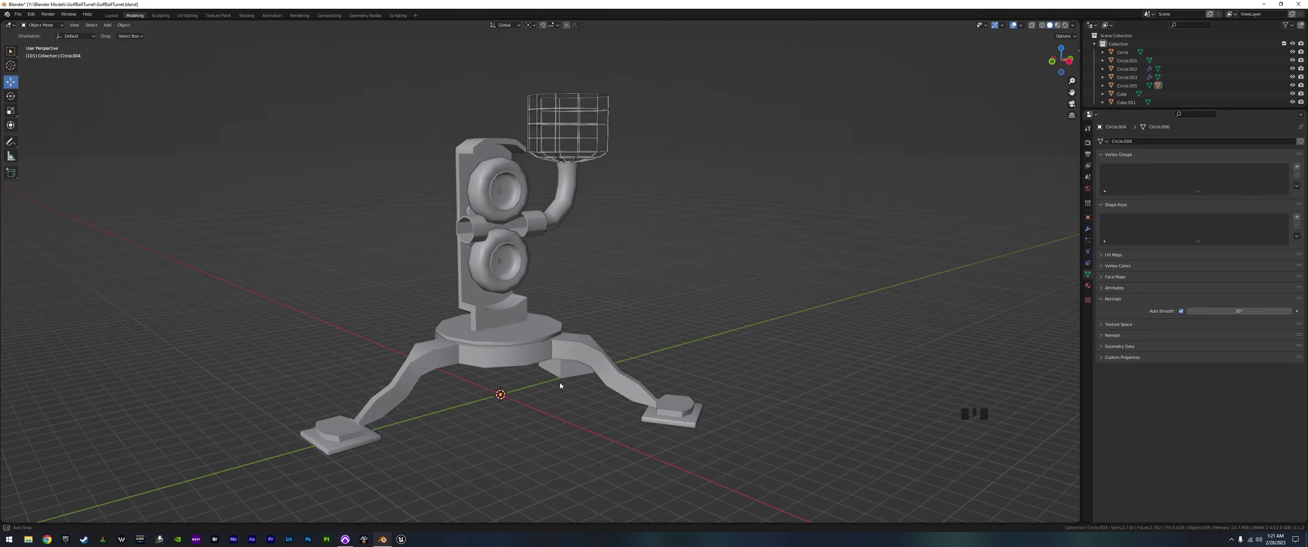
pyautogui.scroll(2, 532, 339)
pyautogui.moveTo(532, 338)
pyautogui.keyDown('shift'); pyautogui.mouseDown(button='middle')
pyautogui.moveTo(598, 339)
pyautogui.moveTo(660, 318)
pyautogui.moveTo(581, 349)
pyautogui.moveTo(522, 333)
pyautogui.mouseUp(button='middle'); pyautogui.keyUp('shift')
pyautogui.scroll(3, 523, 336)
pyautogui.moveTo(491, 389); pyautogui.dragTo(598, 352, button='middle')
pyautogui.scroll(-2, 521, 397)
pyautogui.scroll(1, 523, 393)
pyautogui.scroll(-4, 532, 375)
pyautogui.scroll(-4, 613, 330)
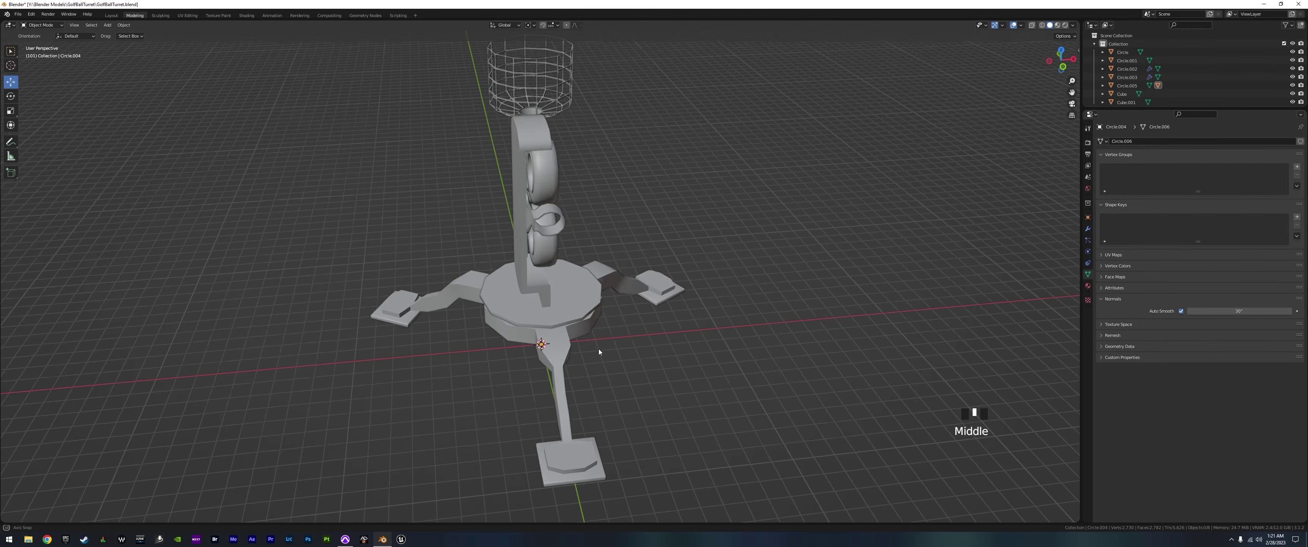